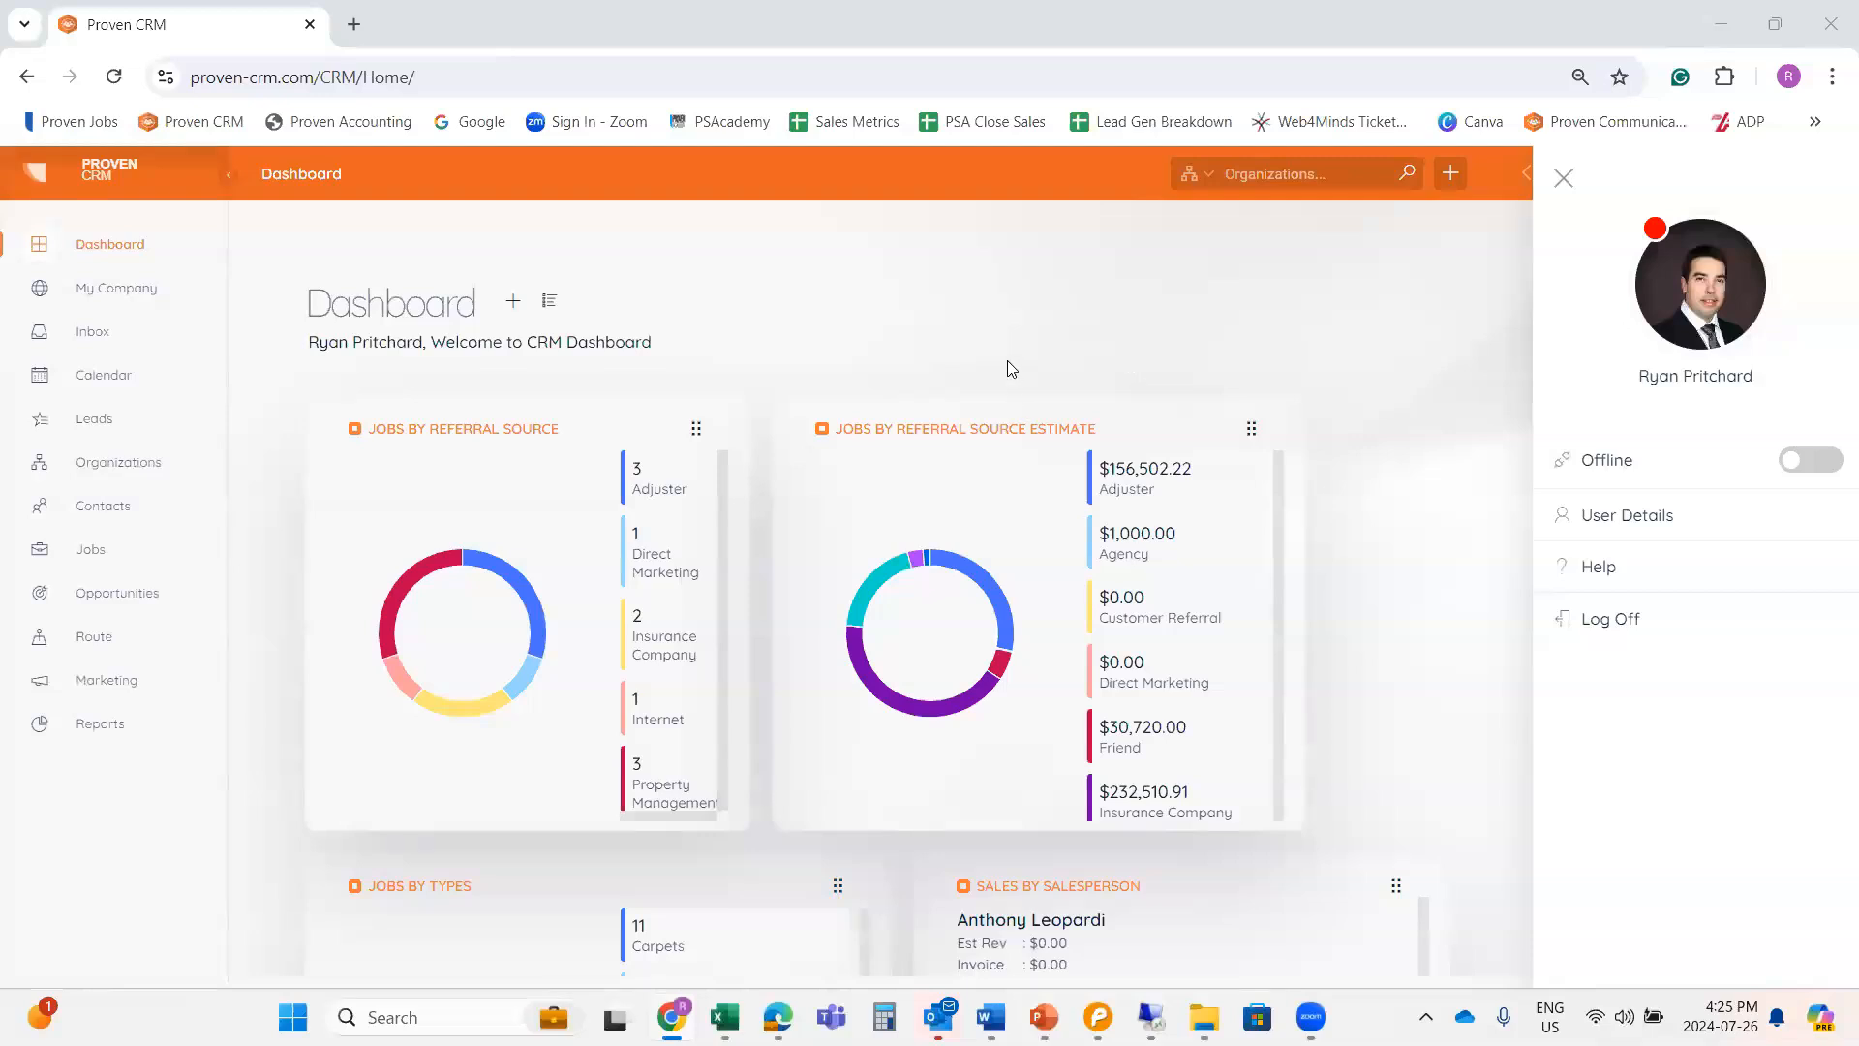
Open the Industry Types definitions of My Company and place the cursor in the title of a new type.
{"action": "left_click", "coordinate": [113, 303]}
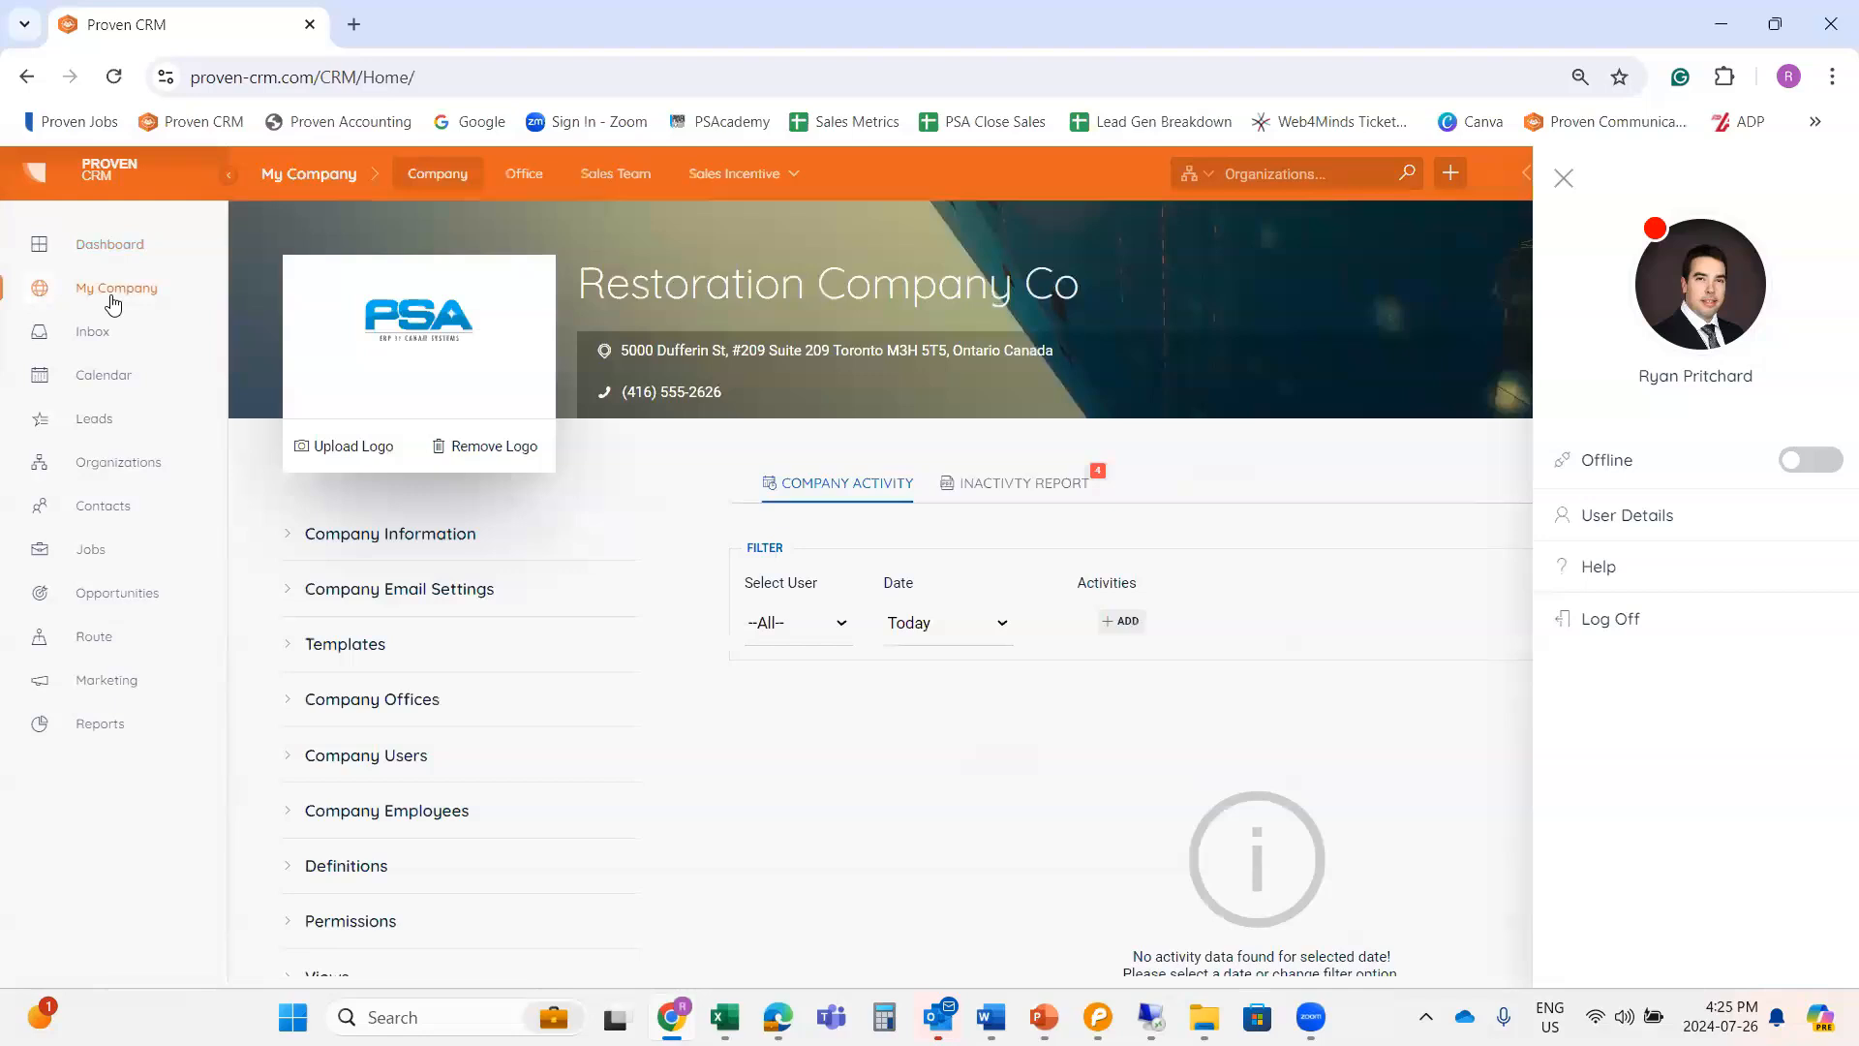
{"action": "left_click", "coordinate": [1564, 180]}
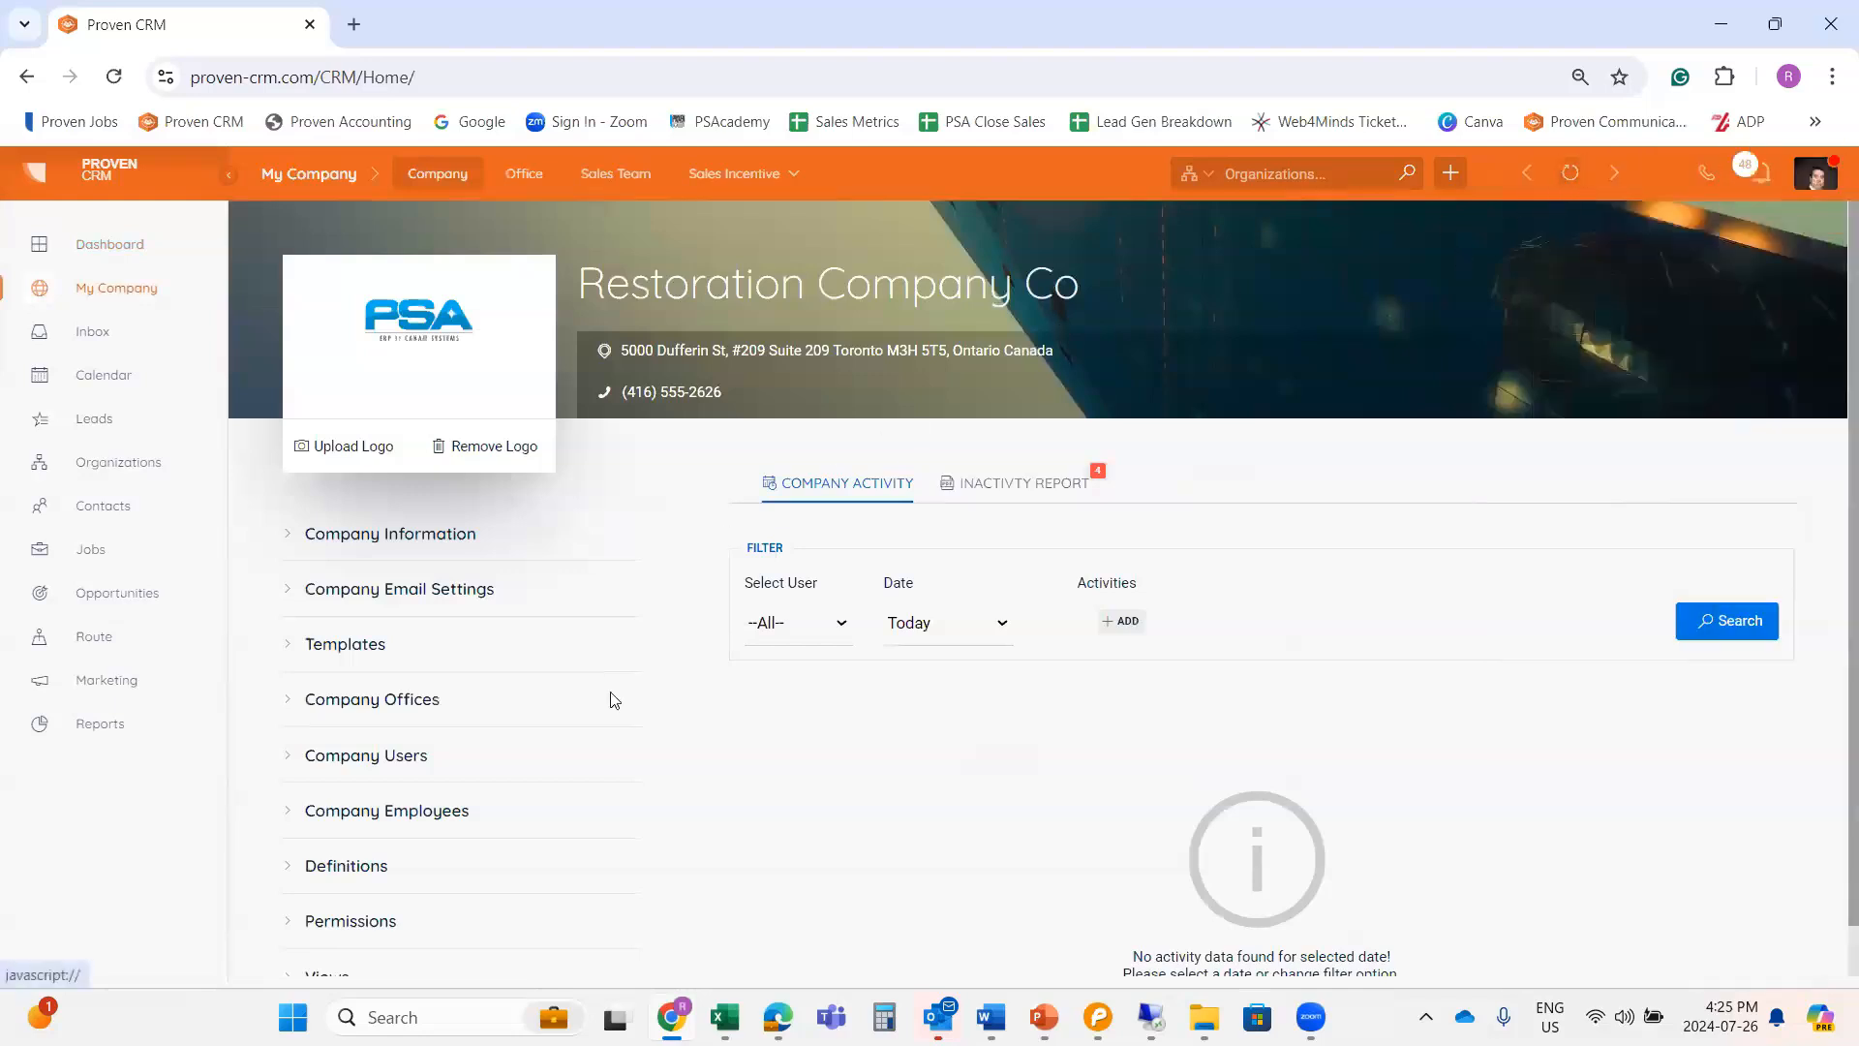
{"action": "left_click", "coordinate": [366, 878]}
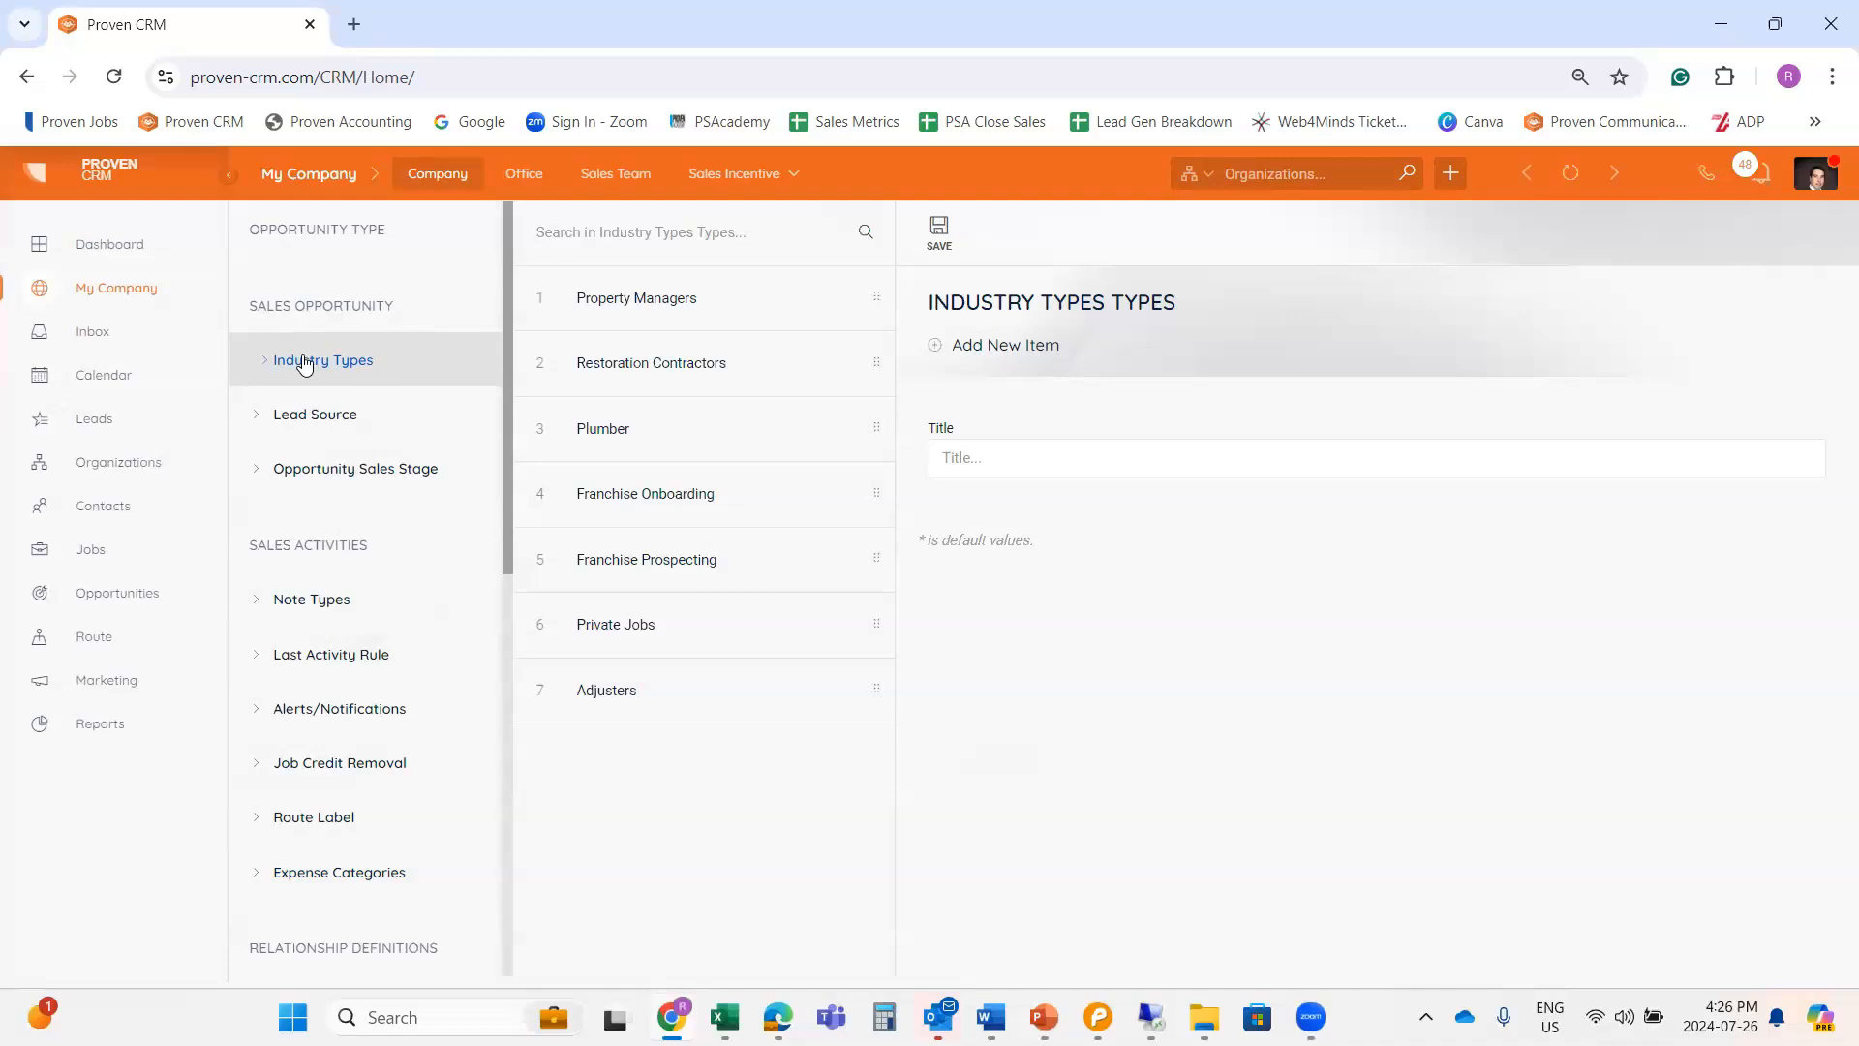
{"action": "left_click", "coordinate": [974, 468]}
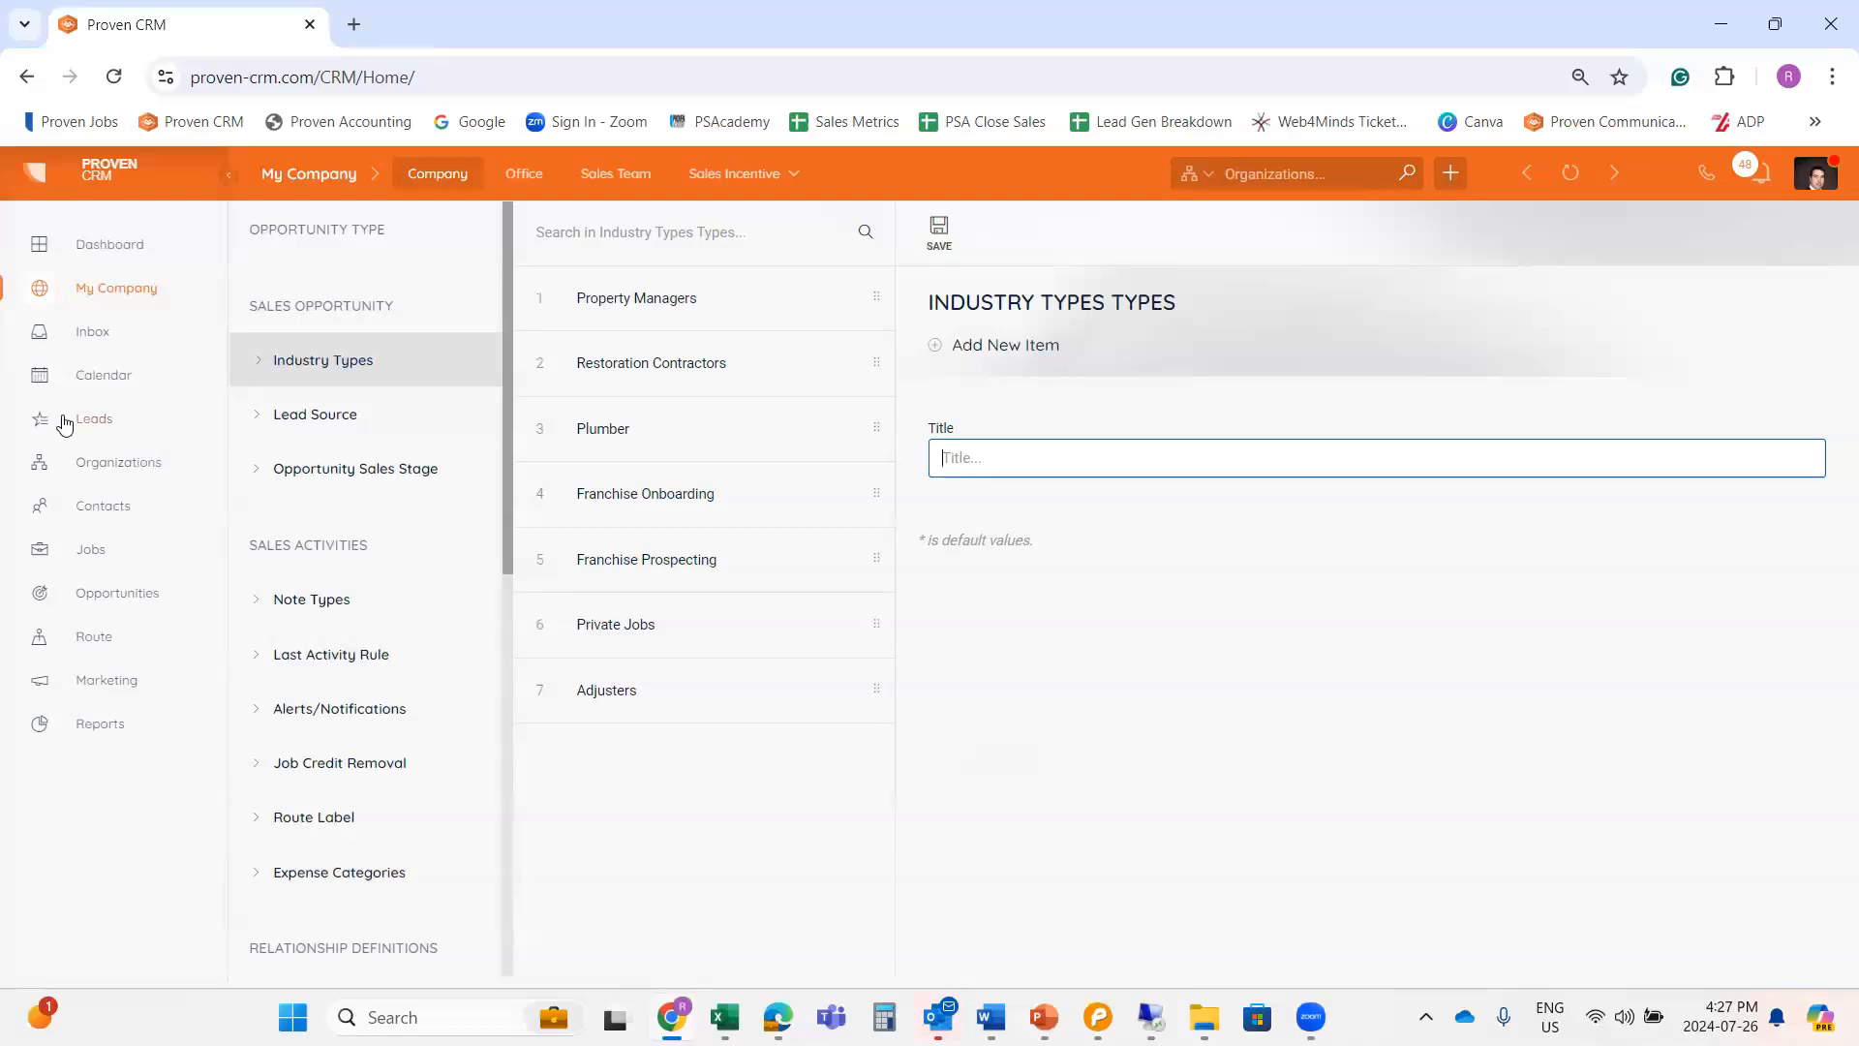
Open the Courtyard by Marriott Toronto Downtown organization and set its industry type to Property Managers.
{"action": "left_click", "coordinate": [129, 474]}
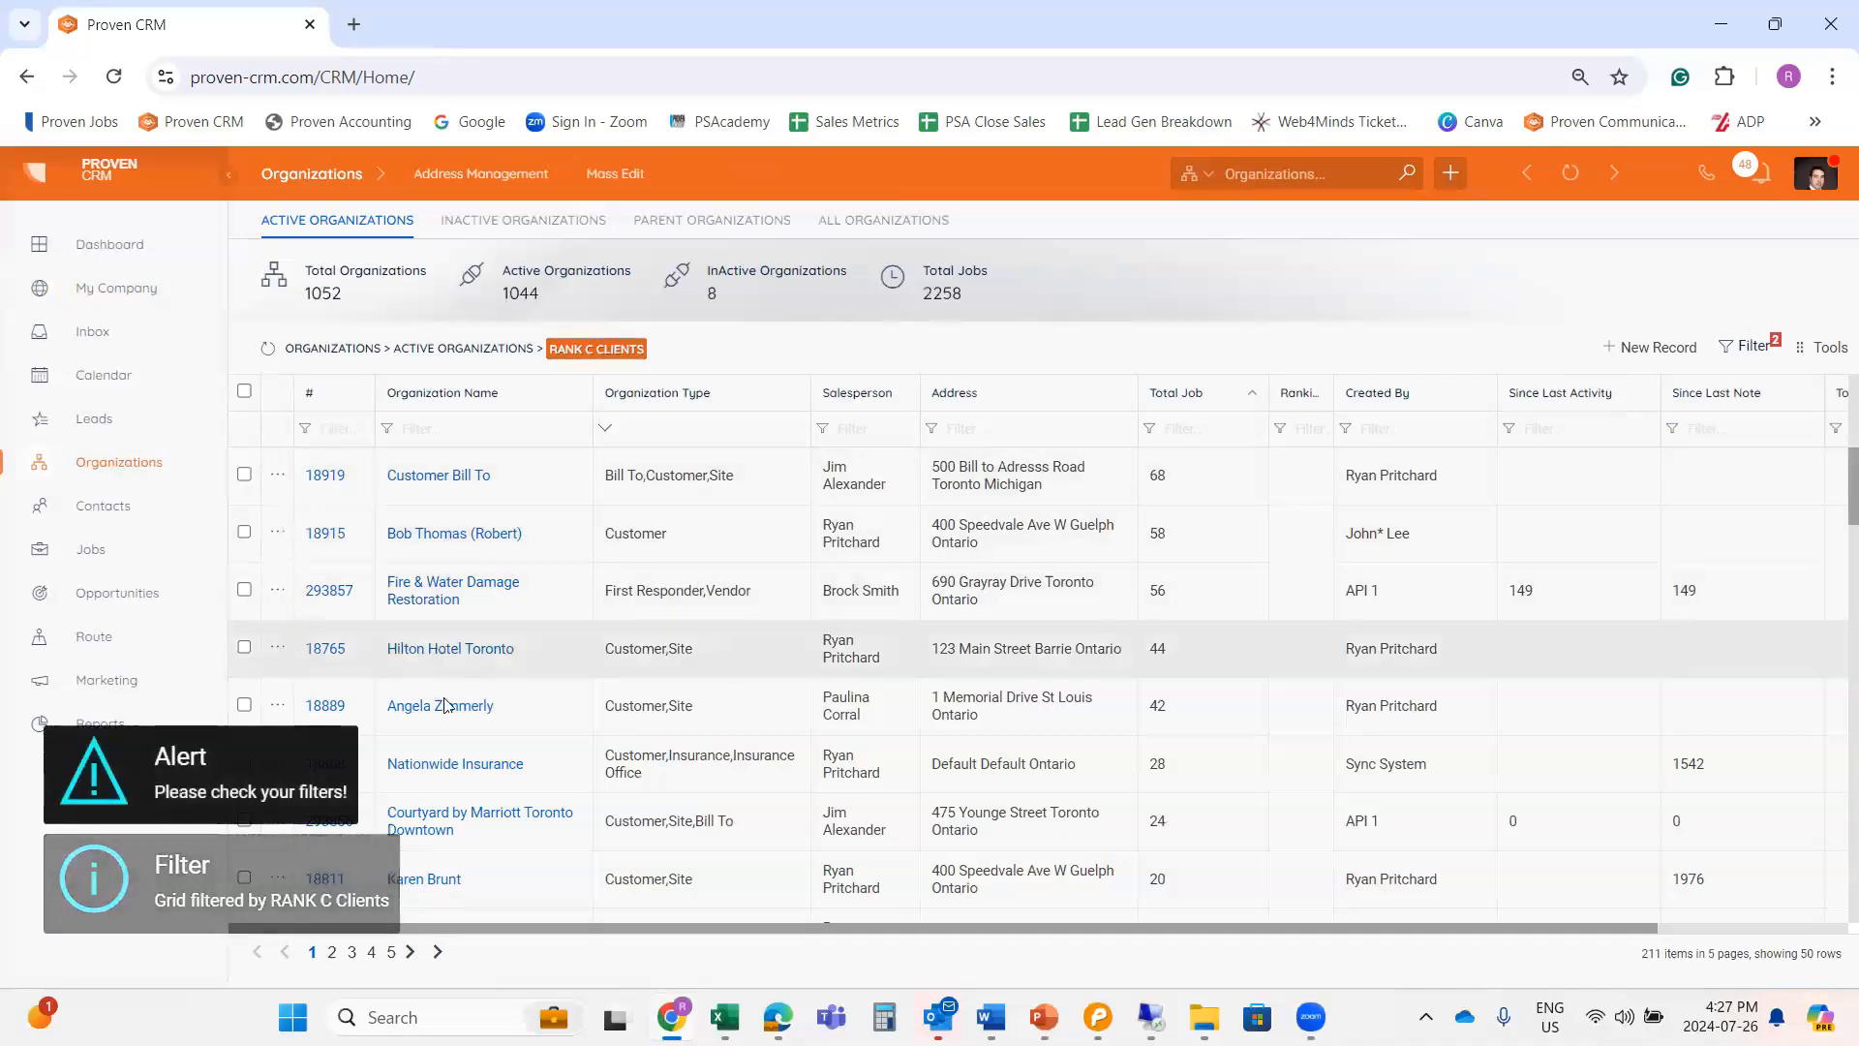
{"action": "left_click", "coordinate": [465, 813]}
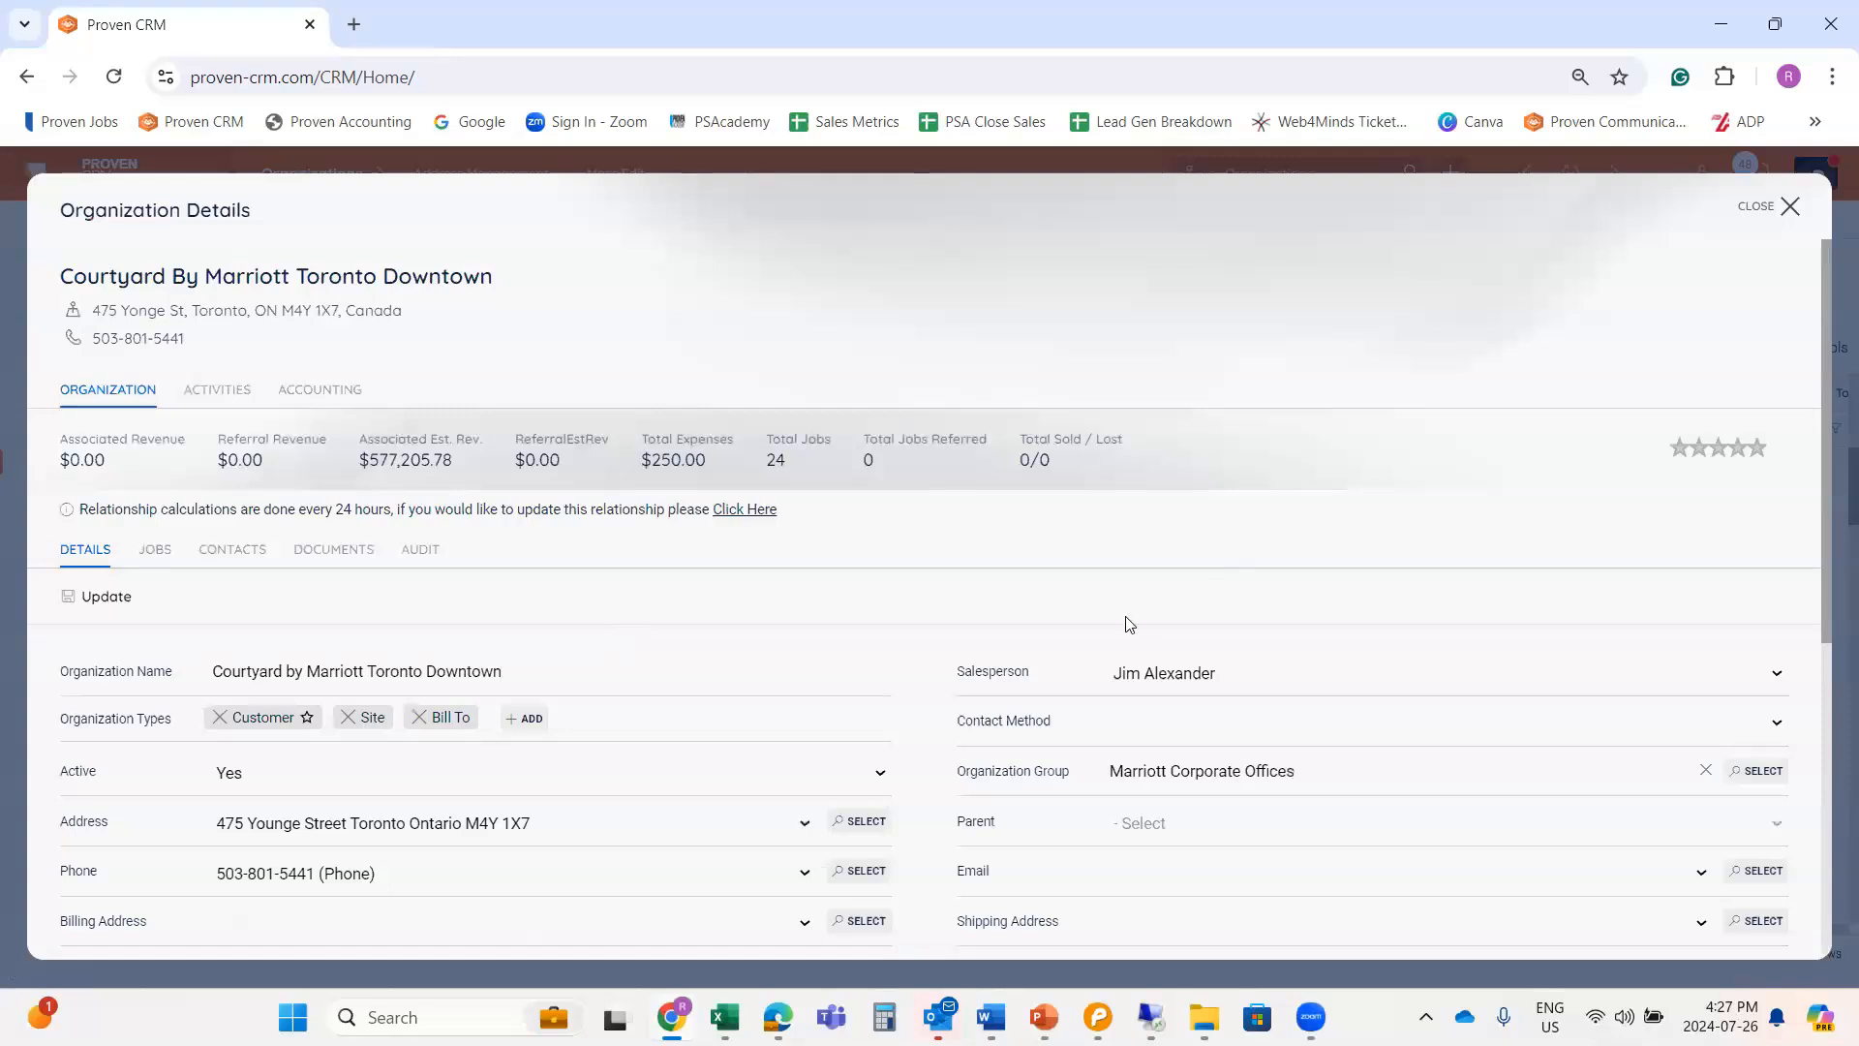
{"action": "scroll", "coordinate": [1095, 657], "scroll_direction": "down", "scroll_amount": 1}
{"action": "scroll", "coordinate": [1091, 660], "scroll_direction": "down", "scroll_amount": 2}
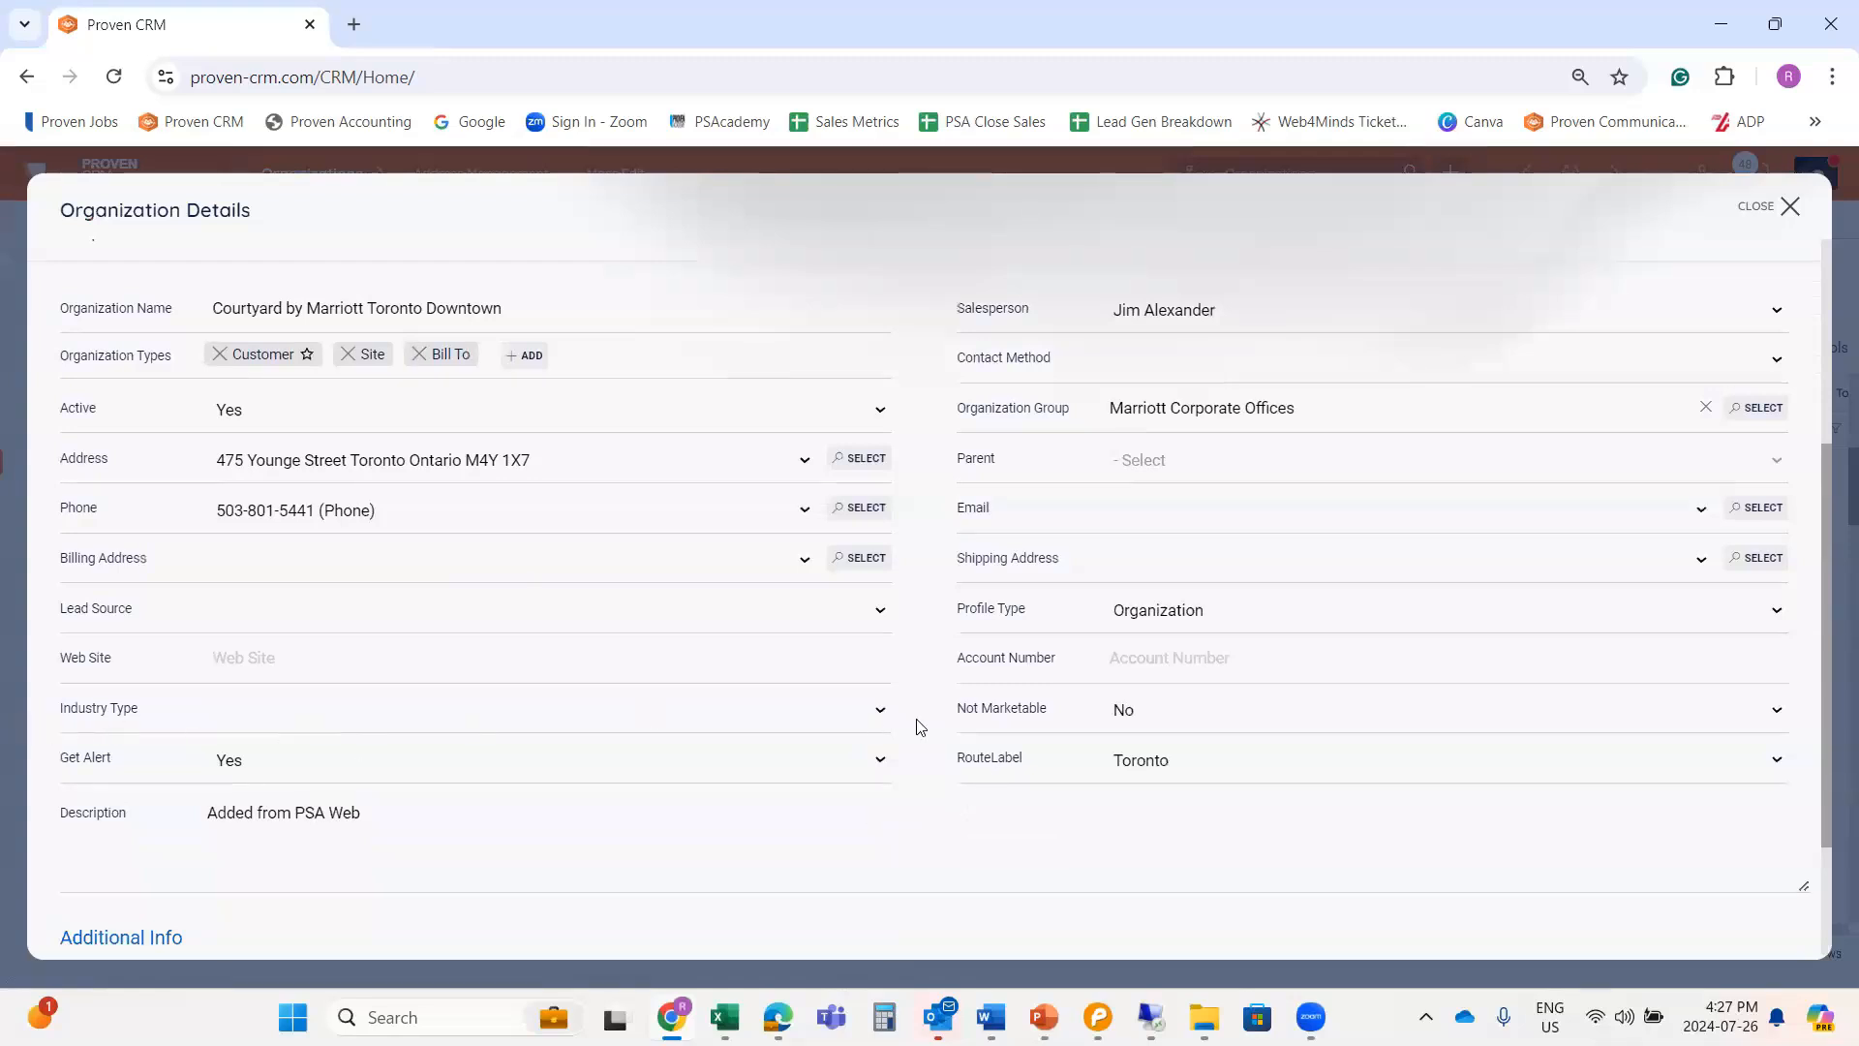
{"action": "left_click", "coordinate": [882, 716]}
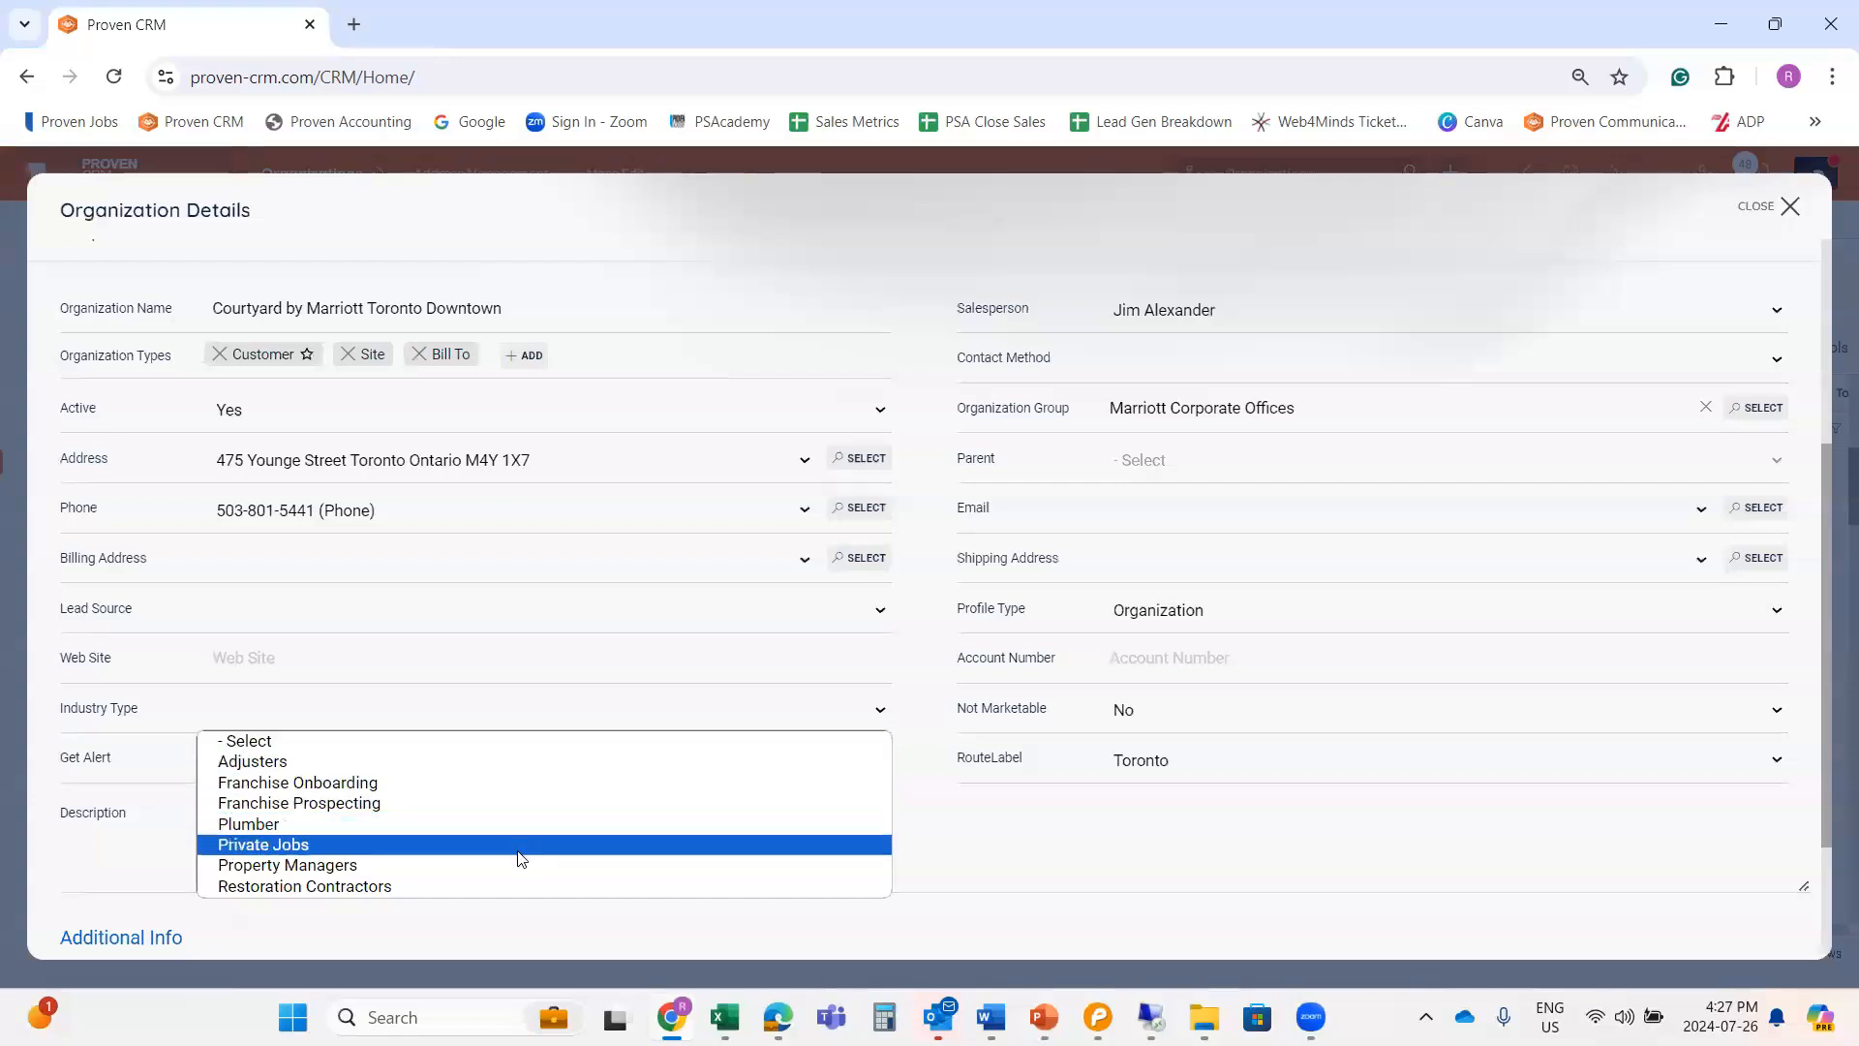
{"action": "left_click", "coordinate": [288, 865]}
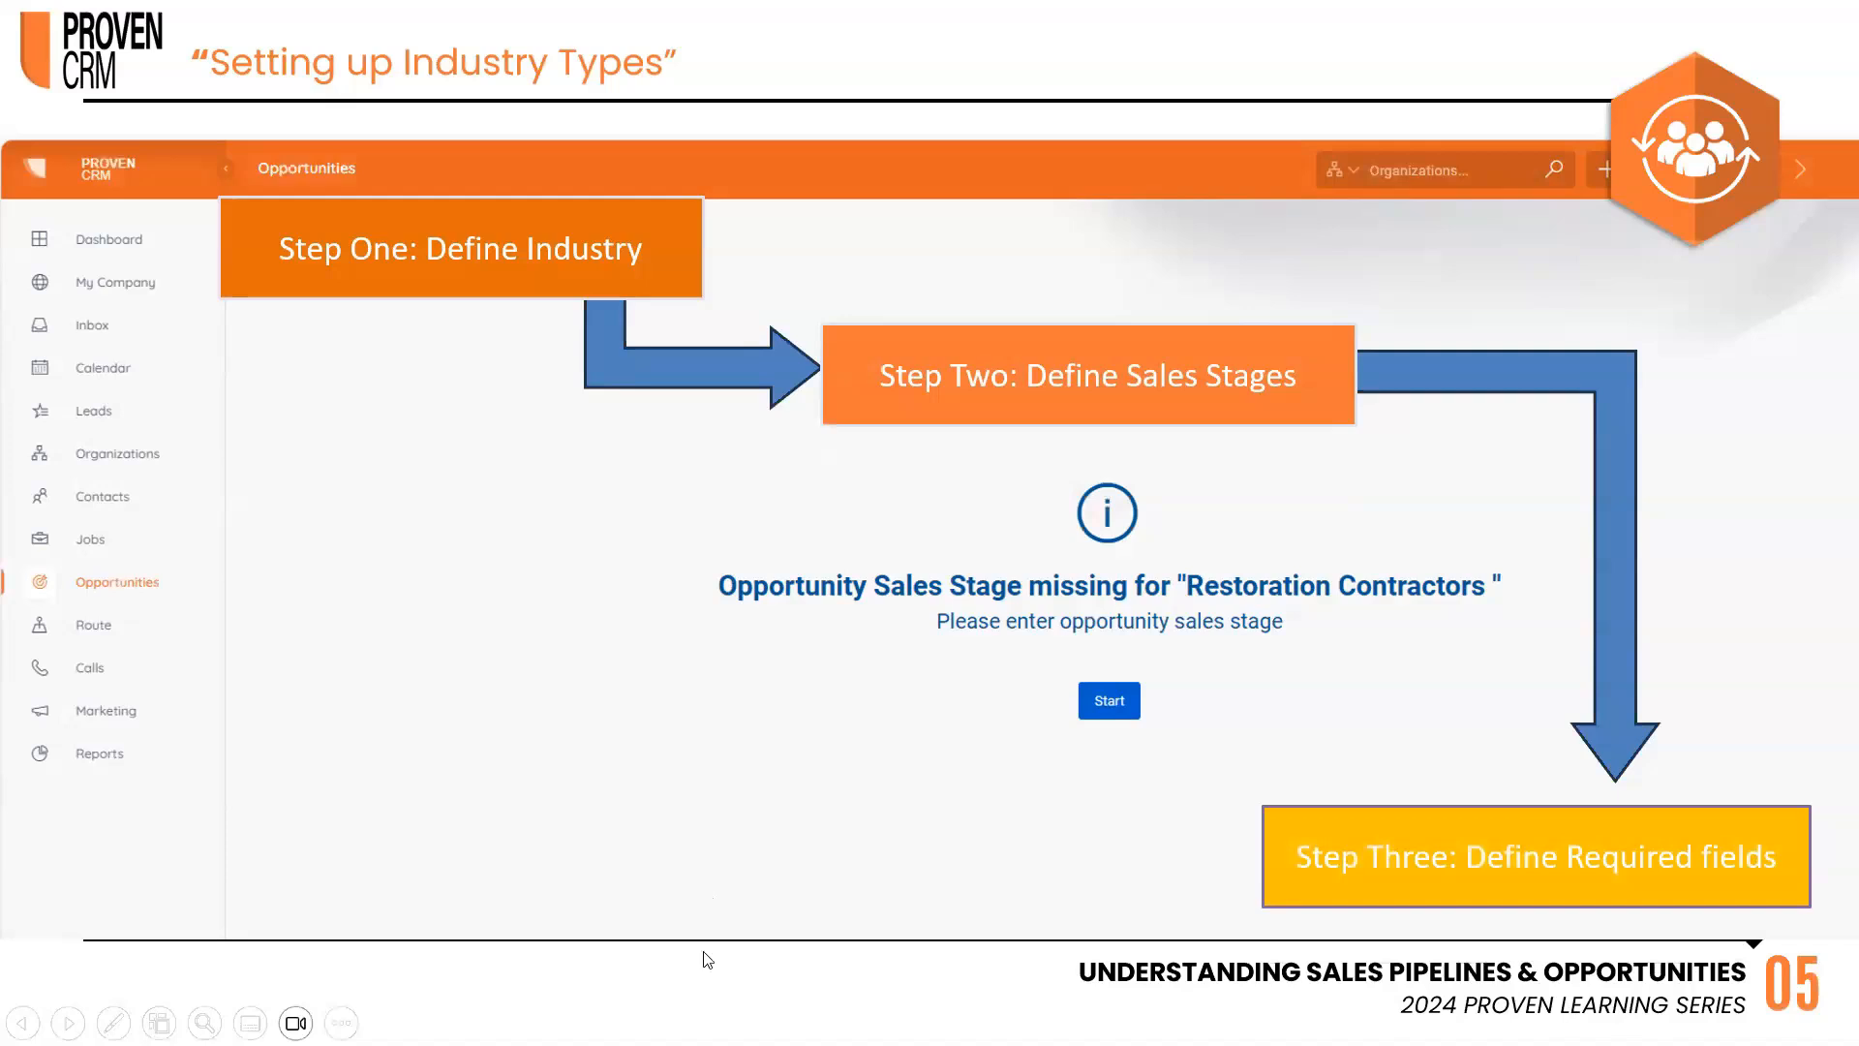
{"action": "key", "text": "Right"}
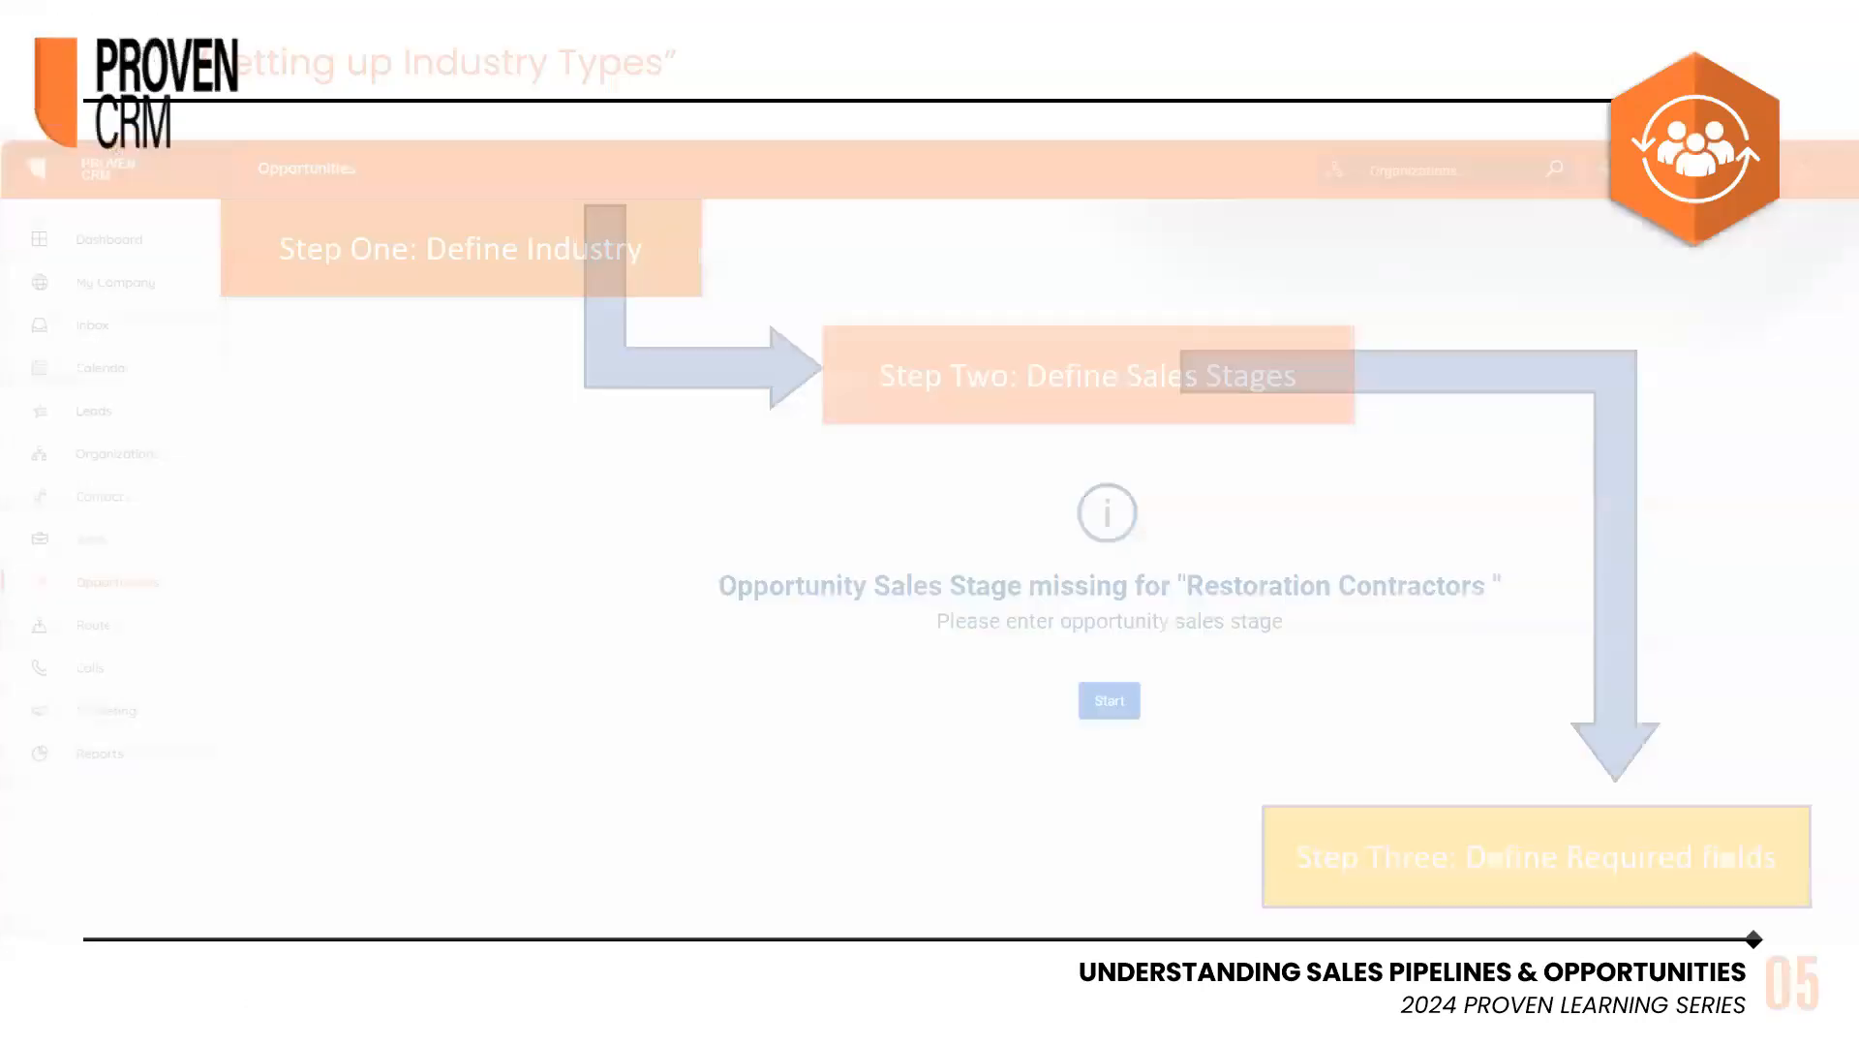
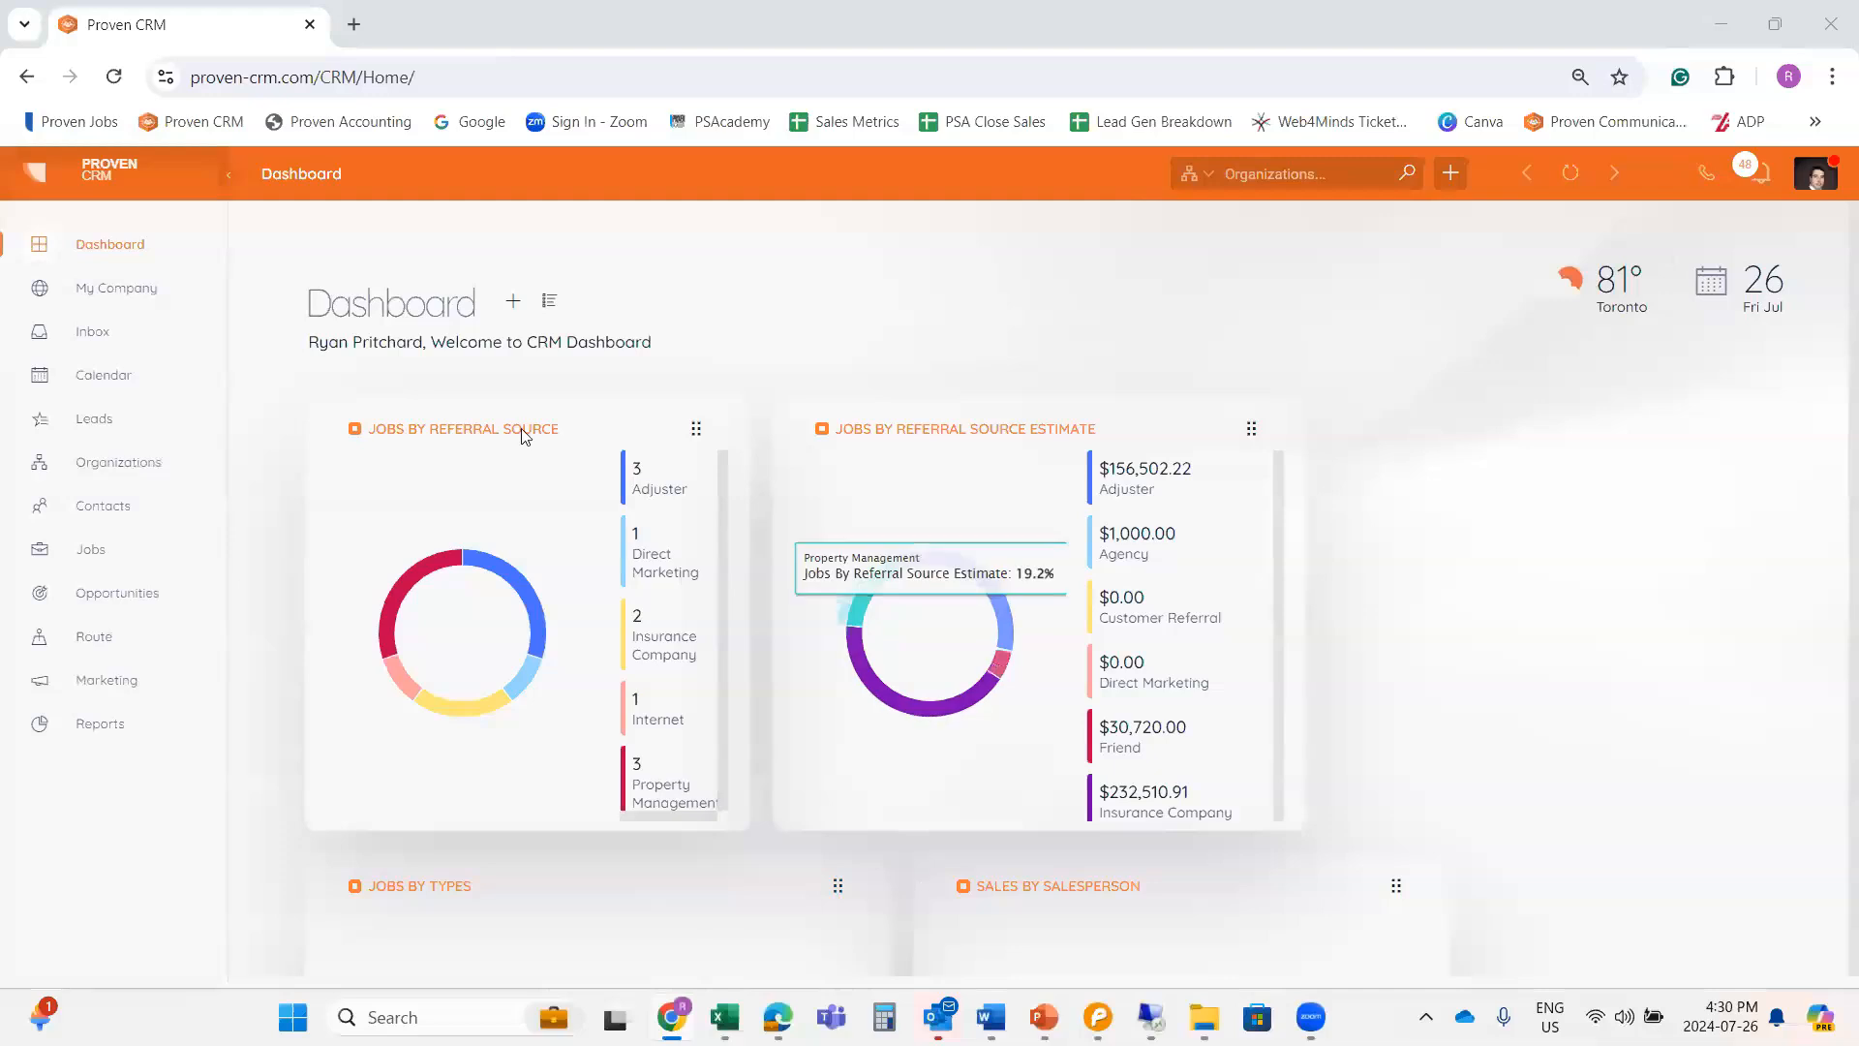
In My Company's Opportunity Sales Stage definitions, add and save a stage titled Prospecting for the Adjusters industry type.
{"action": "left_click", "coordinate": [143, 290]}
{"action": "left_click", "coordinate": [355, 882]}
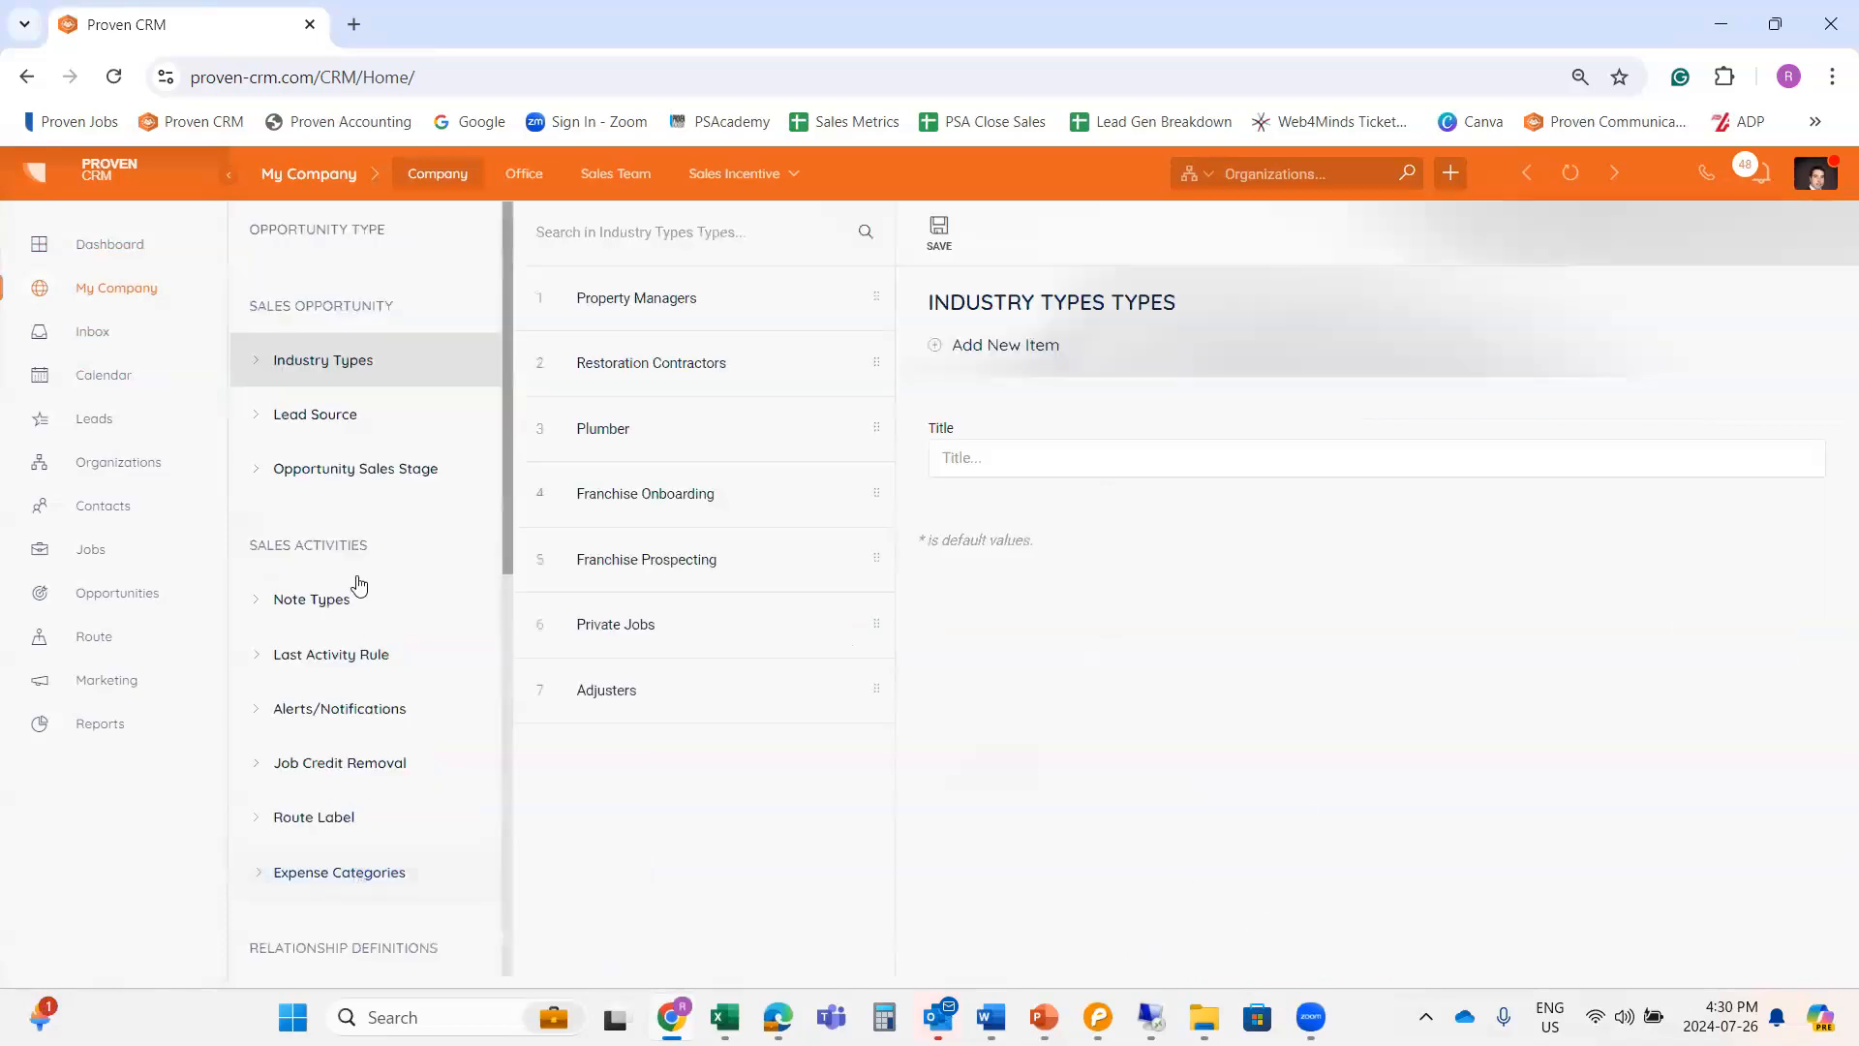
{"action": "left_click", "coordinate": [421, 474]}
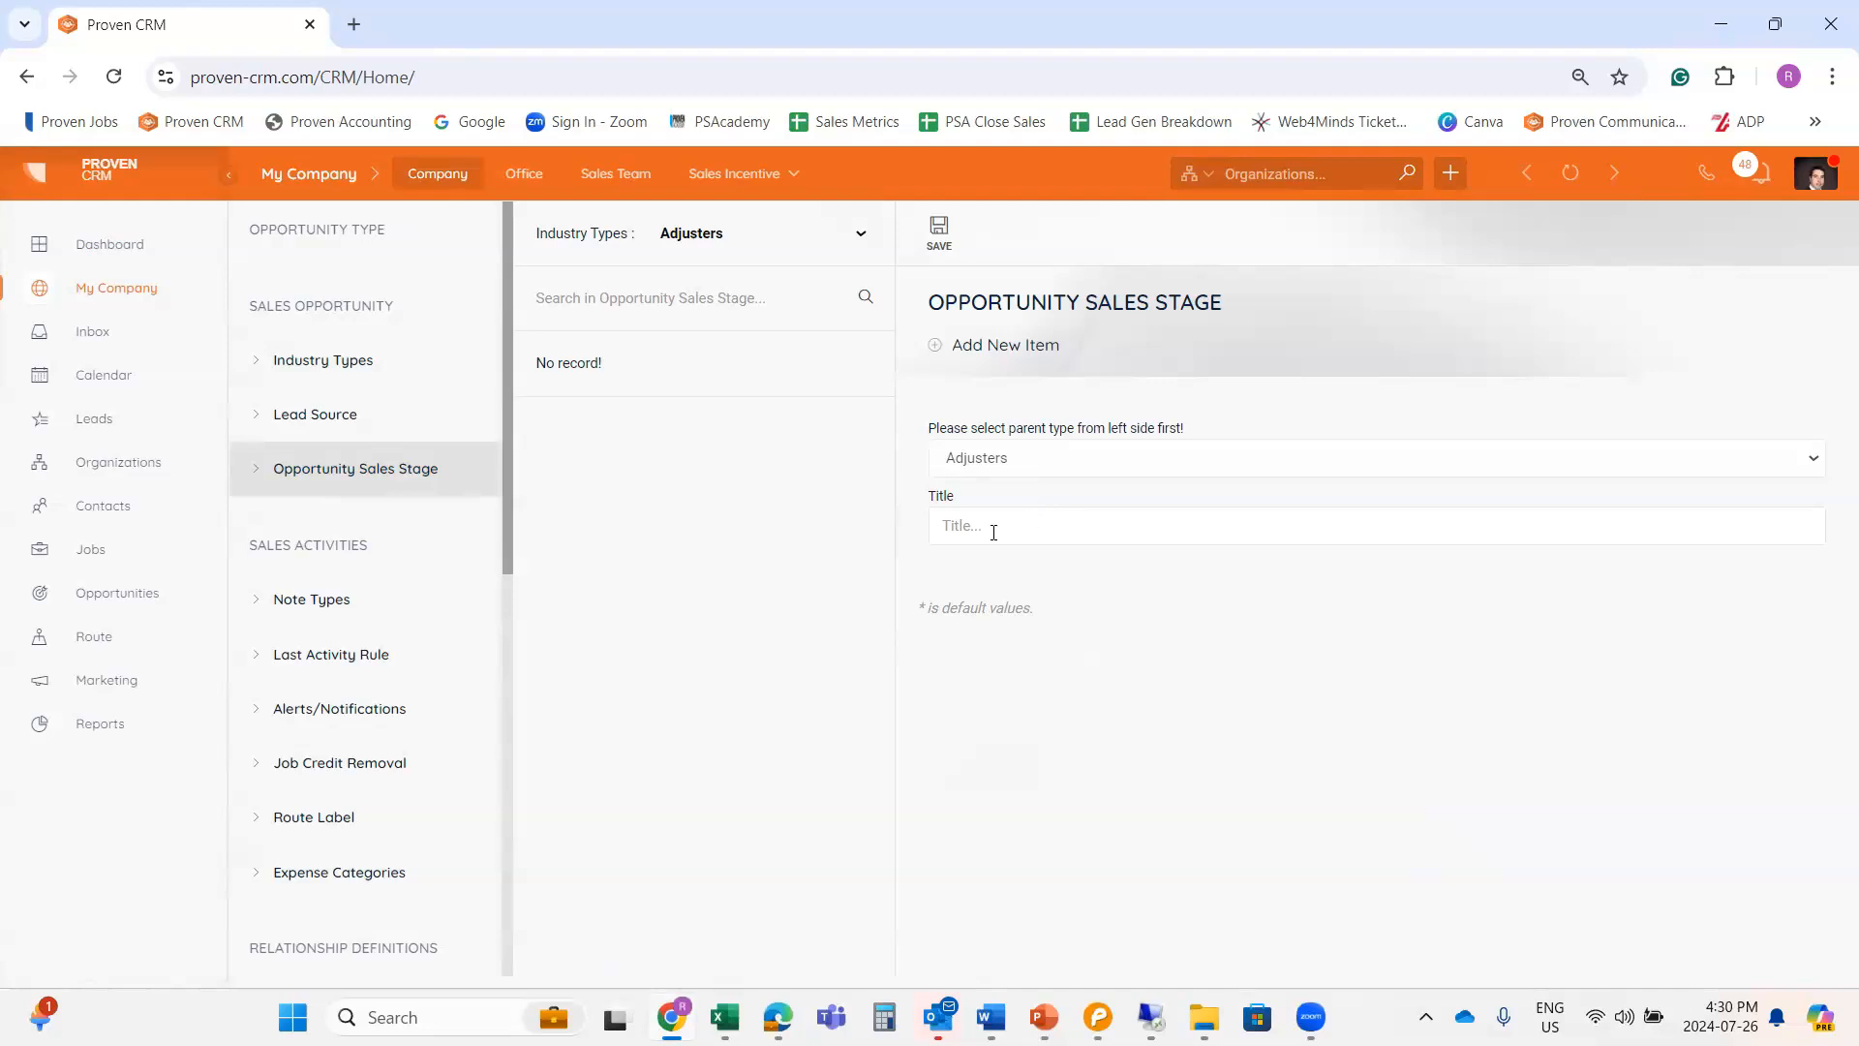
{"action": "left_click", "coordinate": [957, 526]}
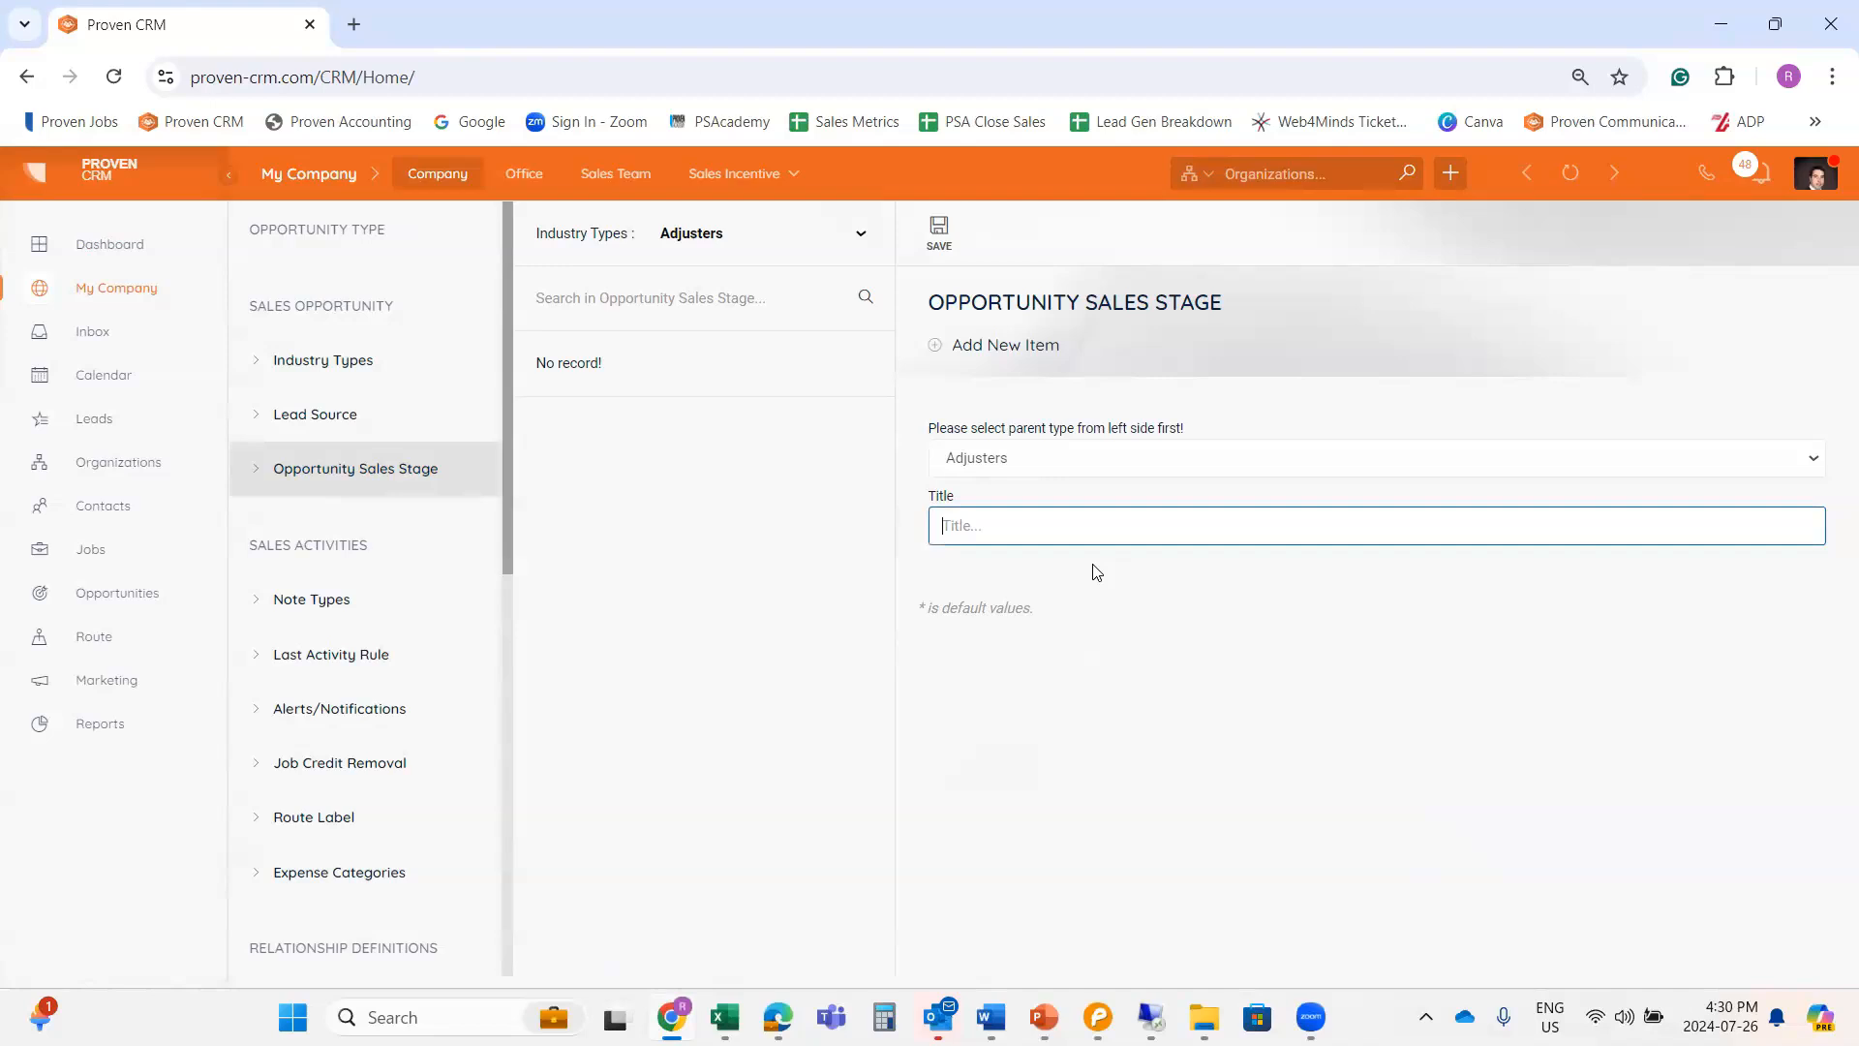
{"action": "type", "text": "Prospecting"}
{"action": "left_click", "coordinate": [936, 242]}
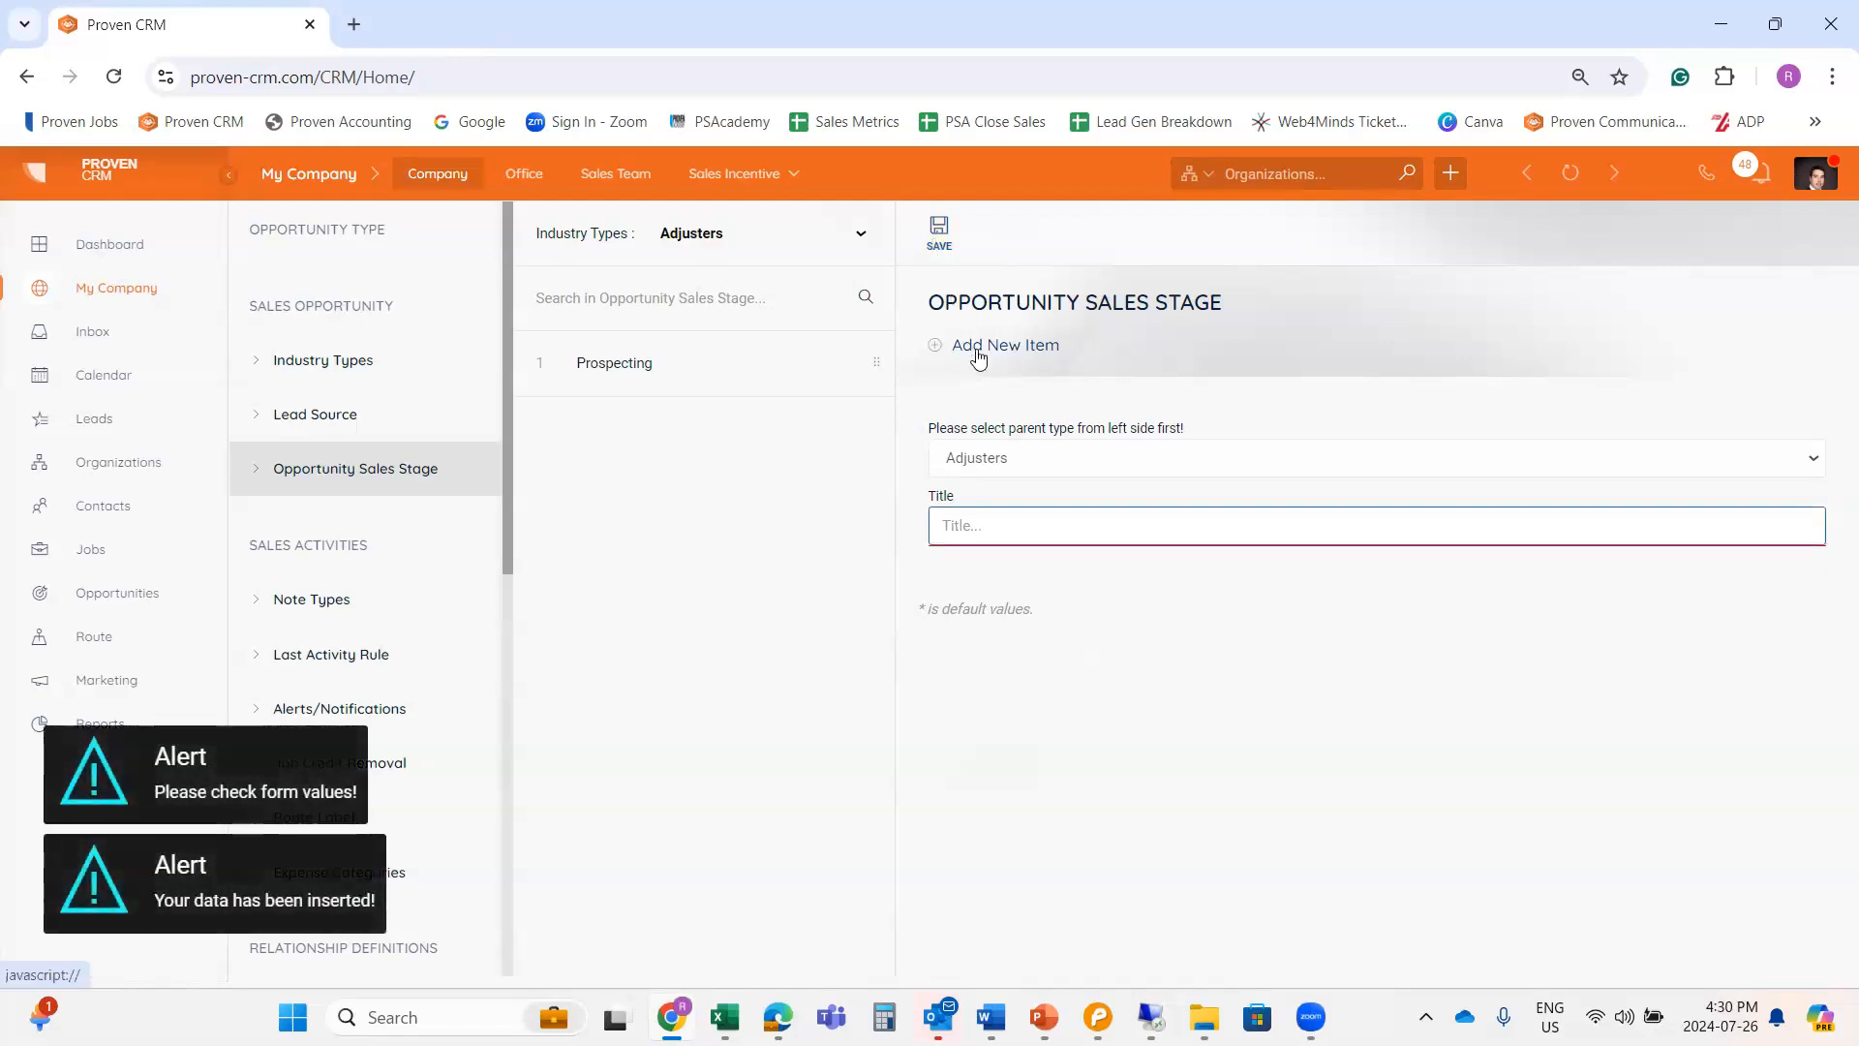
Review the Adjusters Prospecting stage's details and the blank form for adding another stage.
{"action": "left_click", "coordinate": [707, 376]}
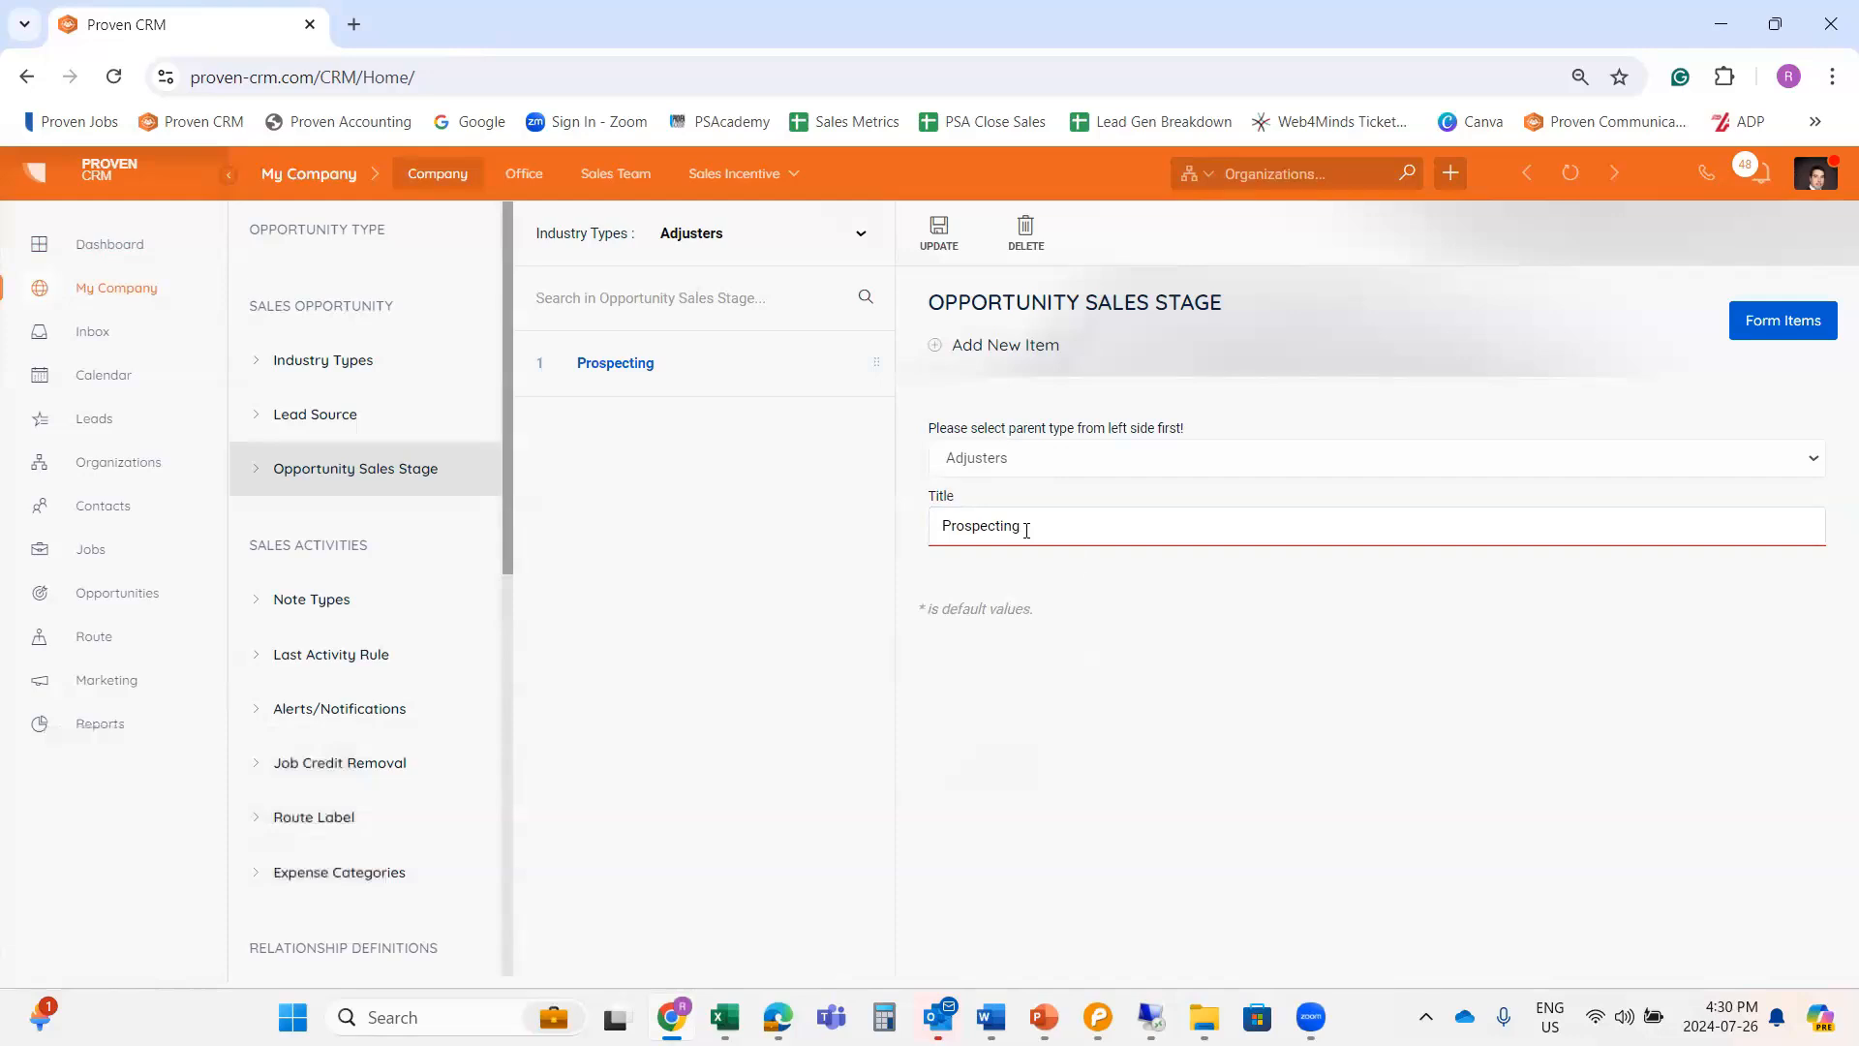
{"action": "left_click", "coordinate": [1000, 349]}
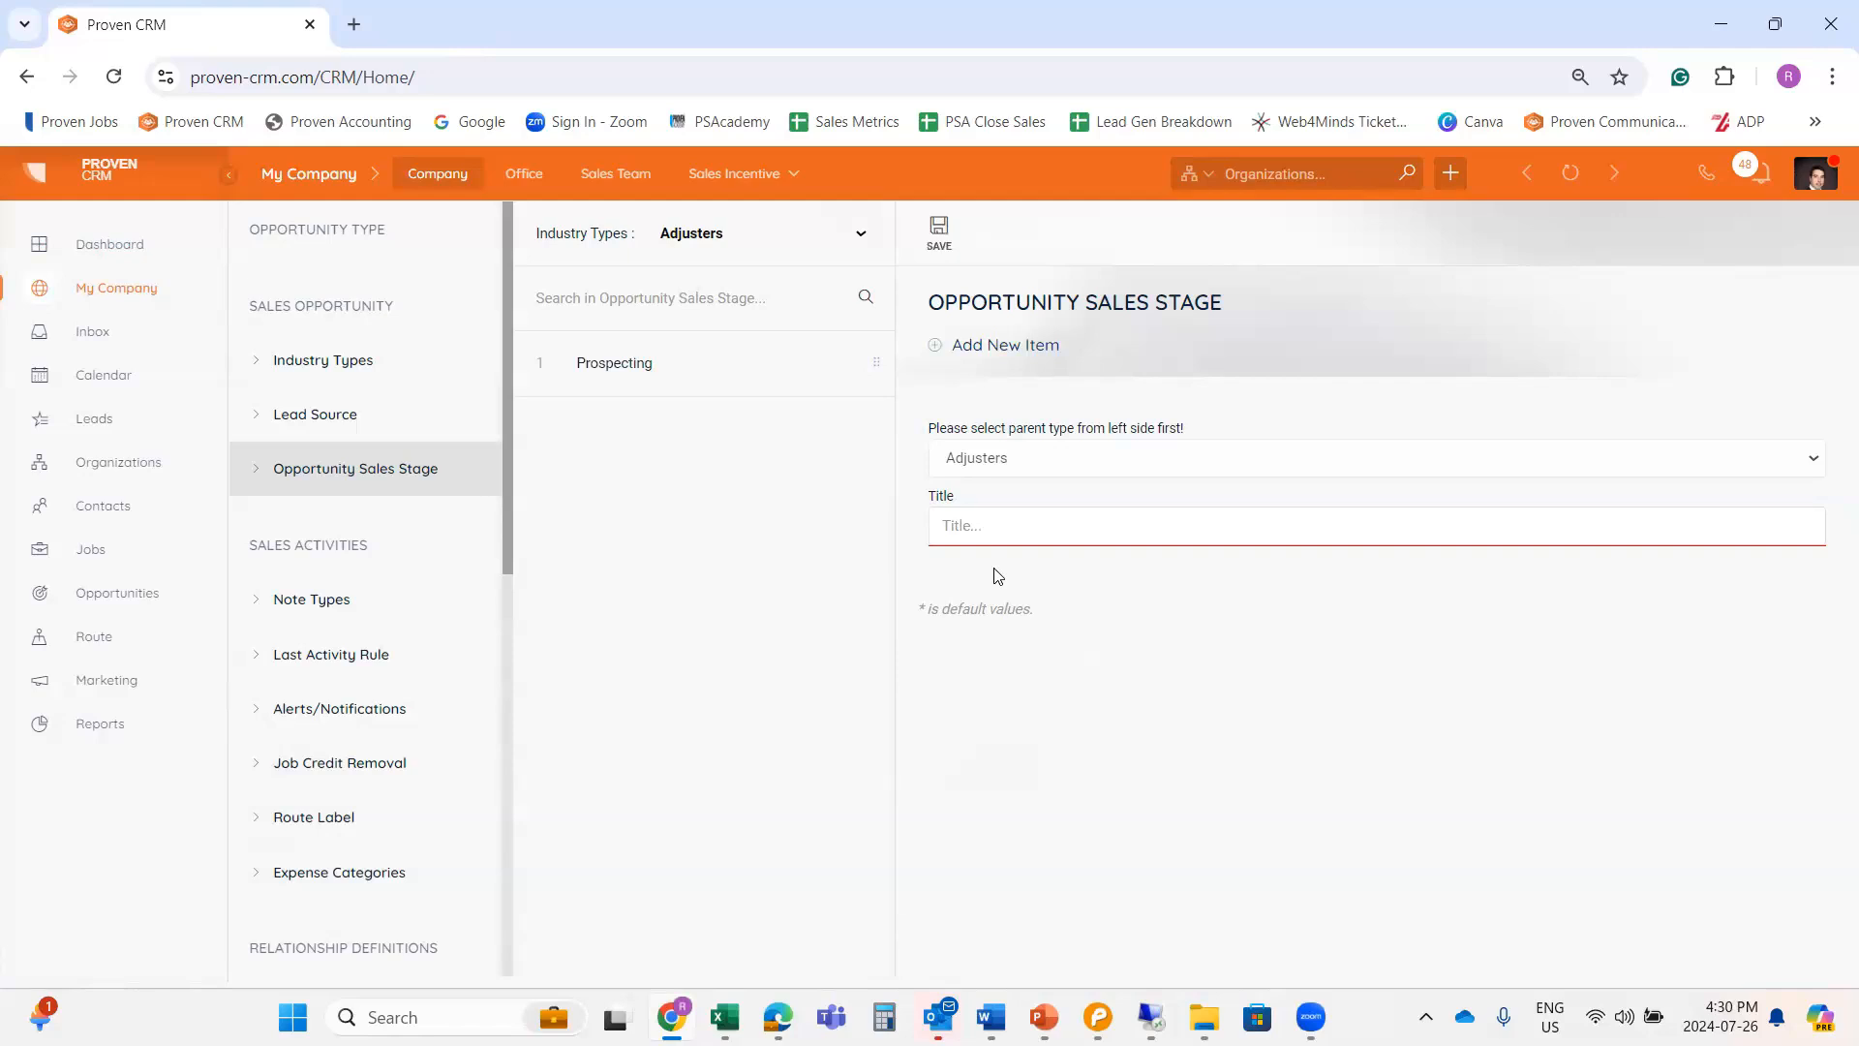
{"action": "left_click", "coordinate": [682, 378]}
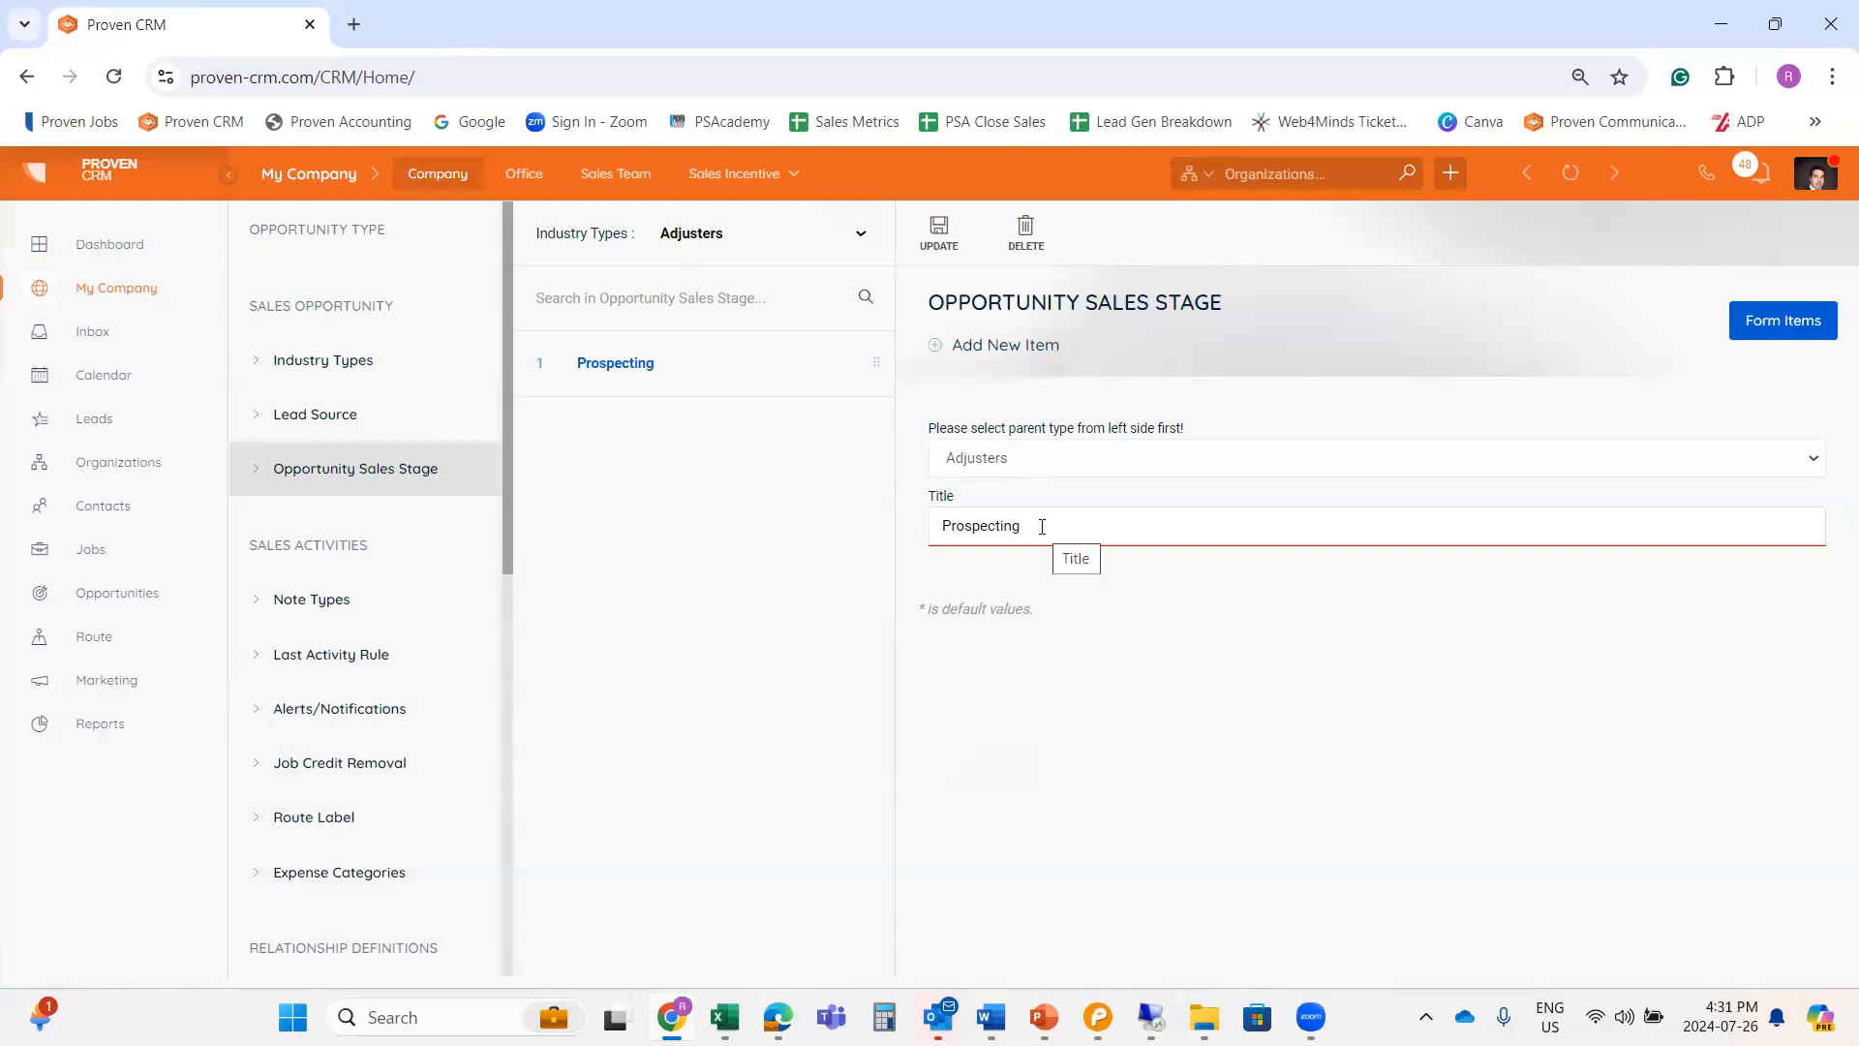
Show the Property Managers sales stages and try Follow Up directly after Present Proposal before moving it back to the end.
{"action": "left_click", "coordinate": [860, 237]}
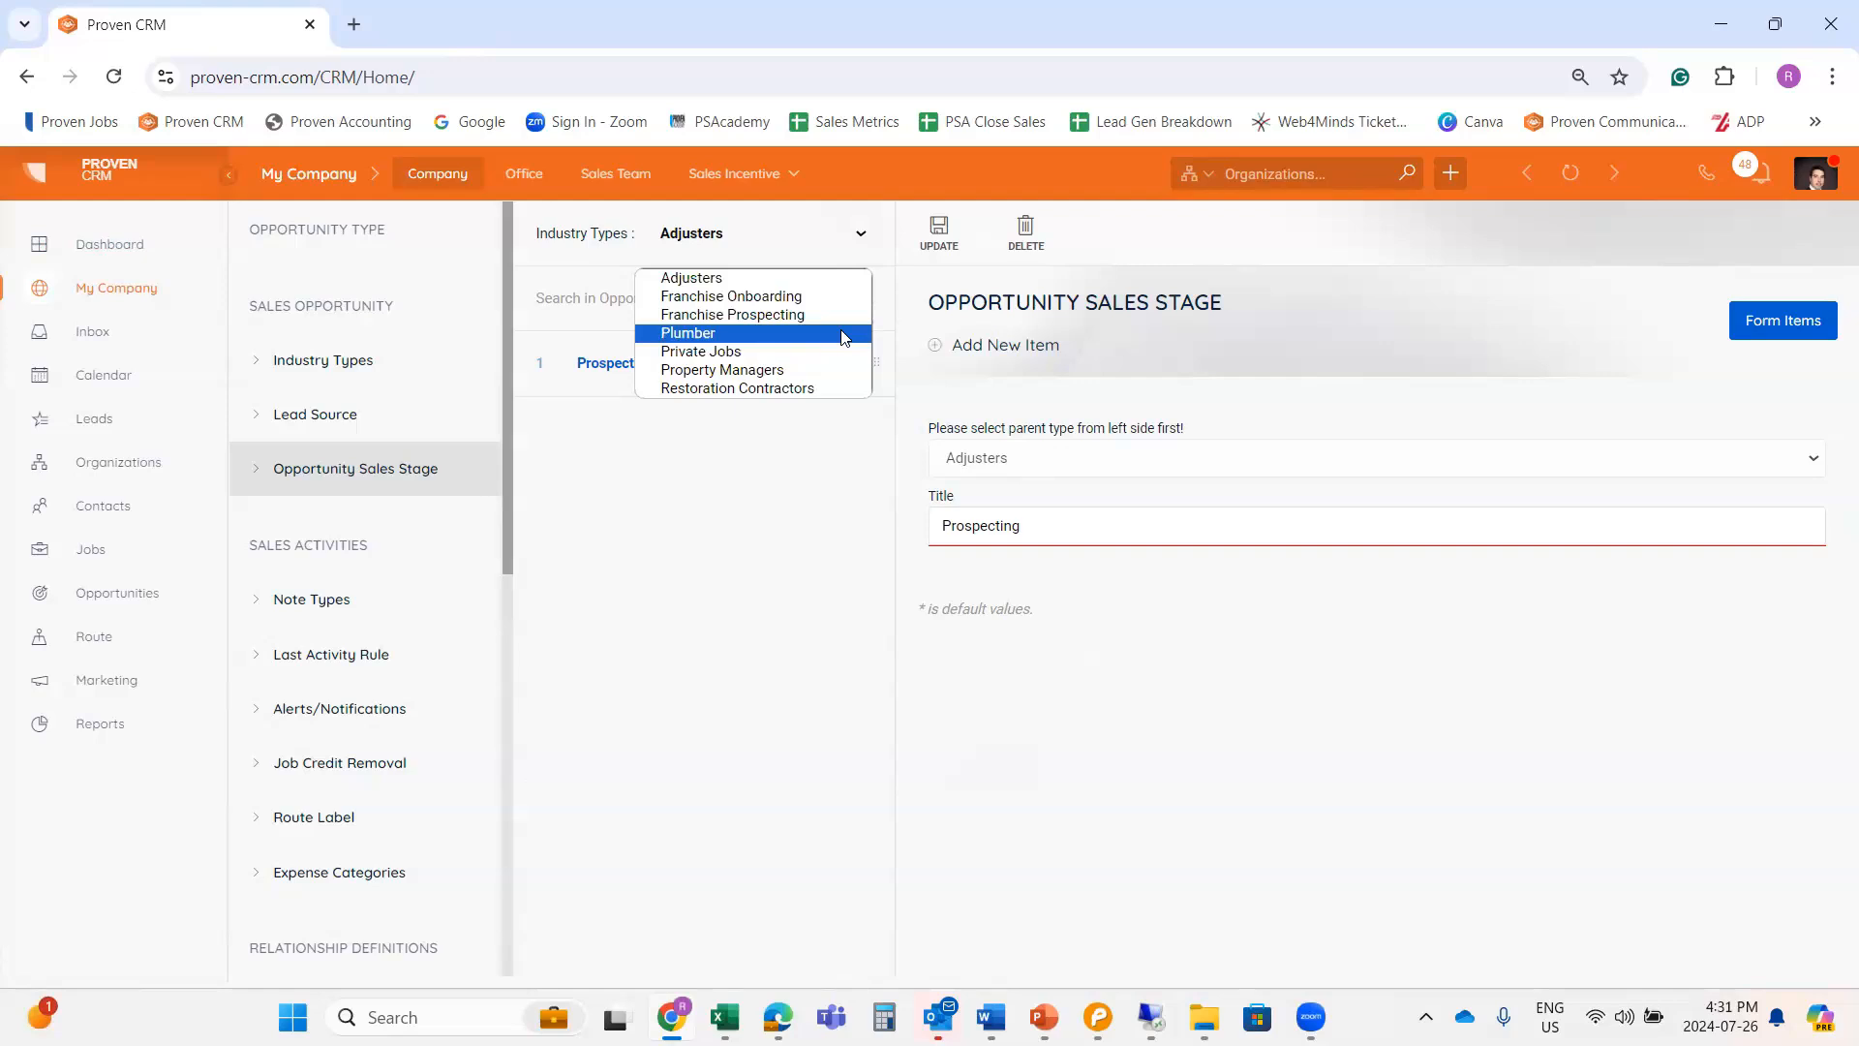
{"action": "left_click", "coordinate": [765, 371]}
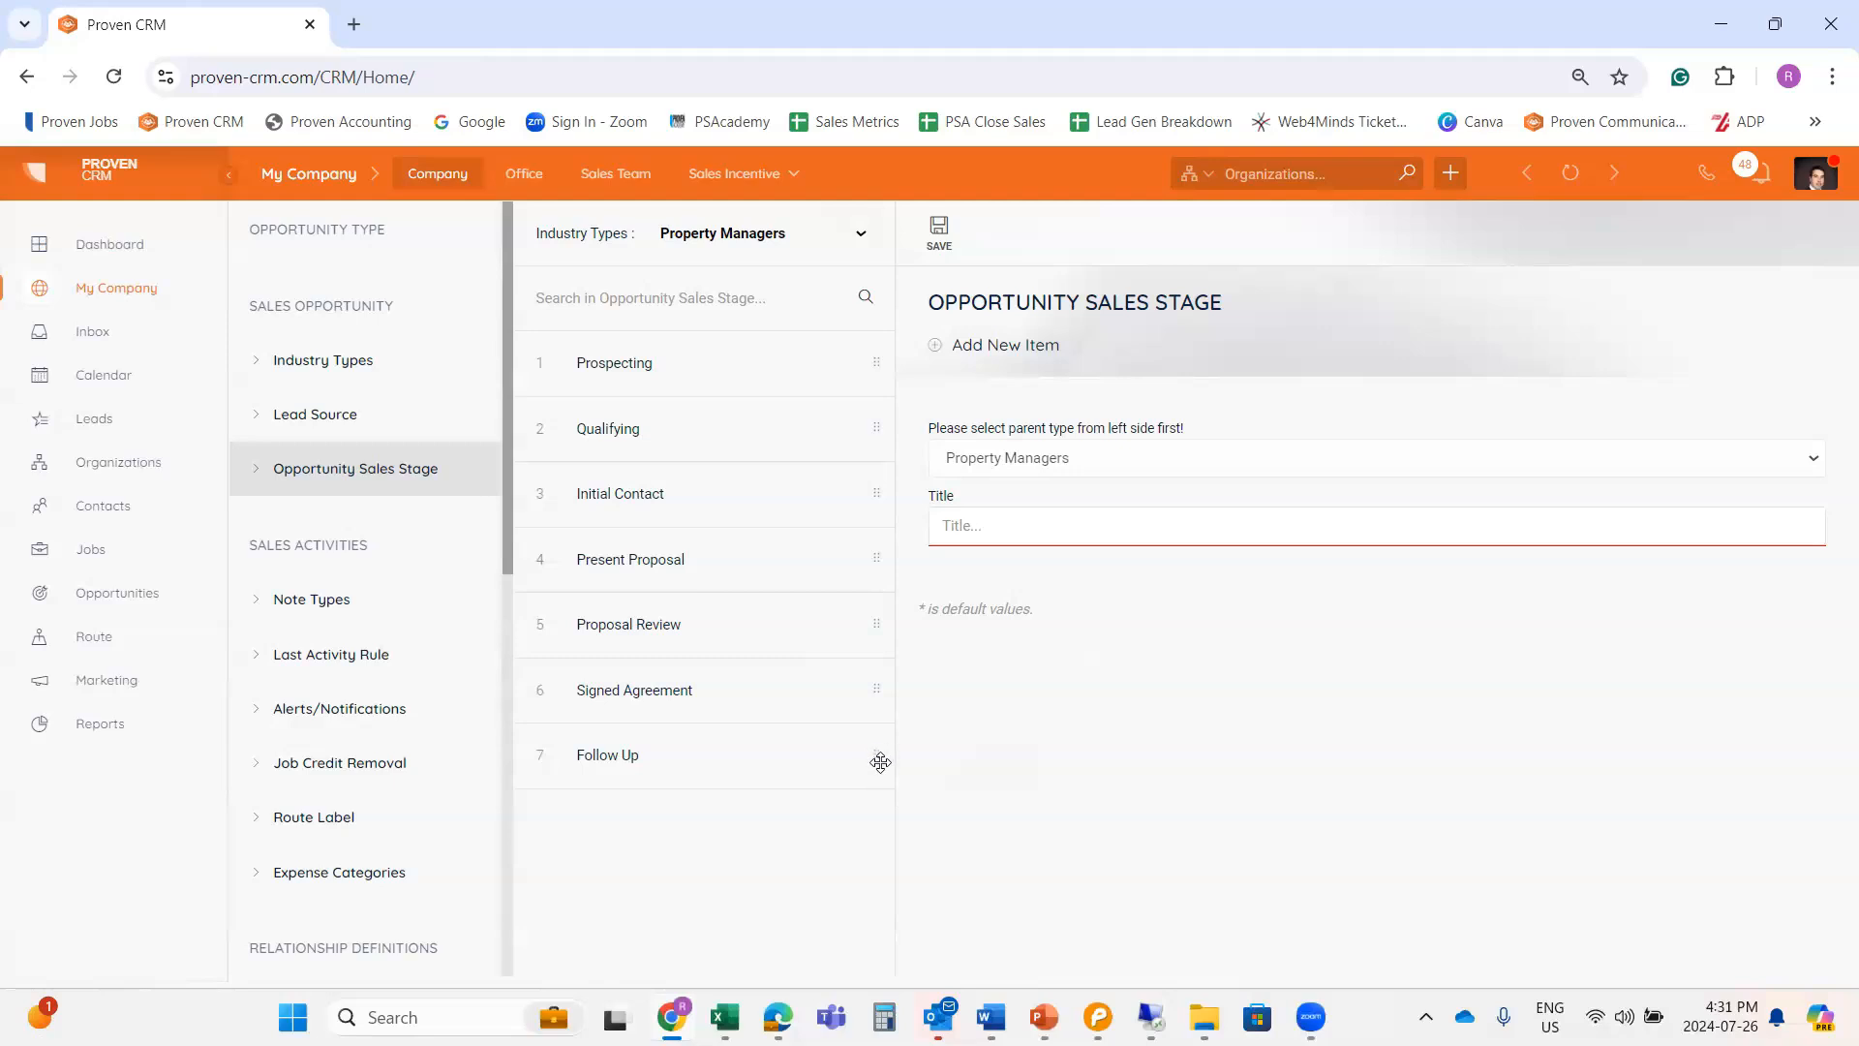
{"action": "left_click_drag", "start_coordinate": [874, 760], "coordinate": [875, 584]}
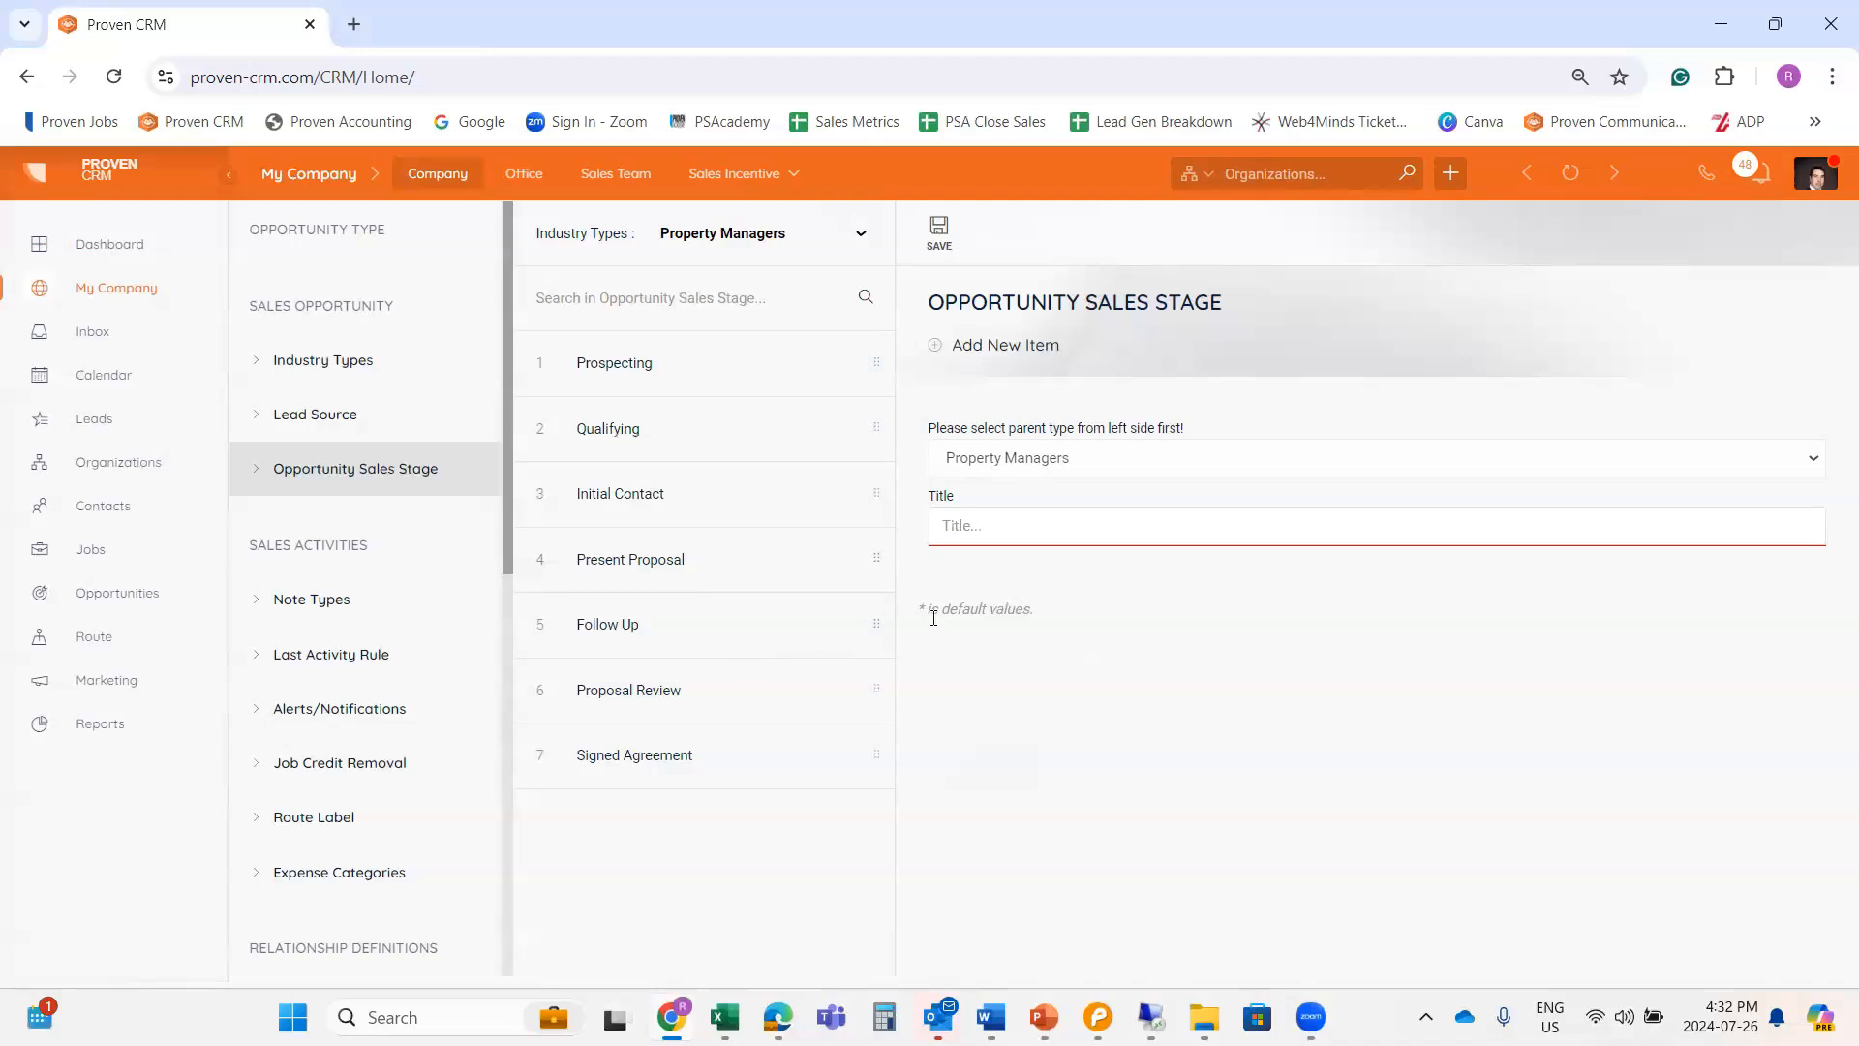
{"action": "left_click_drag", "start_coordinate": [879, 623], "coordinate": [866, 796]}
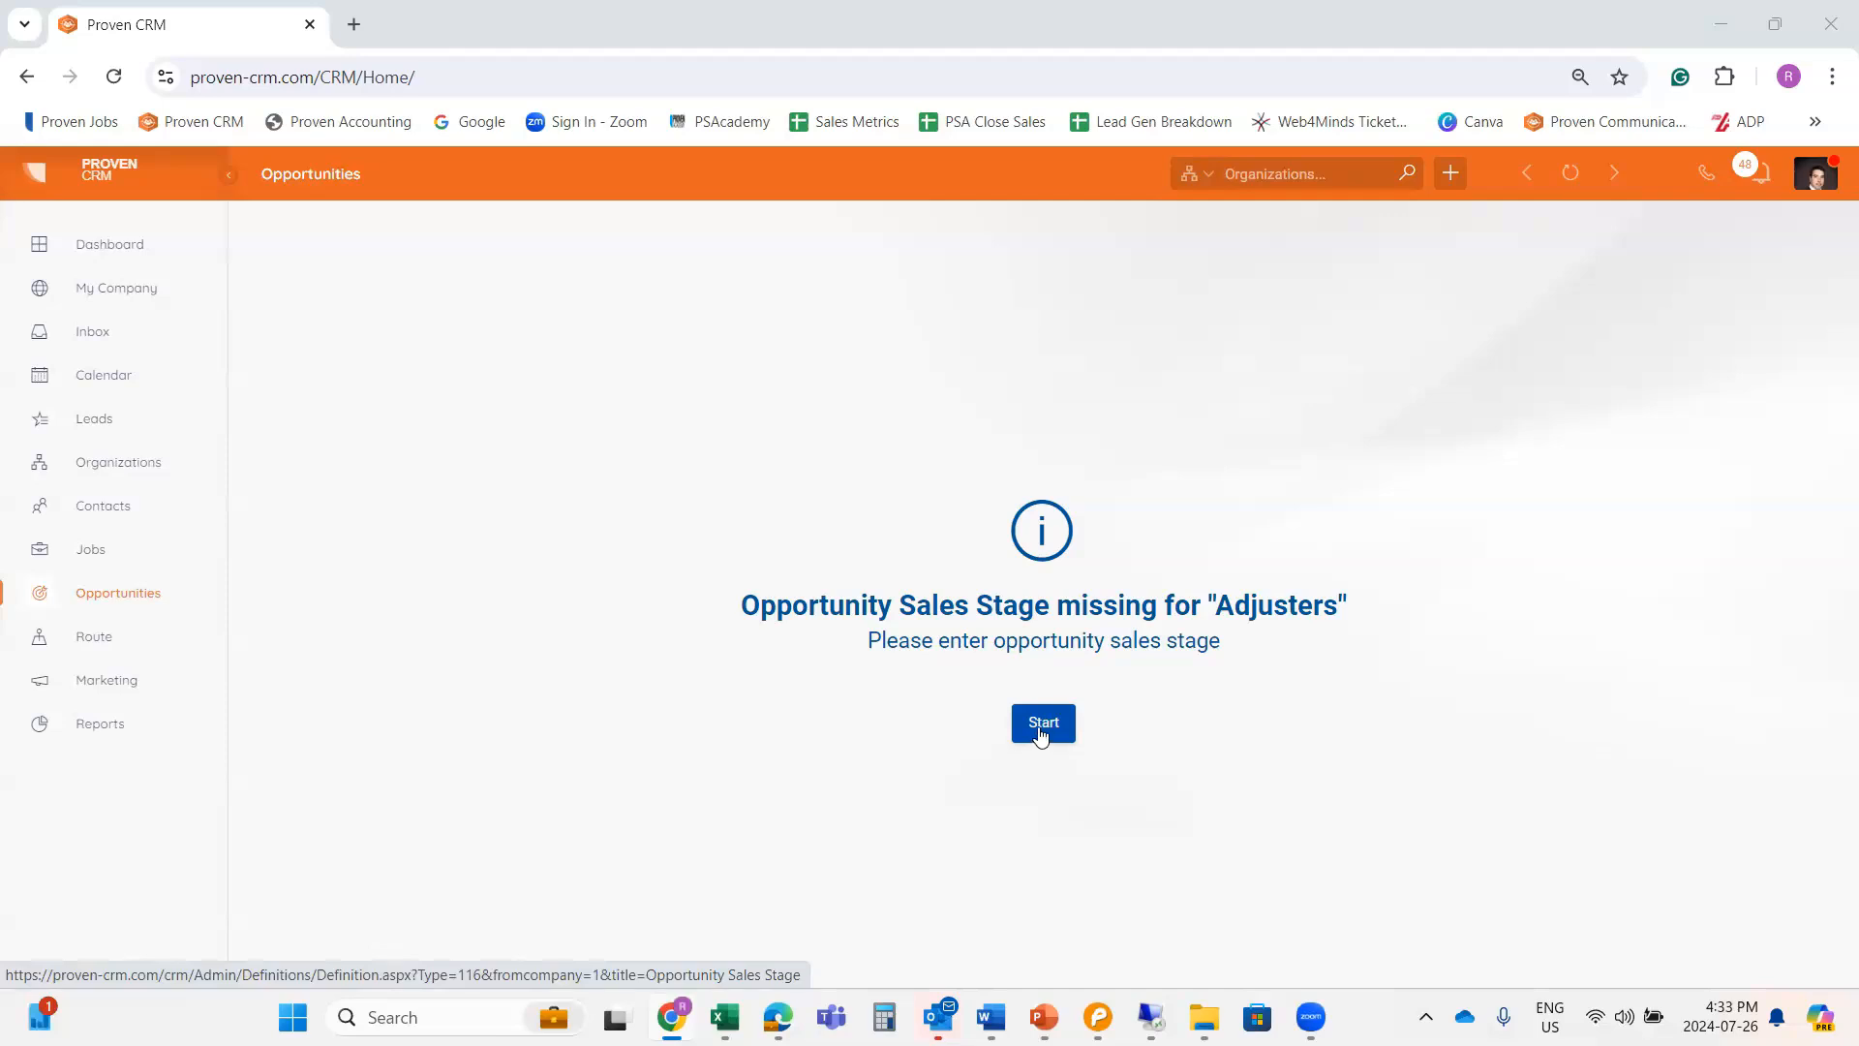
Start the setup of the missing Adjusters sales stages from the Opportunities page.
{"action": "left_click", "coordinate": [1041, 734]}
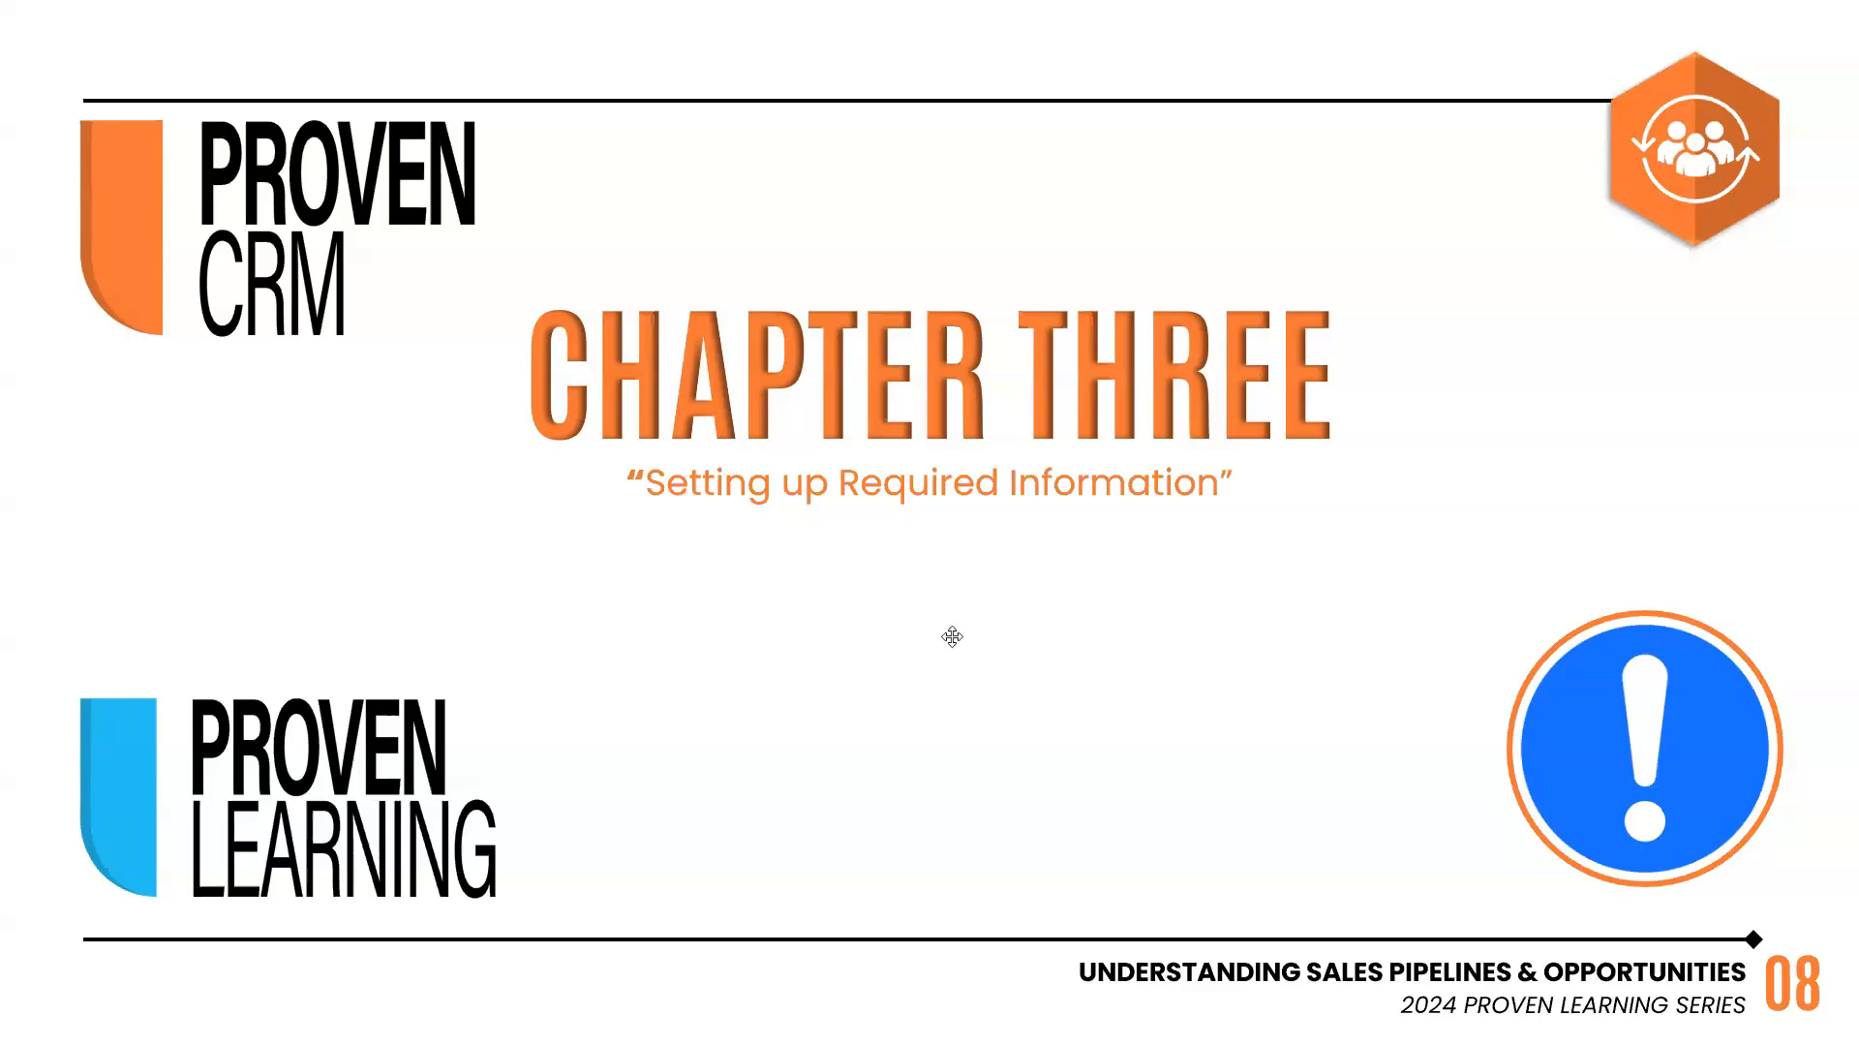
{"action": "left_click", "coordinate": [1048, 545]}
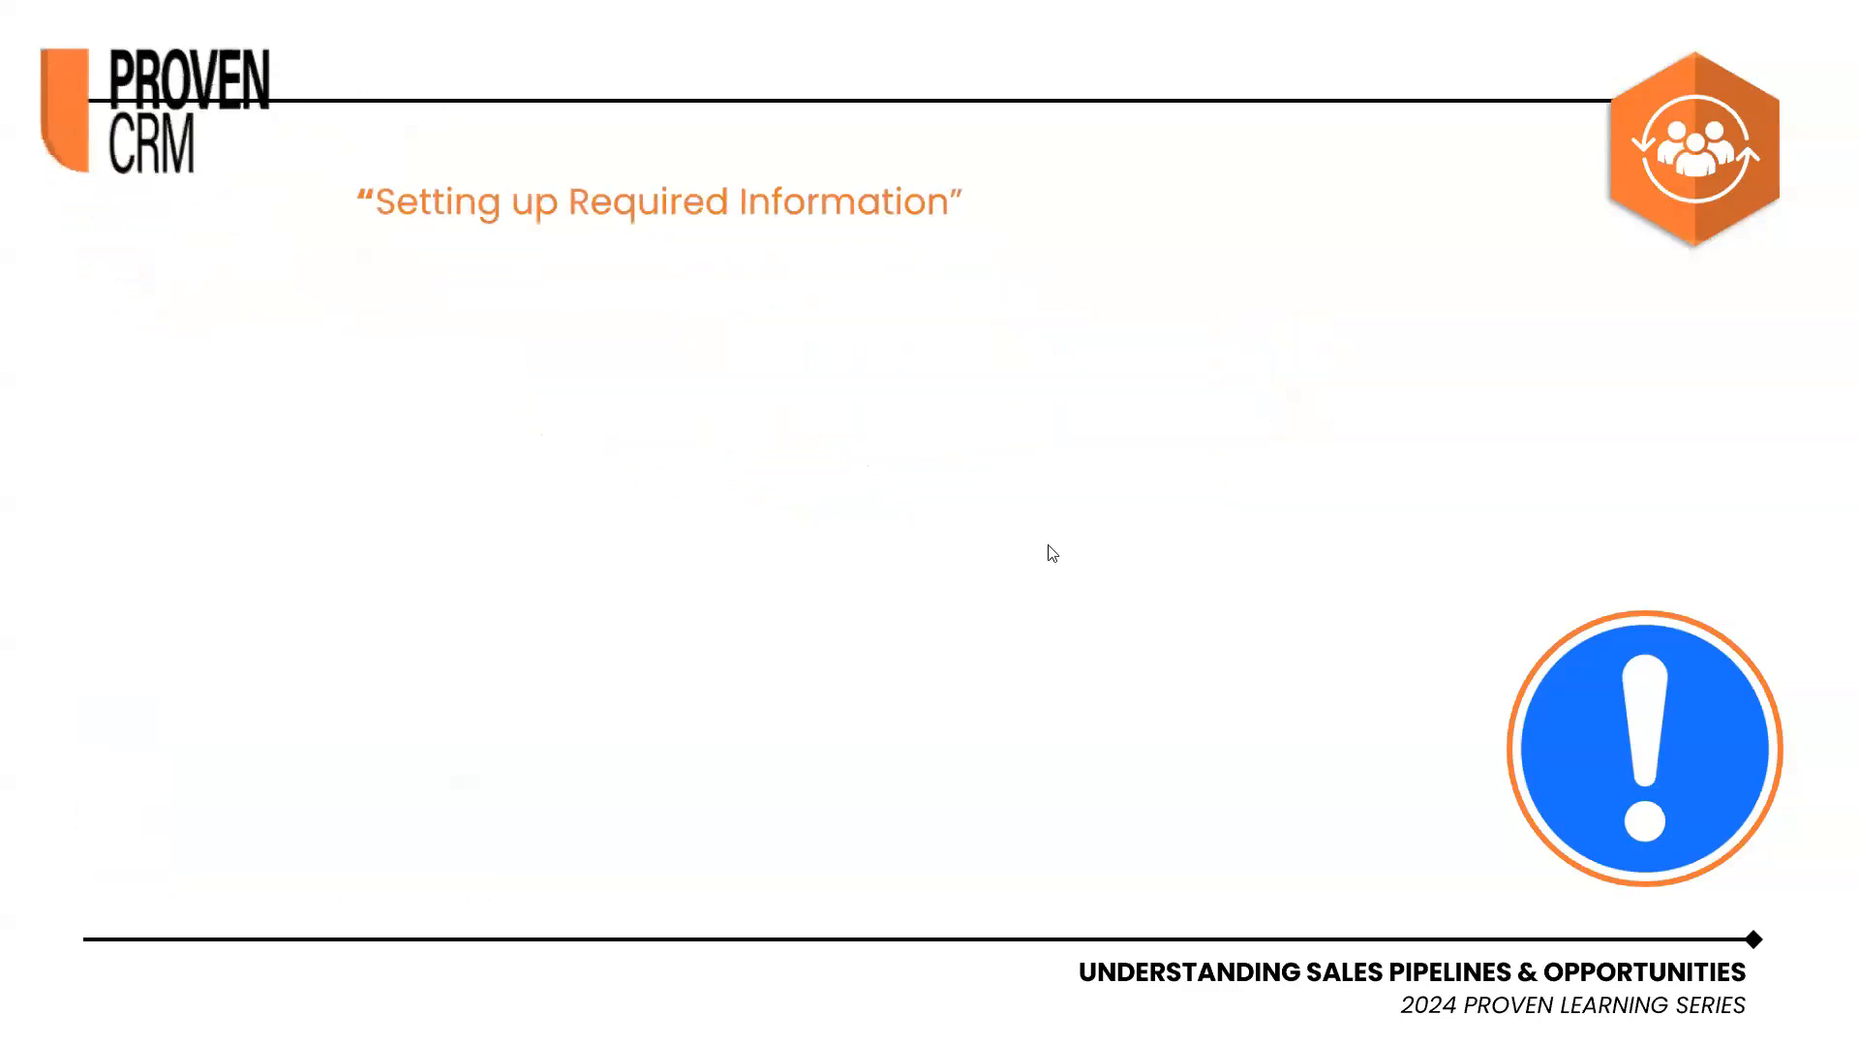
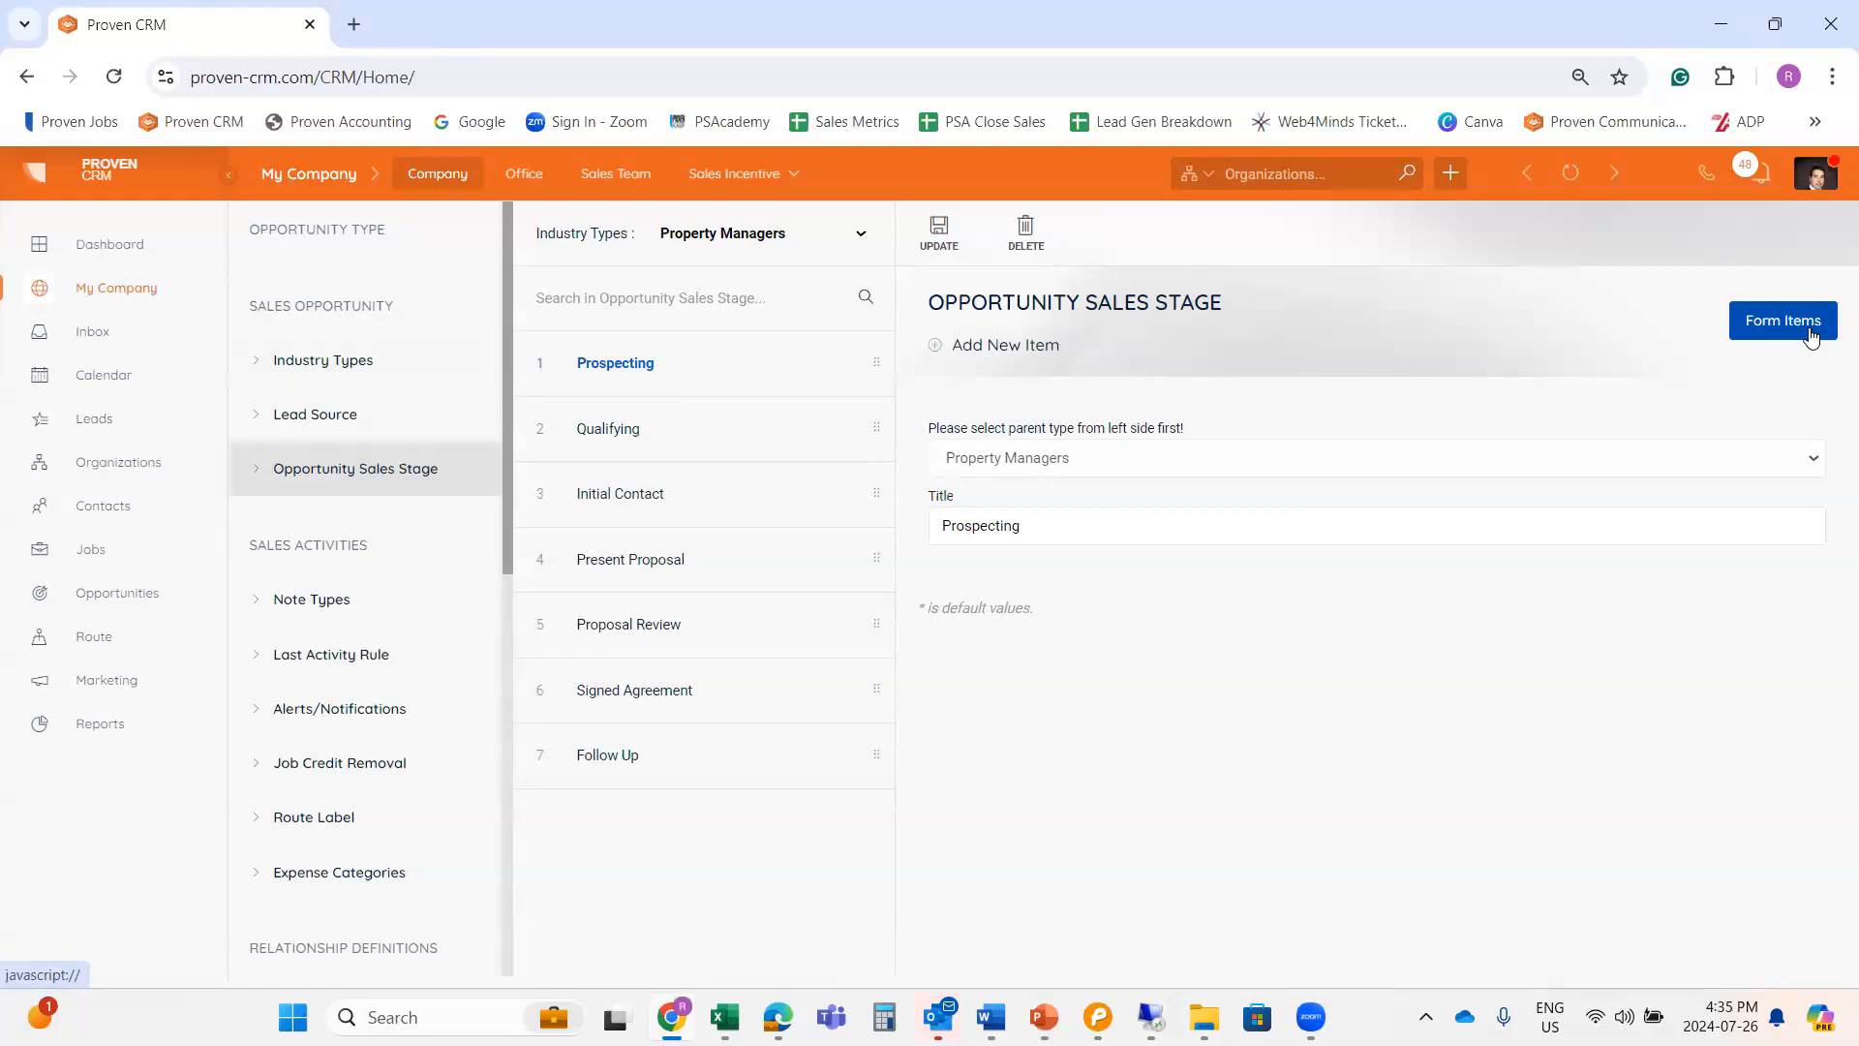
In the form items of the Property Managers Prospecting stage, name a new field "Number of locations they manage" with type Input and format None.
{"action": "left_click", "coordinate": [1807, 330]}
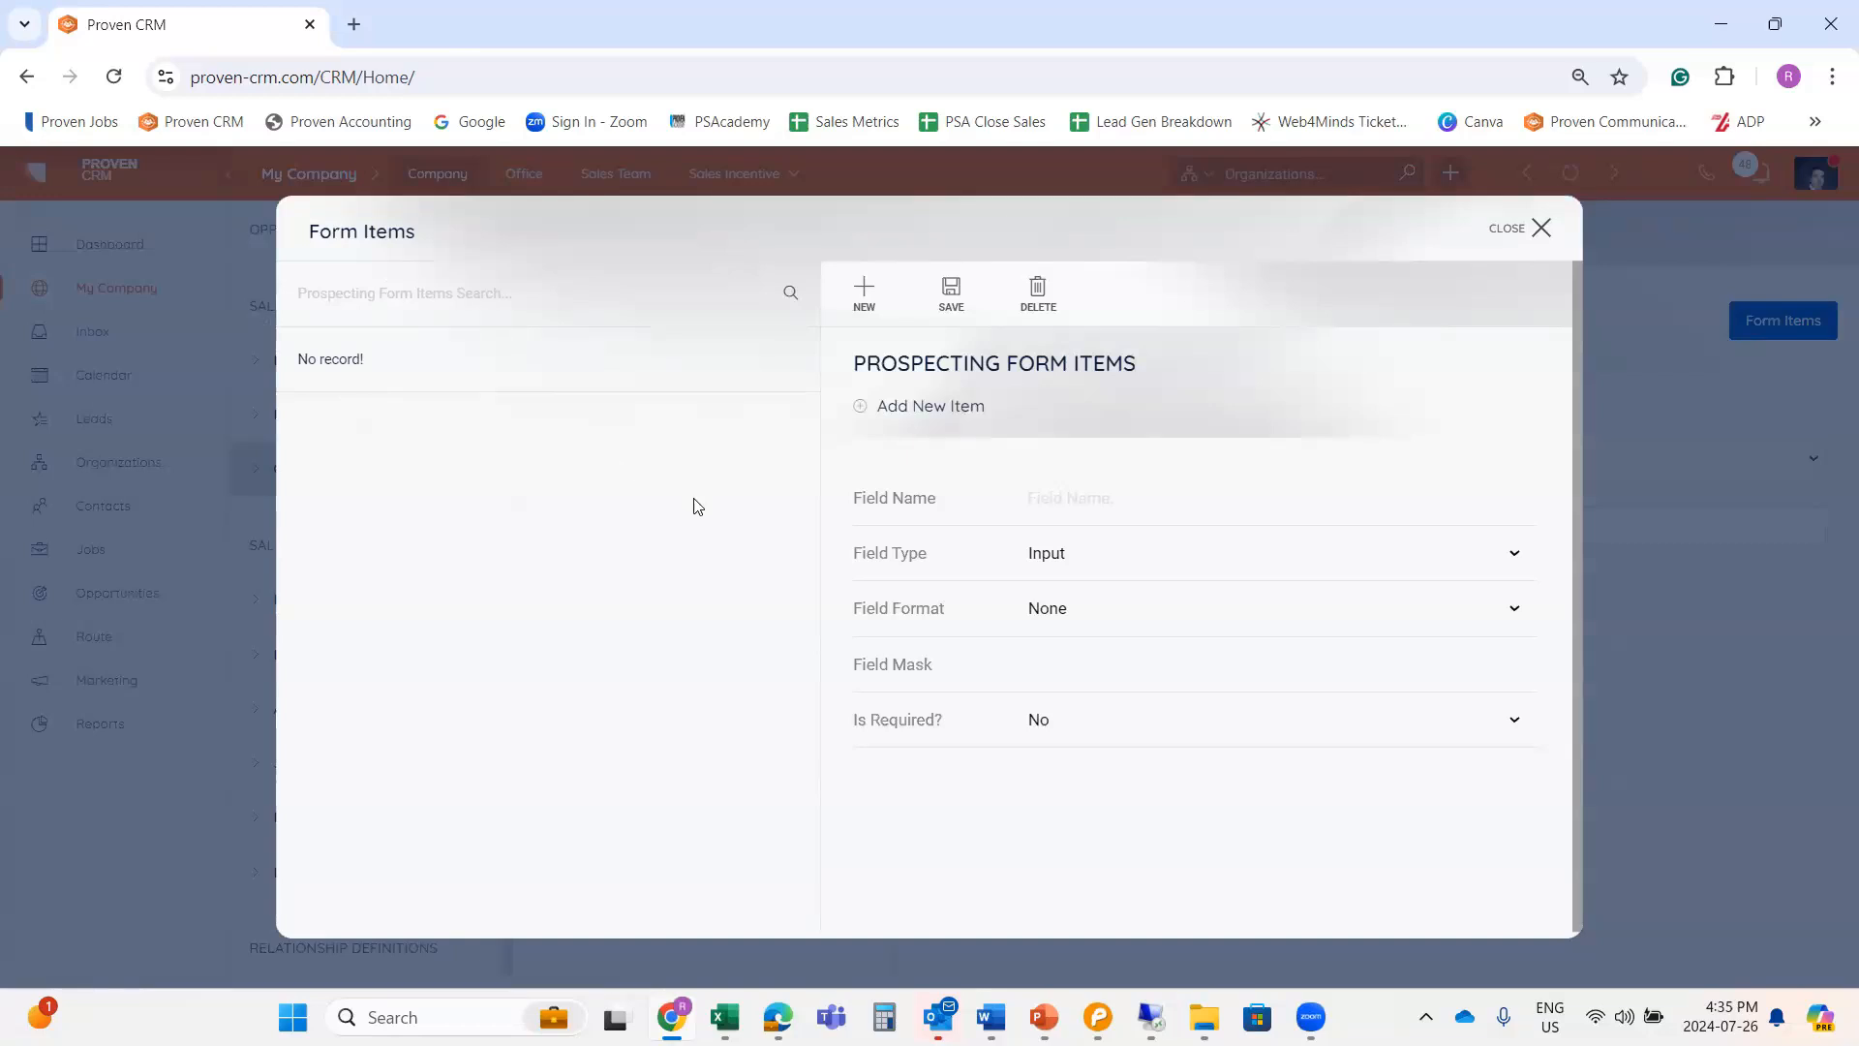
{"action": "left_click", "coordinate": [1125, 503]}
{"action": "type", "text": "Number of locations they manage"}
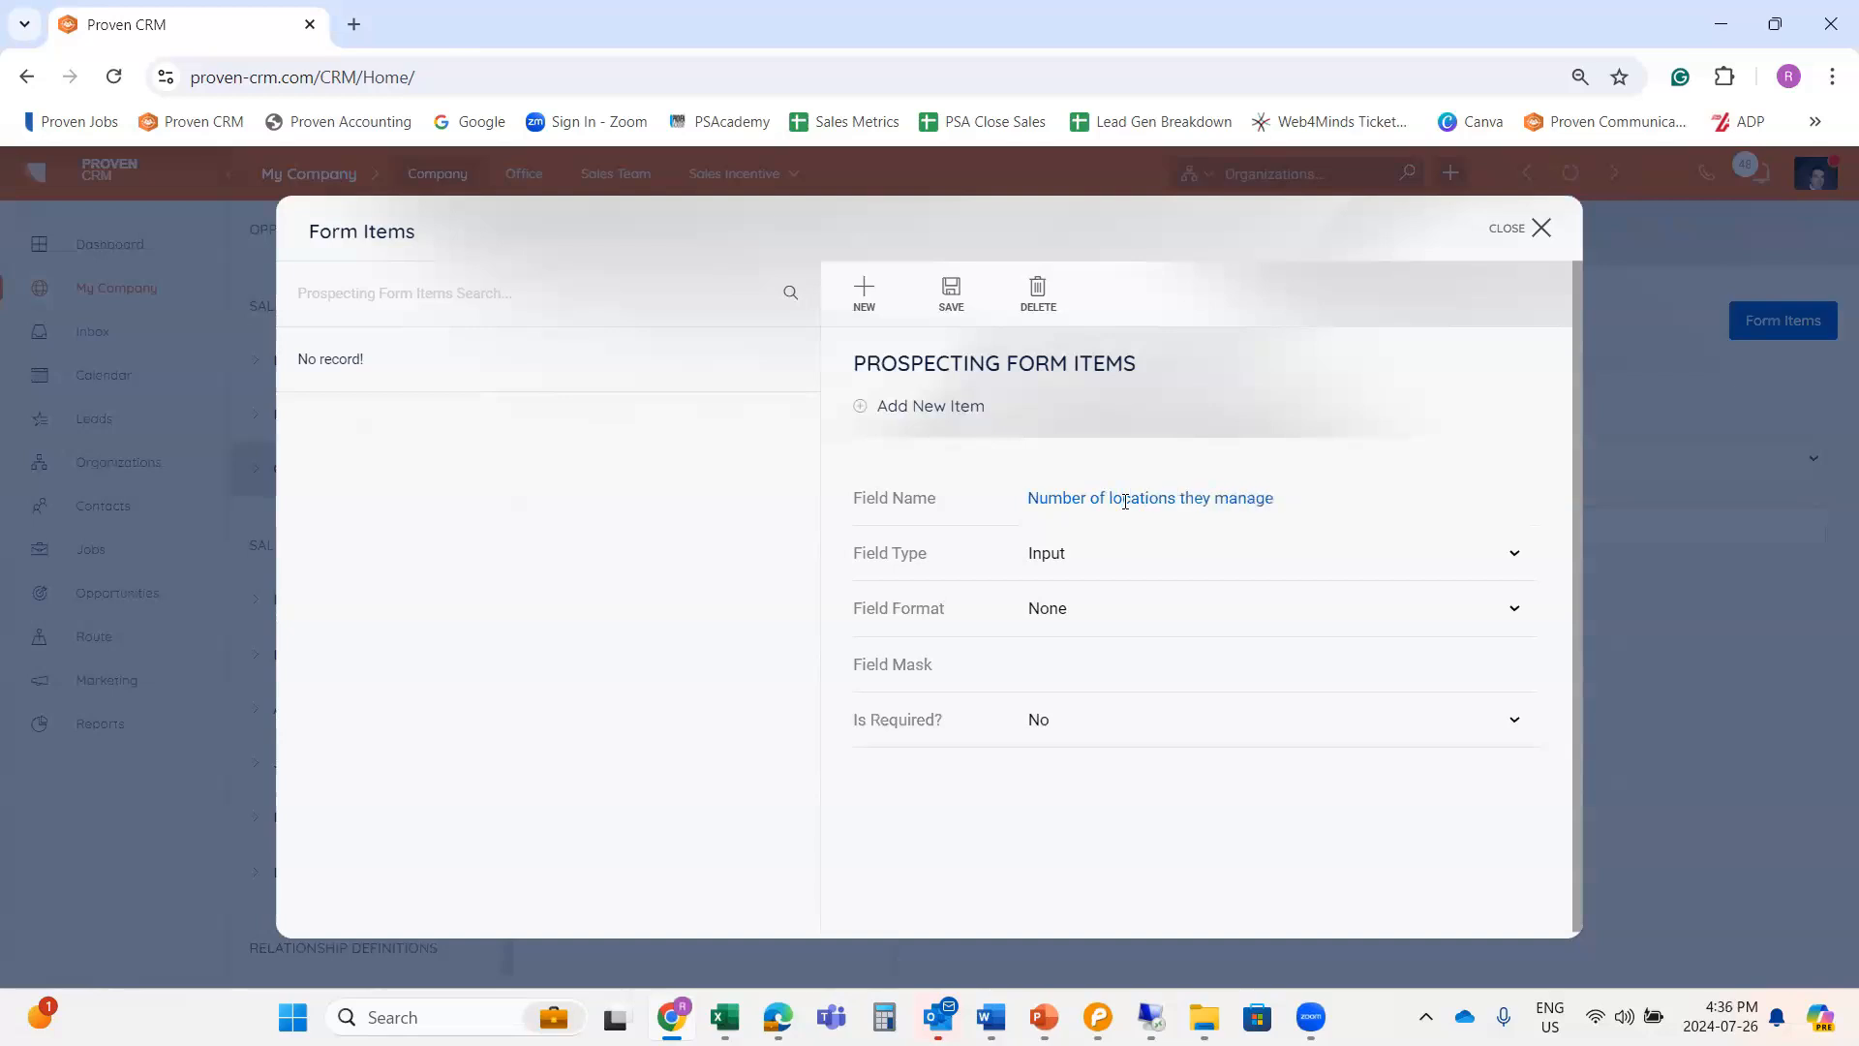
{"action": "left_click", "coordinate": [1094, 556]}
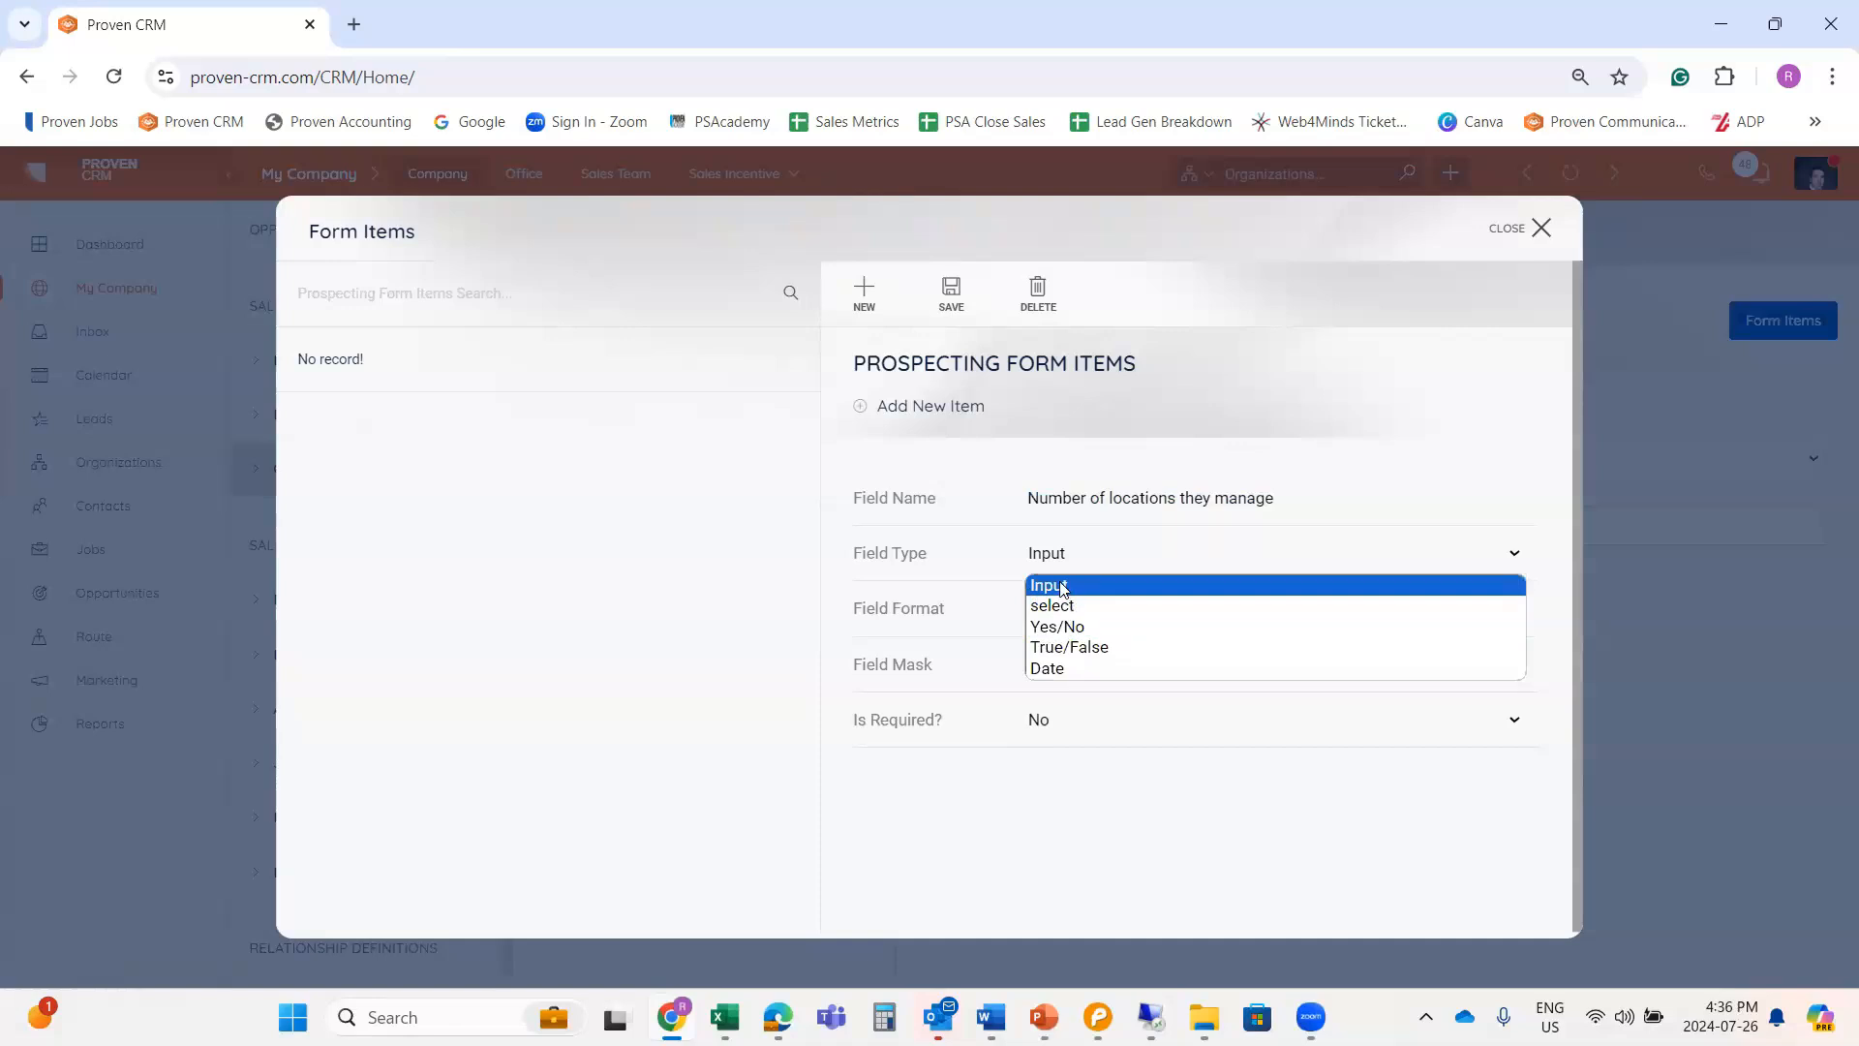
{"action": "left_click", "coordinate": [1064, 588]}
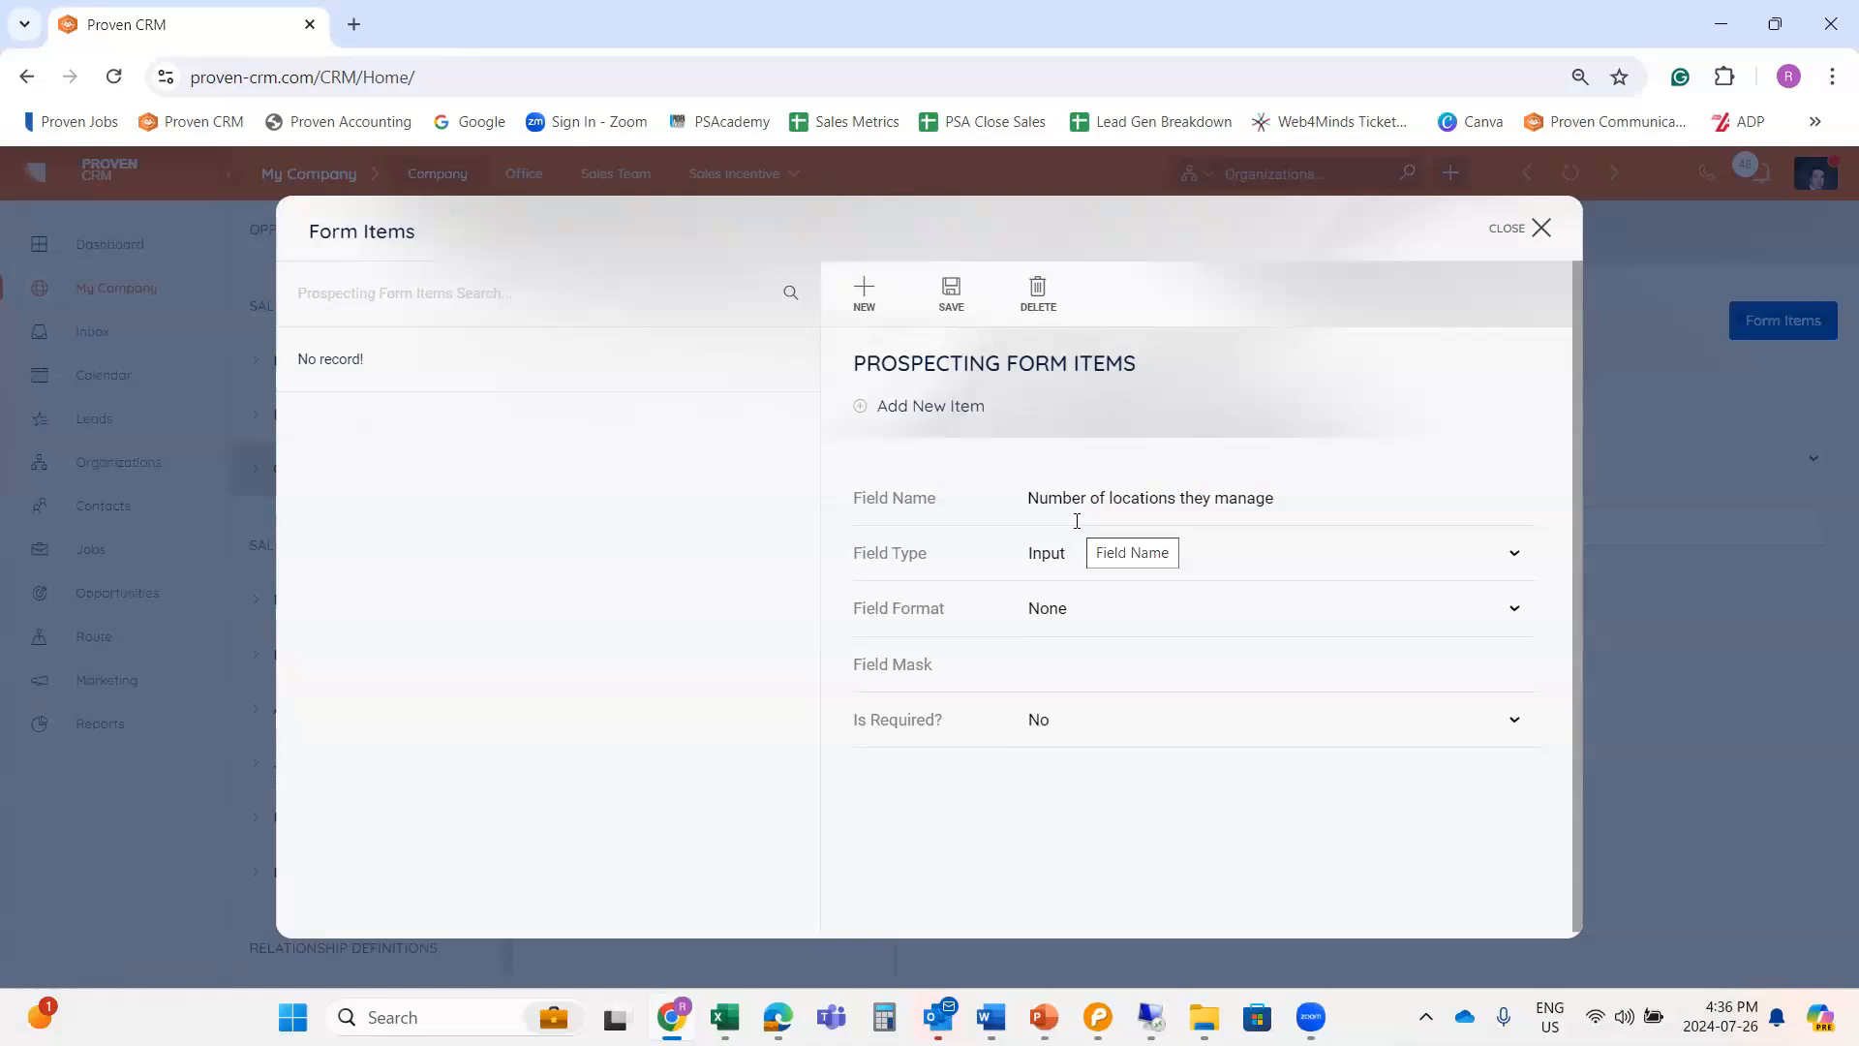
{"action": "left_click", "coordinate": [1085, 618]}
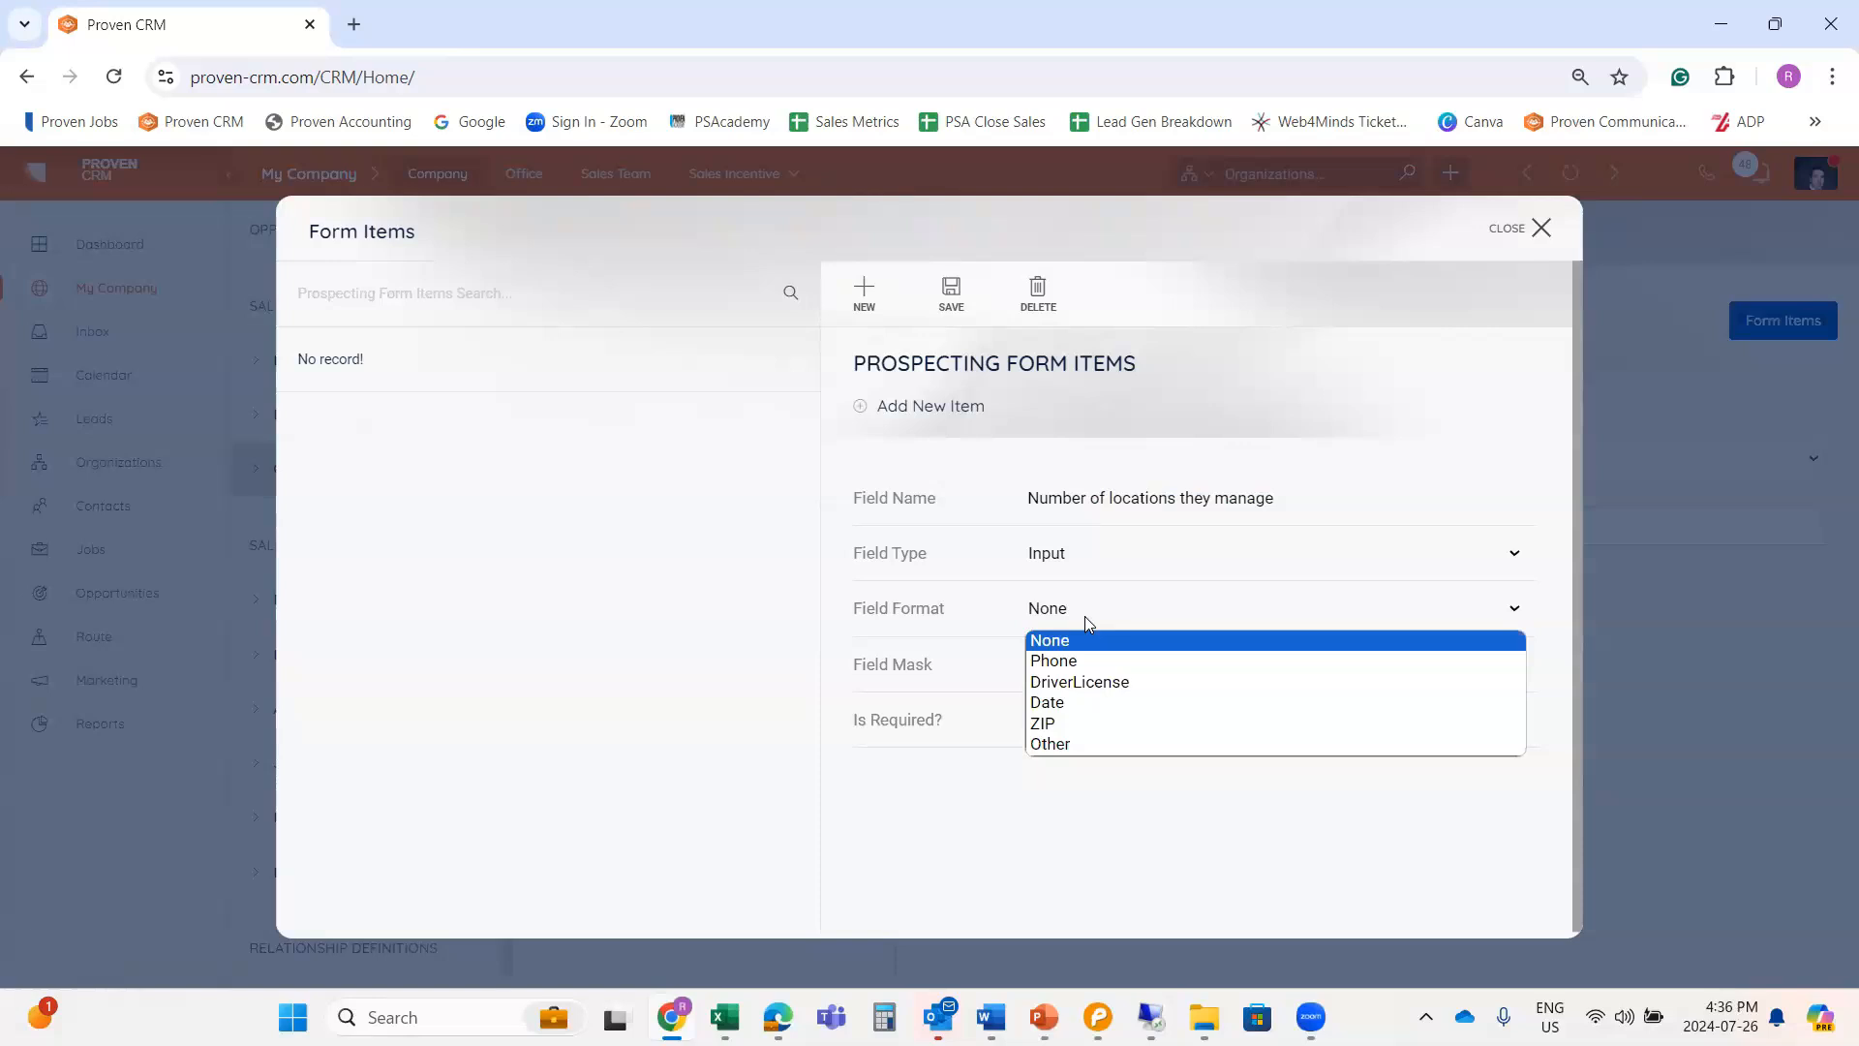
{"action": "left_click", "coordinate": [1085, 617]}
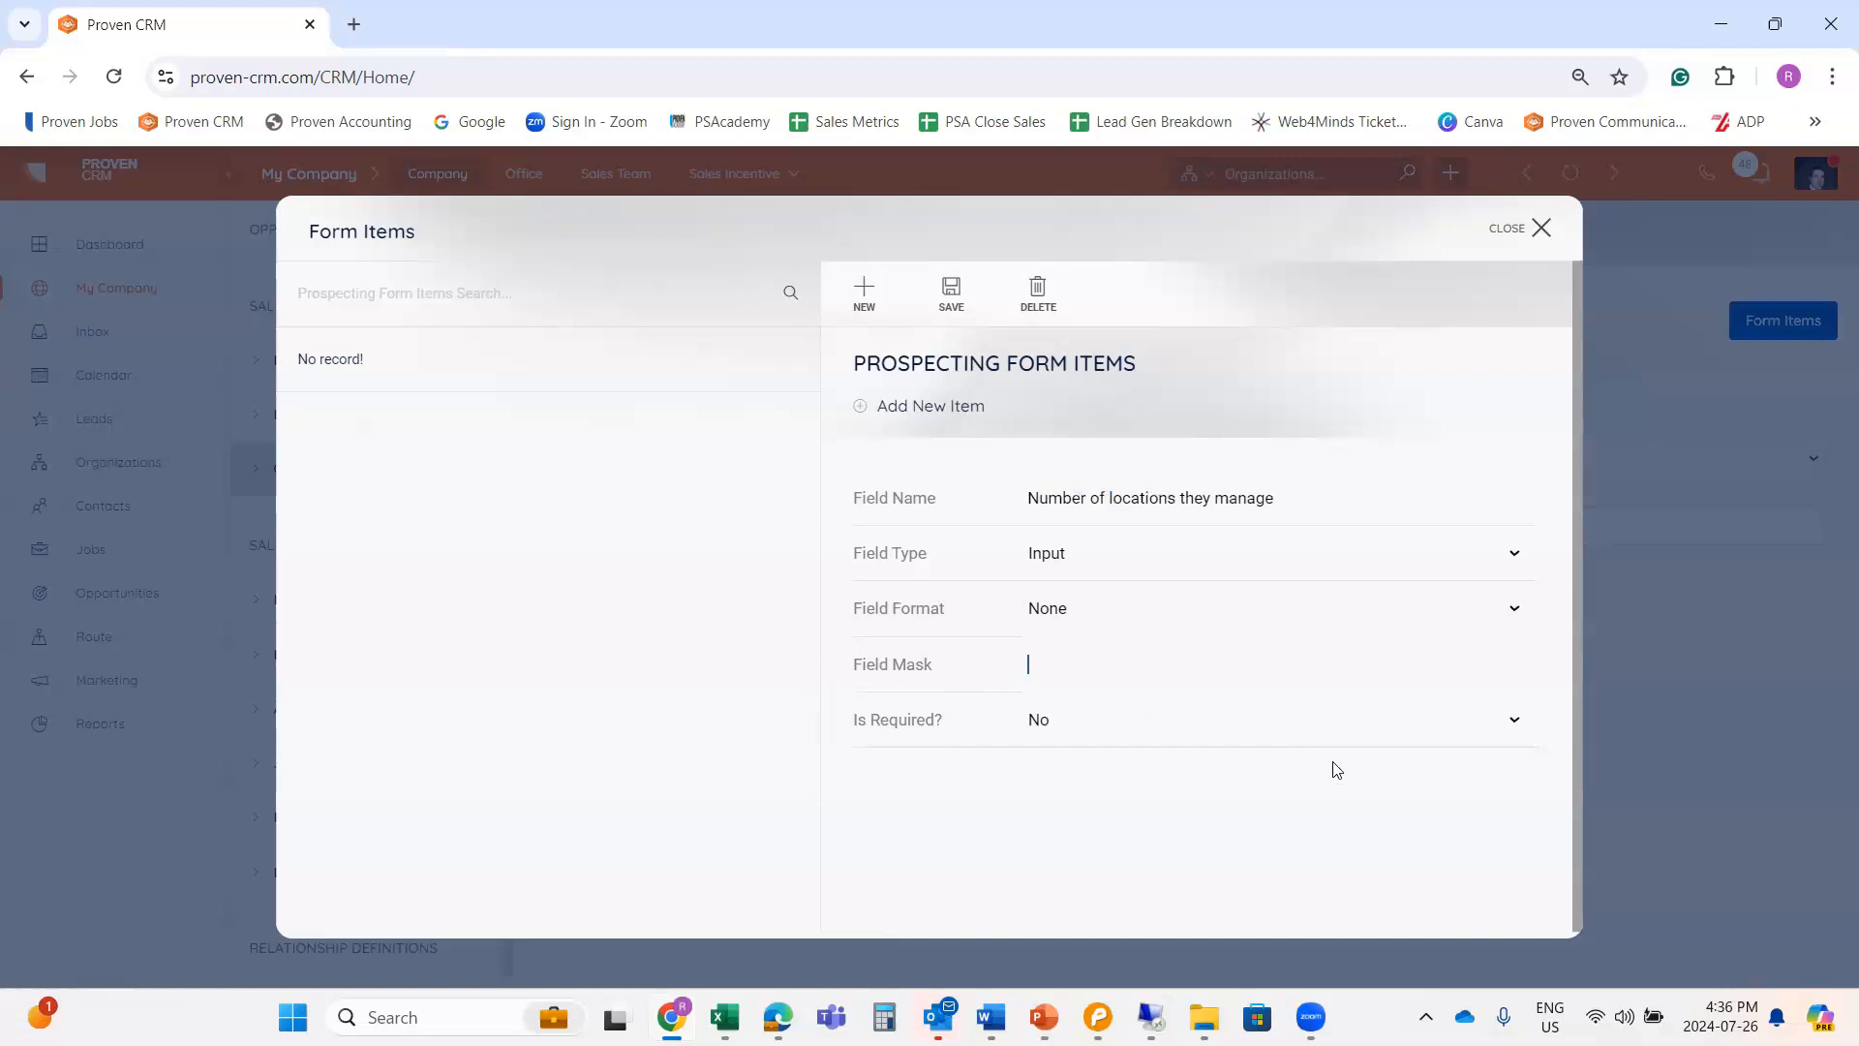
Try the field mask (@@@)@@@-@@@@ on the new form item and clear it again.
{"action": "type", "text": "(@@@)@@@-@@@@"}
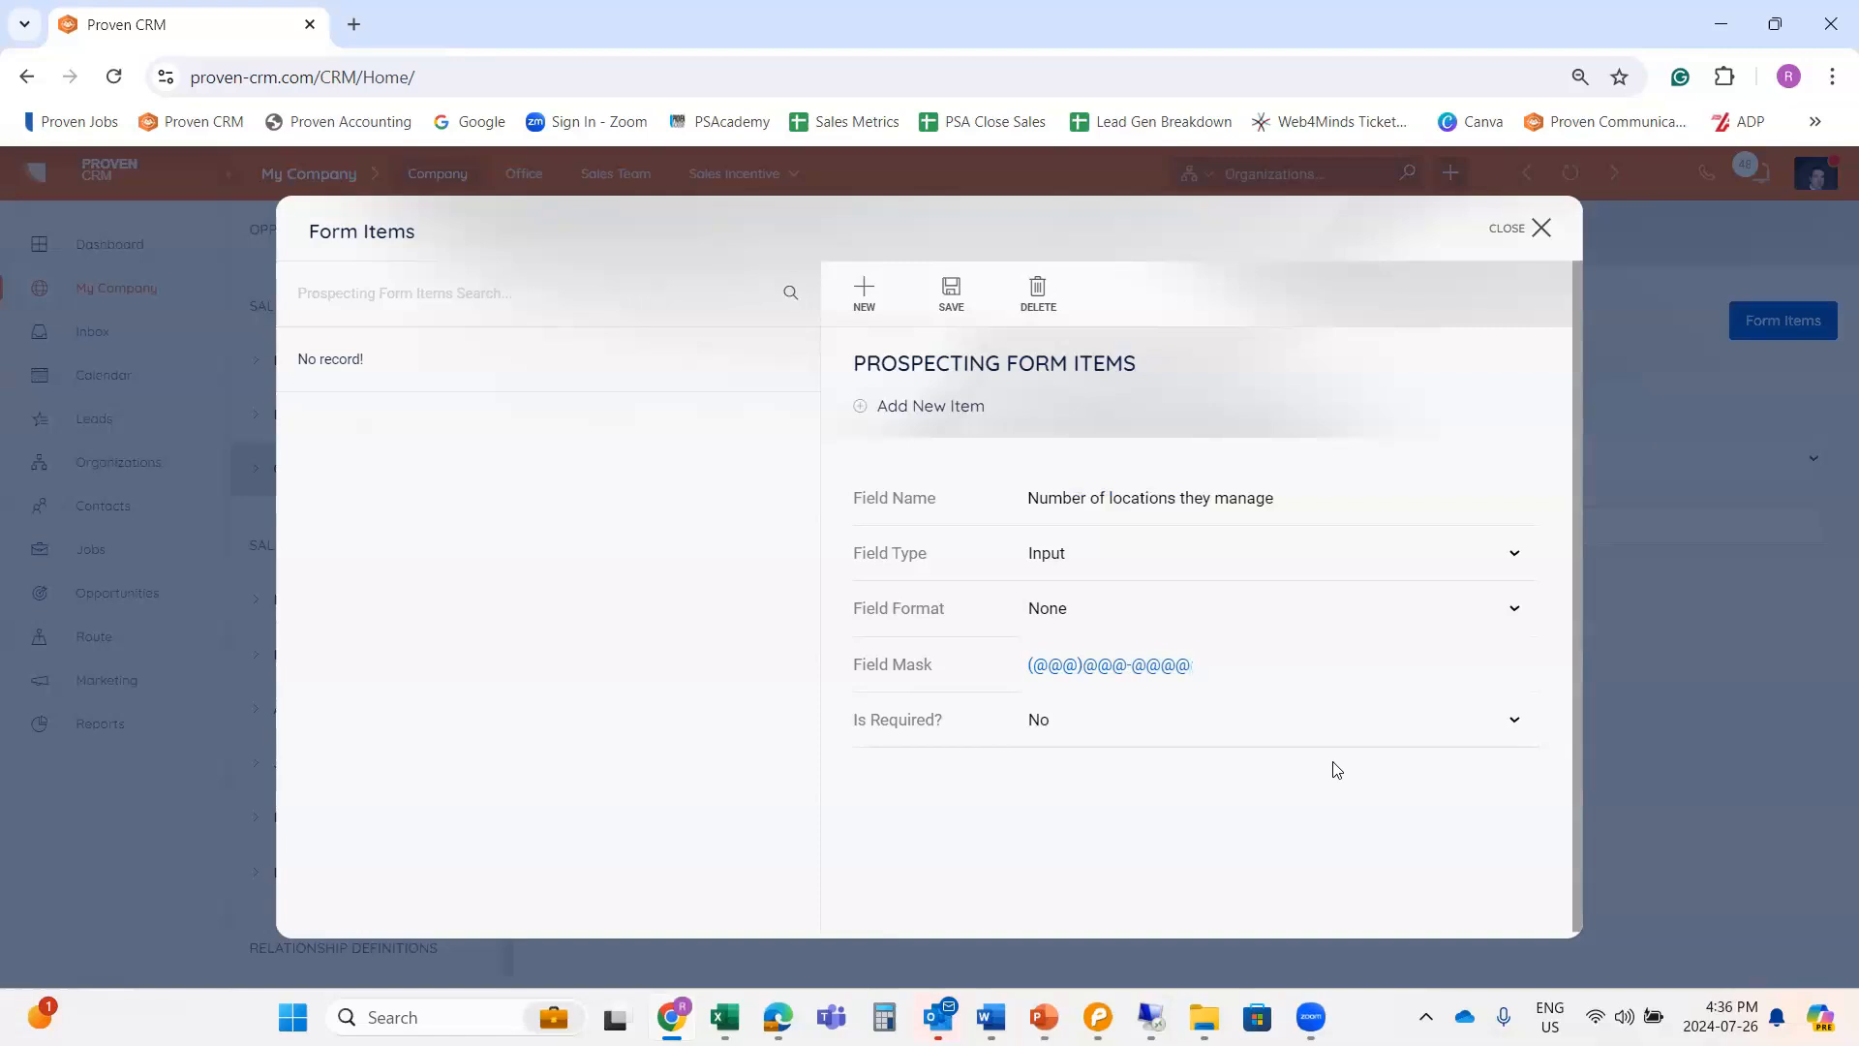
{"action": "key", "text": "ctrl+a"}
{"action": "key", "text": "BackSpace"}
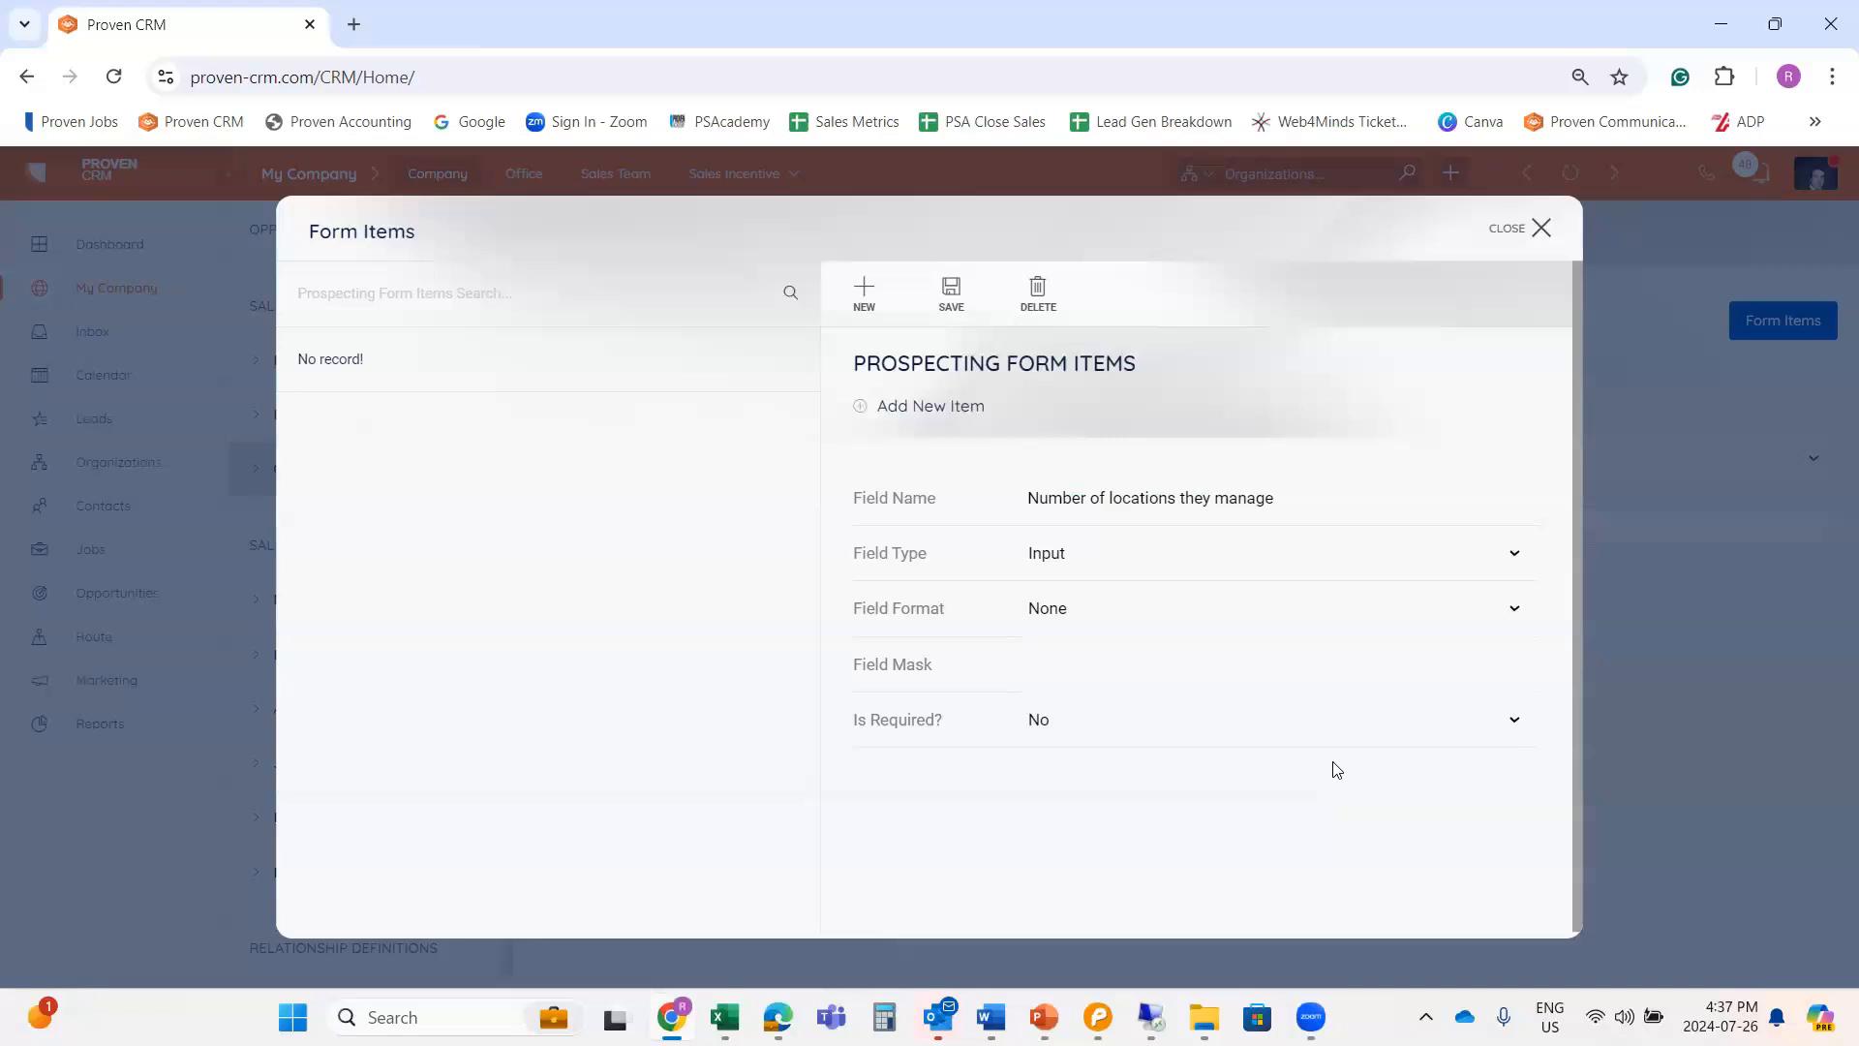
Save the new form item as a required field and open its saved entry.
{"action": "left_click", "coordinate": [1104, 730]}
{"action": "left_click", "coordinate": [1070, 778]}
{"action": "left_click", "coordinate": [940, 308]}
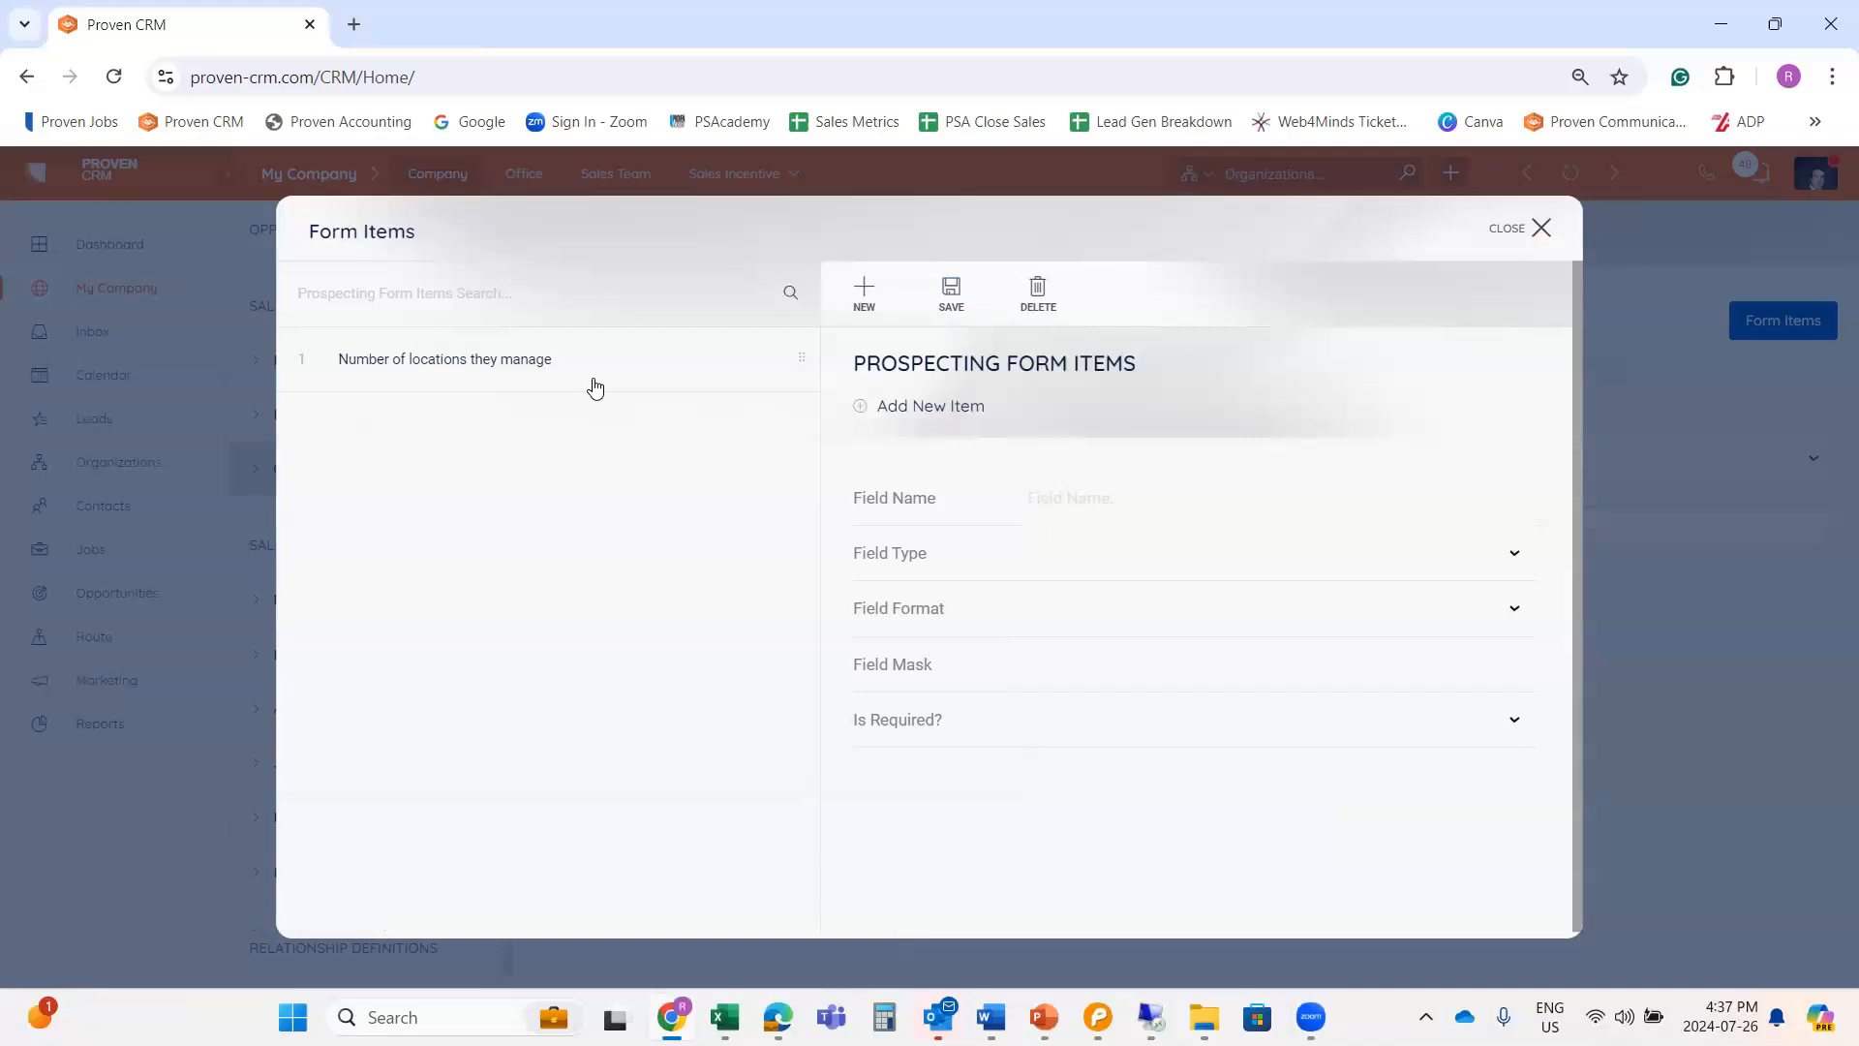
{"action": "left_click", "coordinate": [482, 372]}
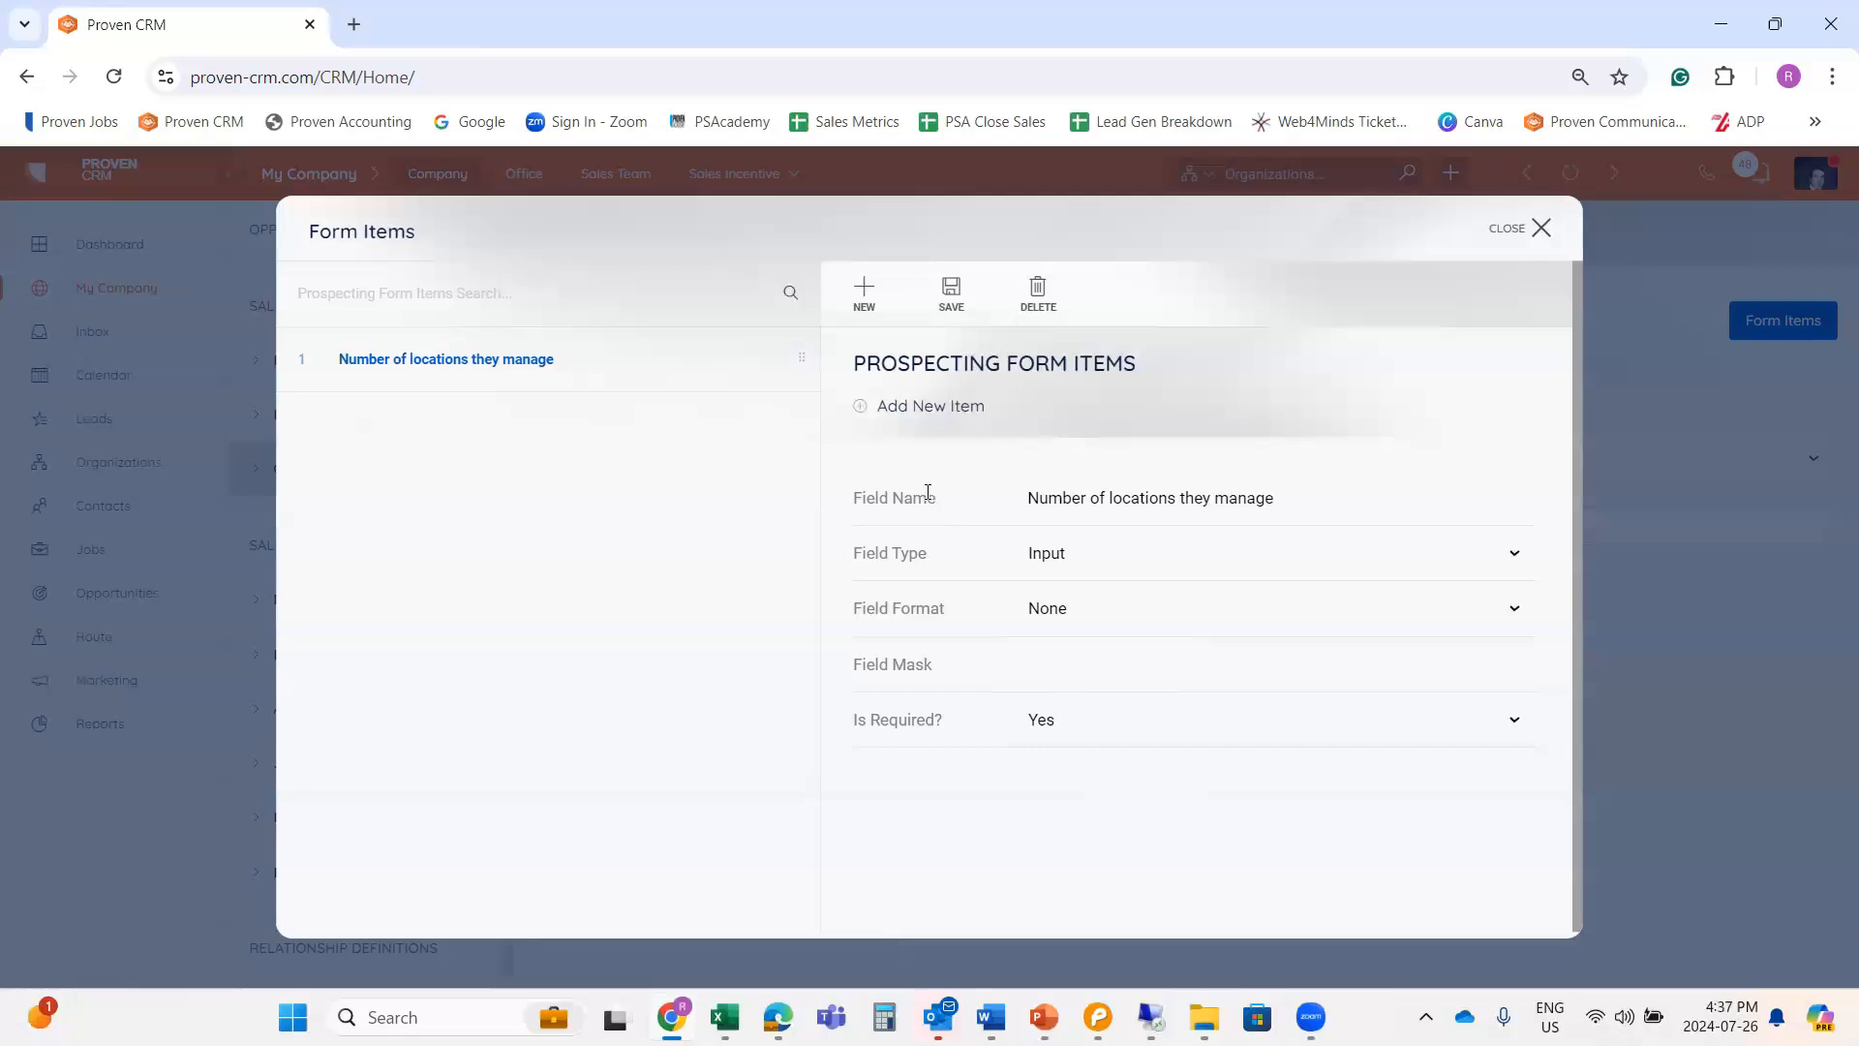
Add and save a required Prospecting form item "Google Research" of type select with the selection items Yes,No.
{"action": "left_click", "coordinate": [920, 407]}
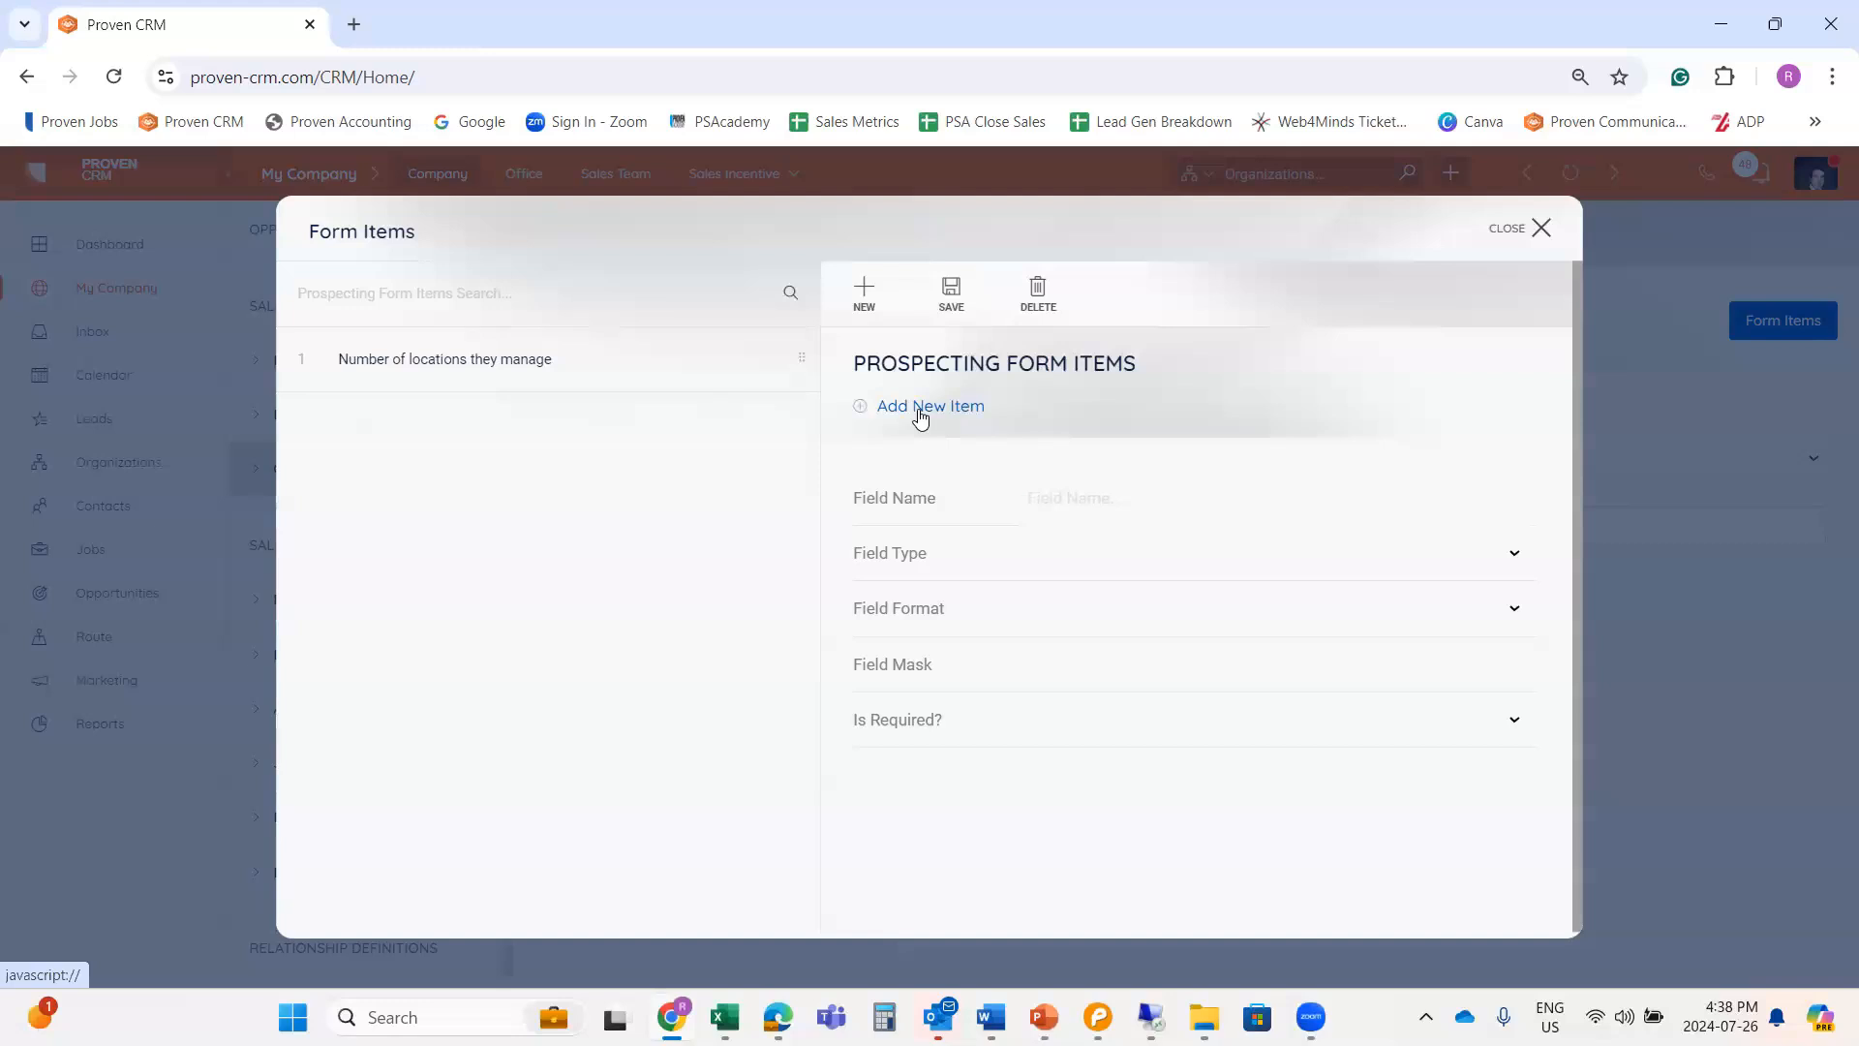
{"action": "type", "text": "Google Reasearch"}
{"action": "right_click", "coordinate": [1104, 497]}
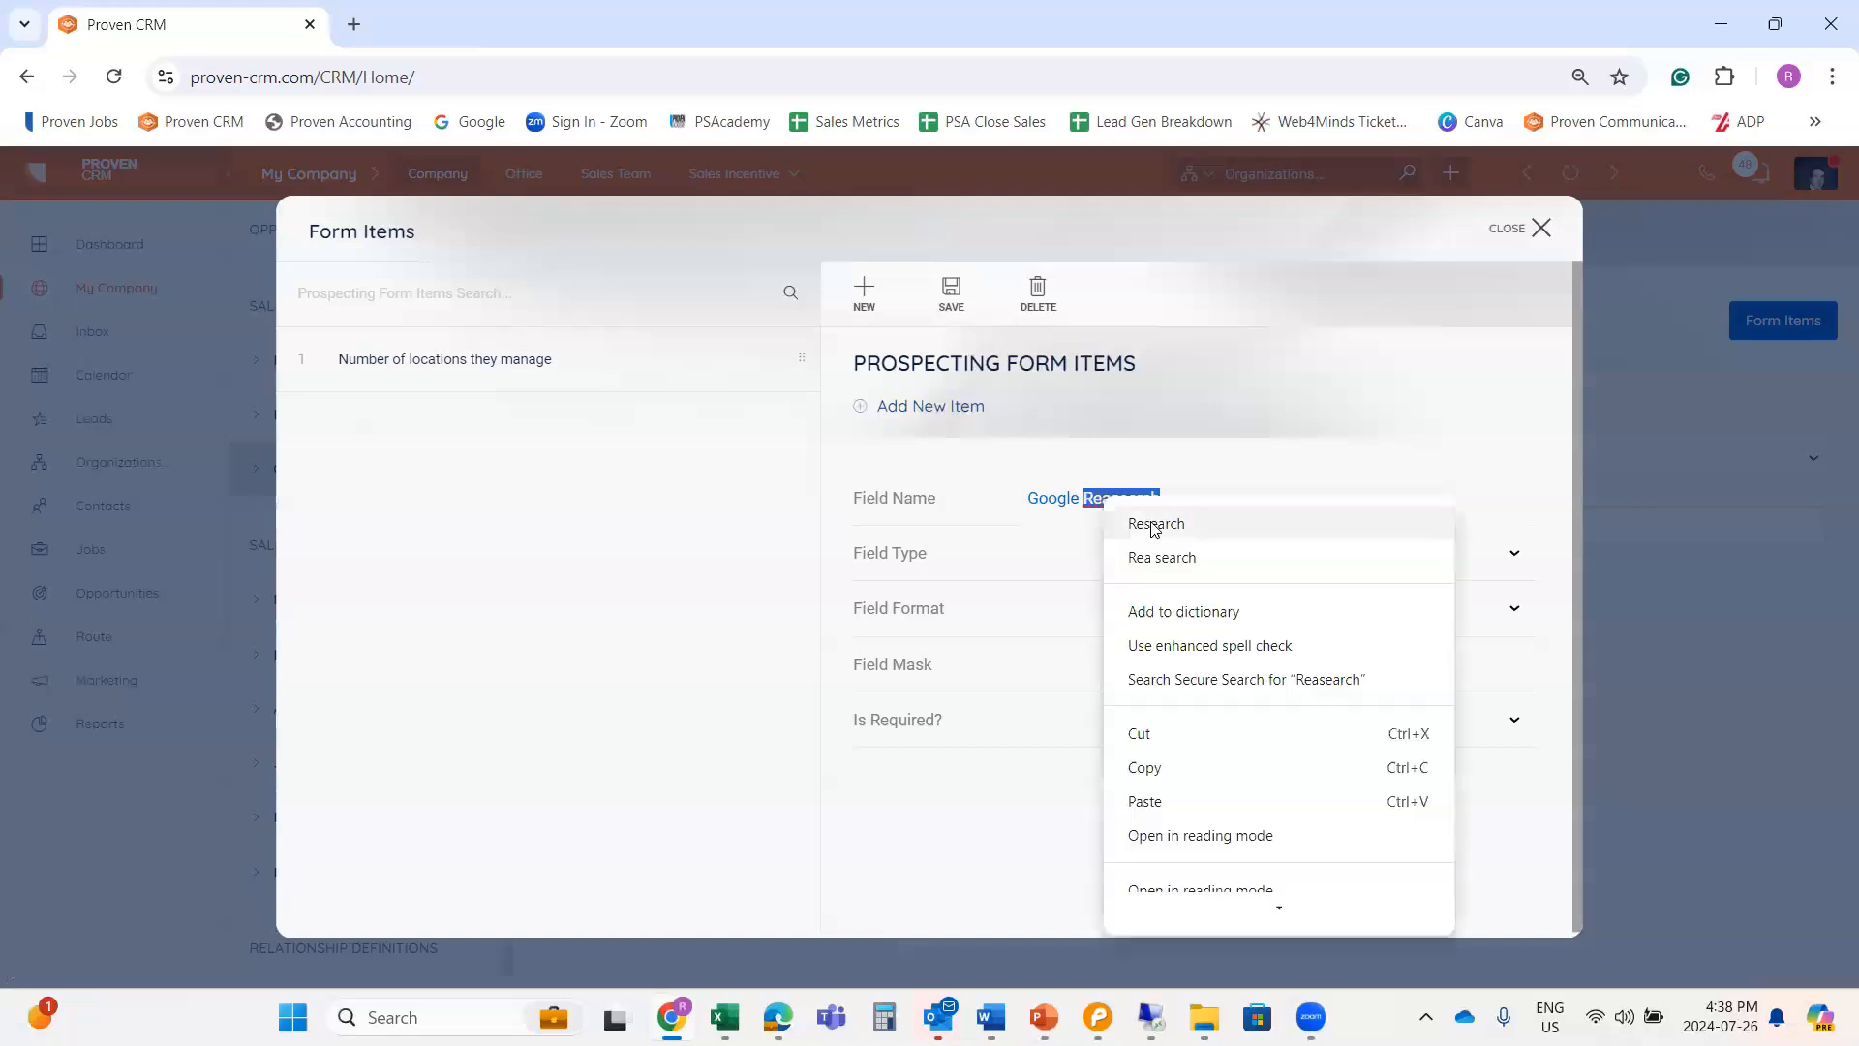
{"action": "left_click", "coordinate": [1152, 522]}
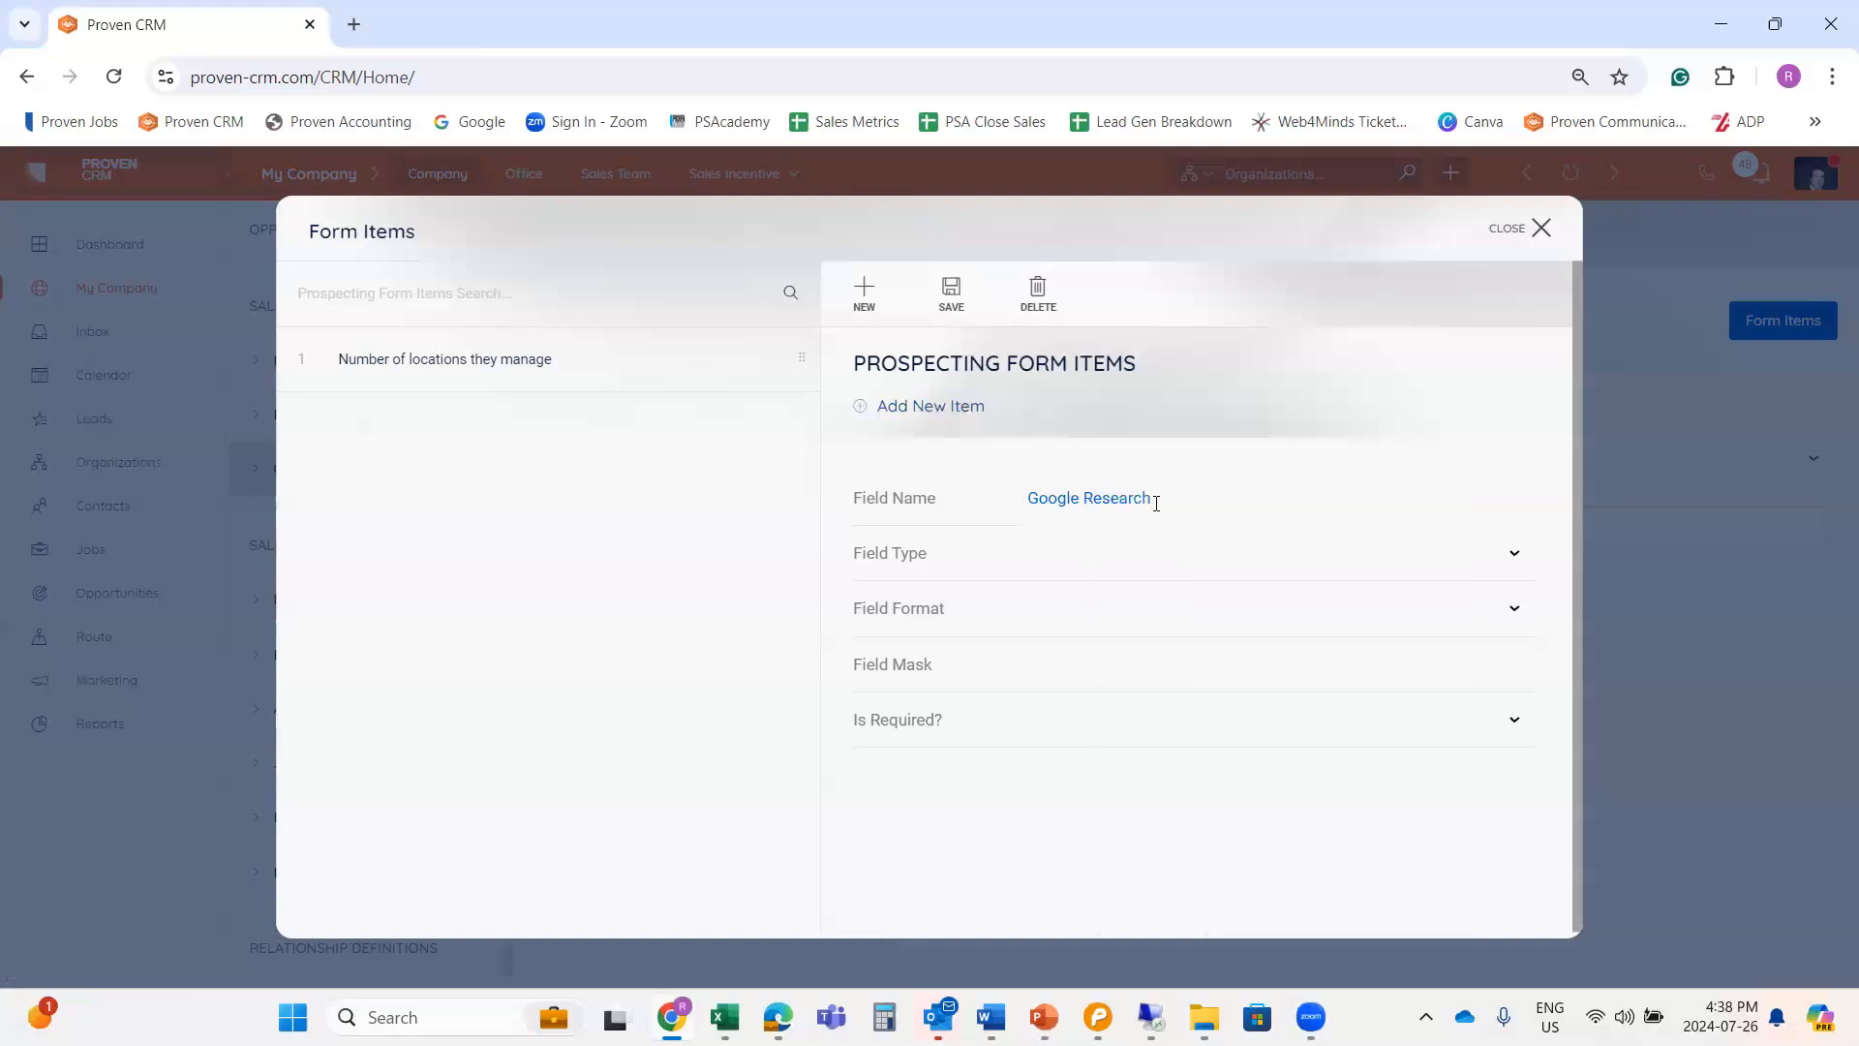
{"action": "left_click", "coordinate": [1516, 556]}
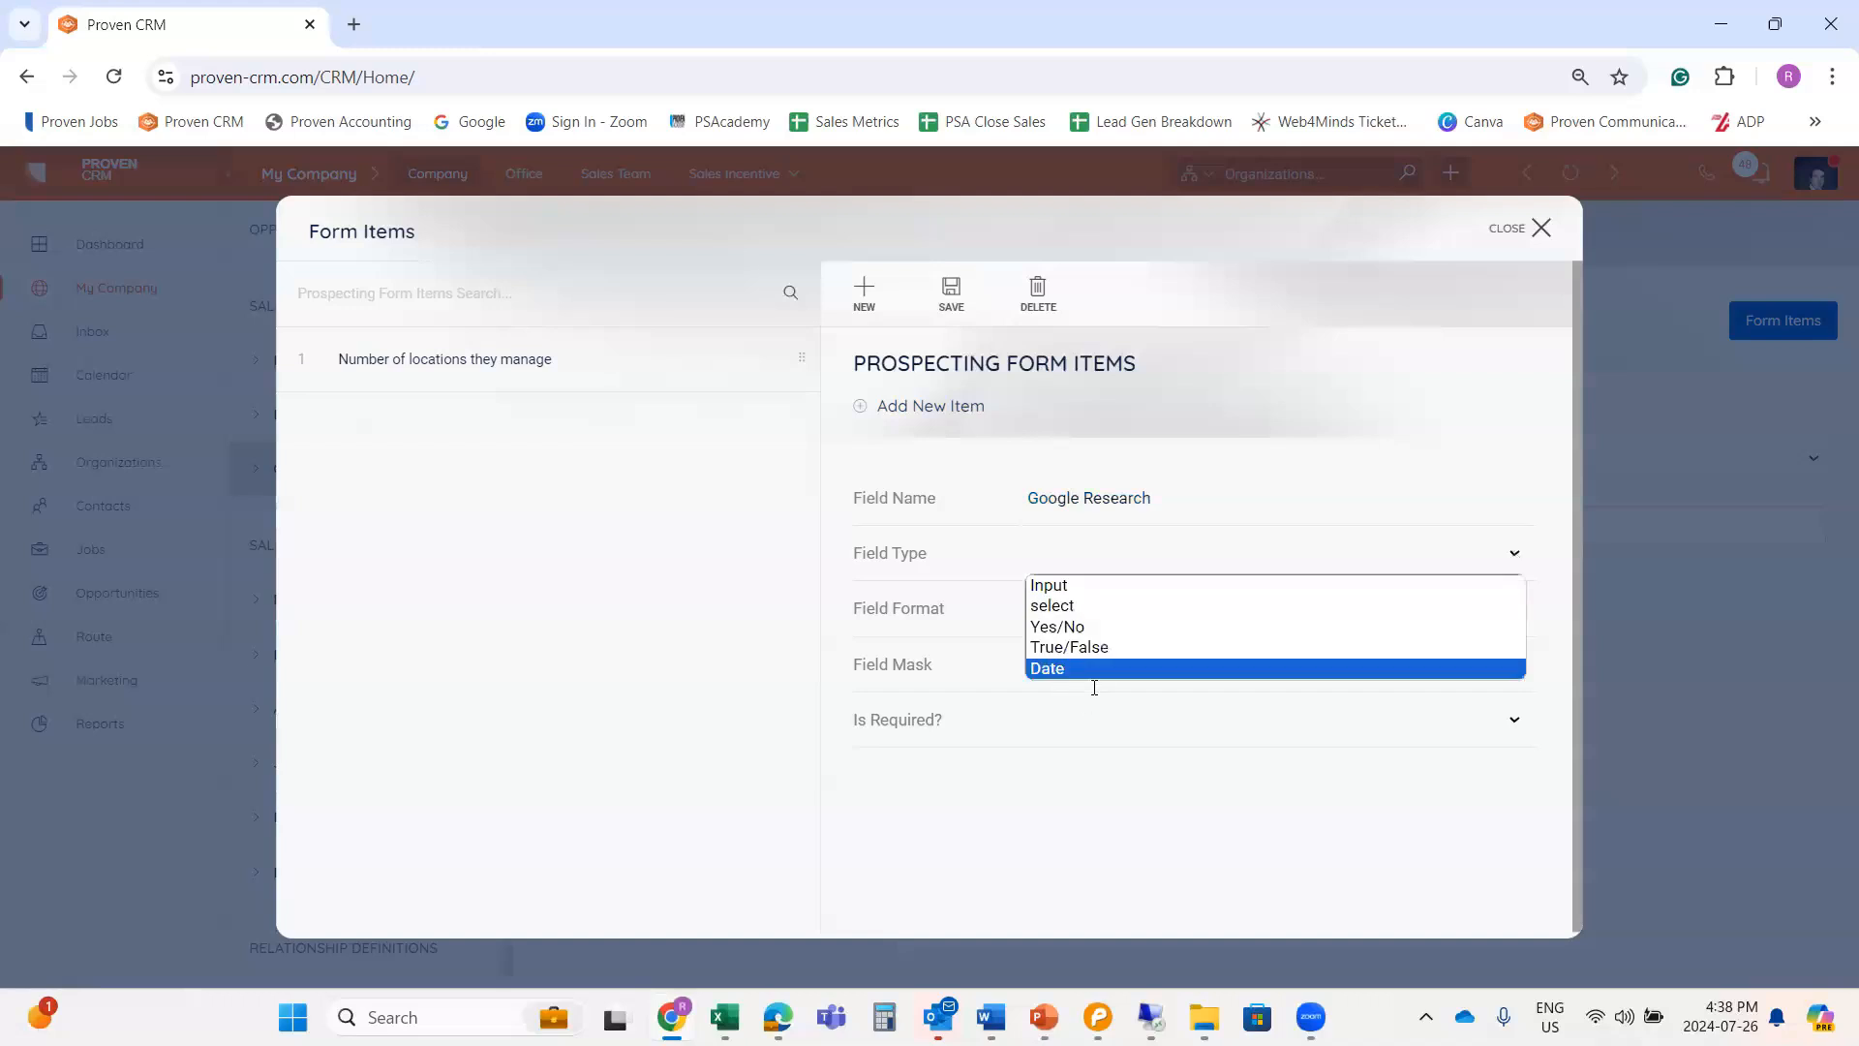
{"action": "left_click", "coordinate": [1070, 606]}
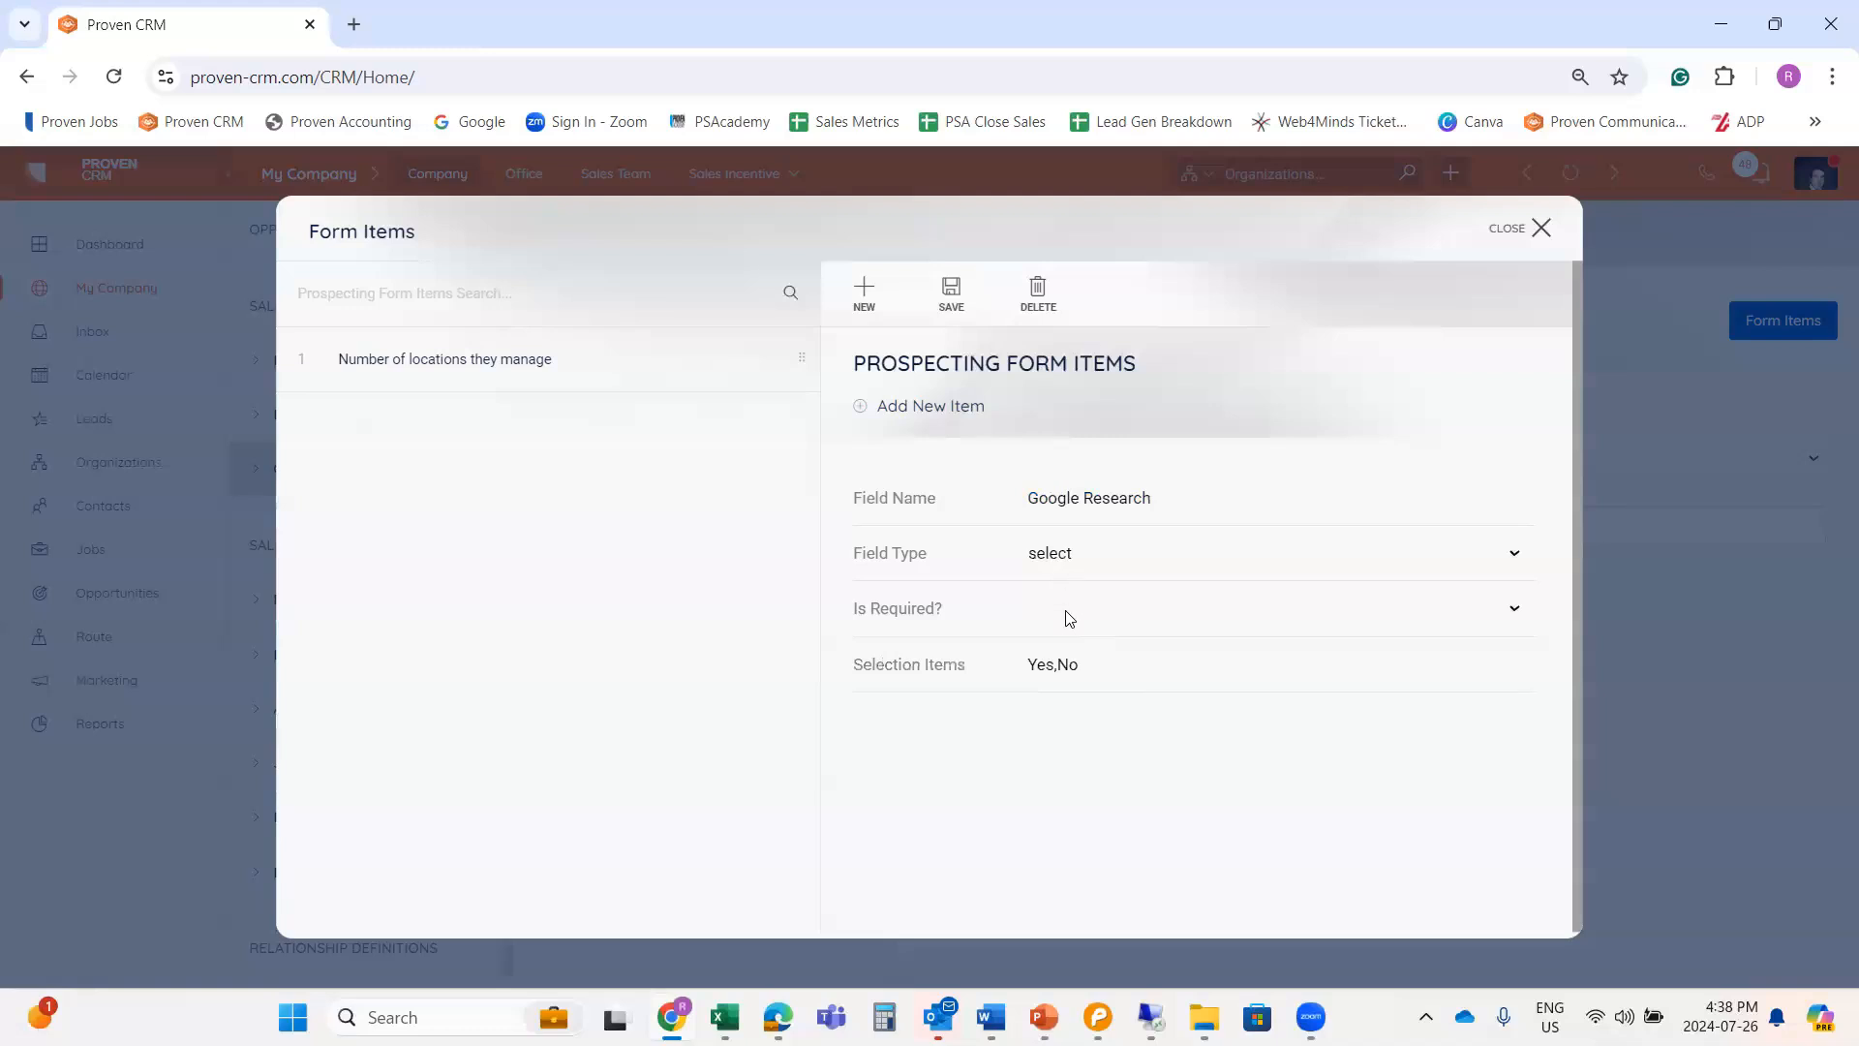
{"action": "left_click", "coordinate": [1066, 610]}
{"action": "left_click", "coordinate": [1050, 663]}
{"action": "left_click", "coordinate": [952, 291]}
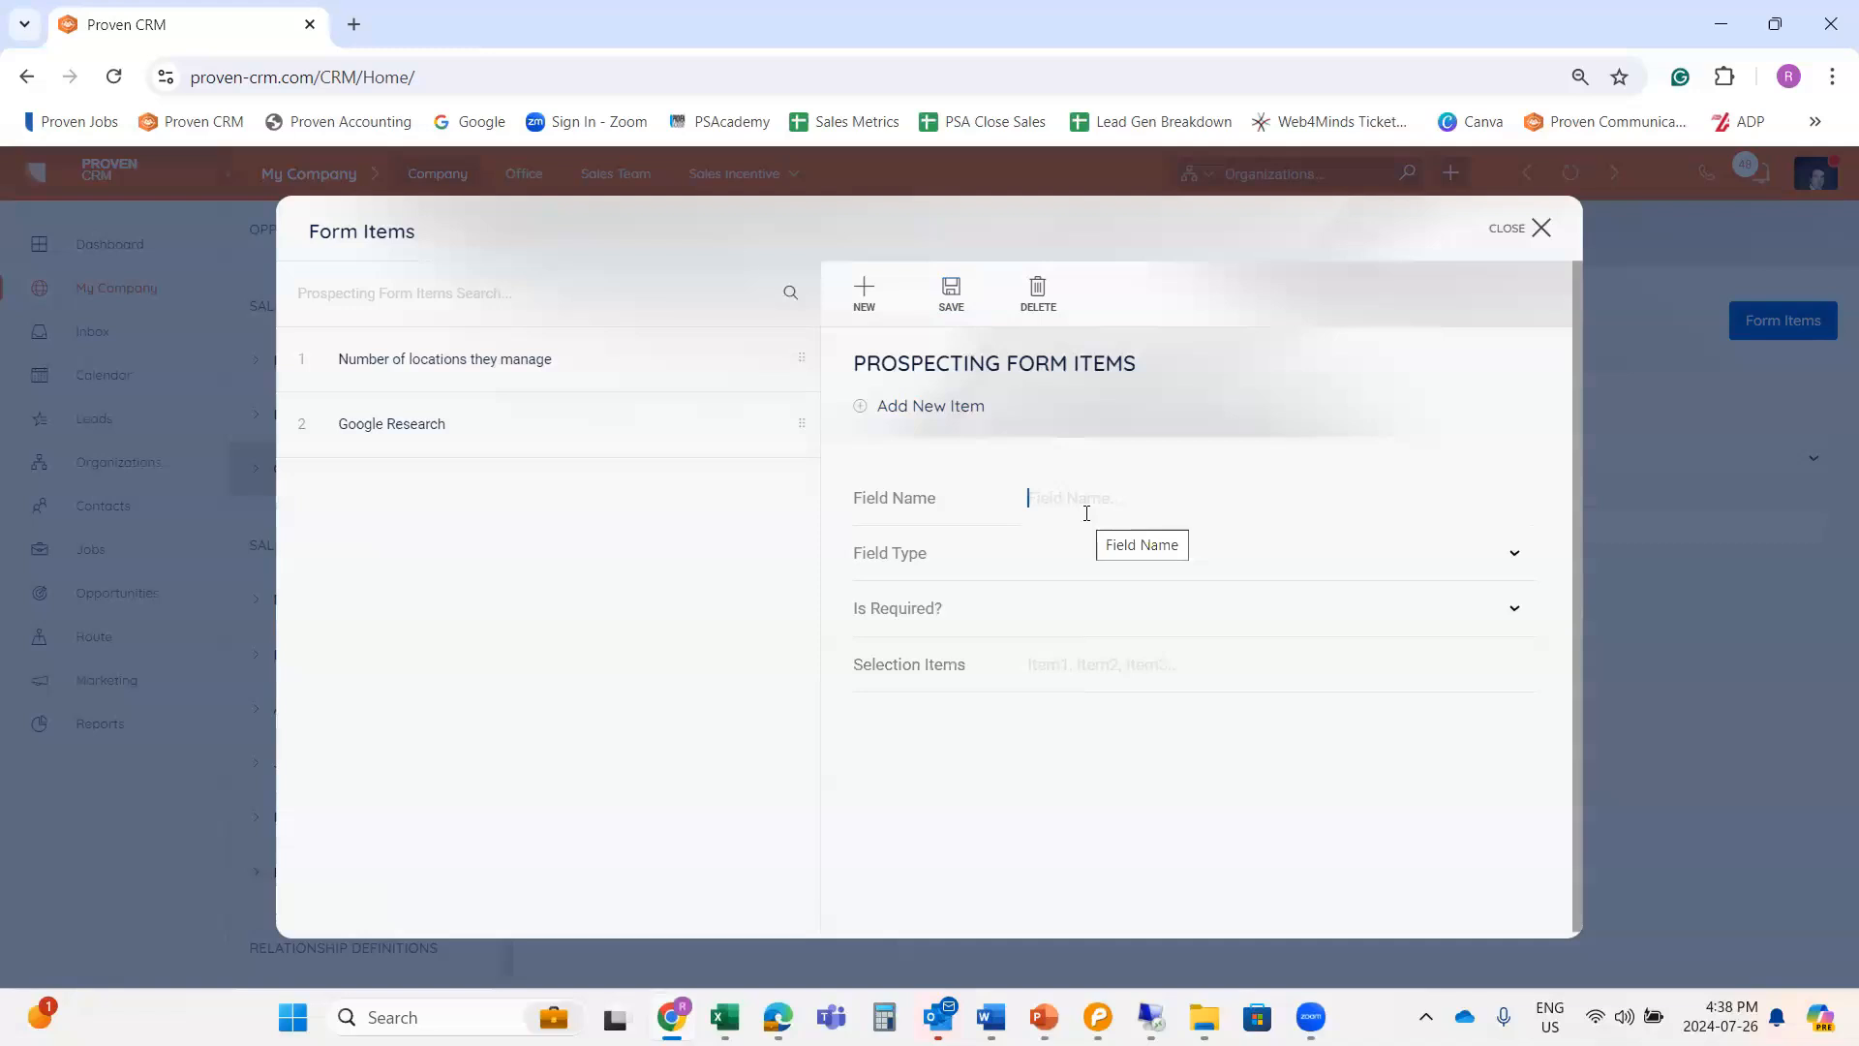
Add and save a required Prospecting form item named "Next Follow up Date" with field type Date.
{"action": "type", "text": "Next Follow up Date"}
{"action": "left_click", "coordinate": [1513, 552]}
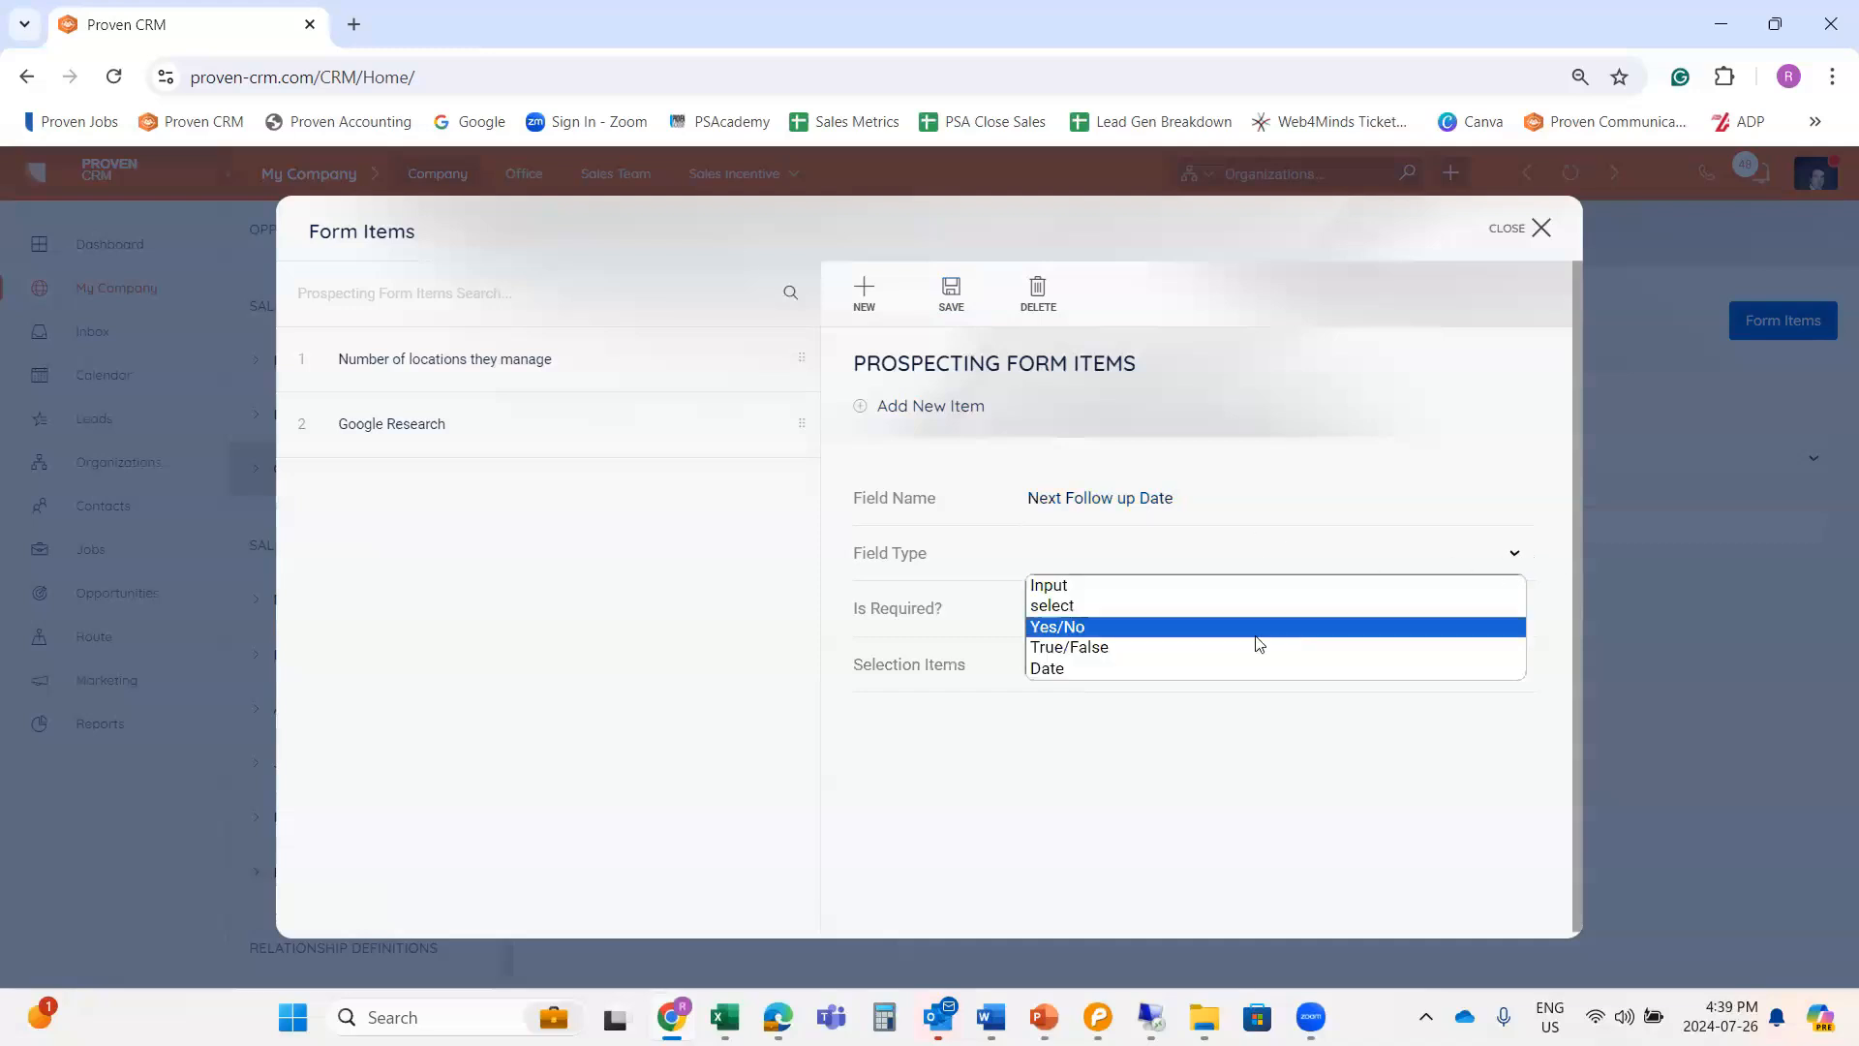
{"action": "left_click", "coordinate": [1051, 669]}
{"action": "left_click", "coordinate": [1104, 612]}
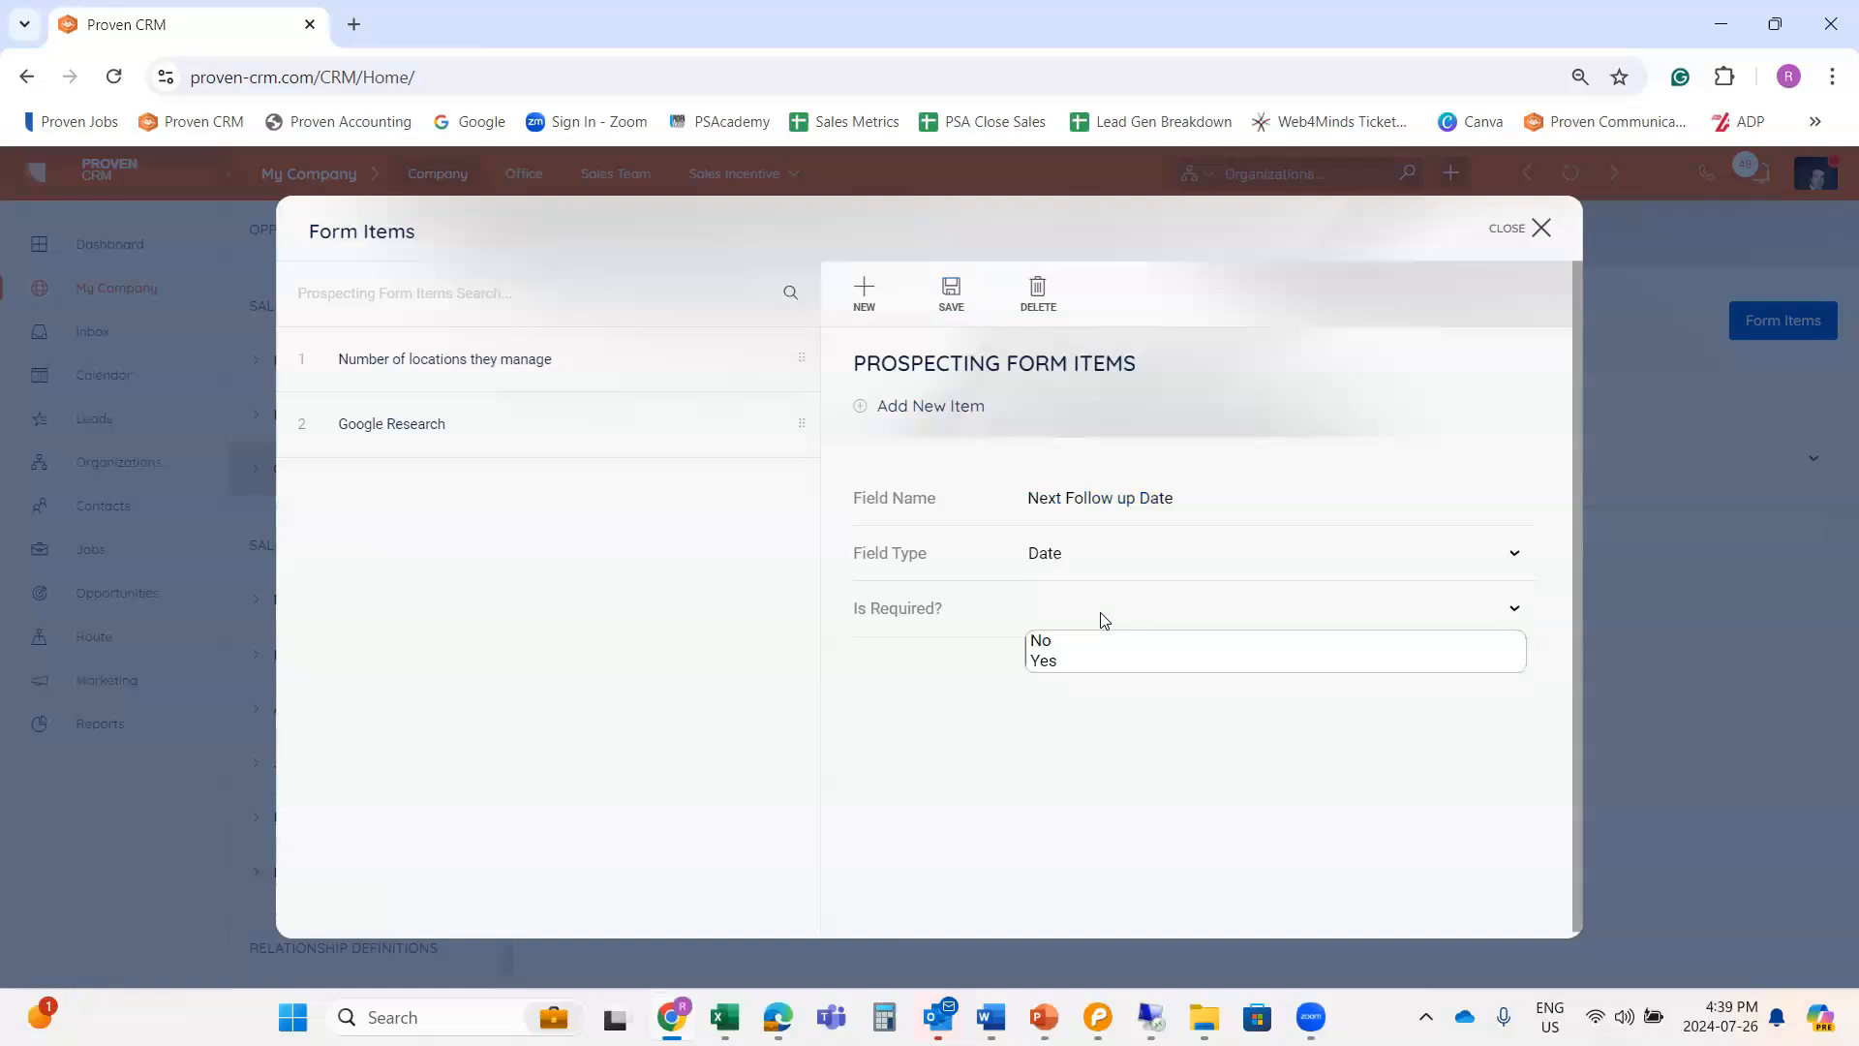
{"action": "left_click", "coordinate": [1044, 662]}
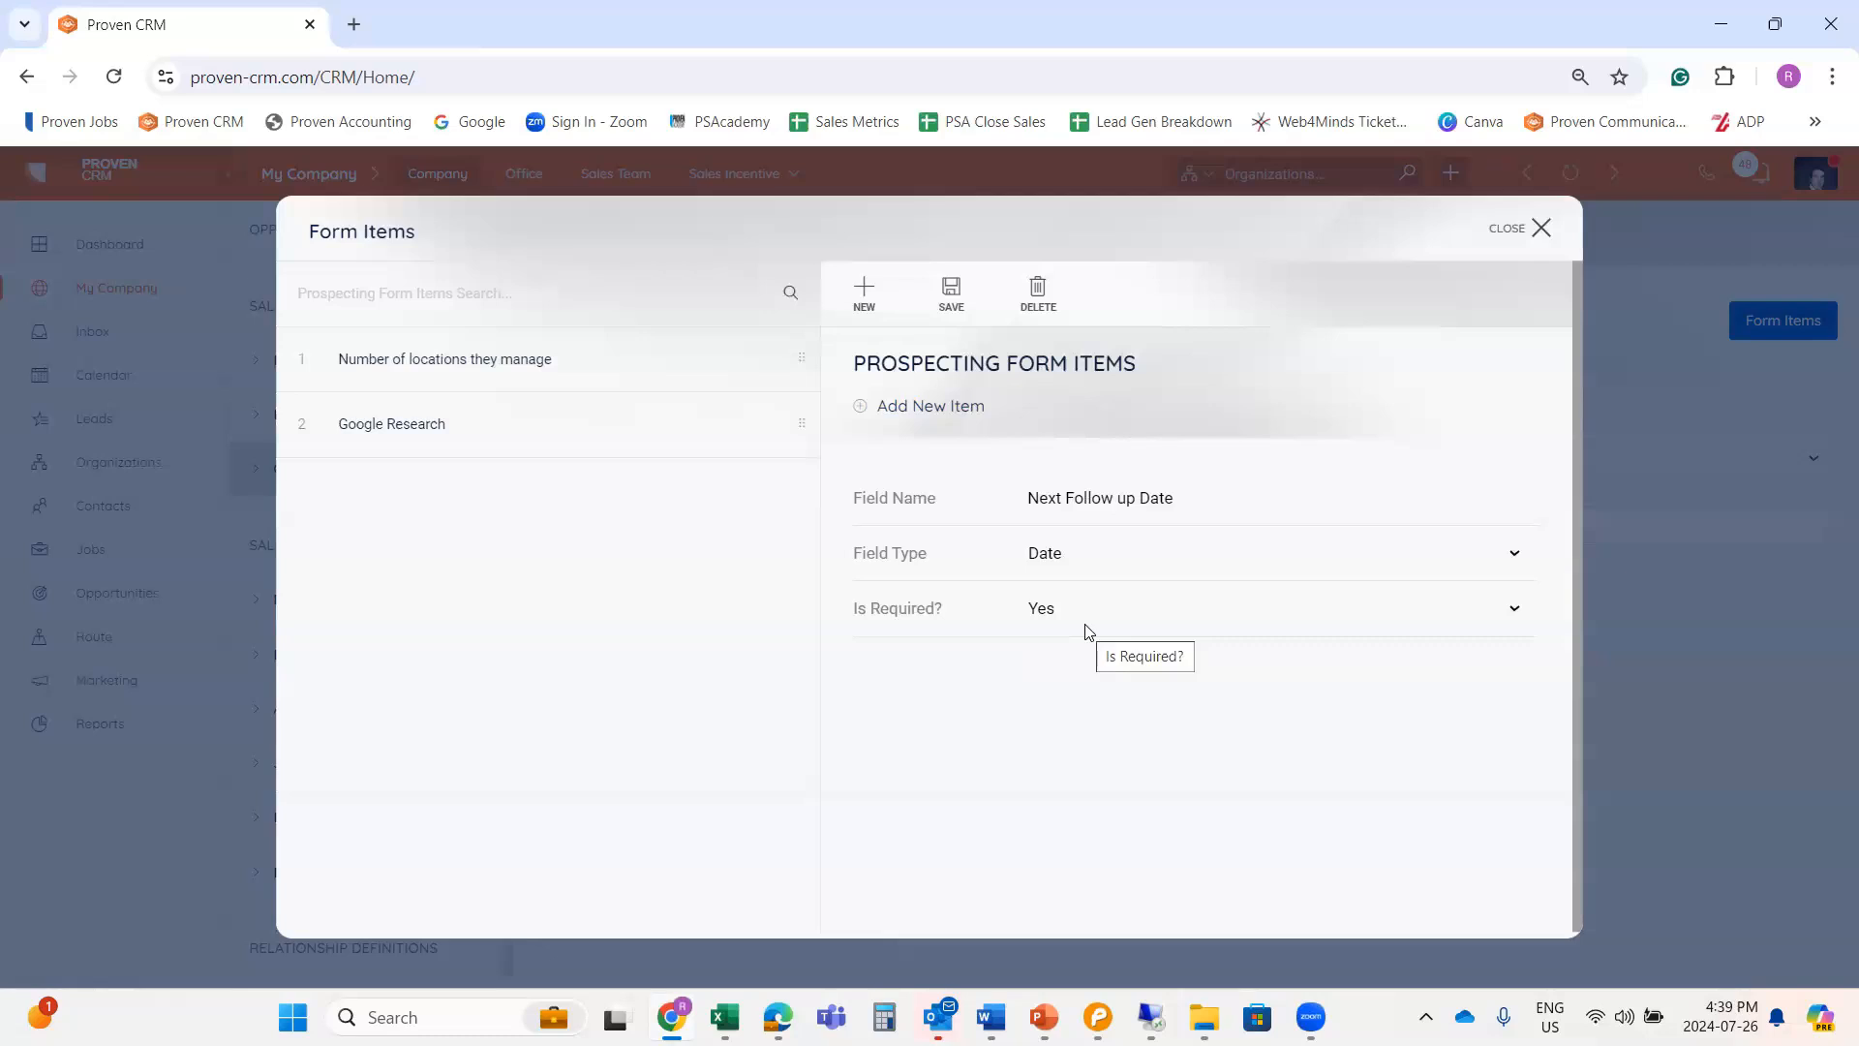
{"action": "left_click", "coordinate": [952, 297]}
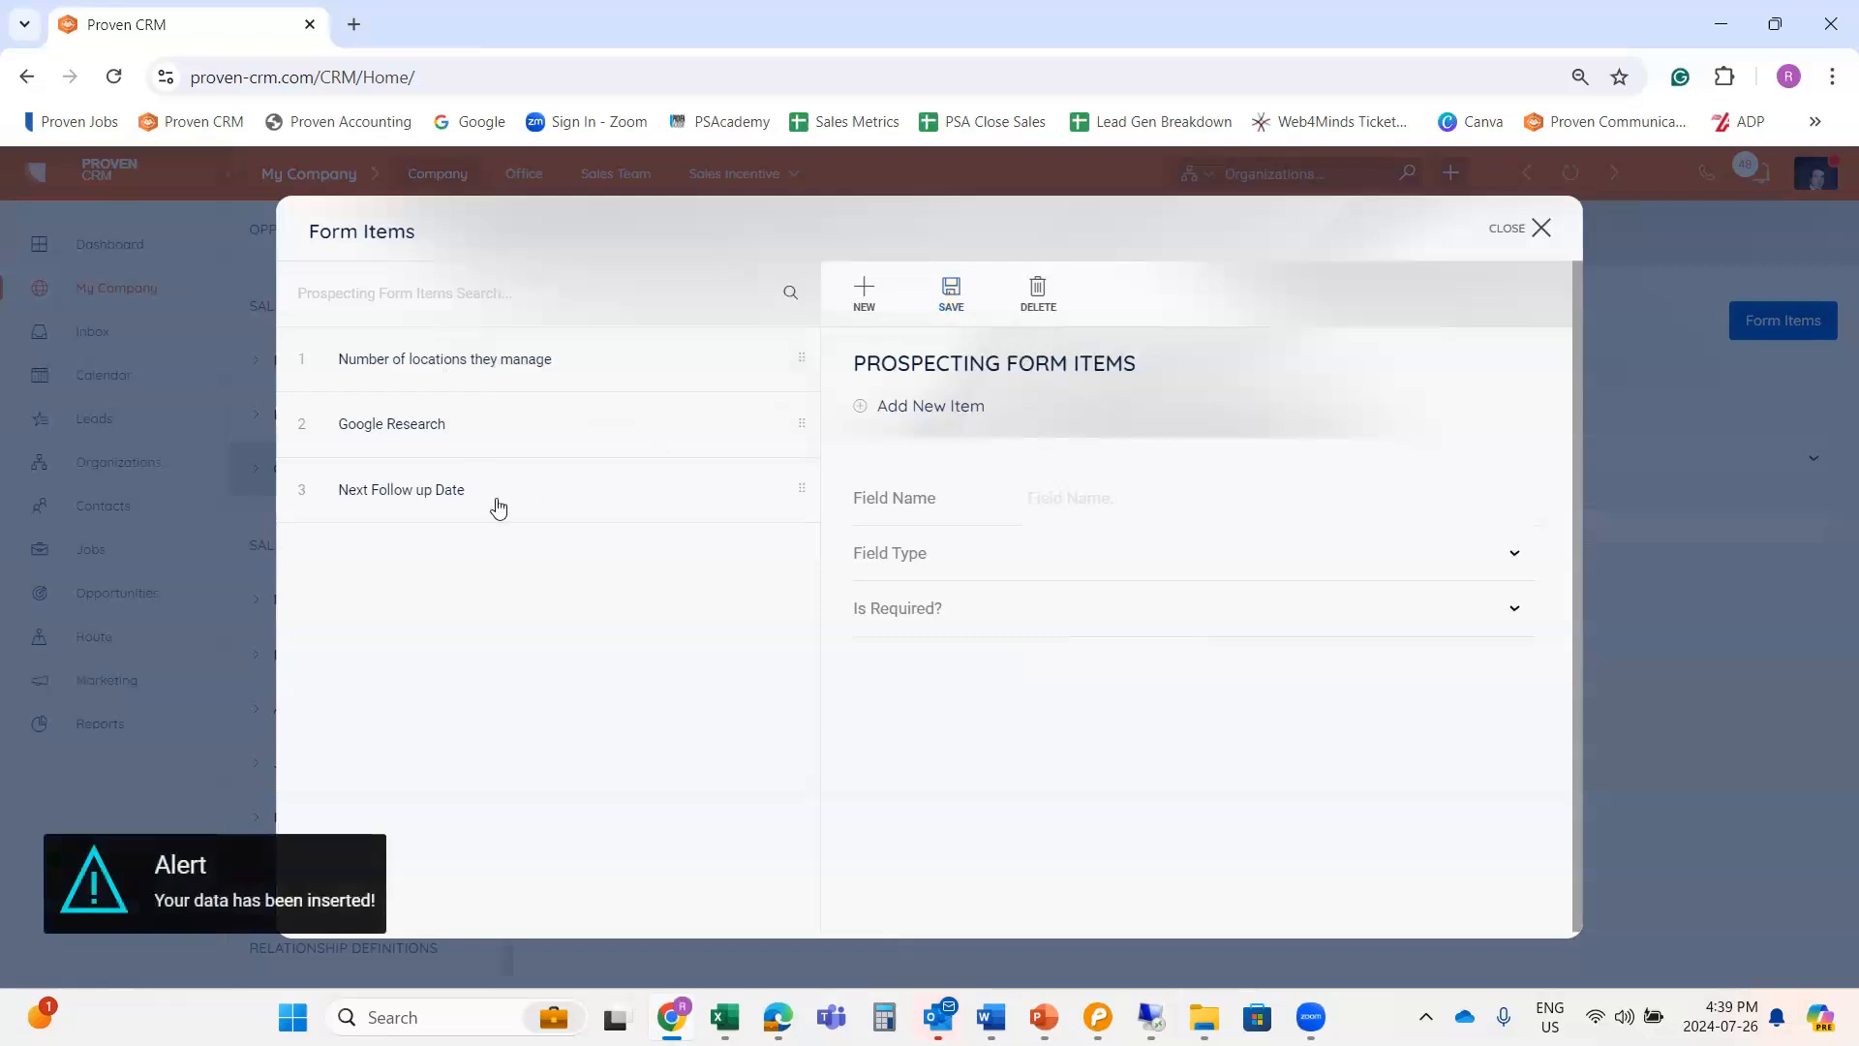
Search the Prospecting form items for "Google" and "Loc", clear the search and open the Google Research item.
{"action": "left_click", "coordinate": [364, 295]}
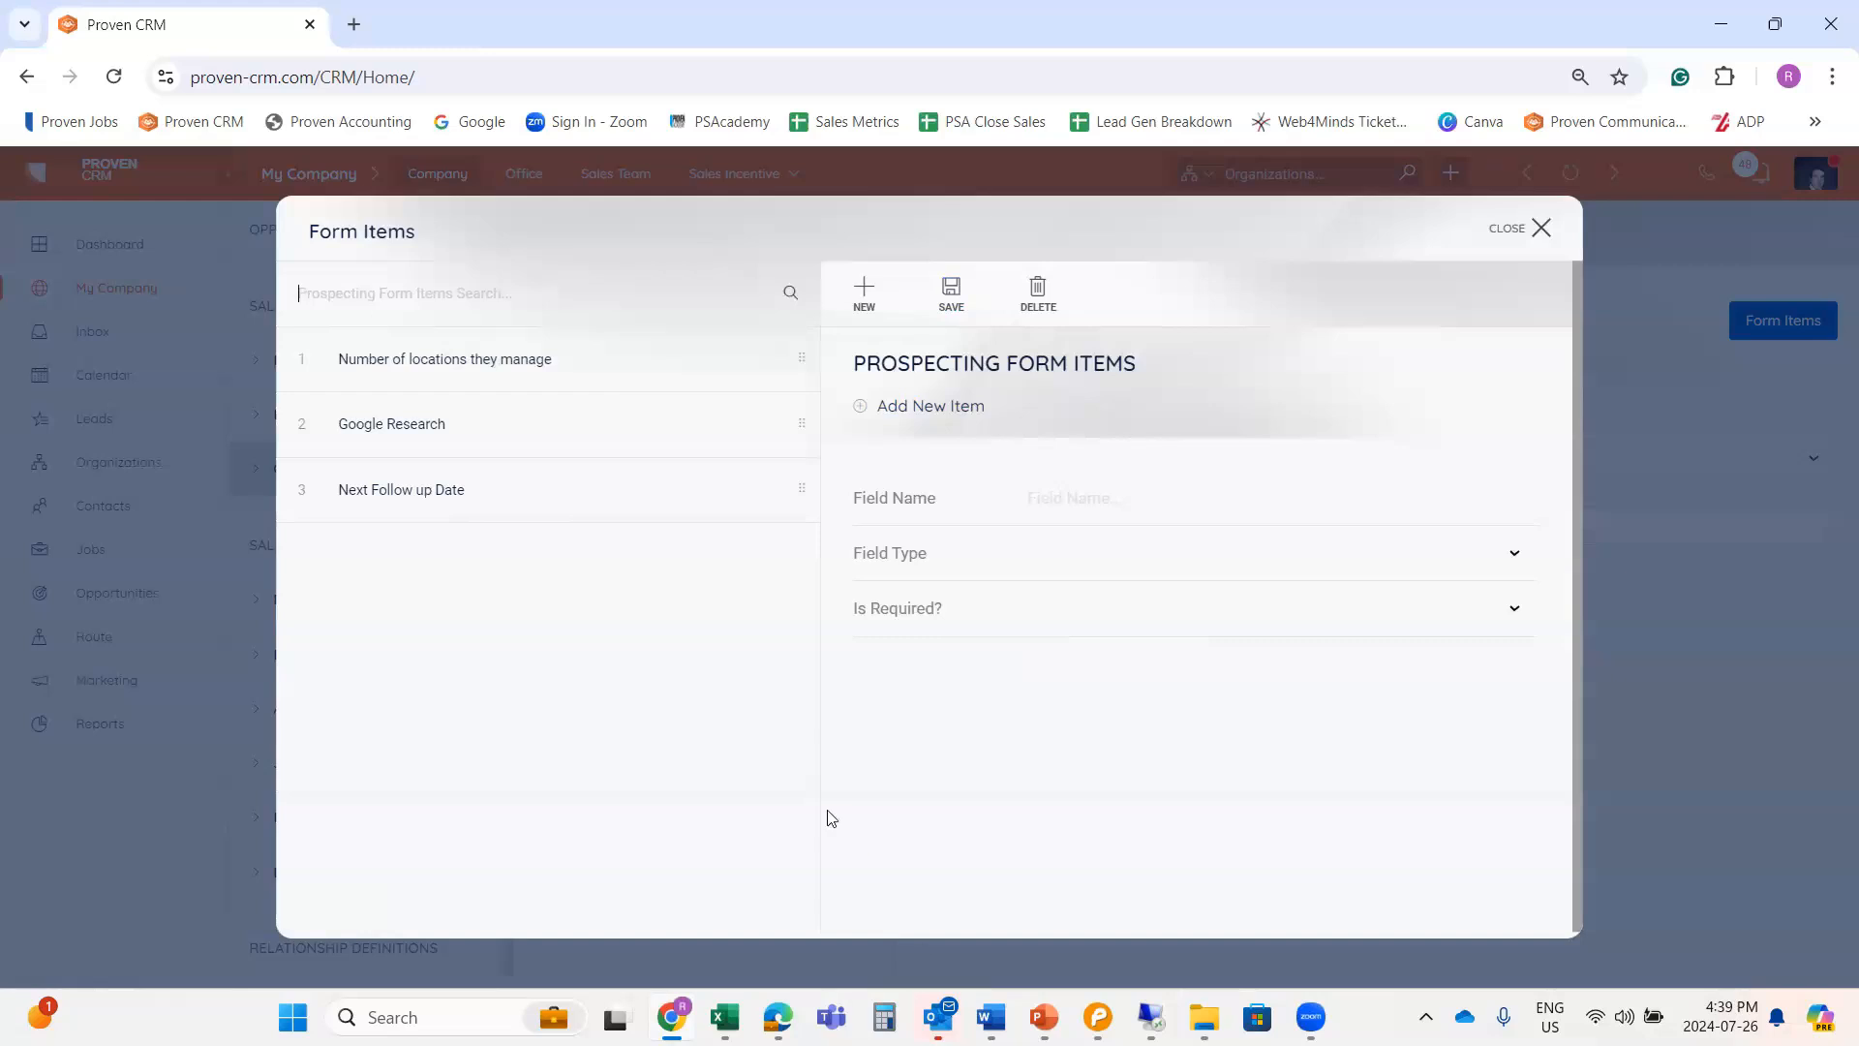
{"action": "type", "text": "Google"}
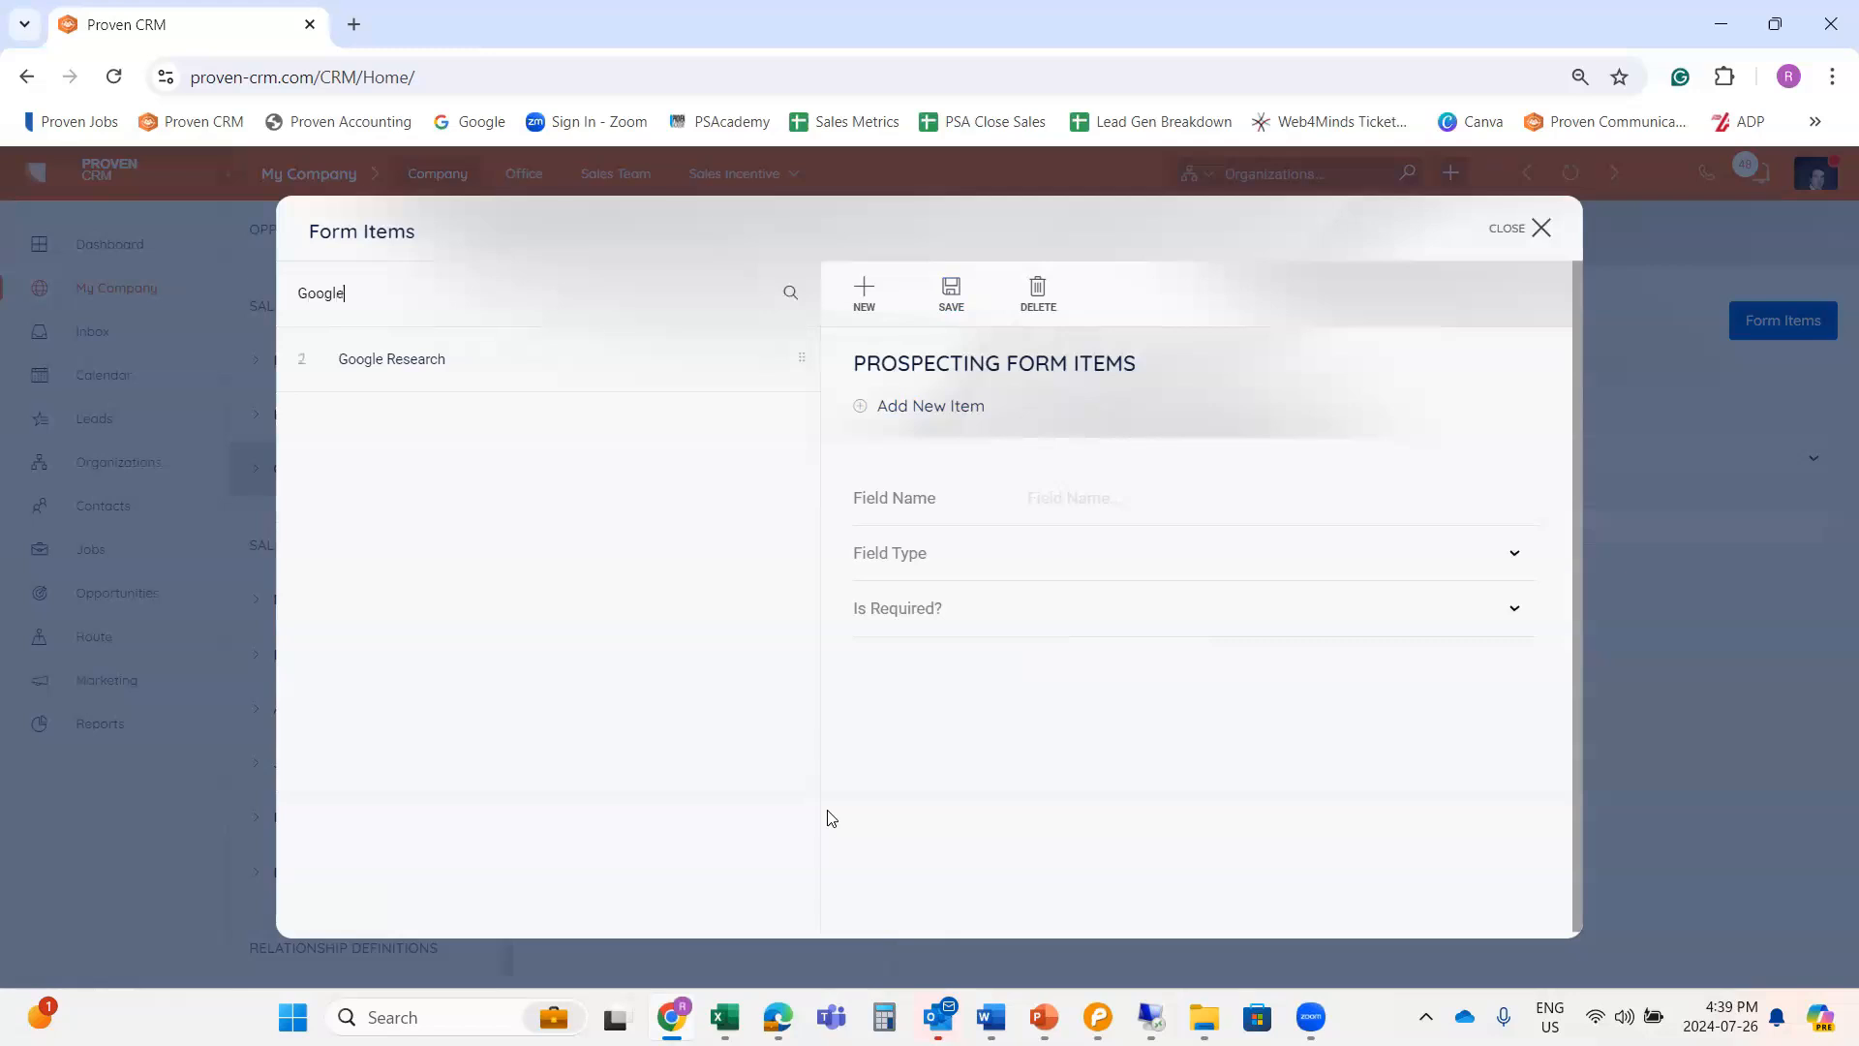
{"action": "key", "text": "ctrl+a"}
{"action": "key", "text": "BackSpace"}
{"action": "type", "text": "Loc"}
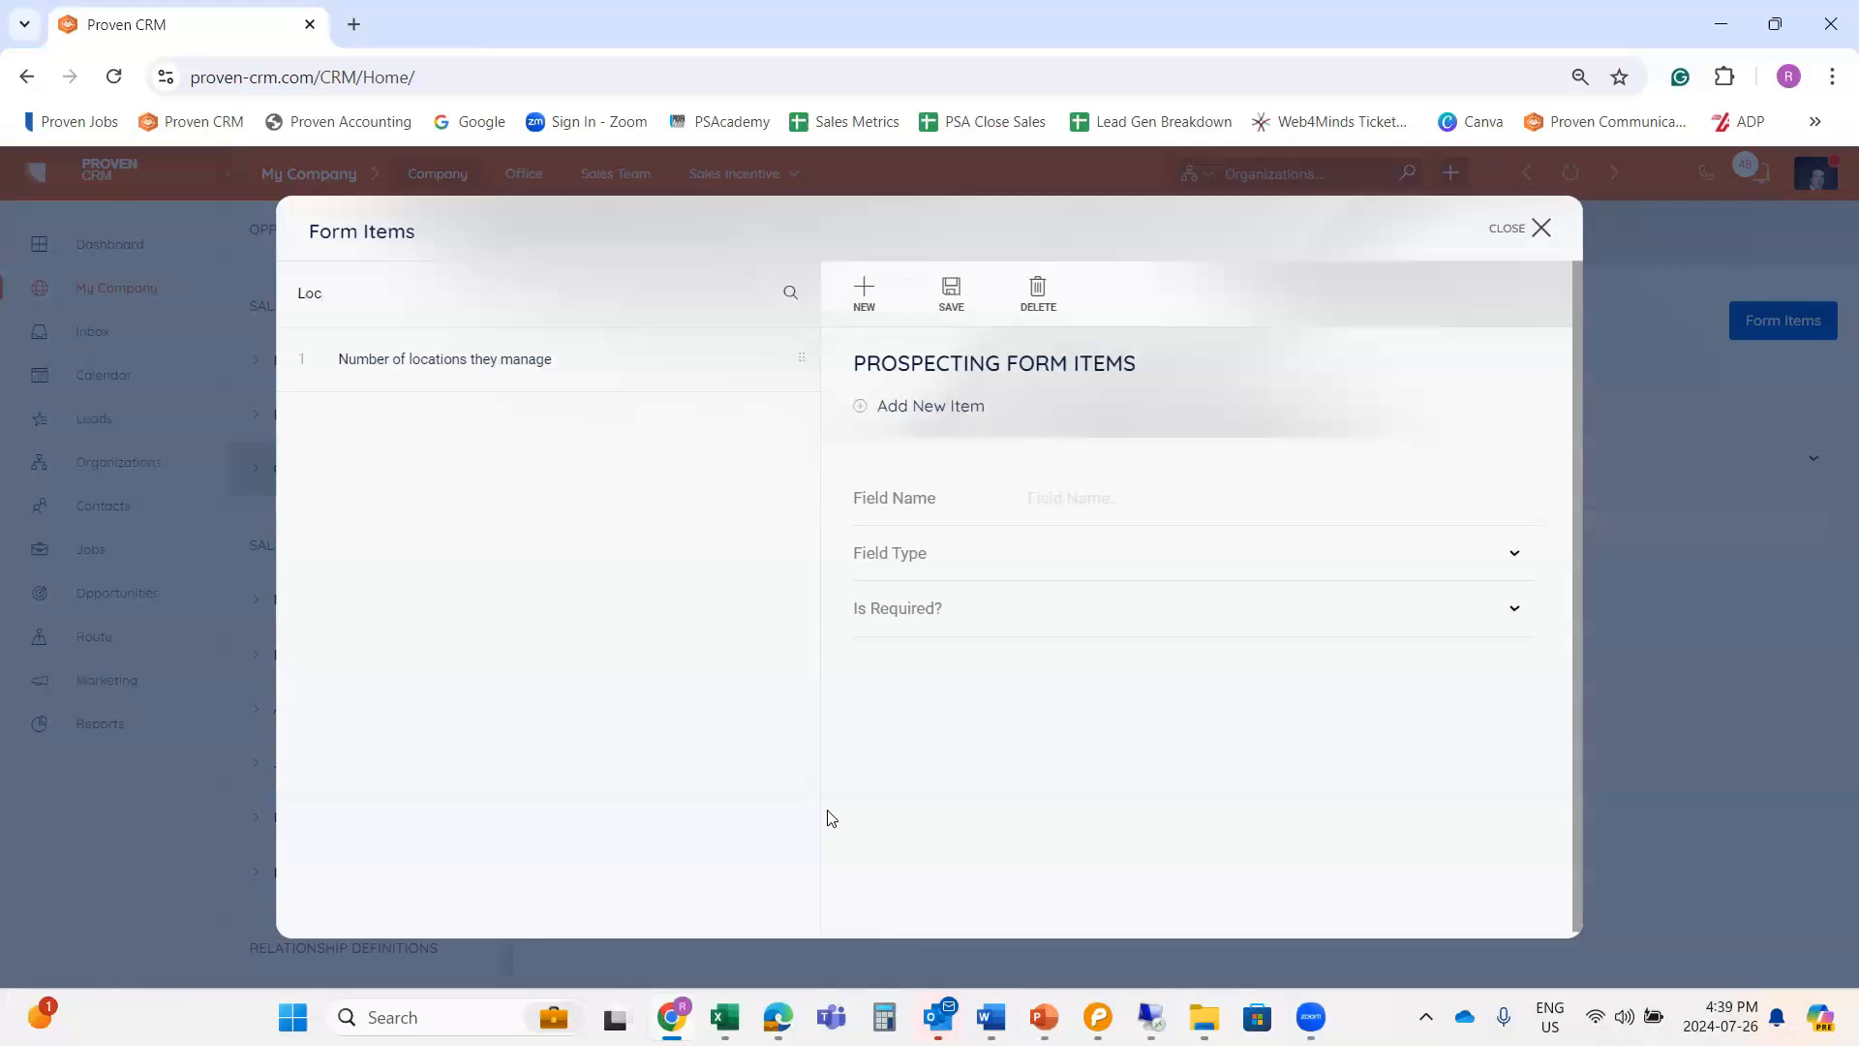
{"action": "key", "text": "ctrl+a"}
{"action": "key", "text": "BackSpace"}
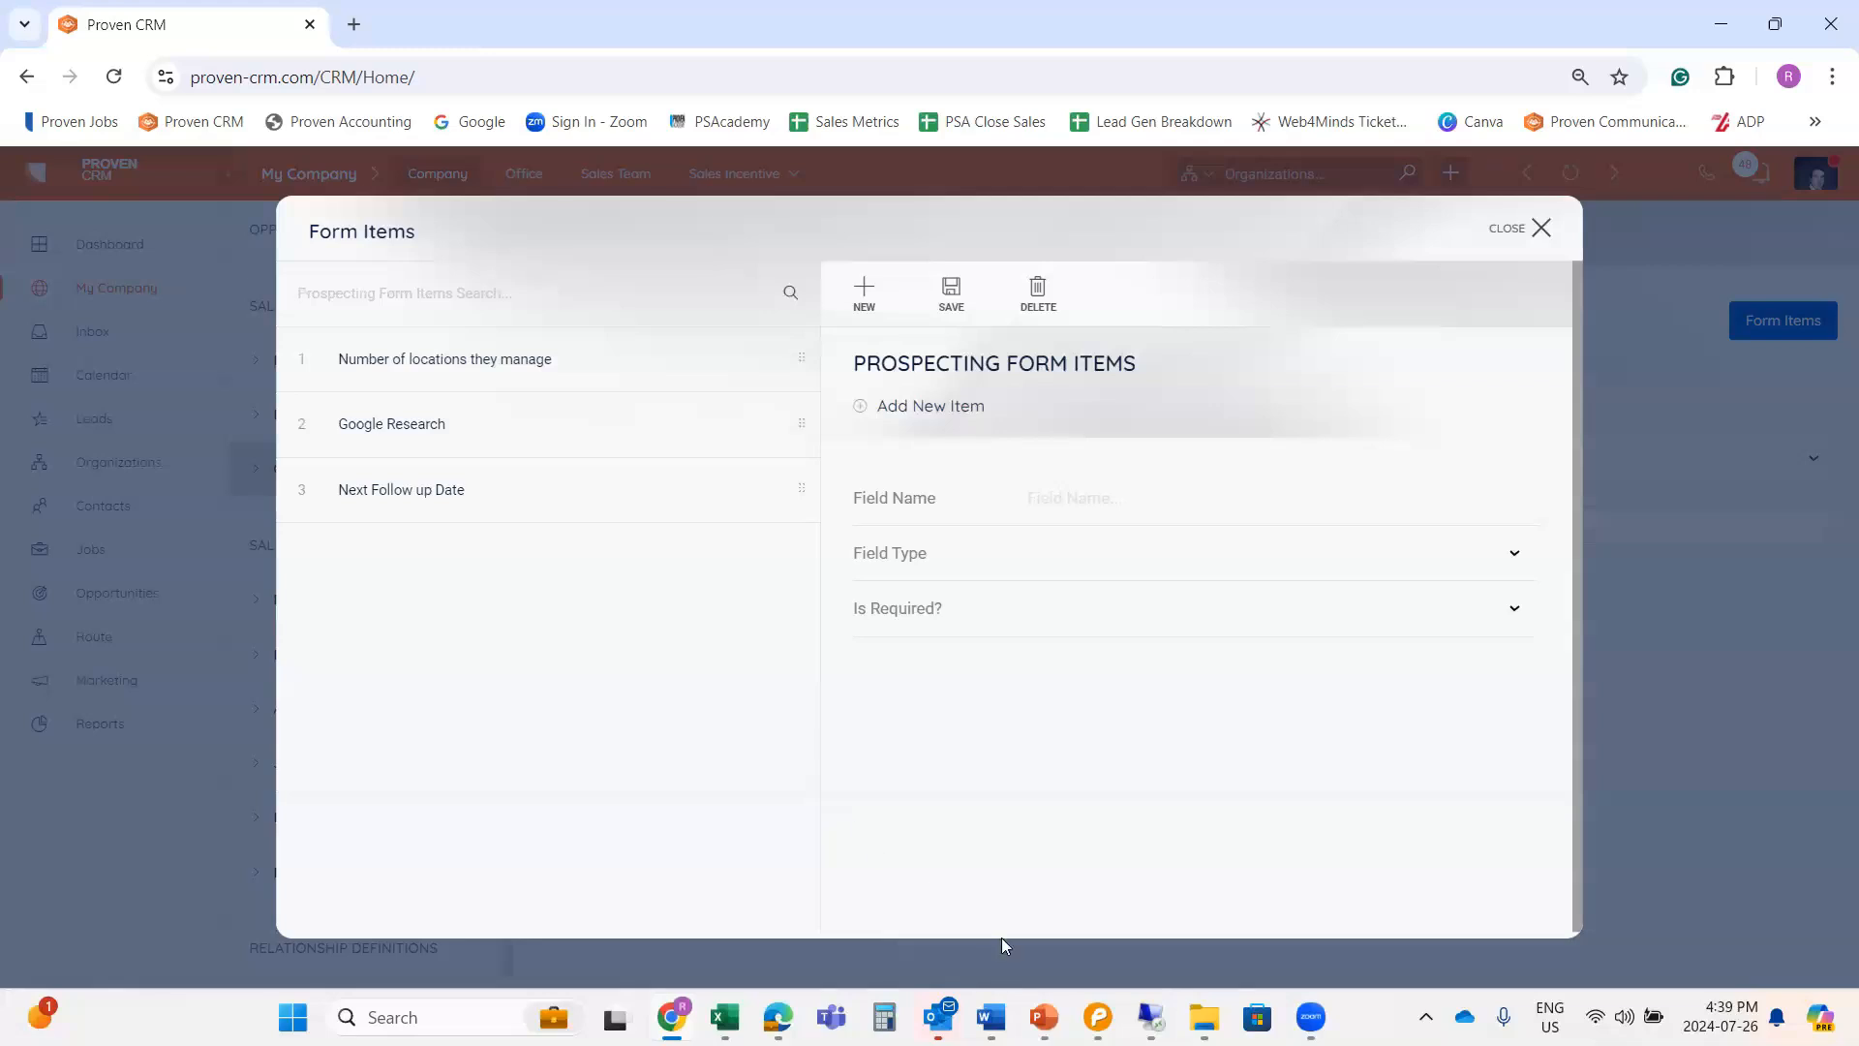
{"action": "left_click", "coordinate": [481, 455]}
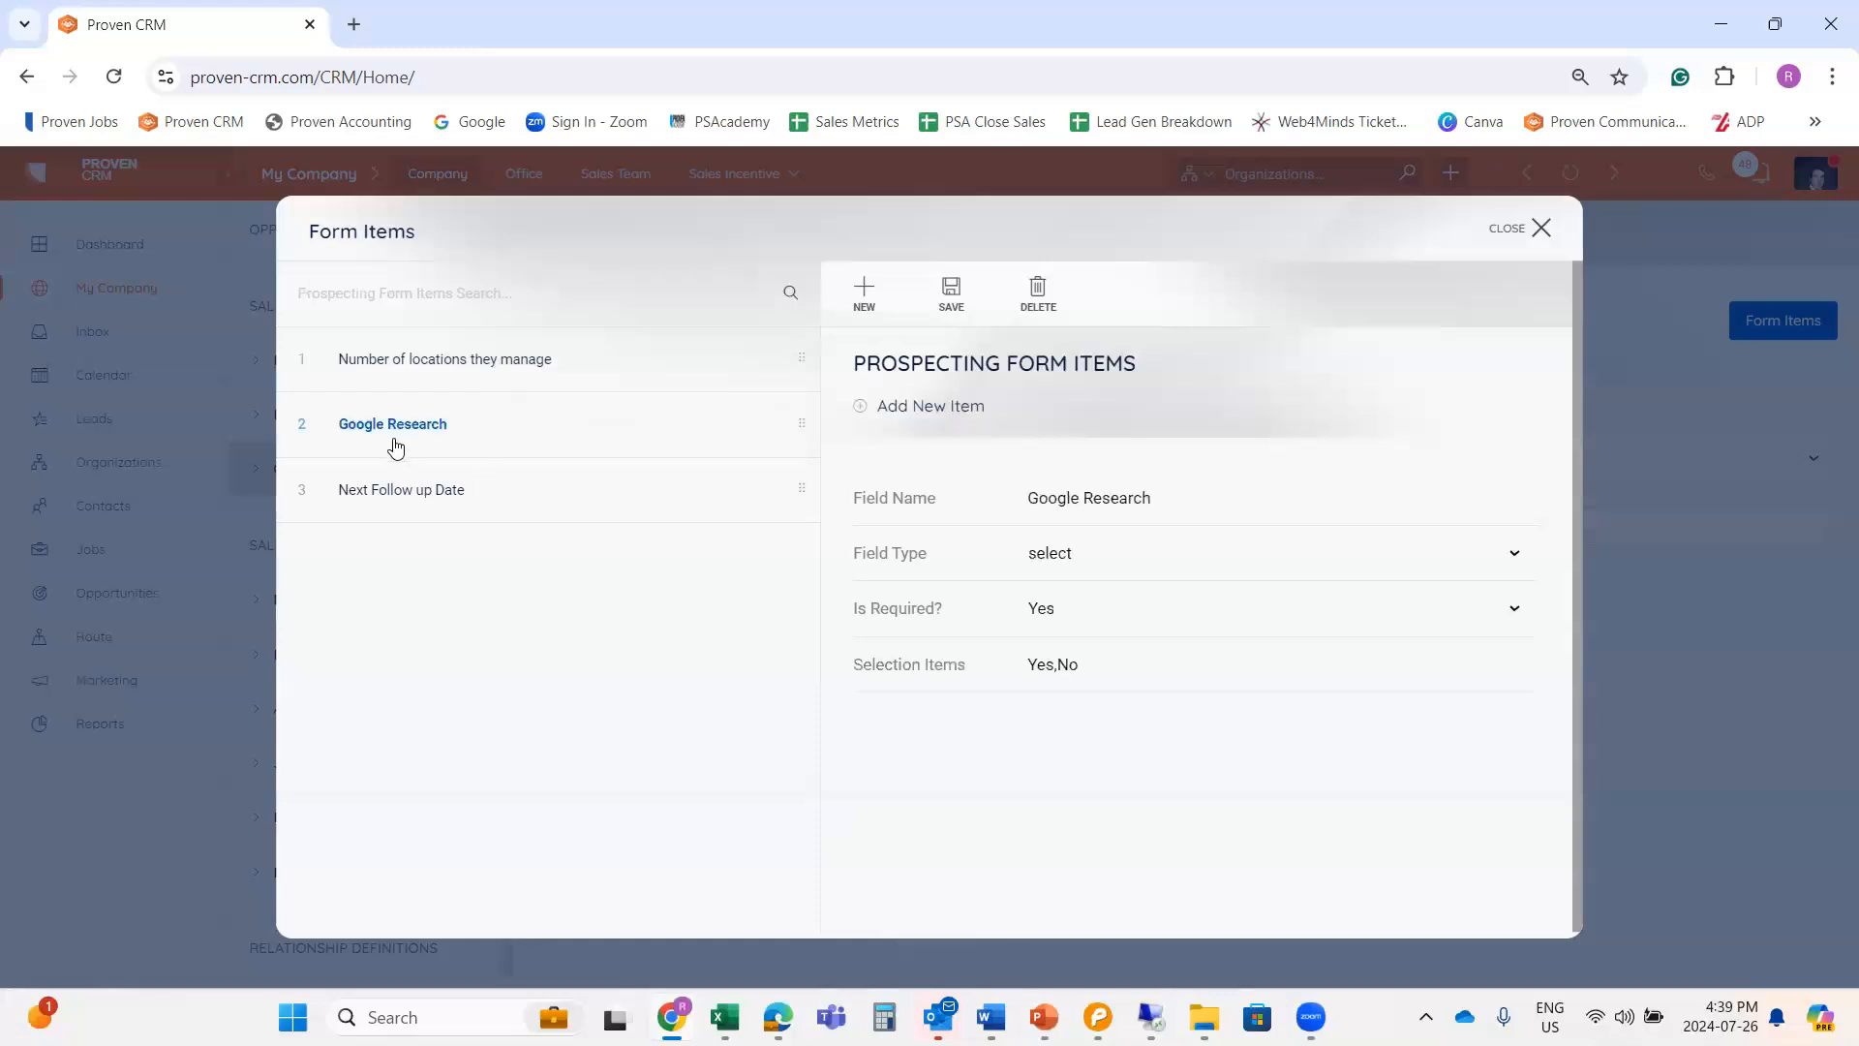
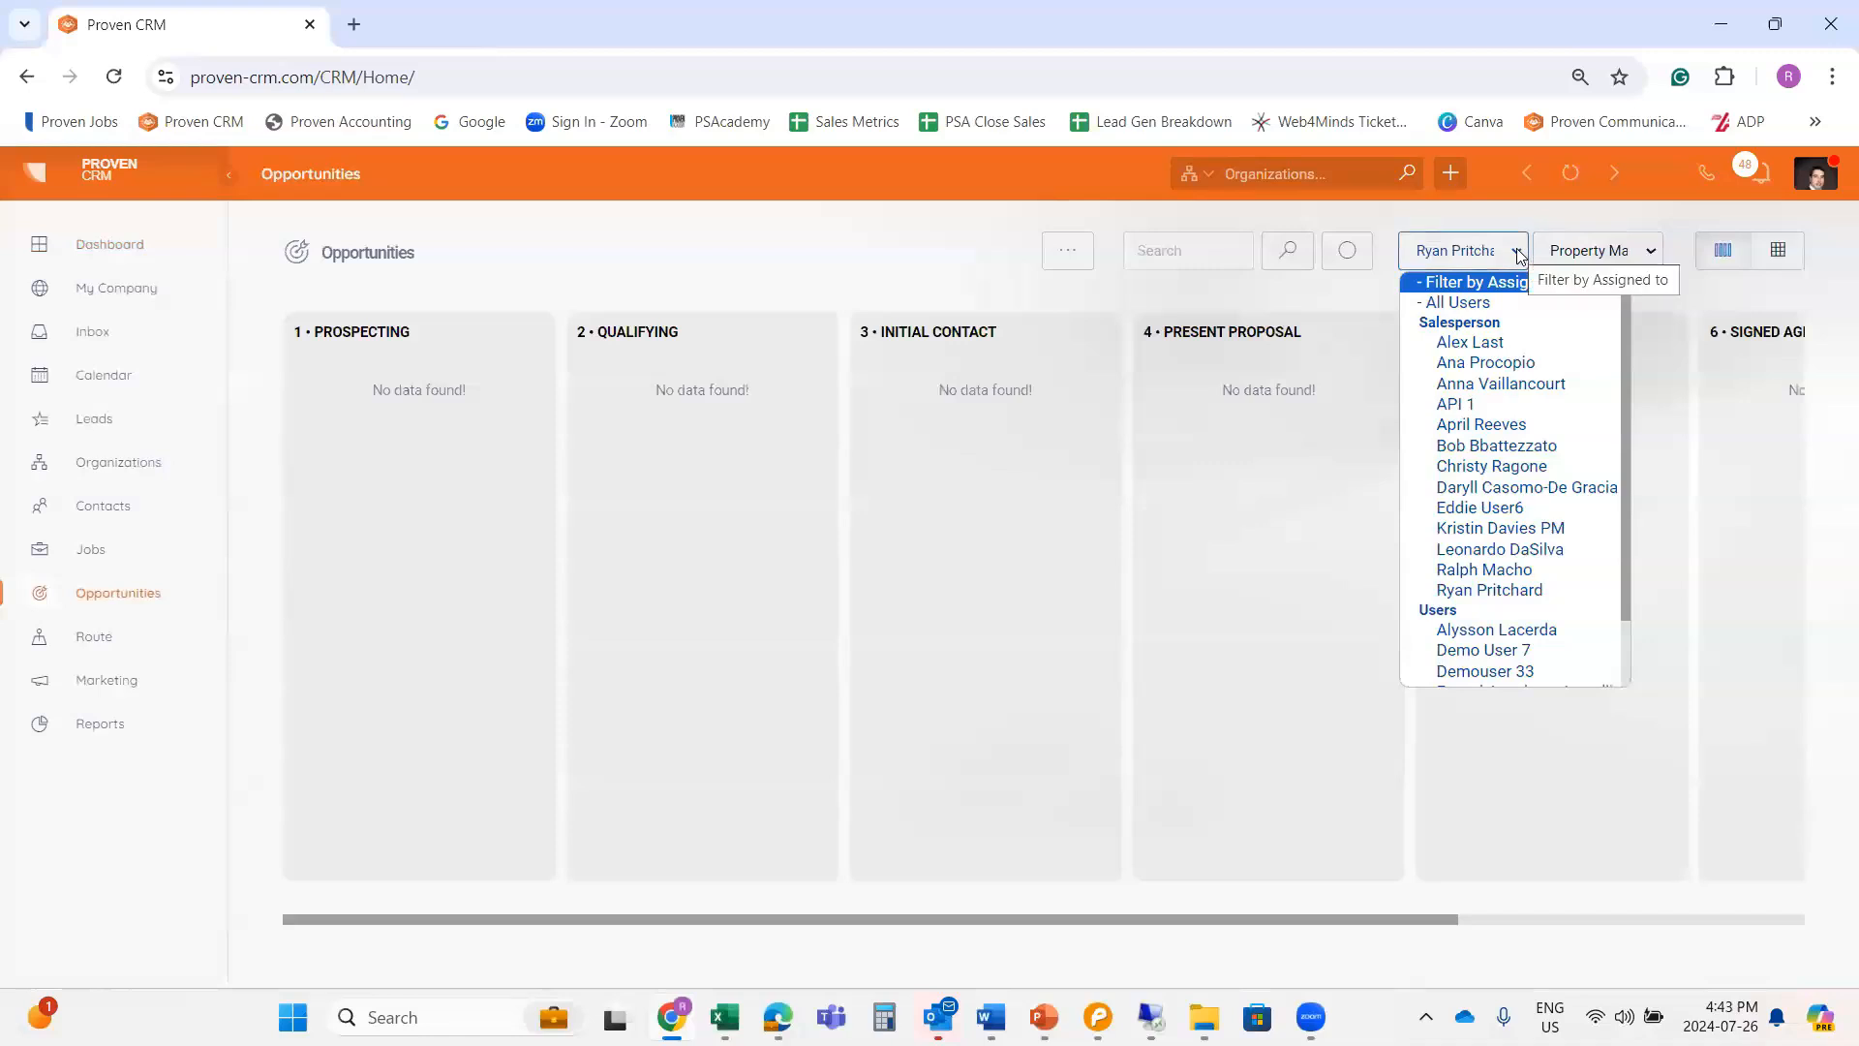
Show the opportunities of the Plumber industry type on the Opportunities board.
{"action": "left_click", "coordinate": [839, 253]}
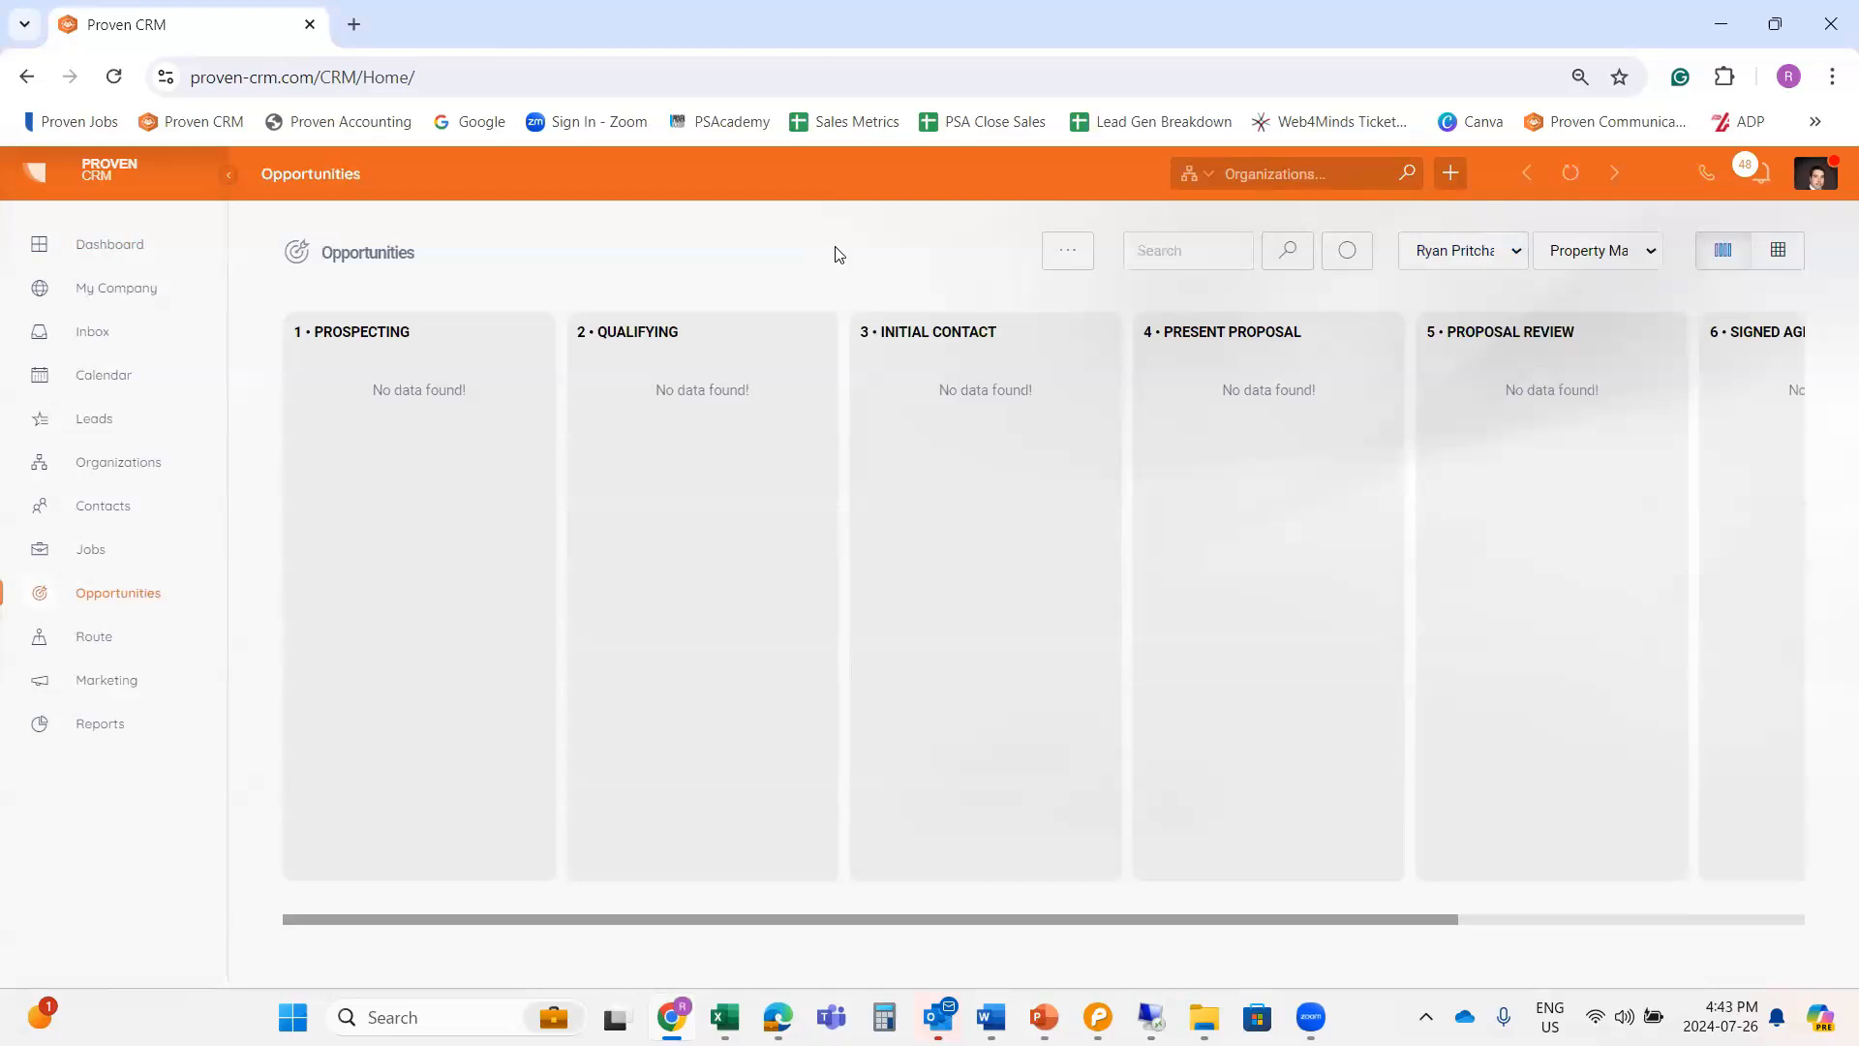
{"action": "left_click", "coordinate": [1652, 253]}
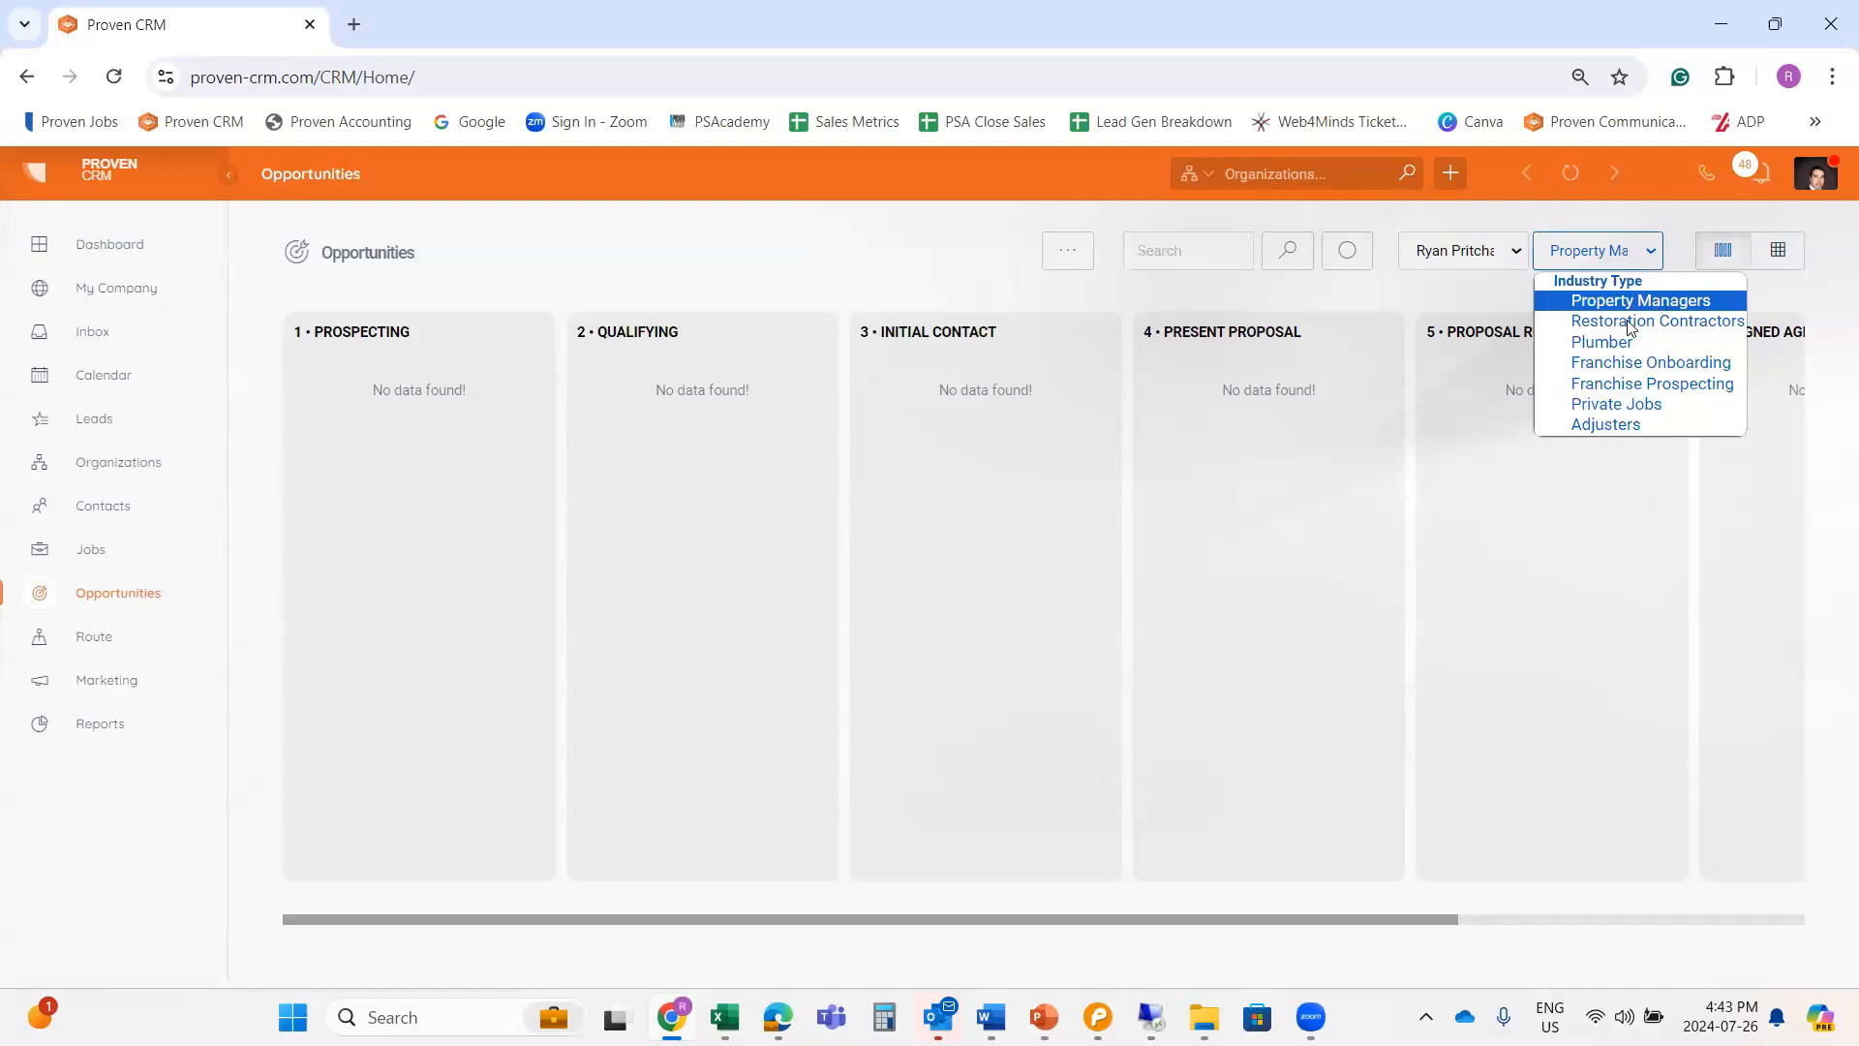
{"action": "left_click", "coordinate": [1608, 342]}
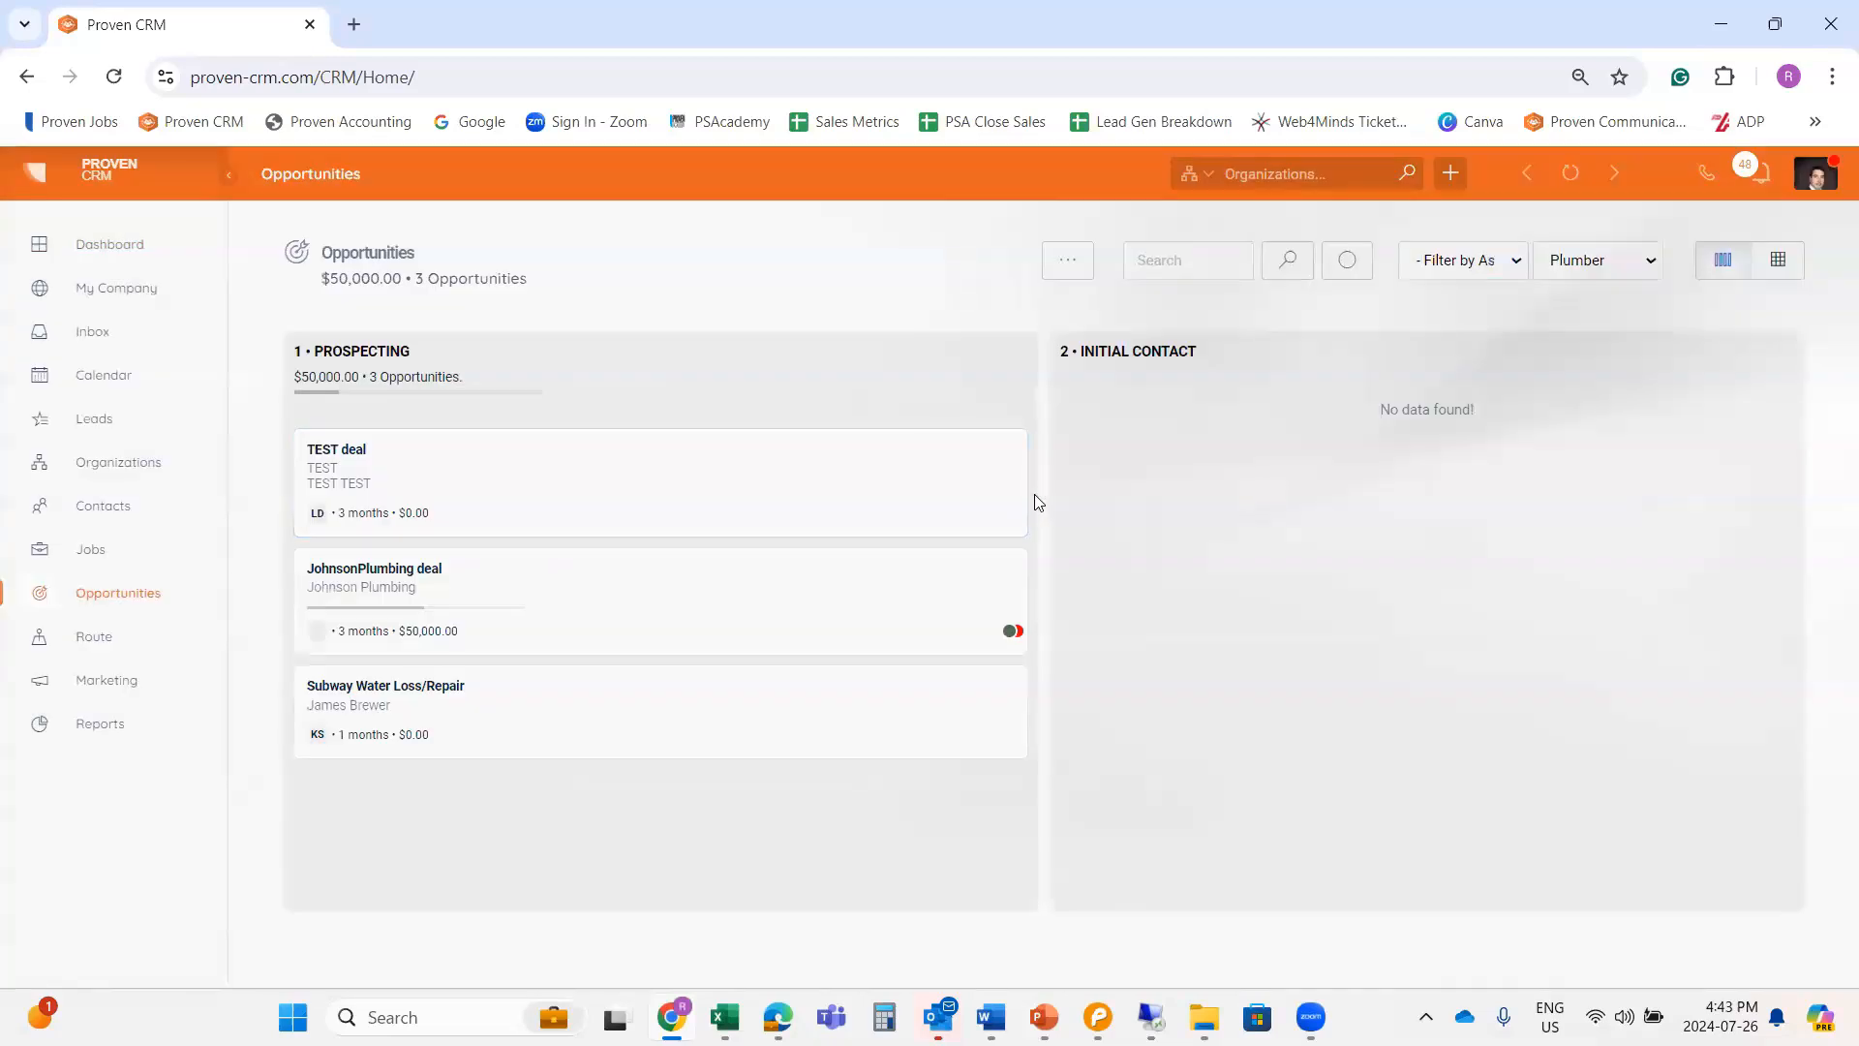
Switch the opportunities board back to Property Managers and filter it by the salesperson's own name.
{"action": "left_click", "coordinate": [1591, 263]}
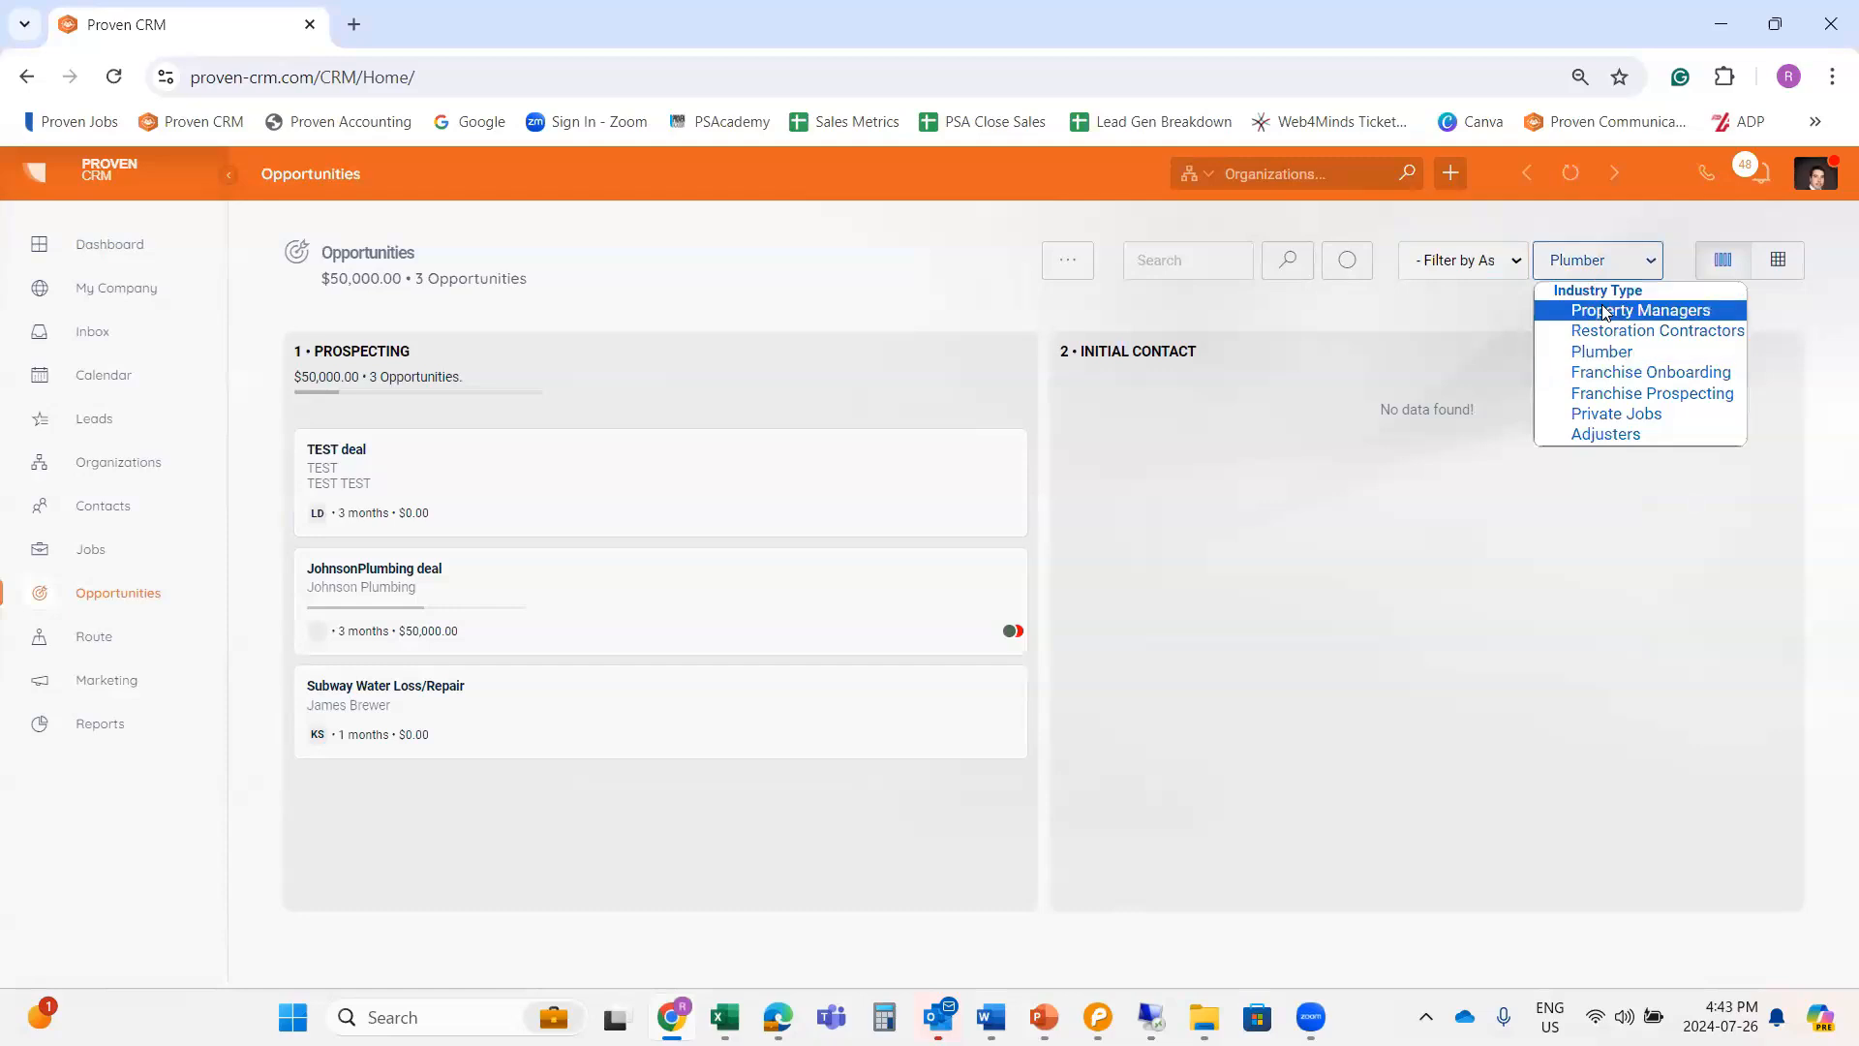
{"action": "left_click", "coordinate": [1604, 312]}
{"action": "left_click", "coordinate": [1496, 260]}
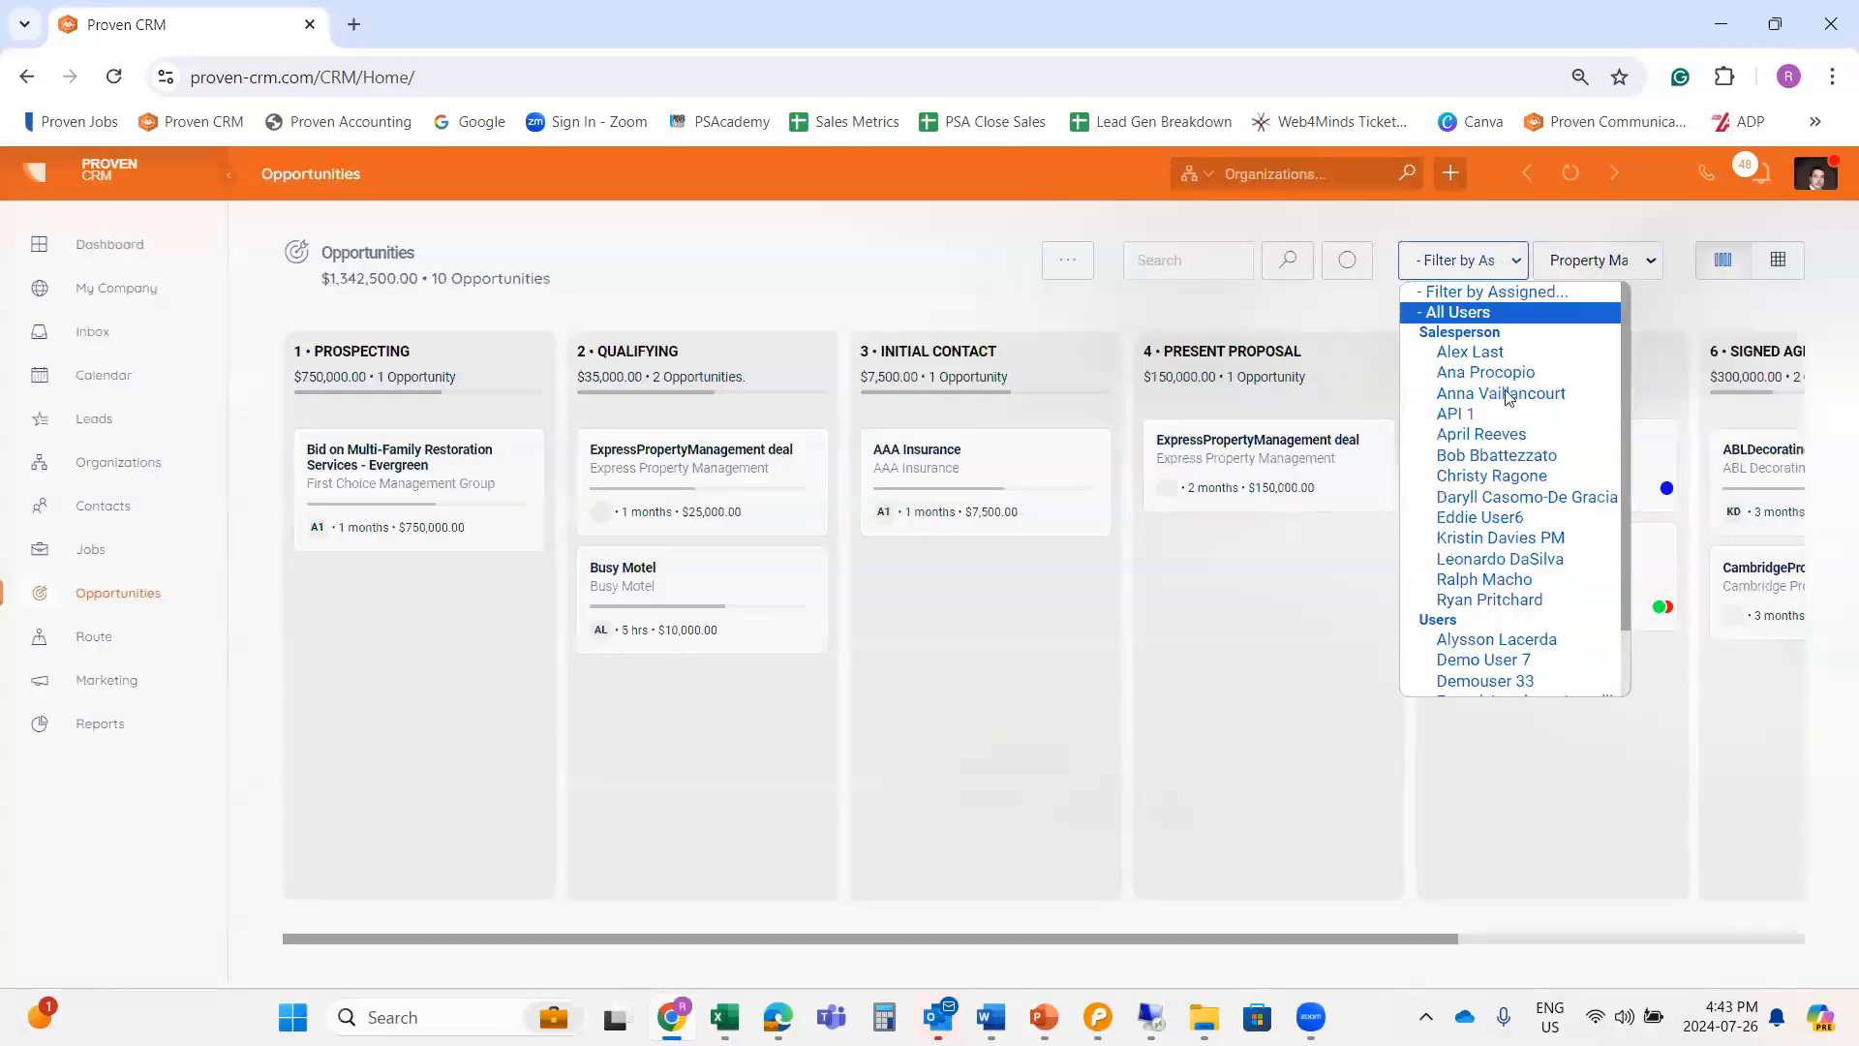
{"action": "left_click", "coordinate": [1511, 600]}
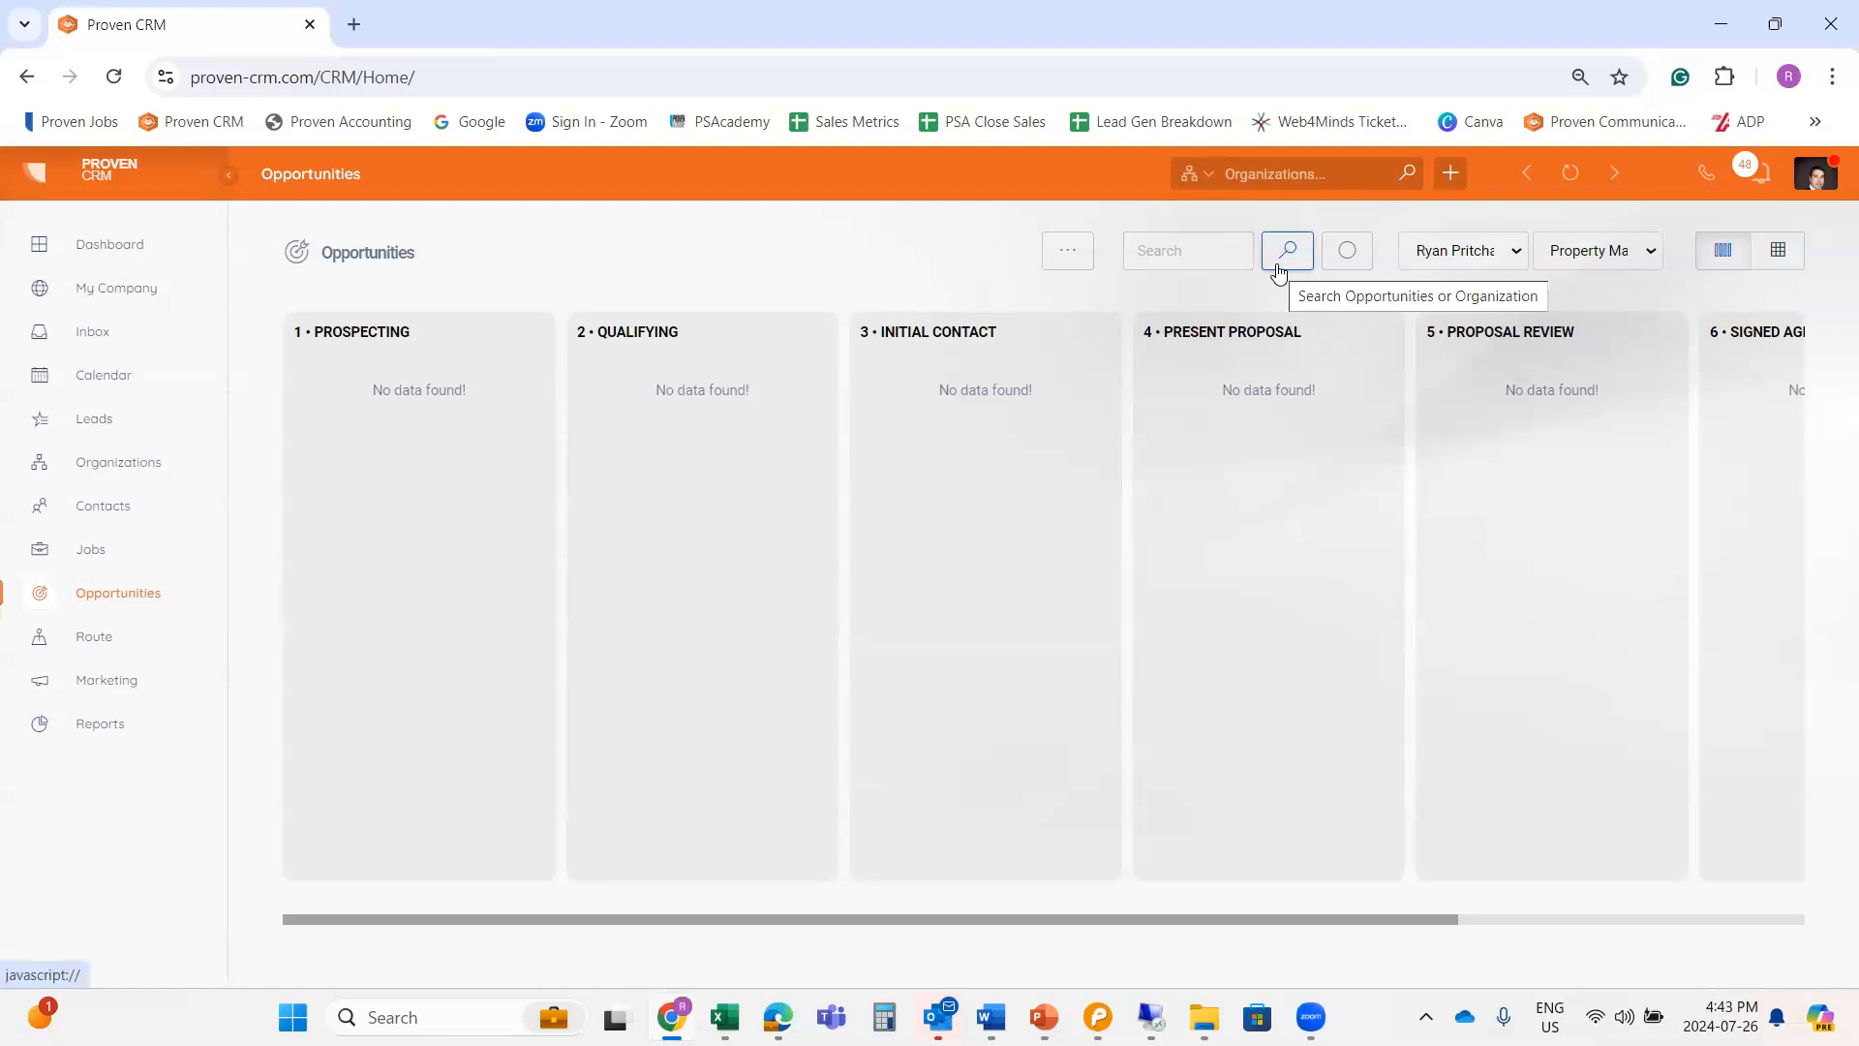
{"action": "left_click", "coordinate": [1176, 244]}
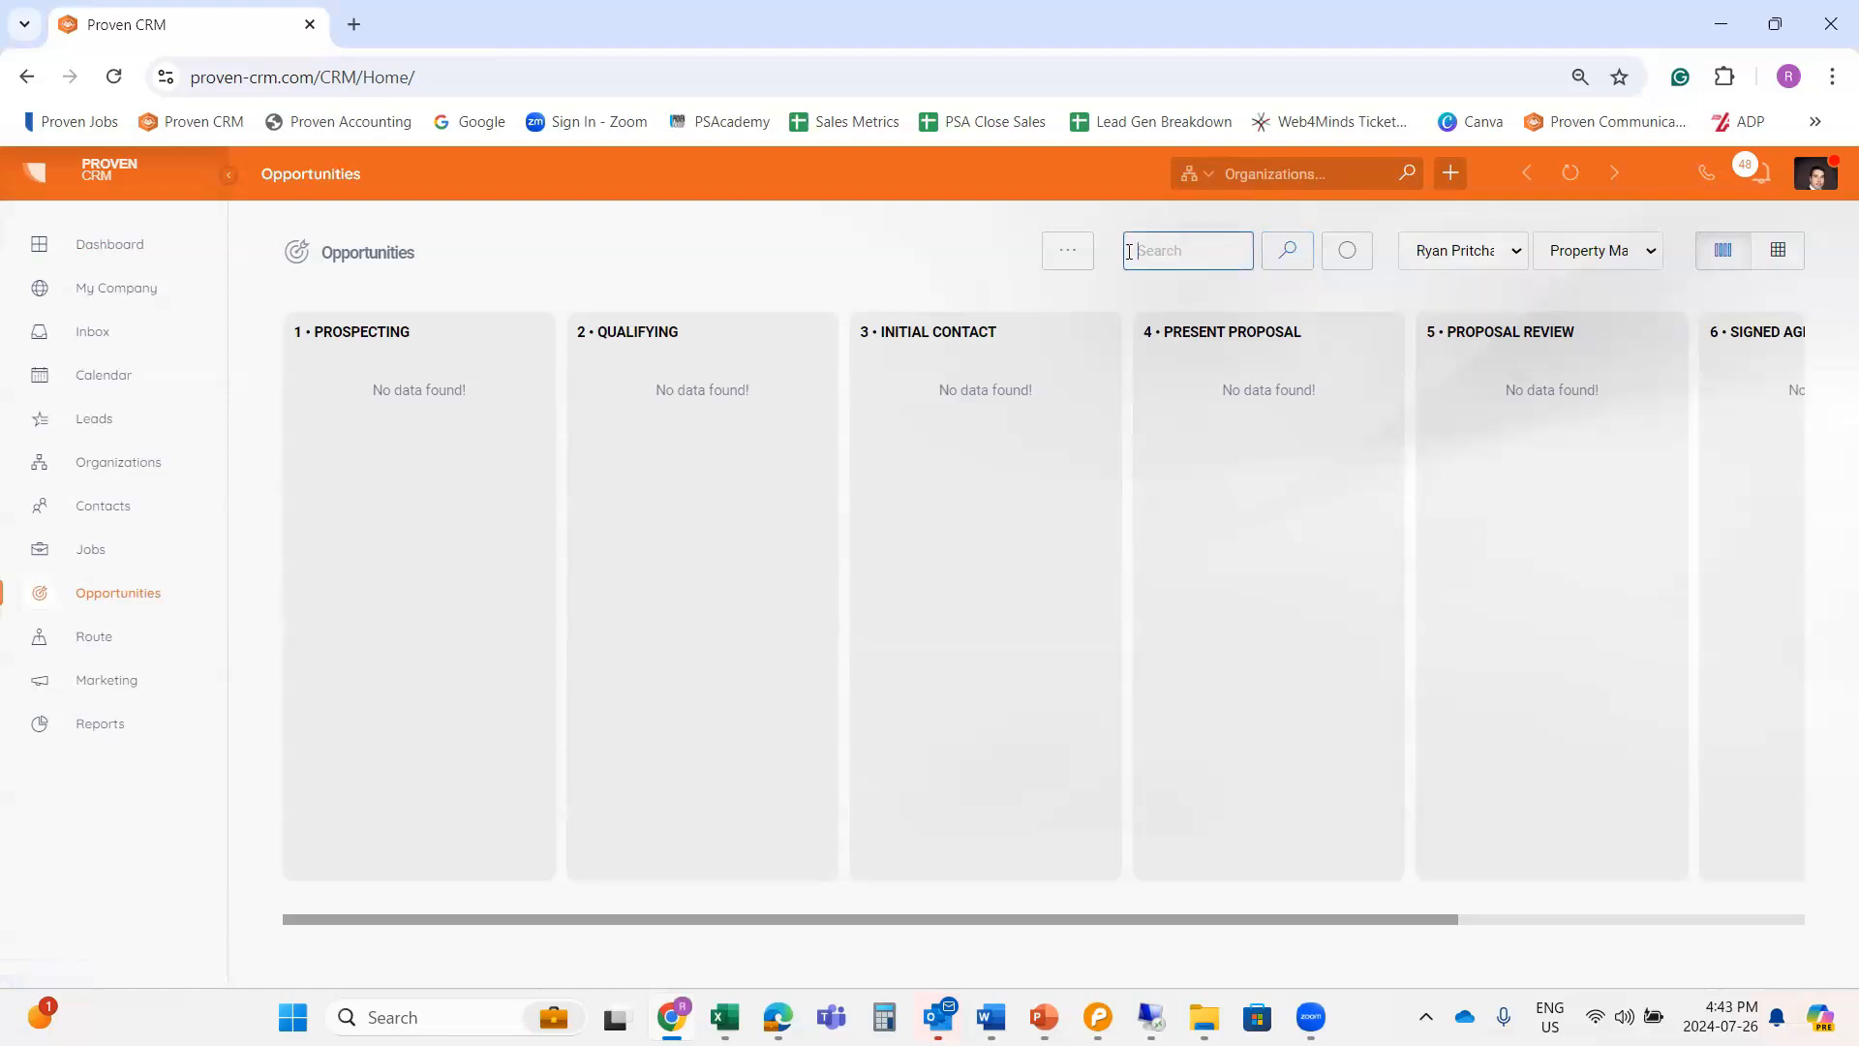
Start a new opportunity and select Best Home Renovations as its organization.
{"action": "left_click", "coordinate": [1078, 265]}
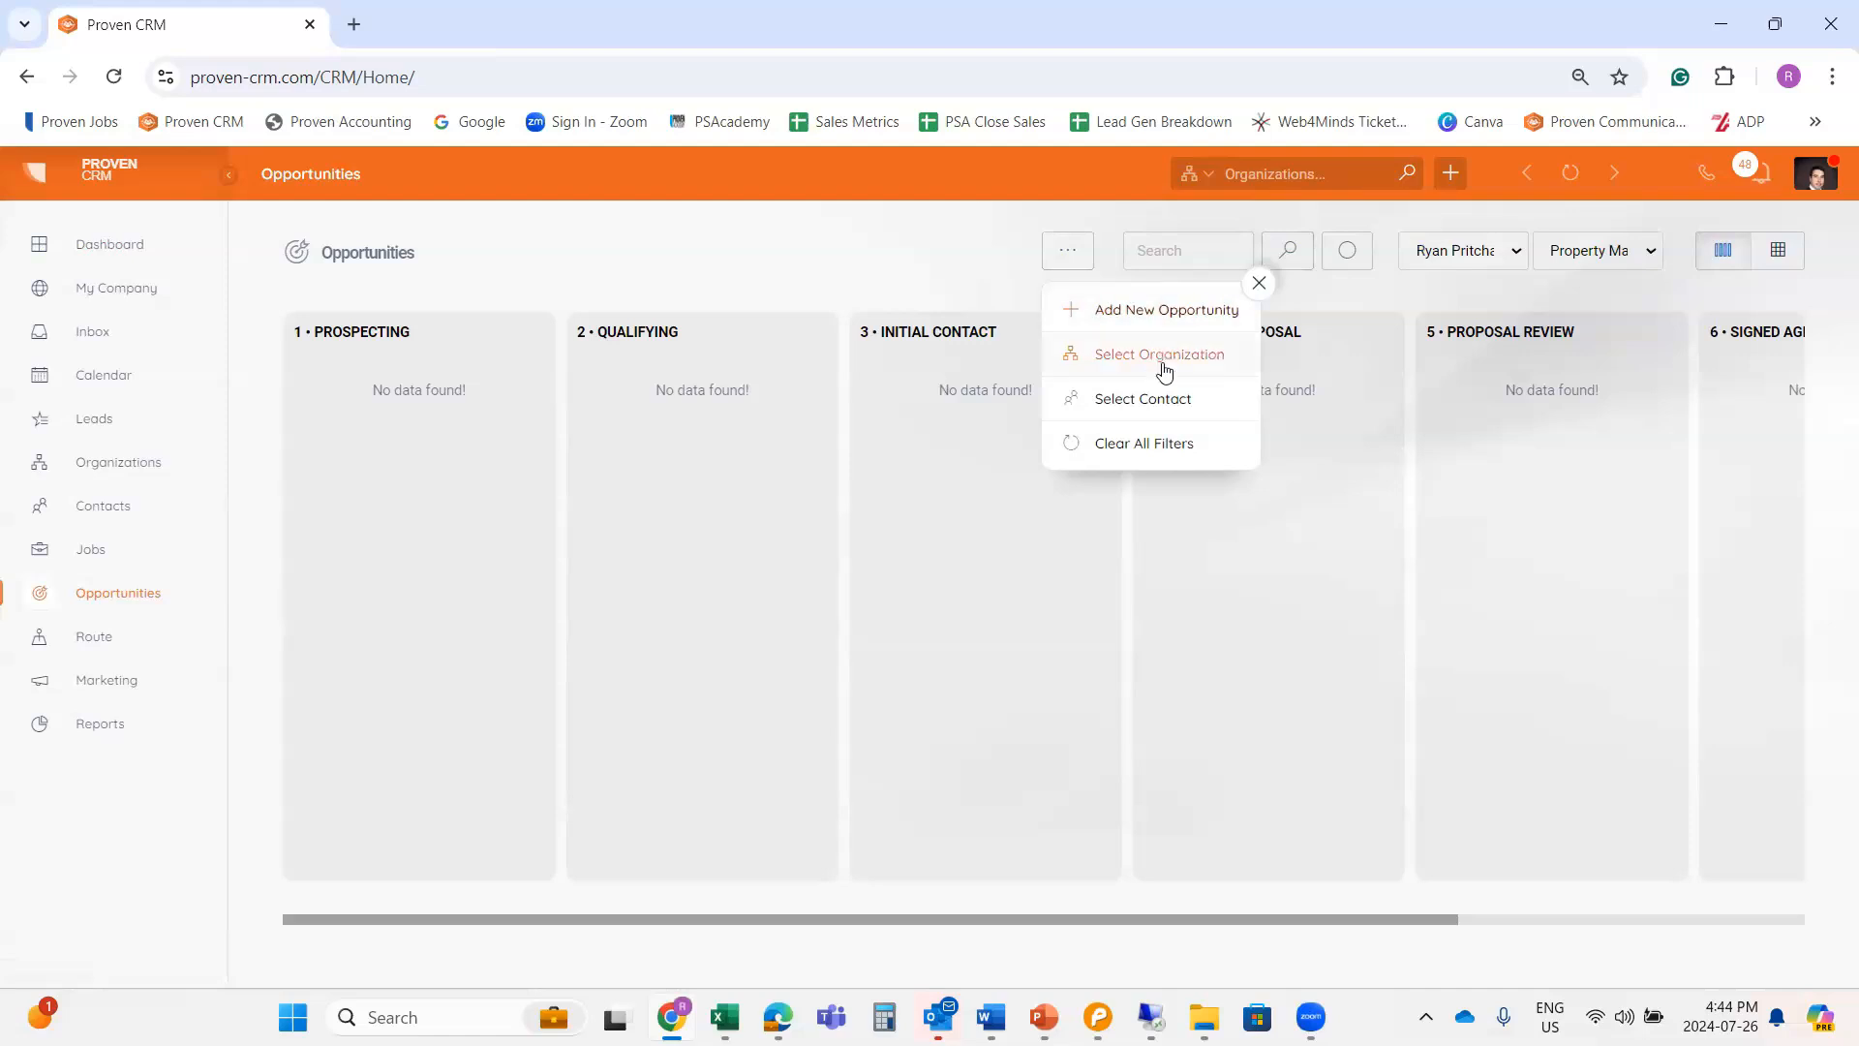
{"action": "left_click", "coordinate": [1146, 315]}
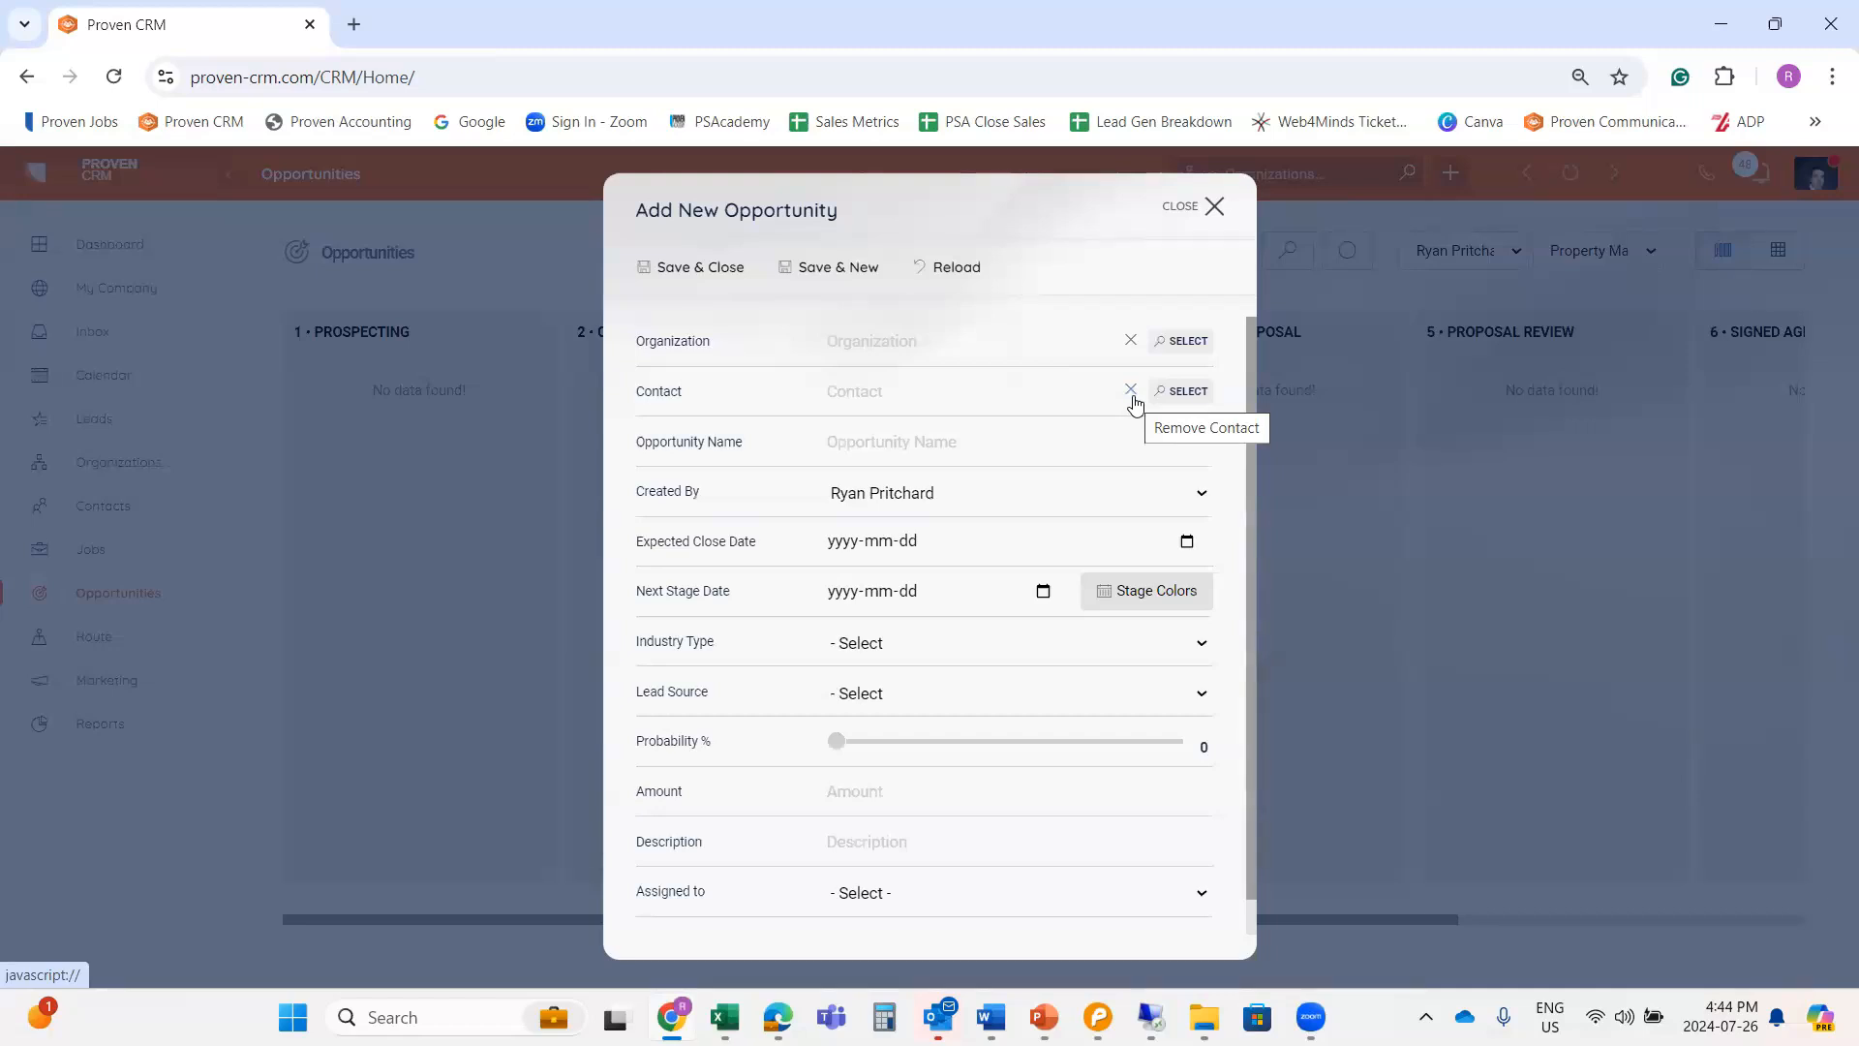
{"action": "left_click", "coordinate": [1183, 345]}
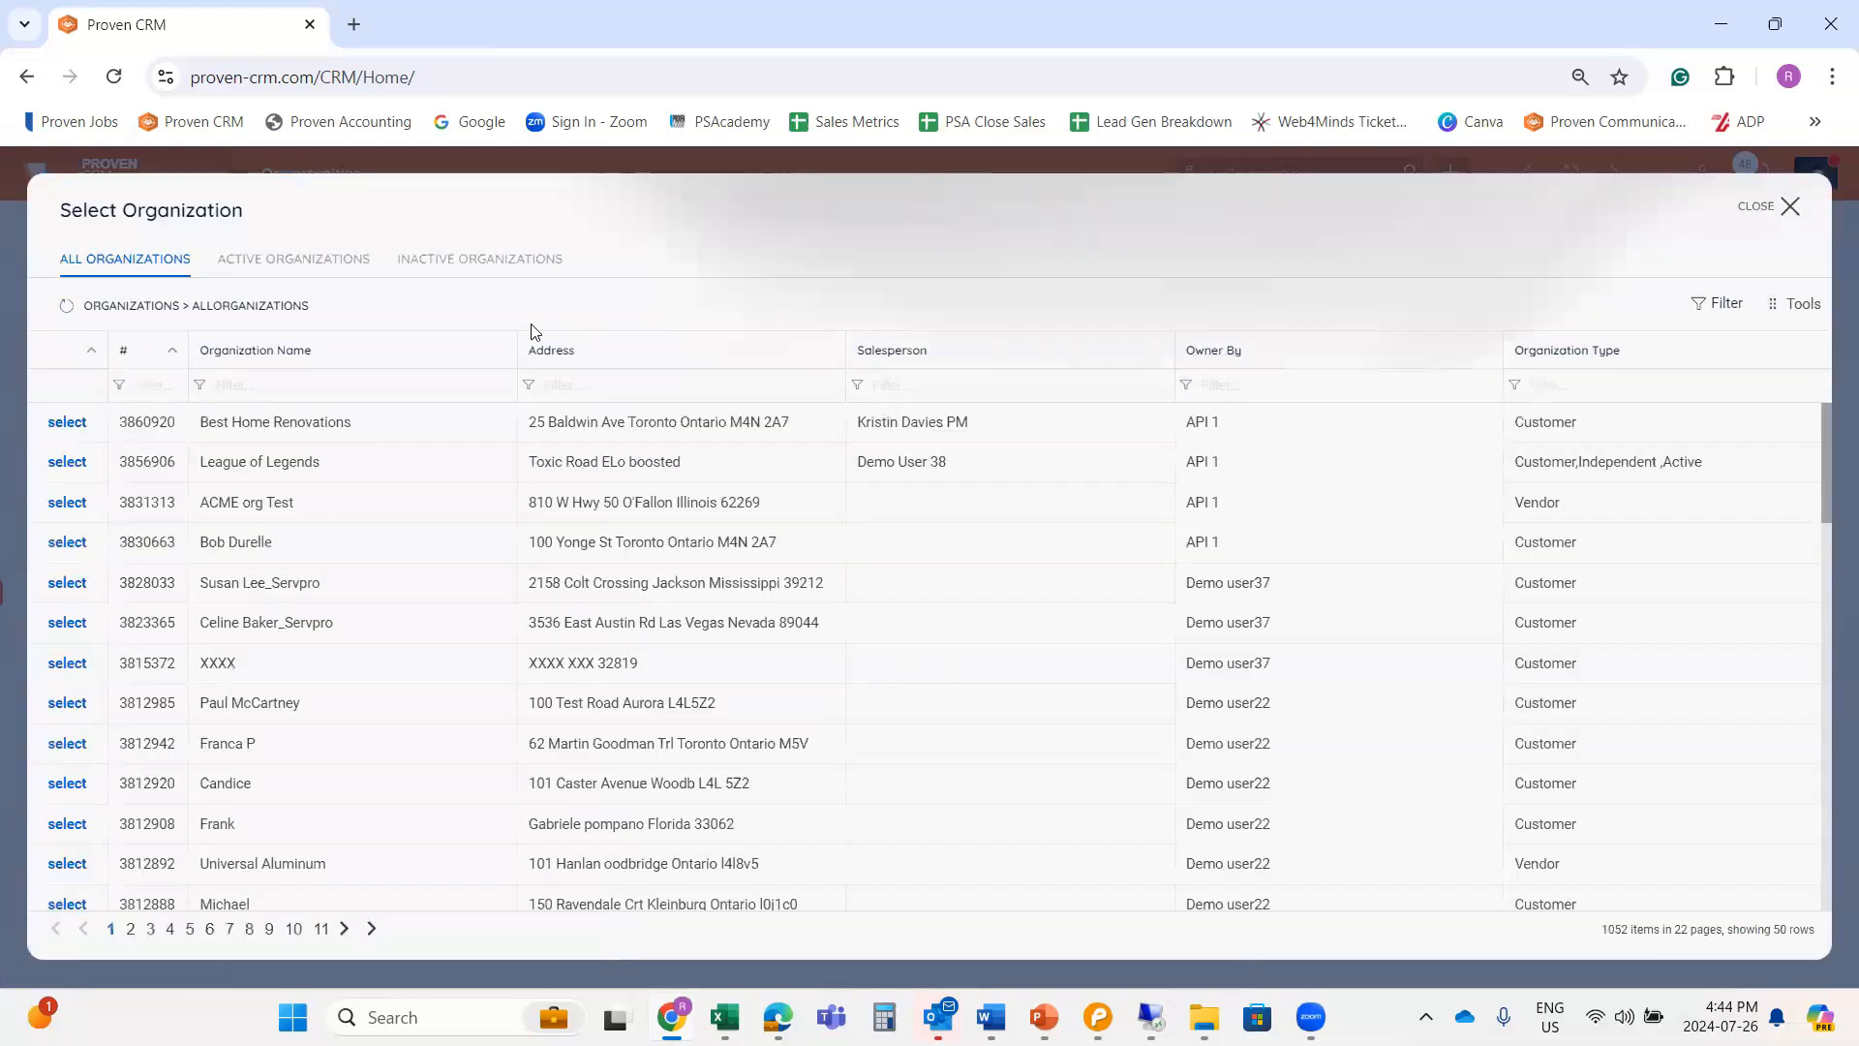
{"action": "left_click", "coordinate": [72, 422]}
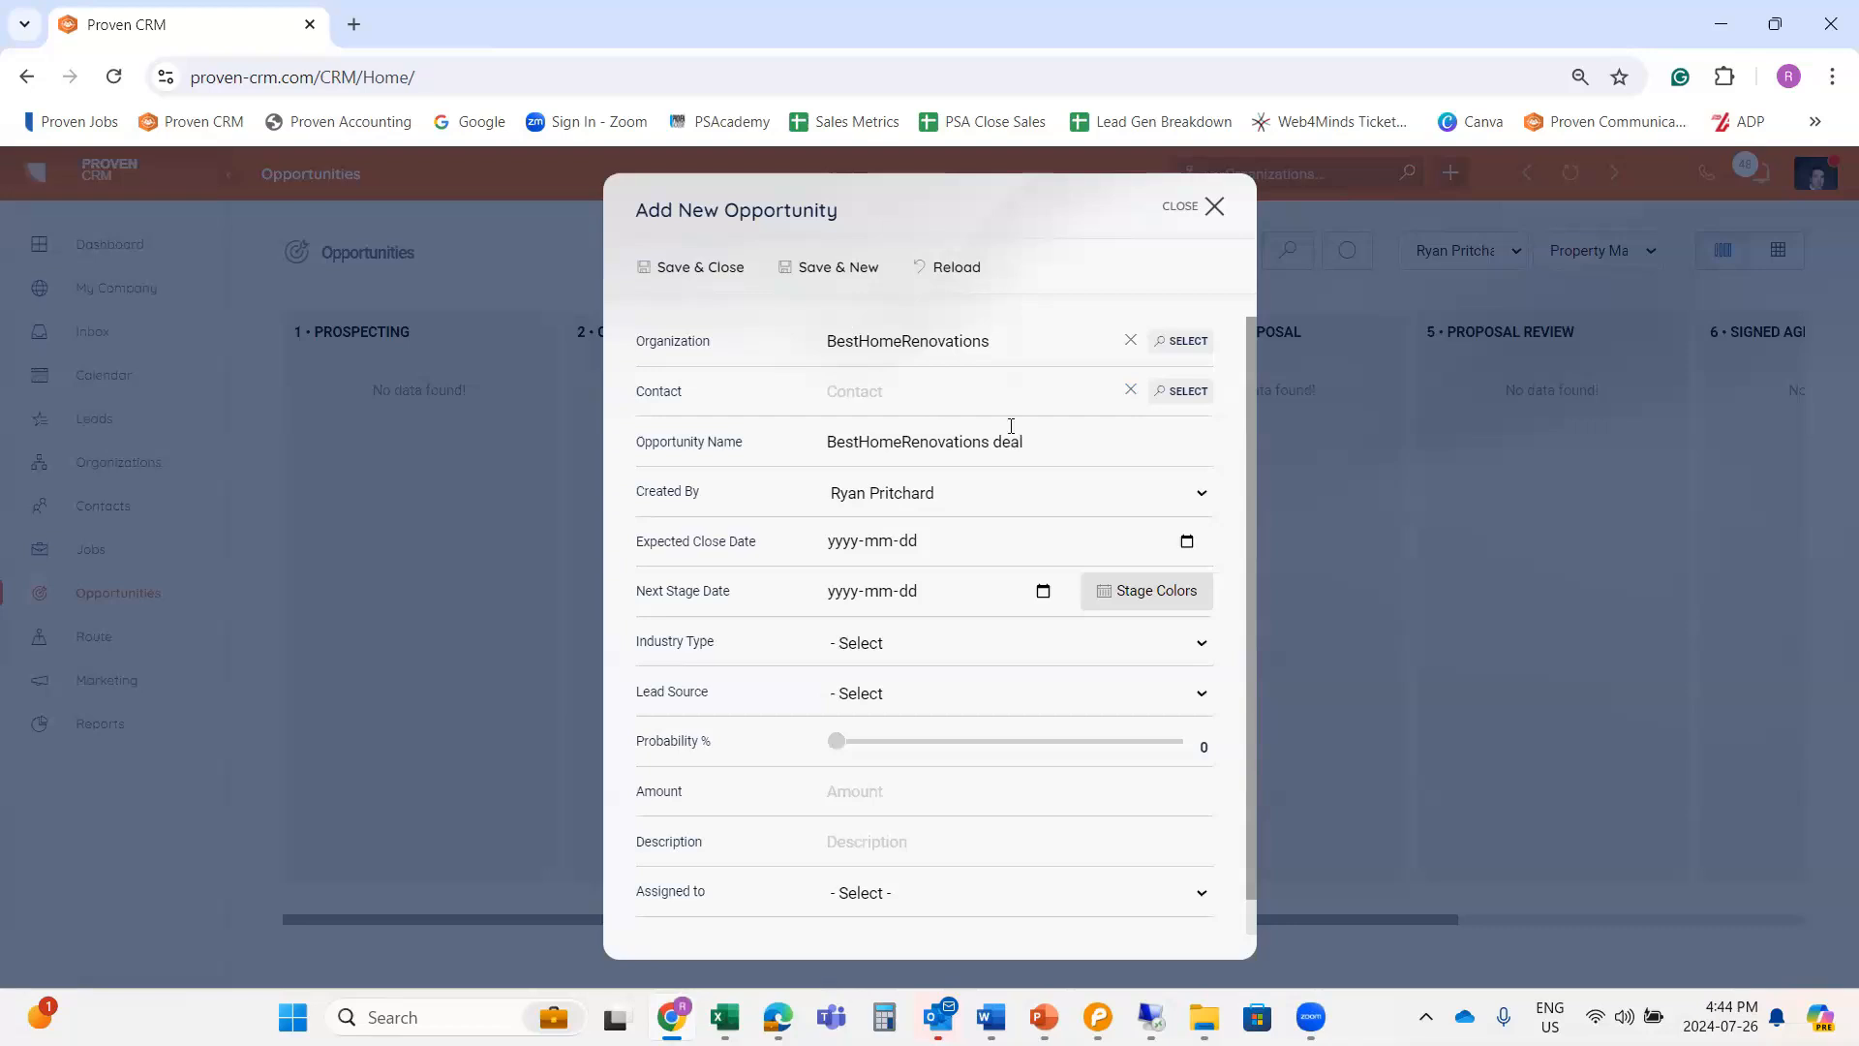
Rename the new opportunity as "MSA Proposal".
{"action": "left_click", "coordinate": [820, 442]}
{"action": "key", "text": "ctrl+shift+Right"}
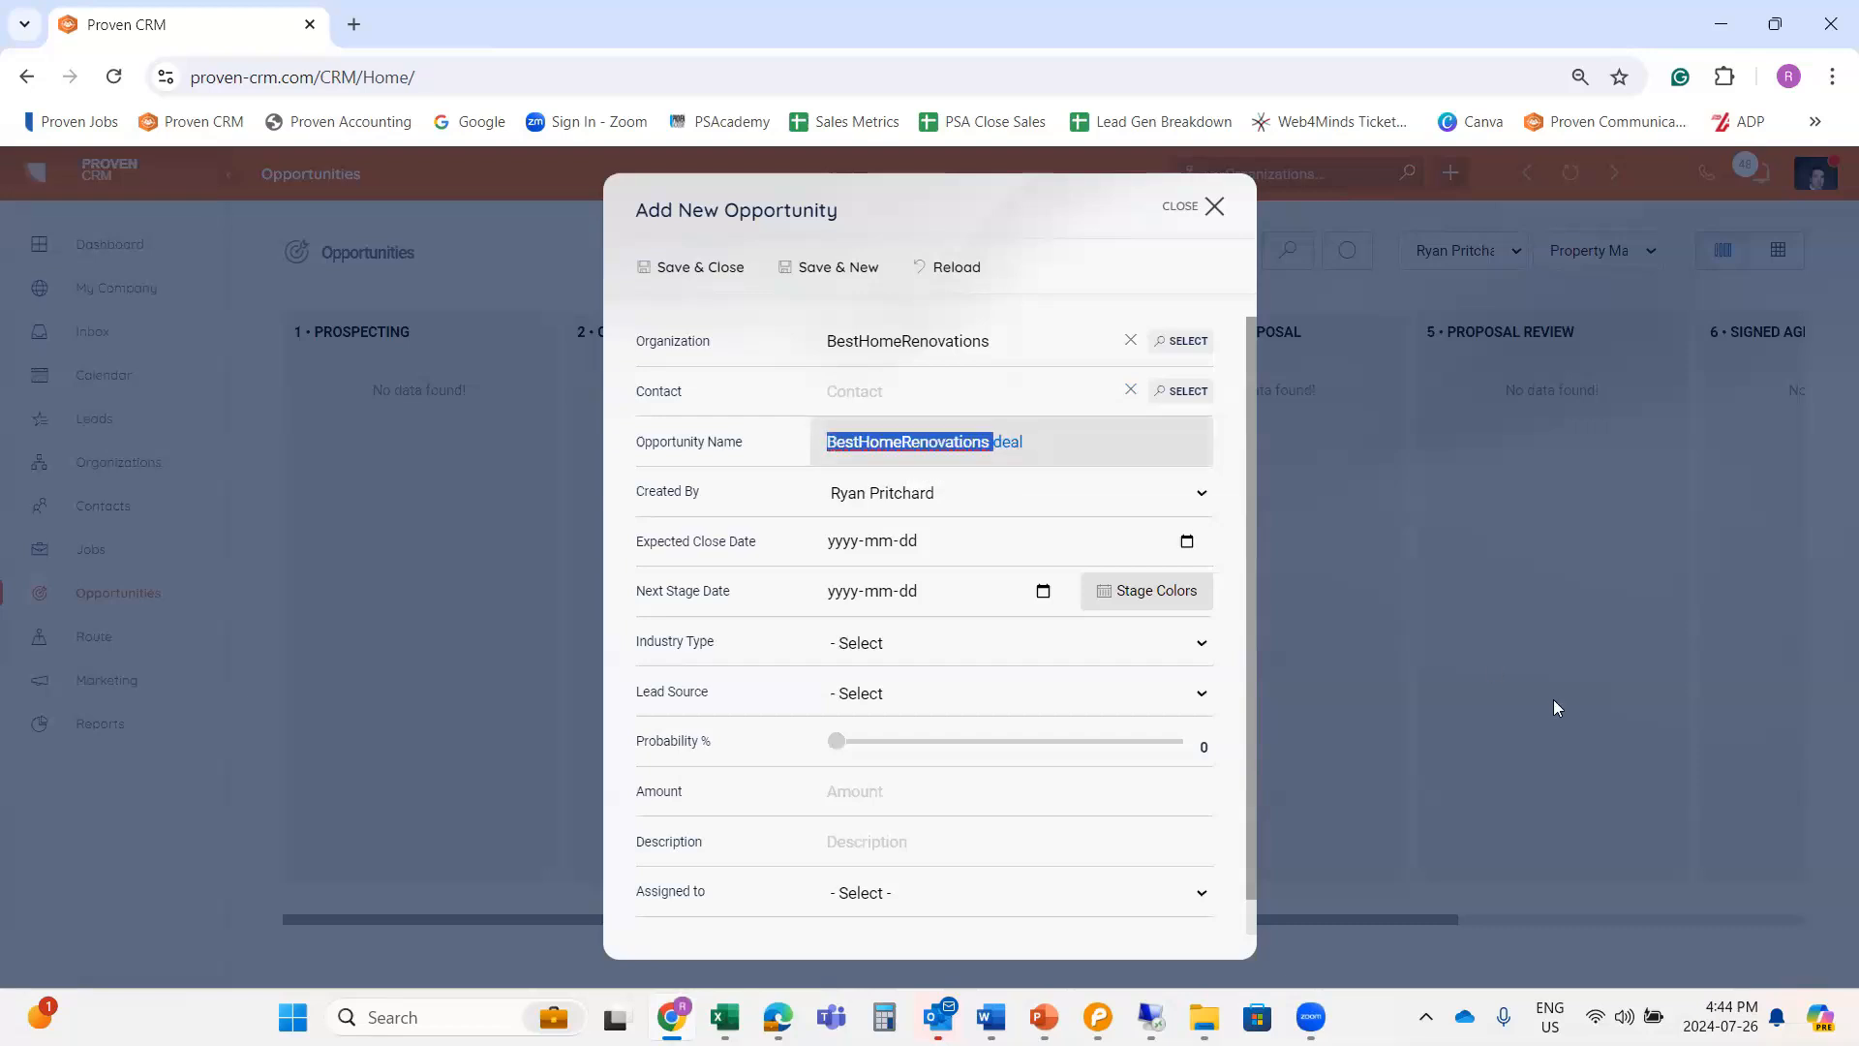
{"action": "type", "text": "MSA "}
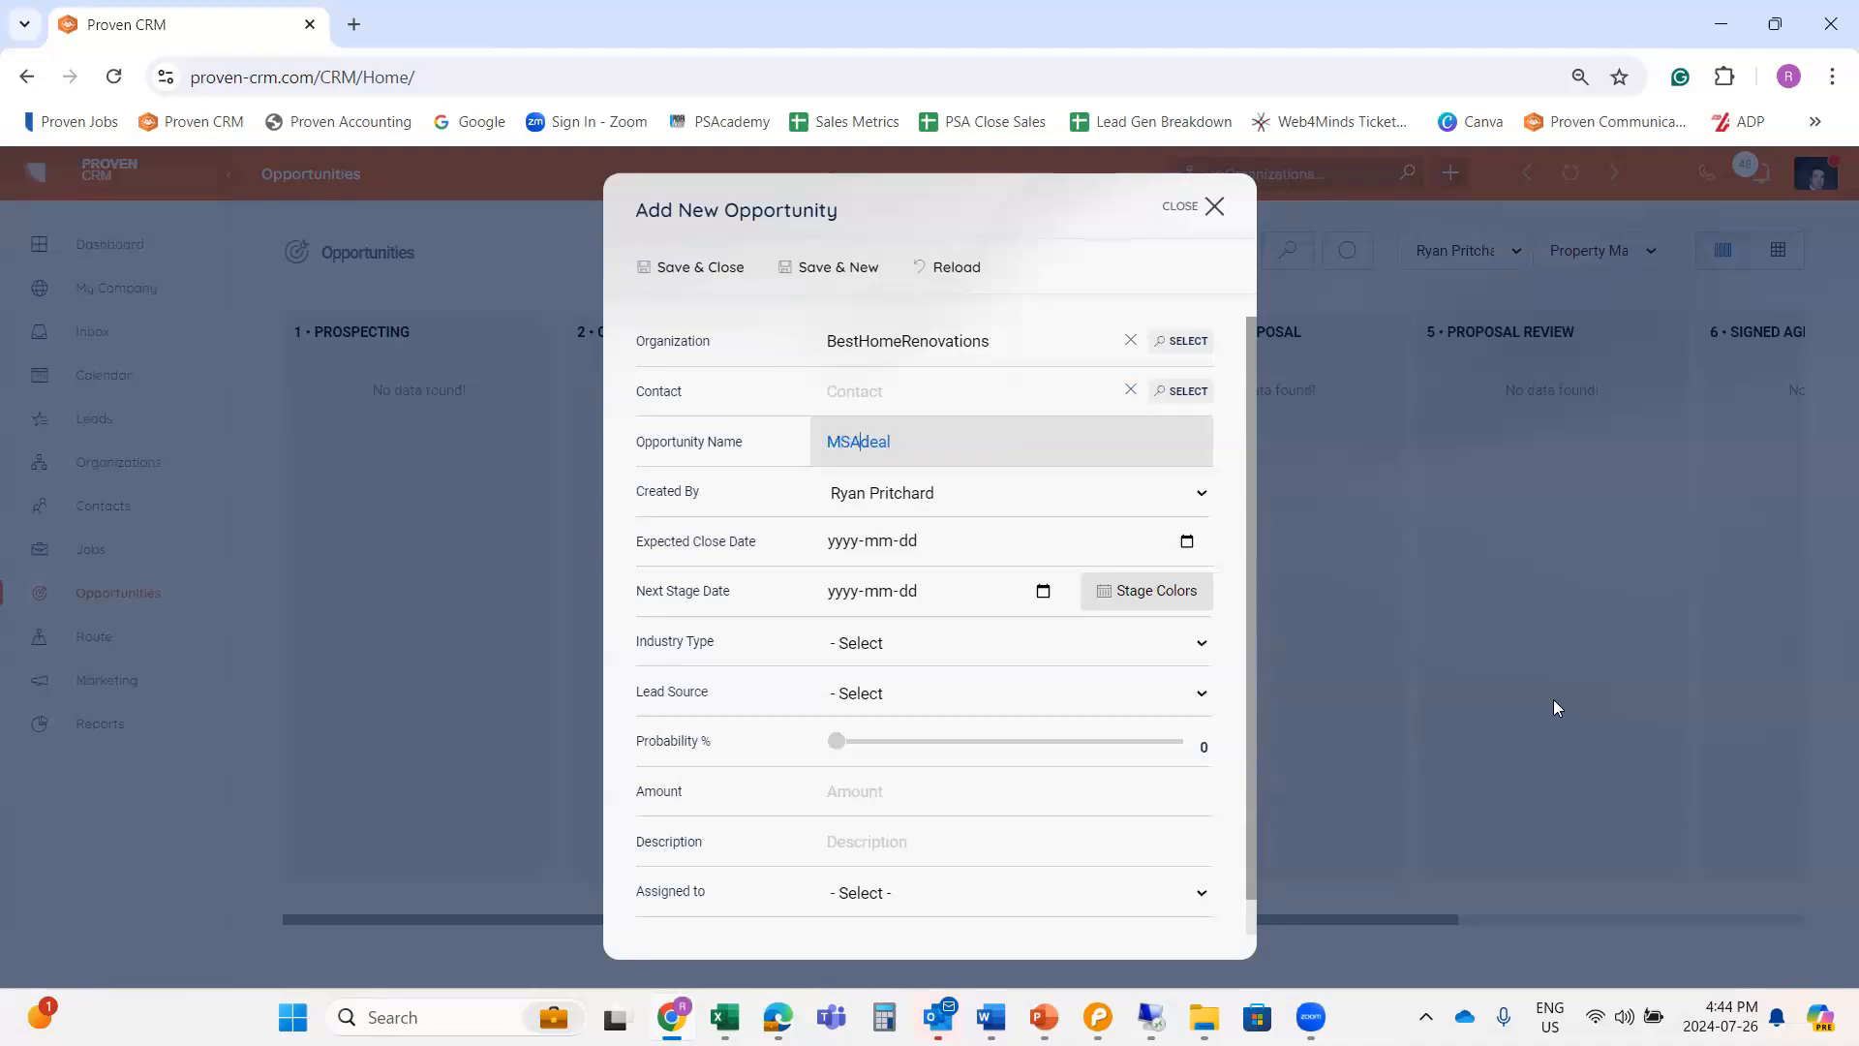
{"action": "type", "text": "Proposal"}
{"action": "key", "text": "Delete"}
{"action": "key", "text": "Delete"}
{"action": "key", "text": "Delete"}
{"action": "key", "text": "Delete"}
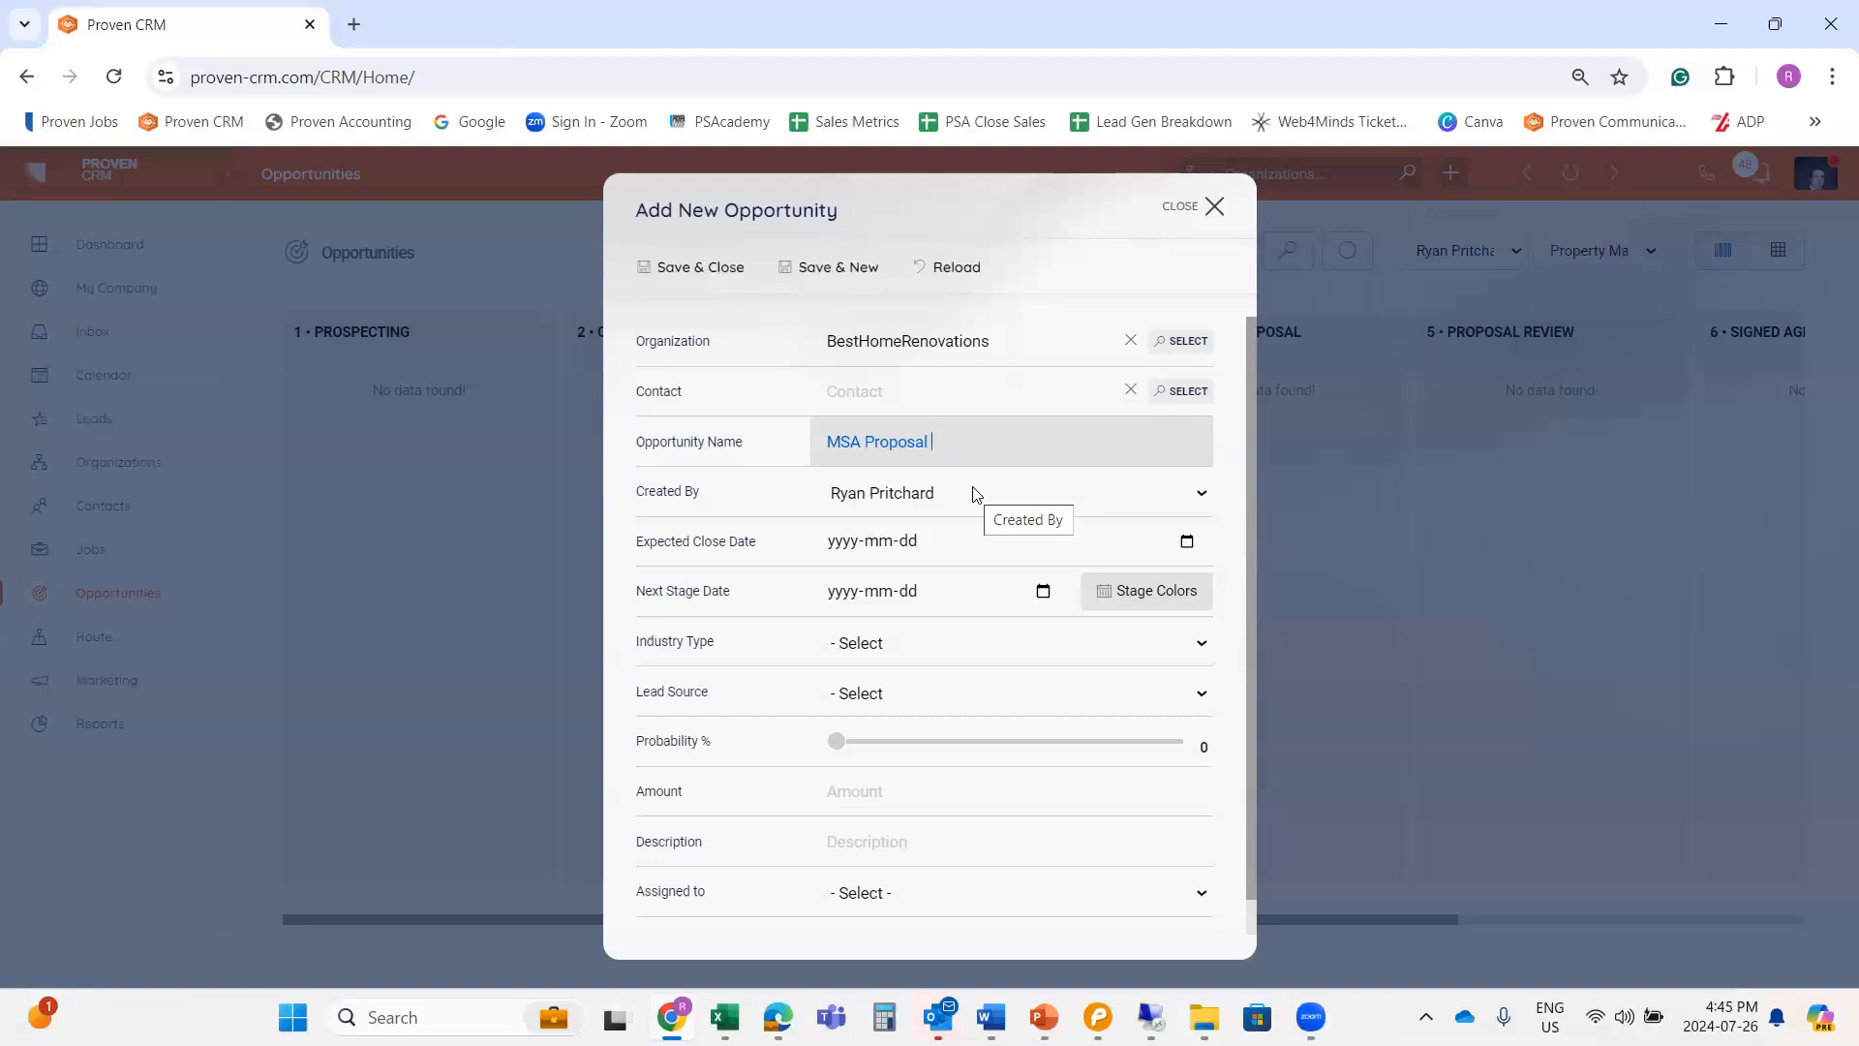
Assign the organization's listed contact to the opportunity and set the expected close date to 2024-09-30.
{"action": "left_click", "coordinate": [1185, 395]}
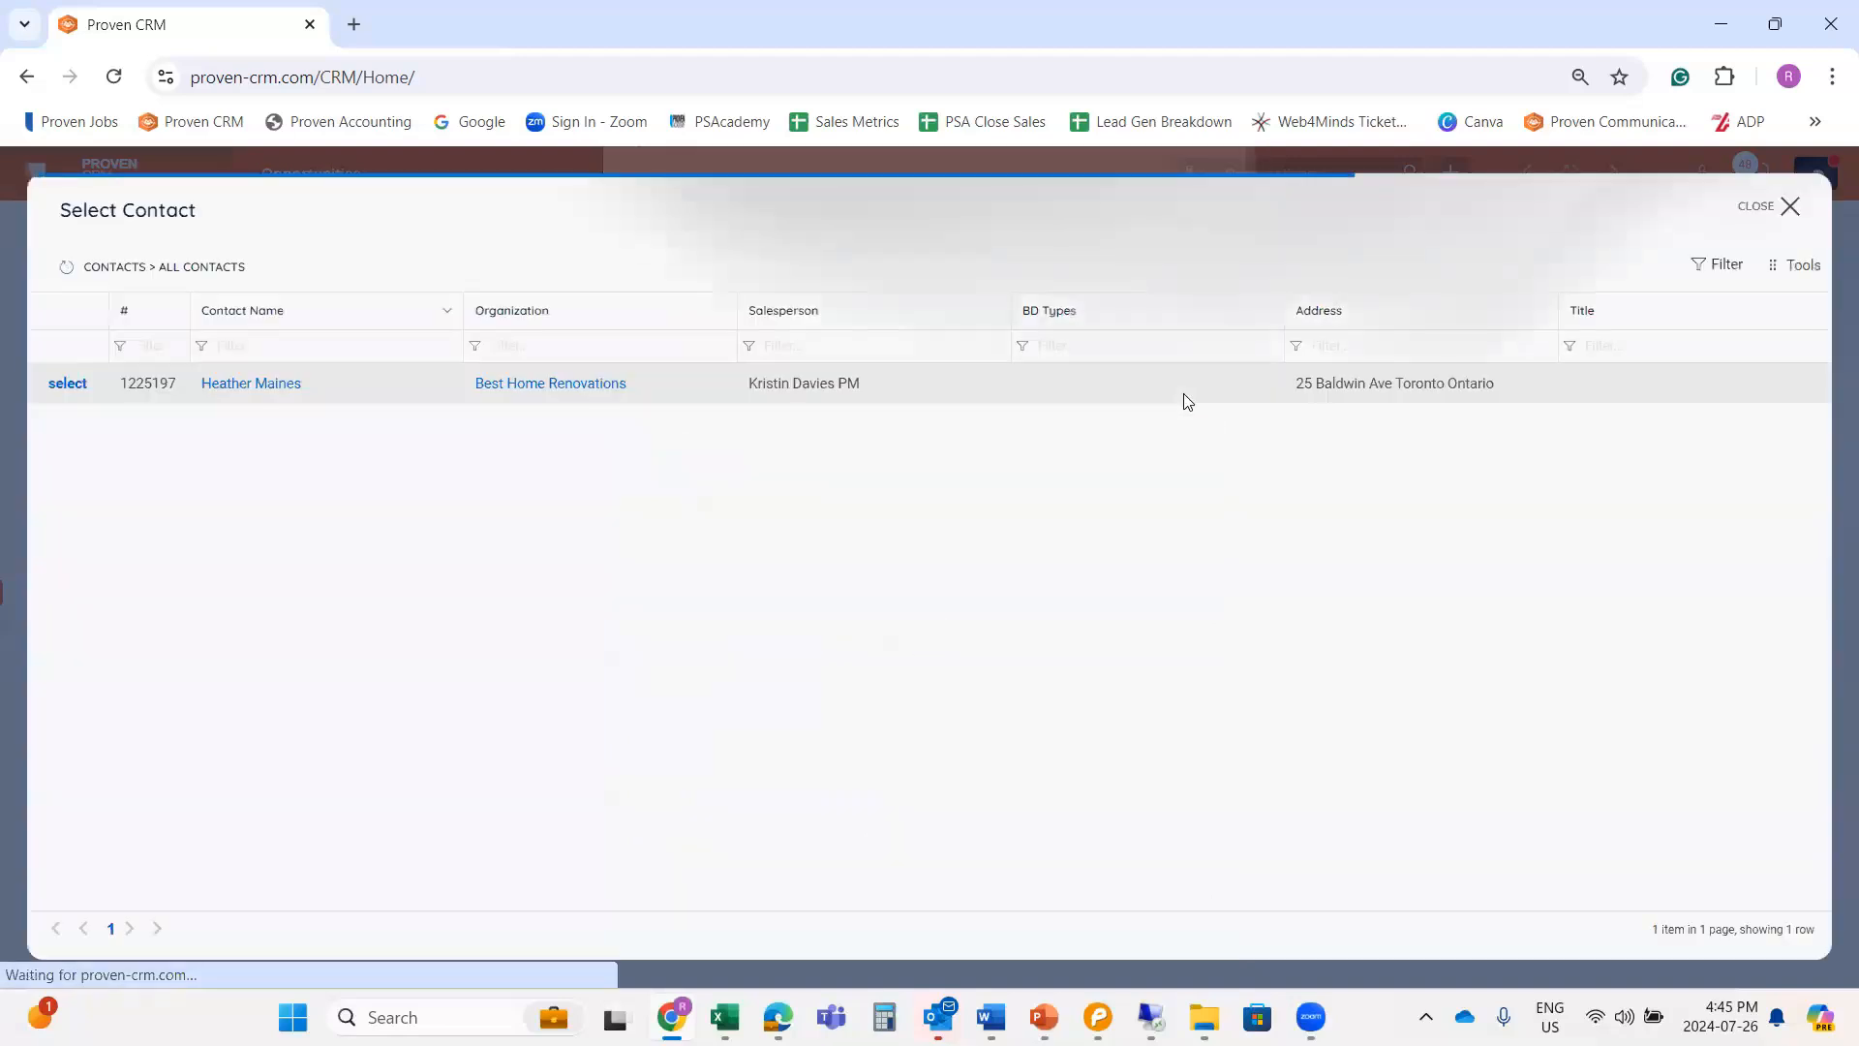
{"action": "left_click", "coordinate": [60, 386]}
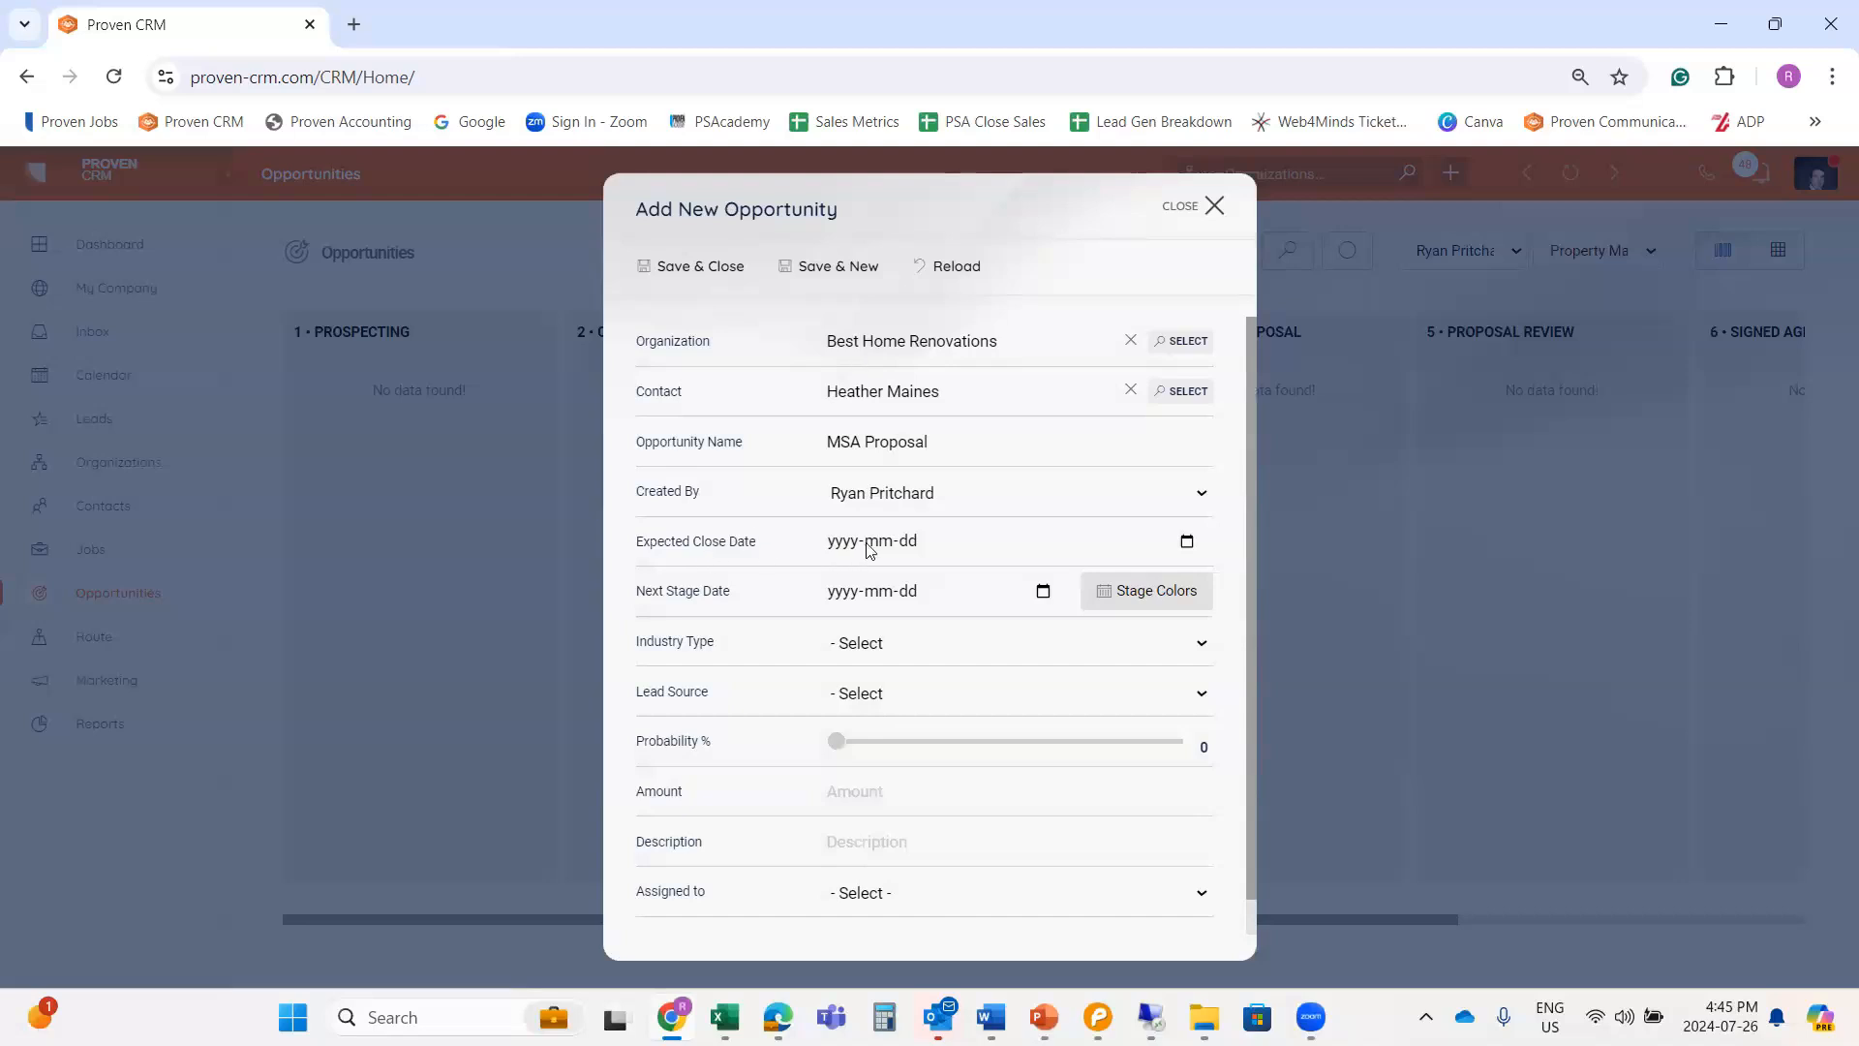
{"action": "left_click", "coordinate": [1188, 544]}
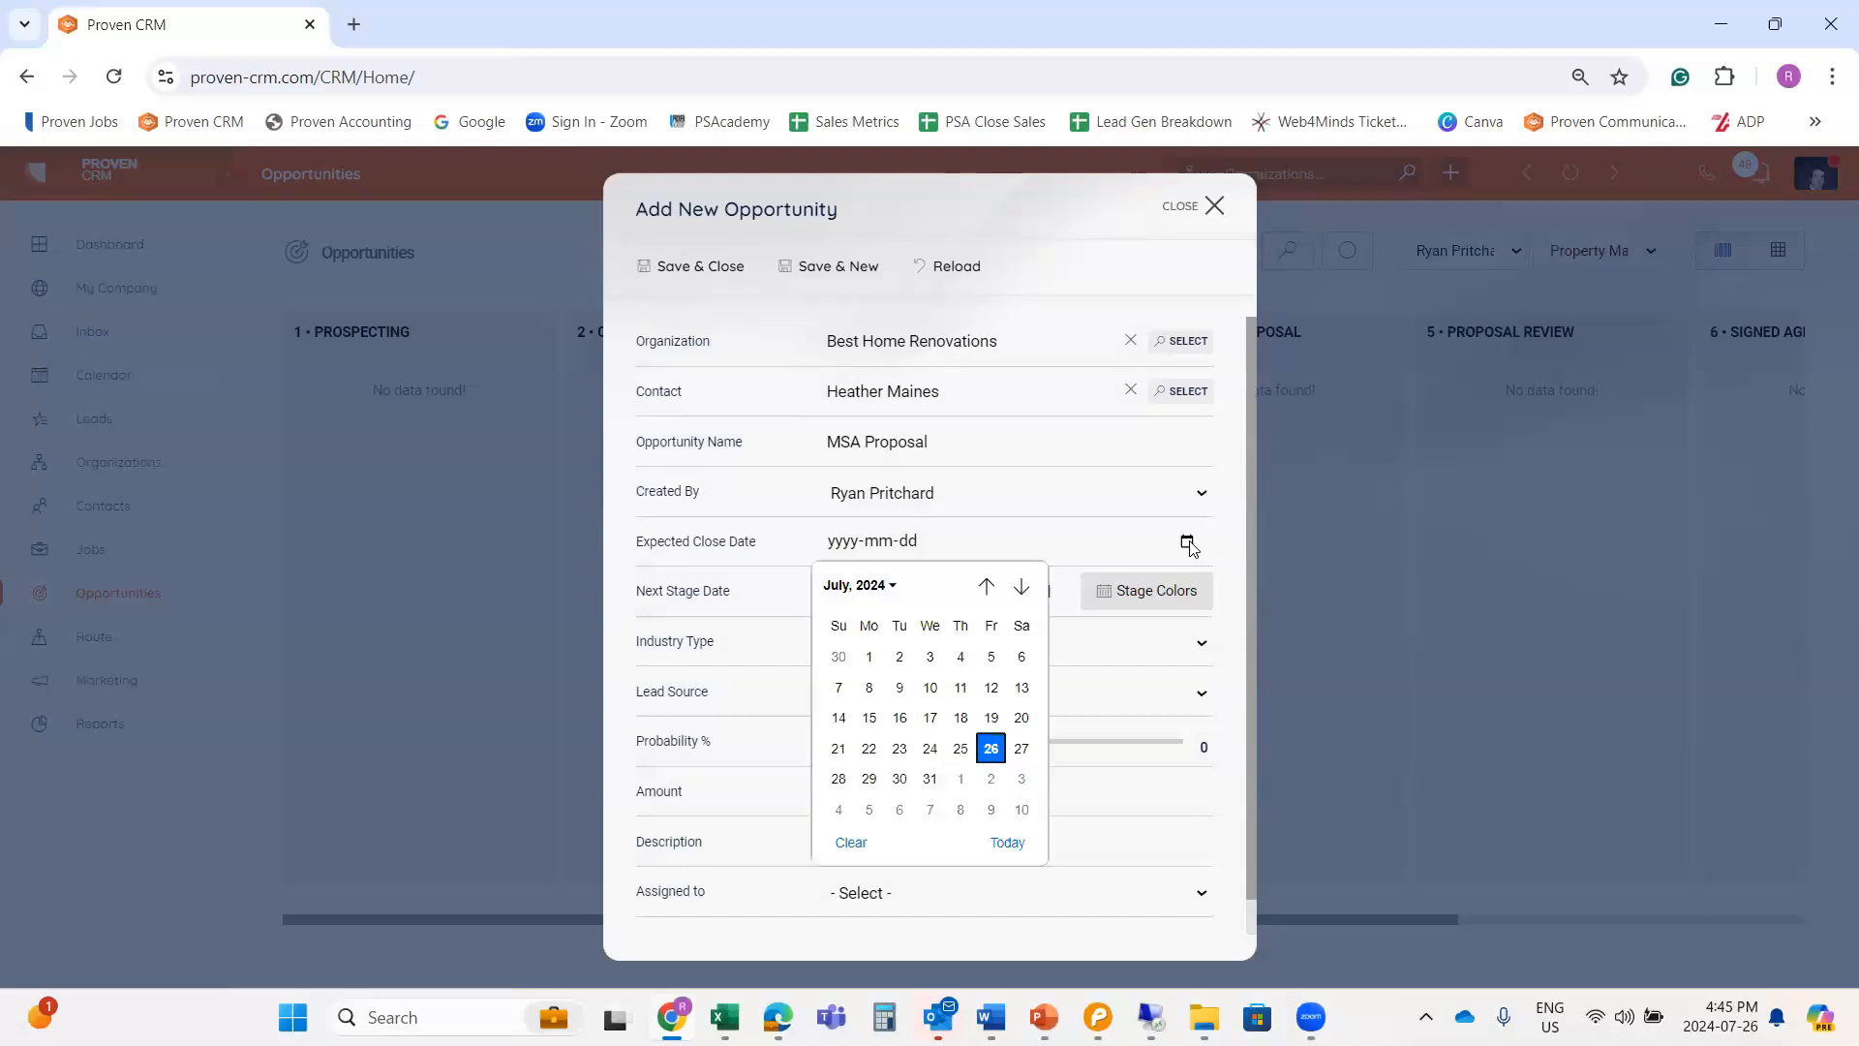
{"action": "left_click", "coordinate": [1021, 586]}
{"action": "left_click", "coordinate": [1022, 586]}
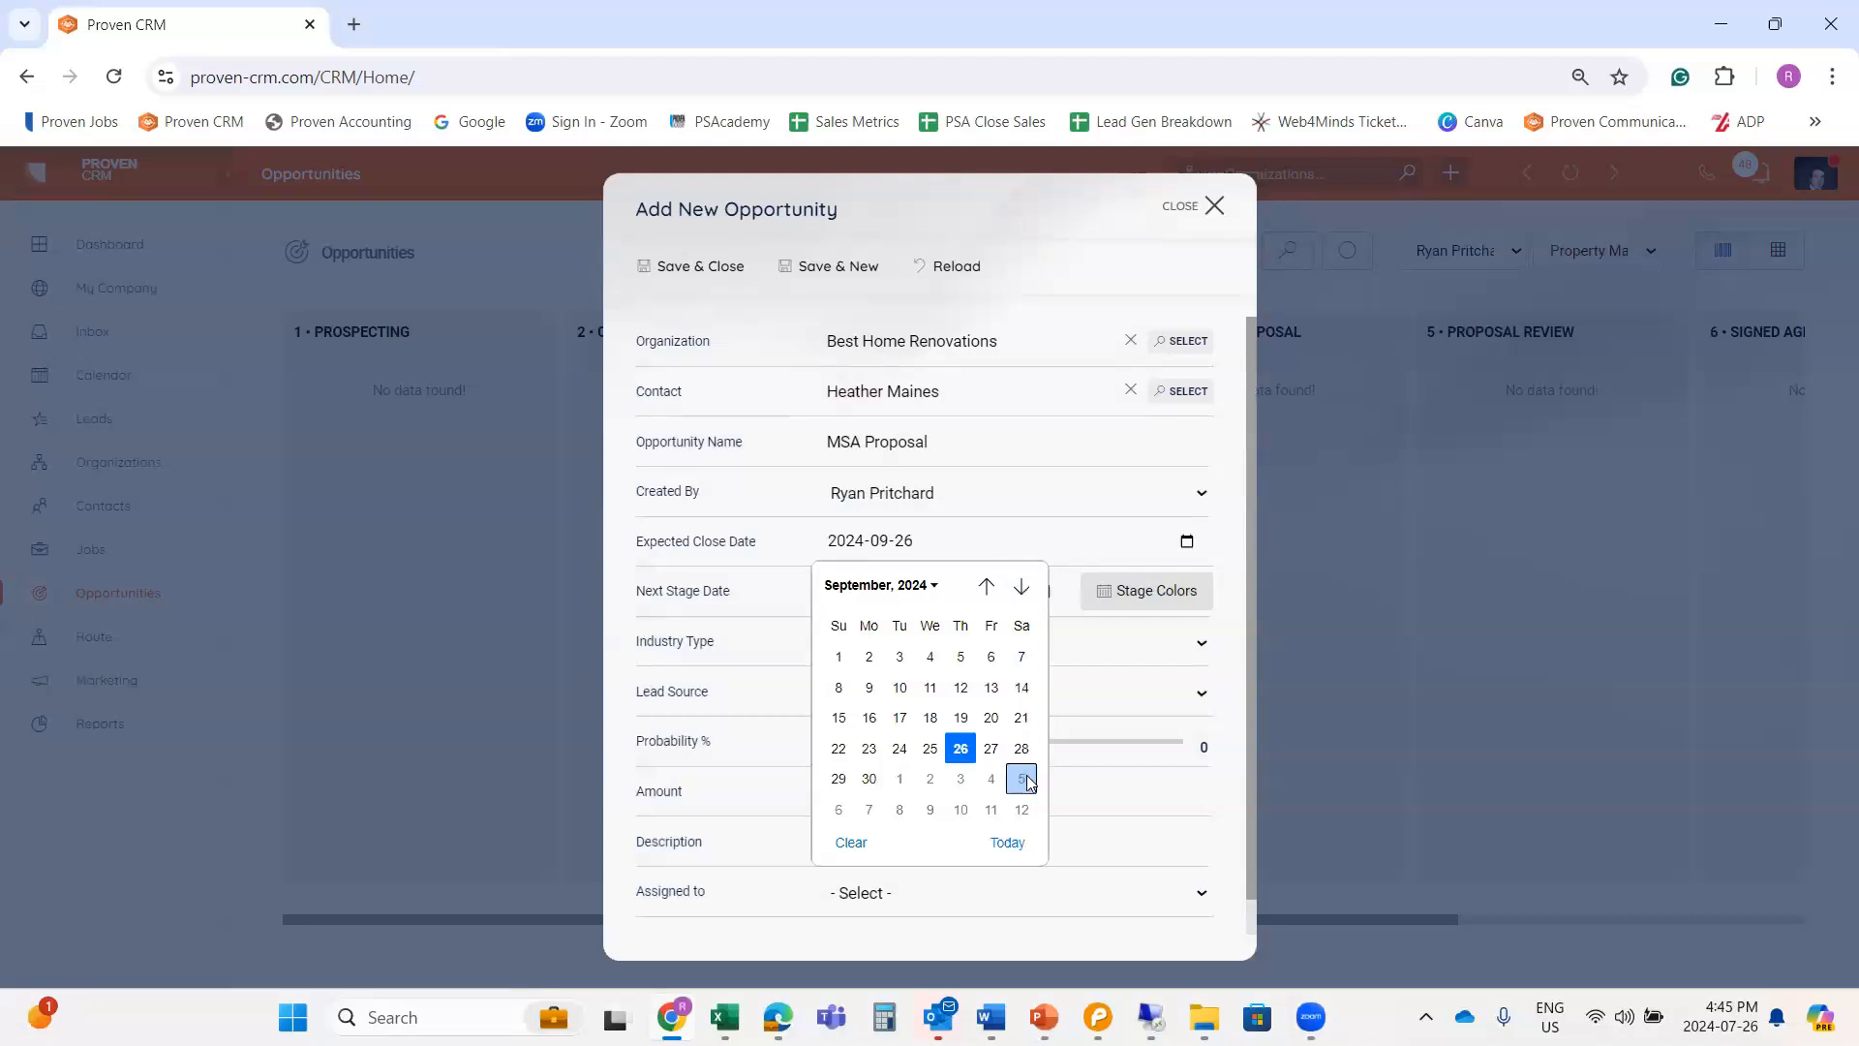
{"action": "left_click", "coordinate": [869, 778]}
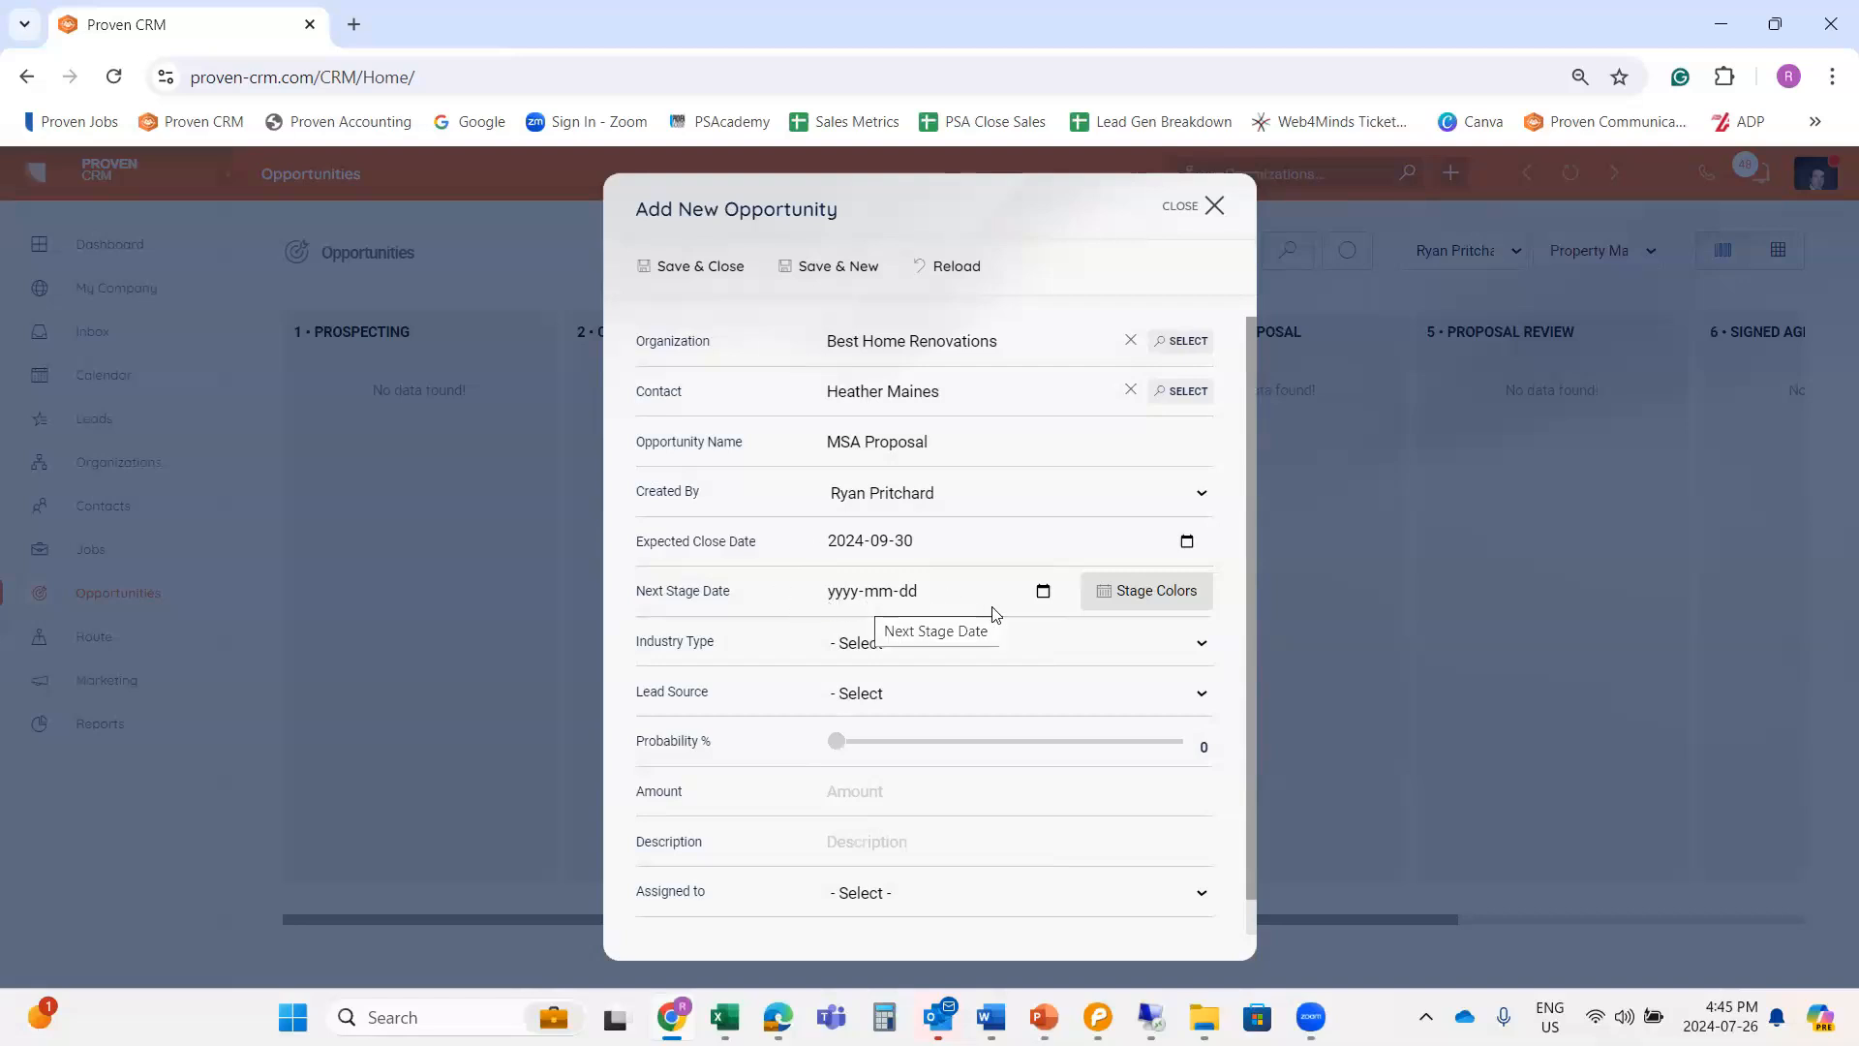
Set the new opportunity's next stage date to 2024-08-05.
{"action": "left_click", "coordinate": [1044, 593]}
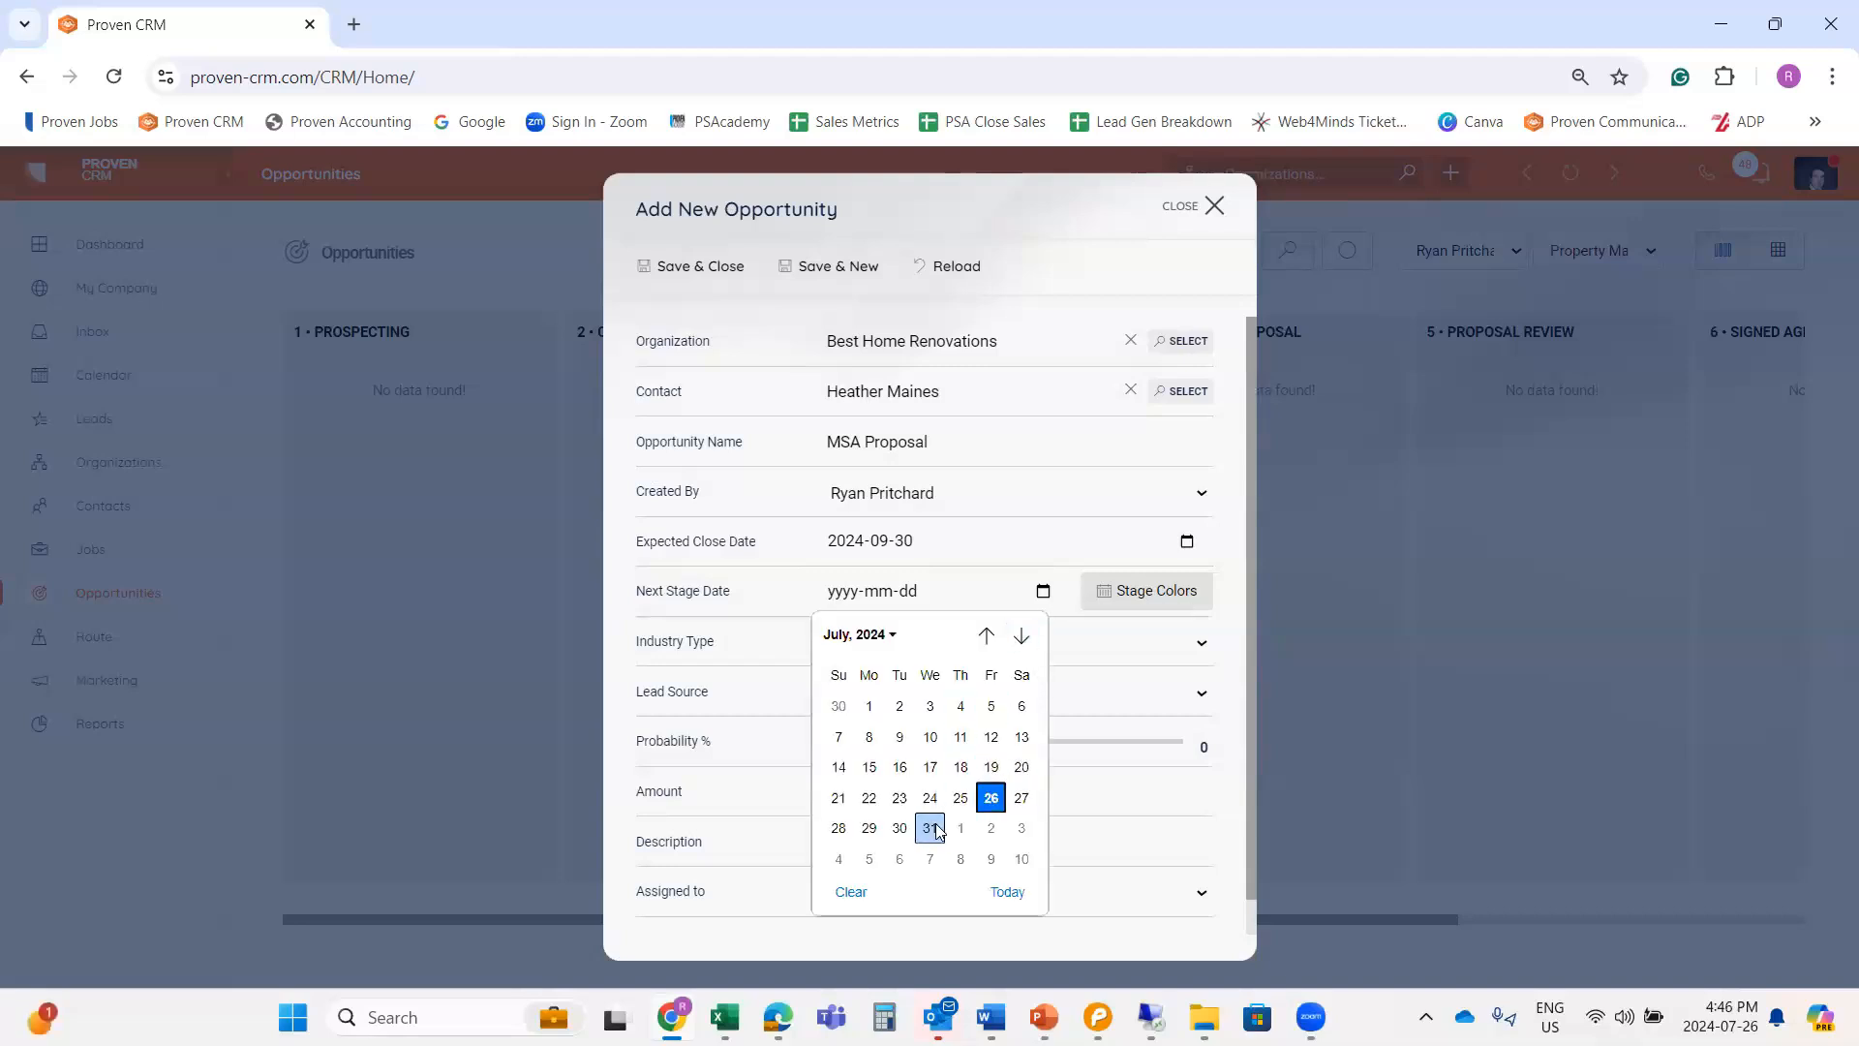
{"action": "left_click", "coordinate": [870, 859]}
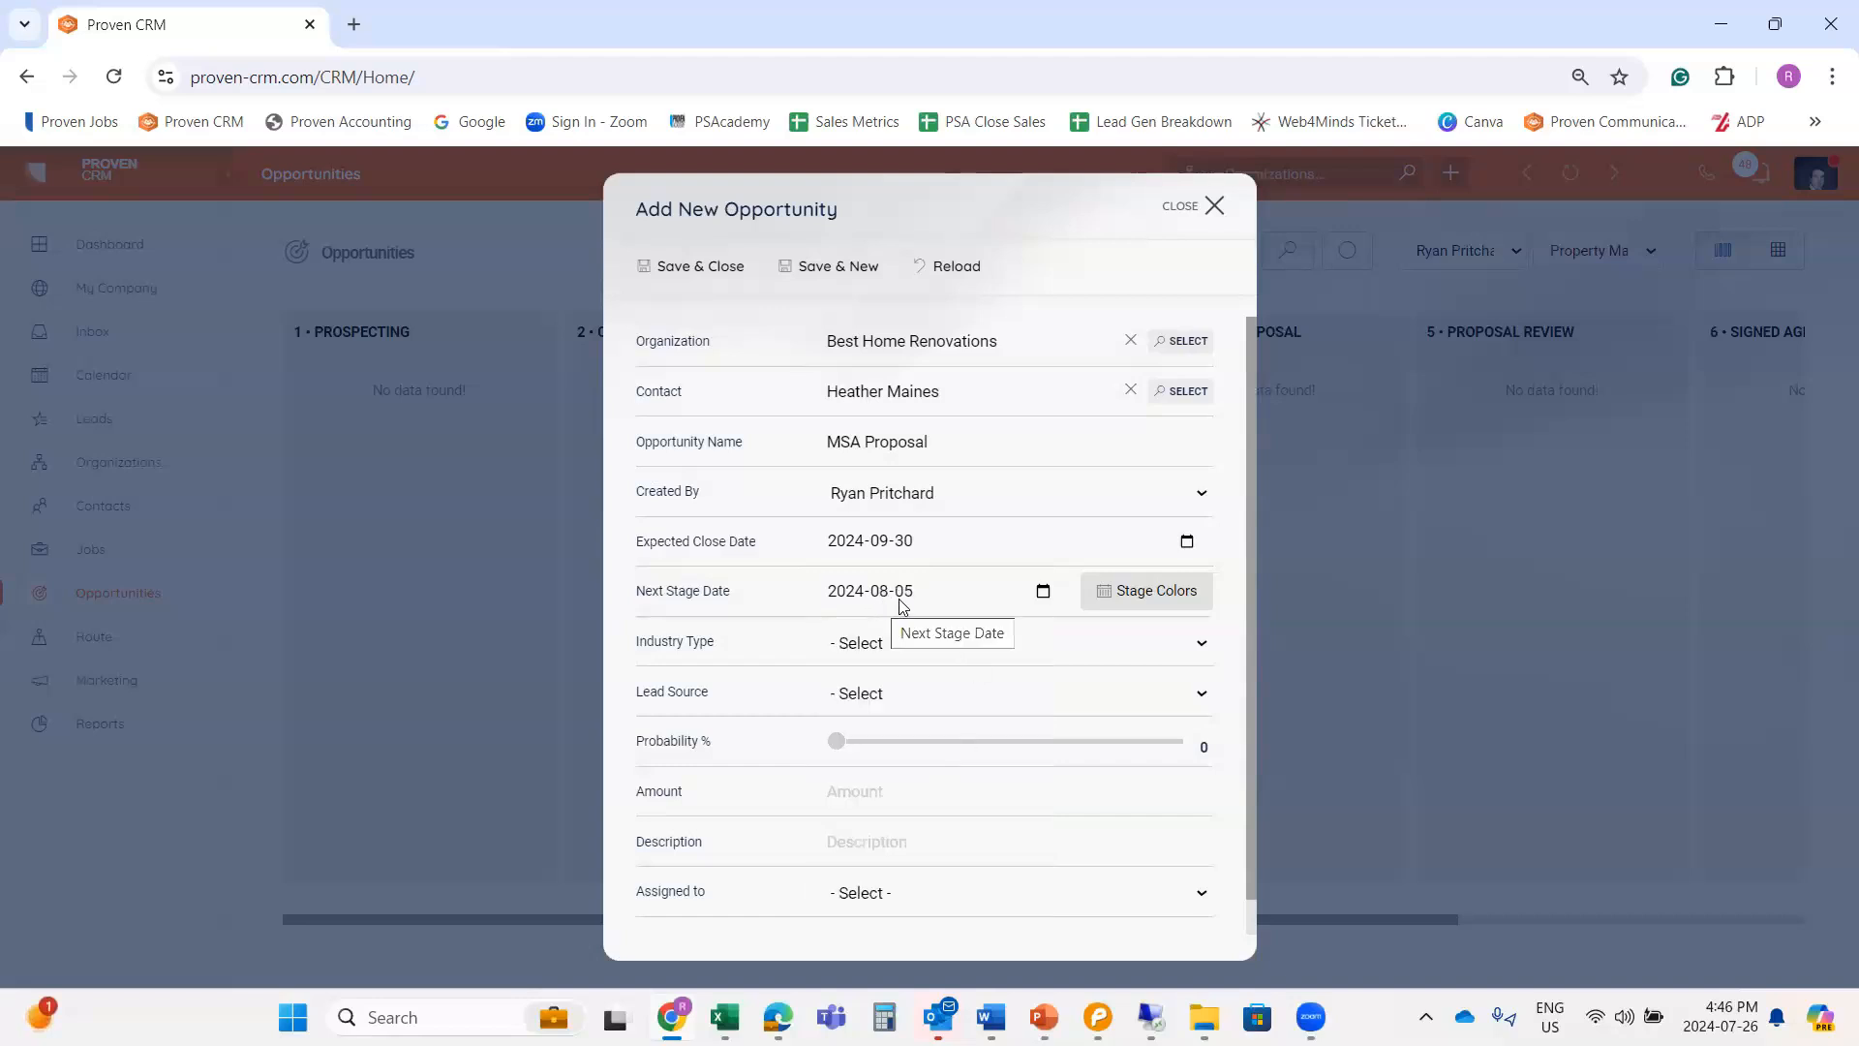
Review the opportunity stage colors, including the color choices and the last-days setting for a new entry.
{"action": "left_click", "coordinate": [1123, 596]}
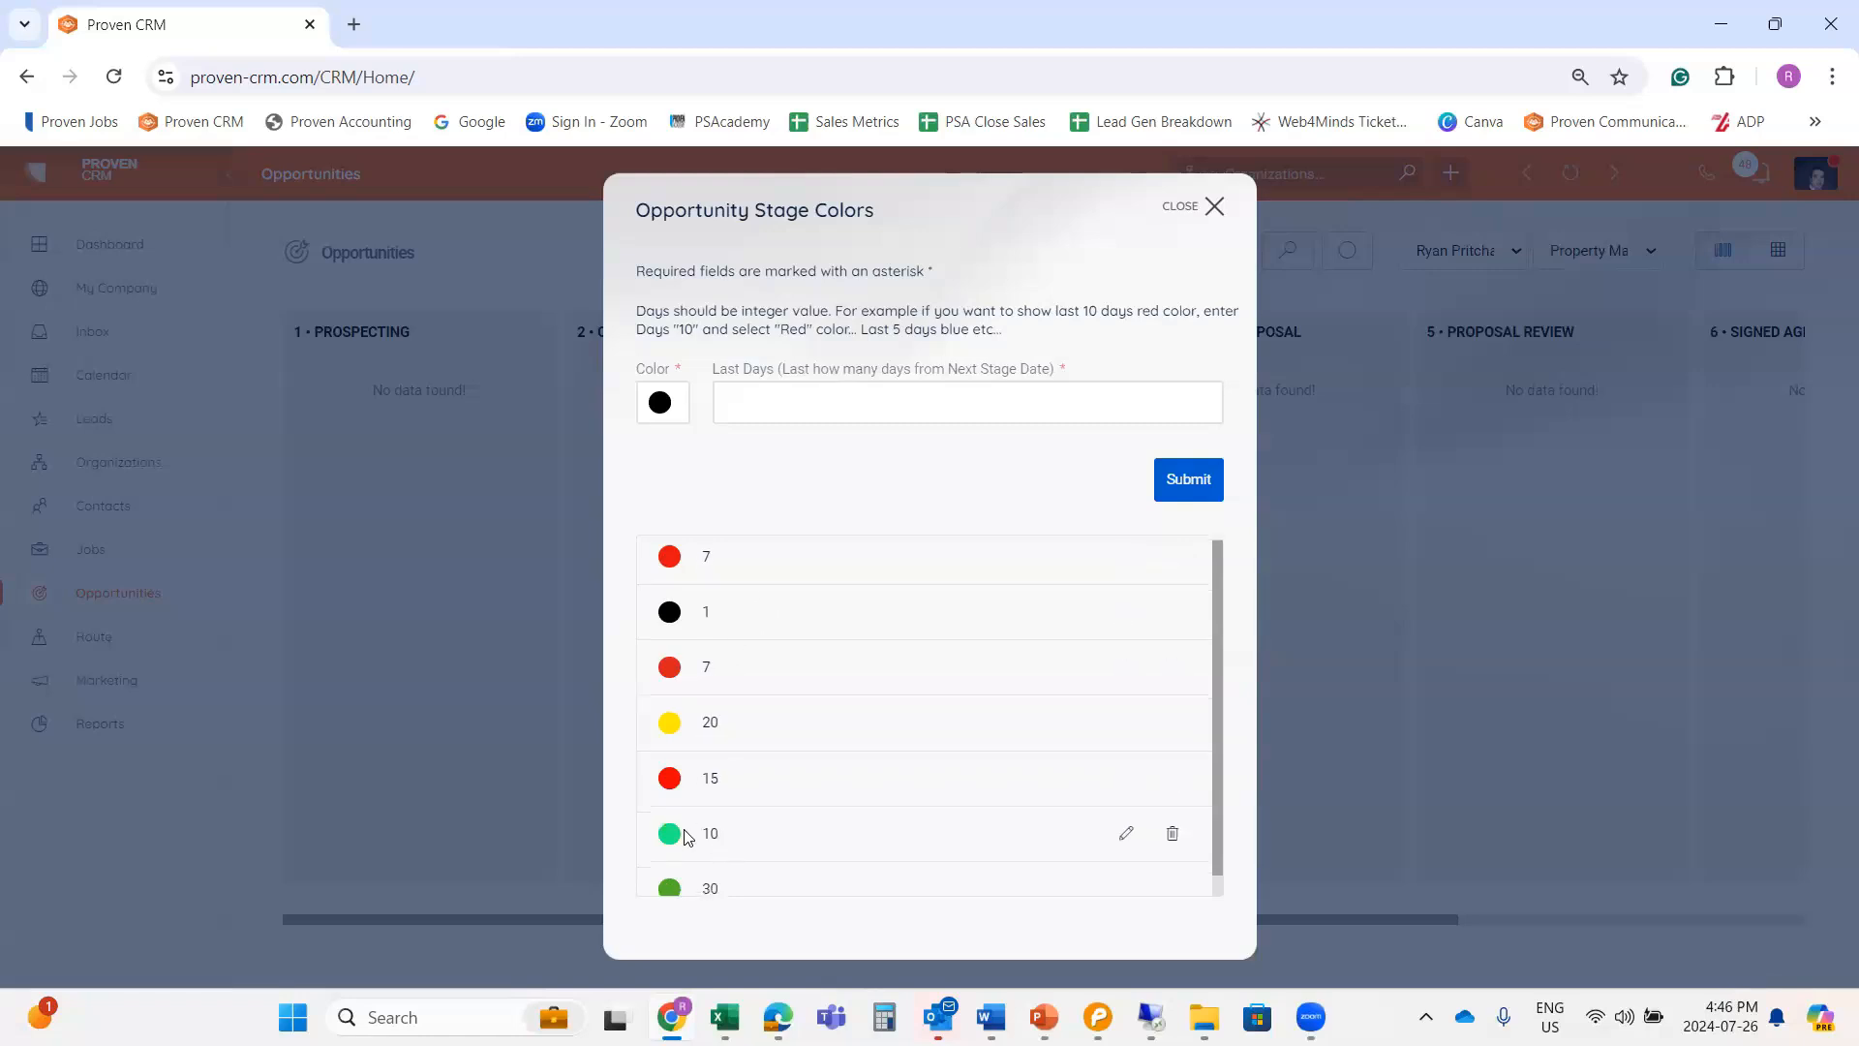
{"action": "scroll", "coordinate": [678, 852], "scroll_direction": "down", "scroll_amount": 1}
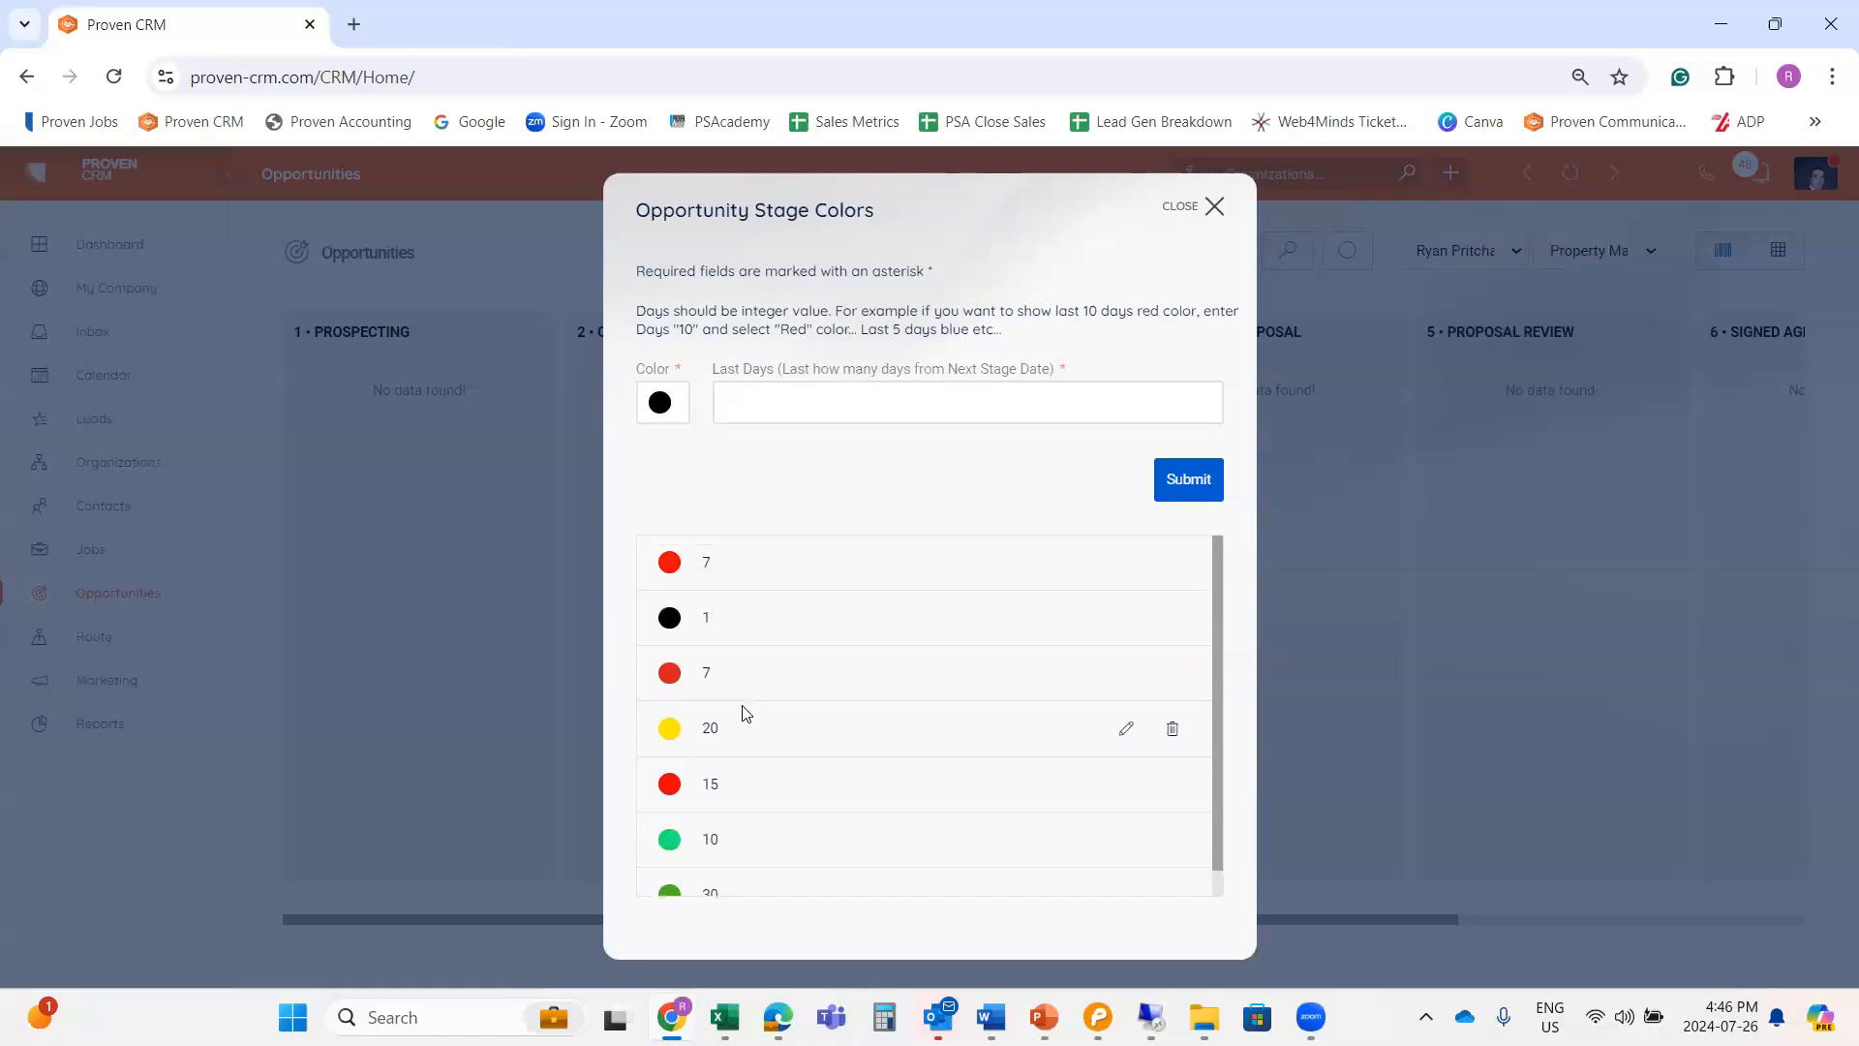
{"action": "left_click", "coordinate": [657, 405]}
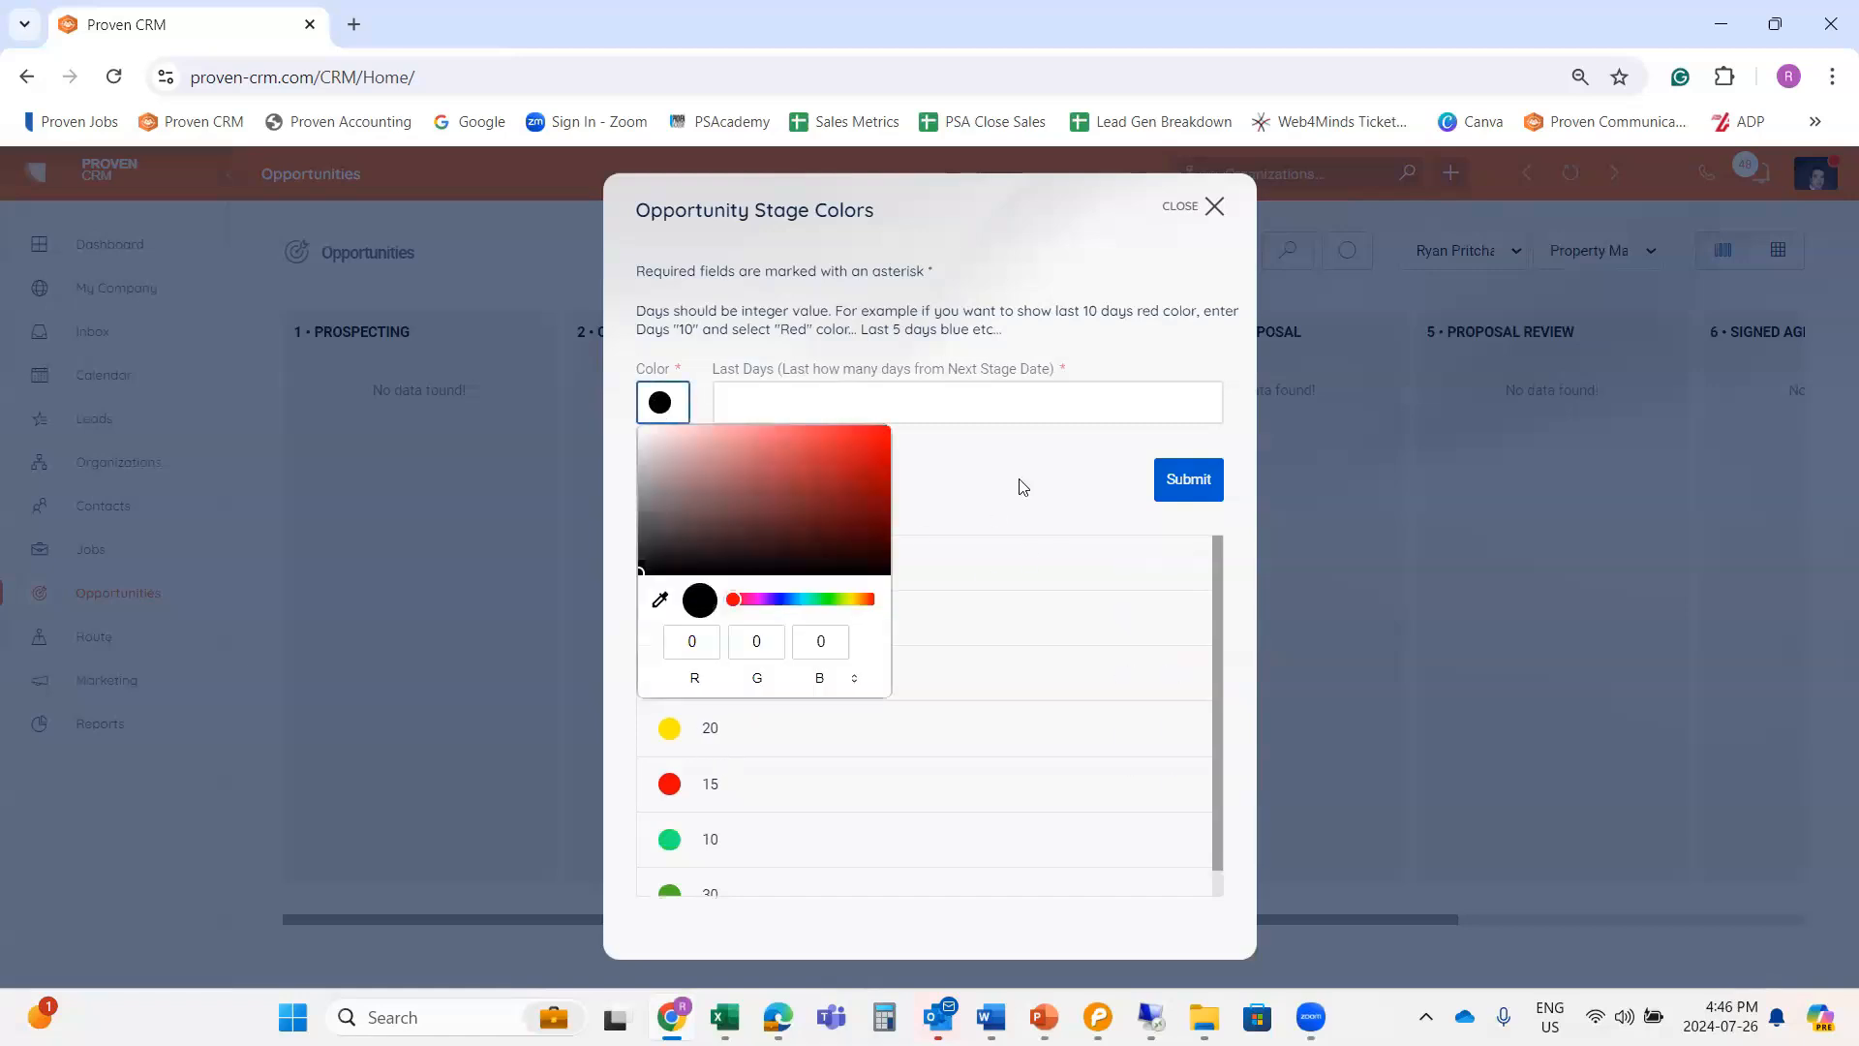
{"action": "left_click", "coordinate": [719, 397]}
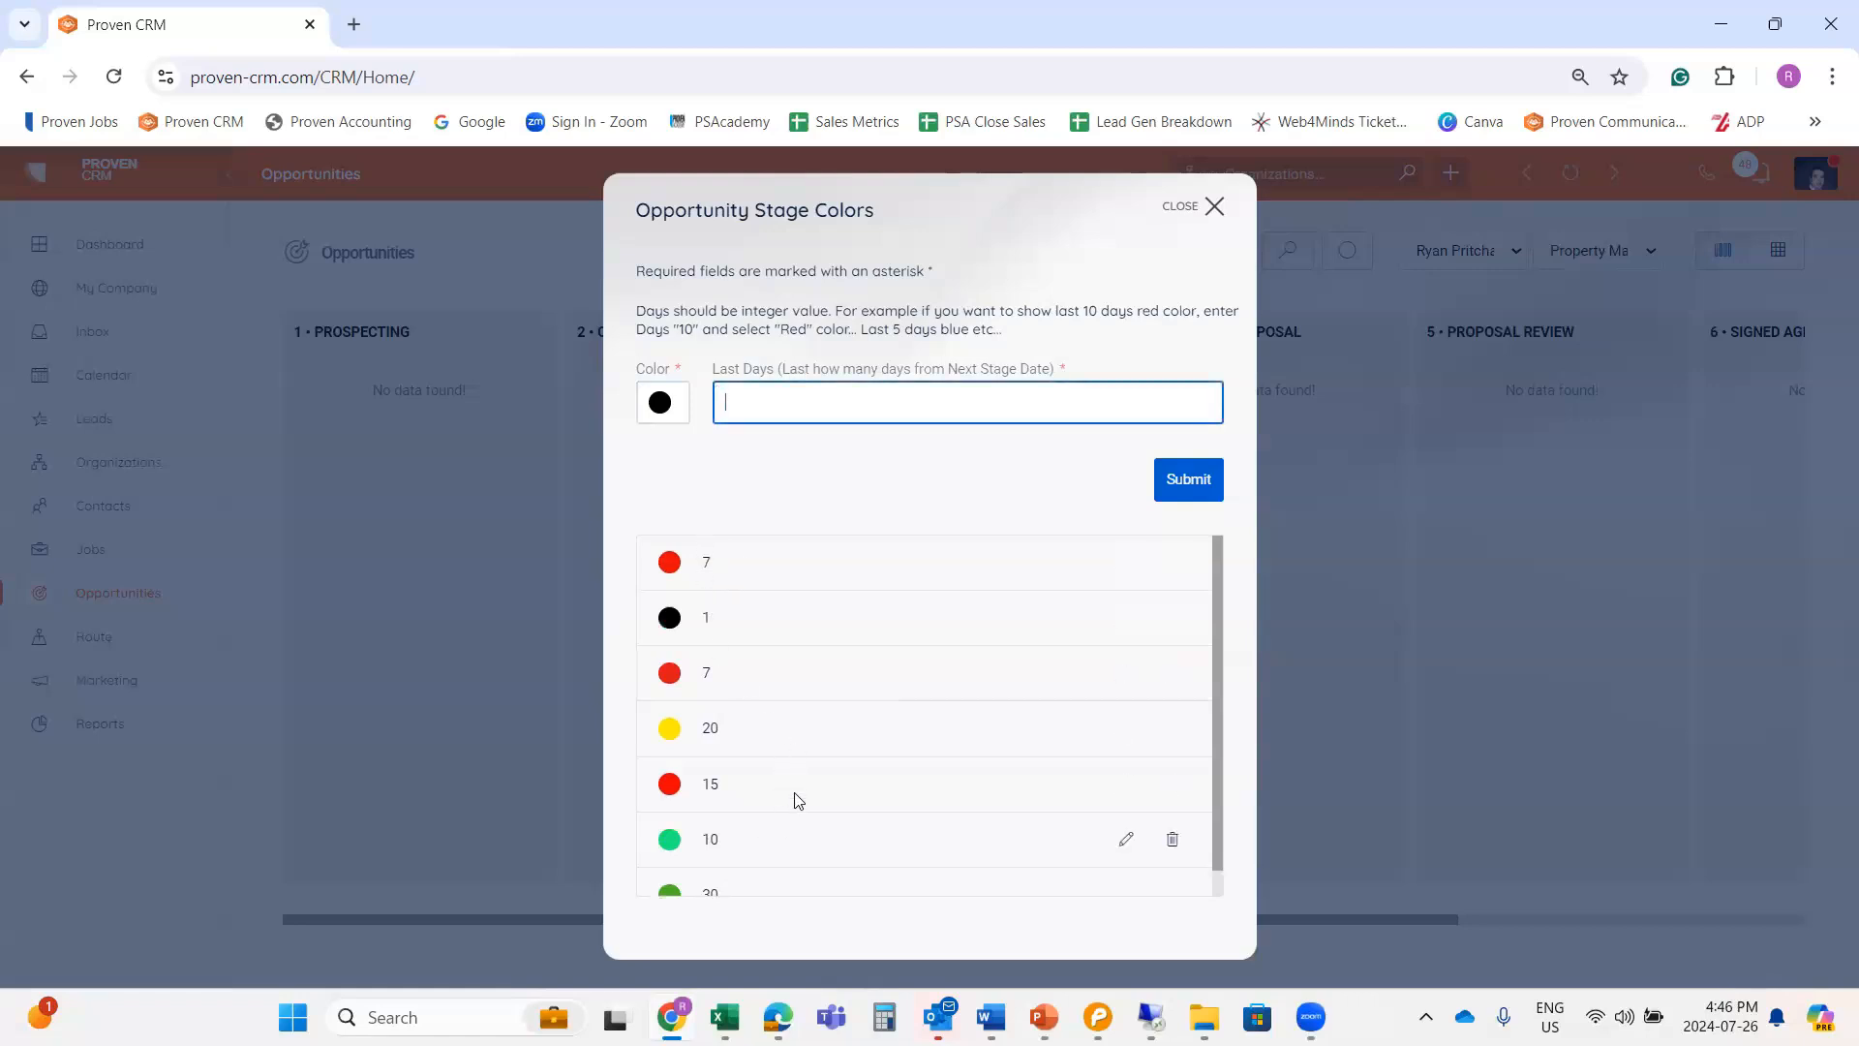
{"action": "left_click", "coordinate": [1195, 212]}
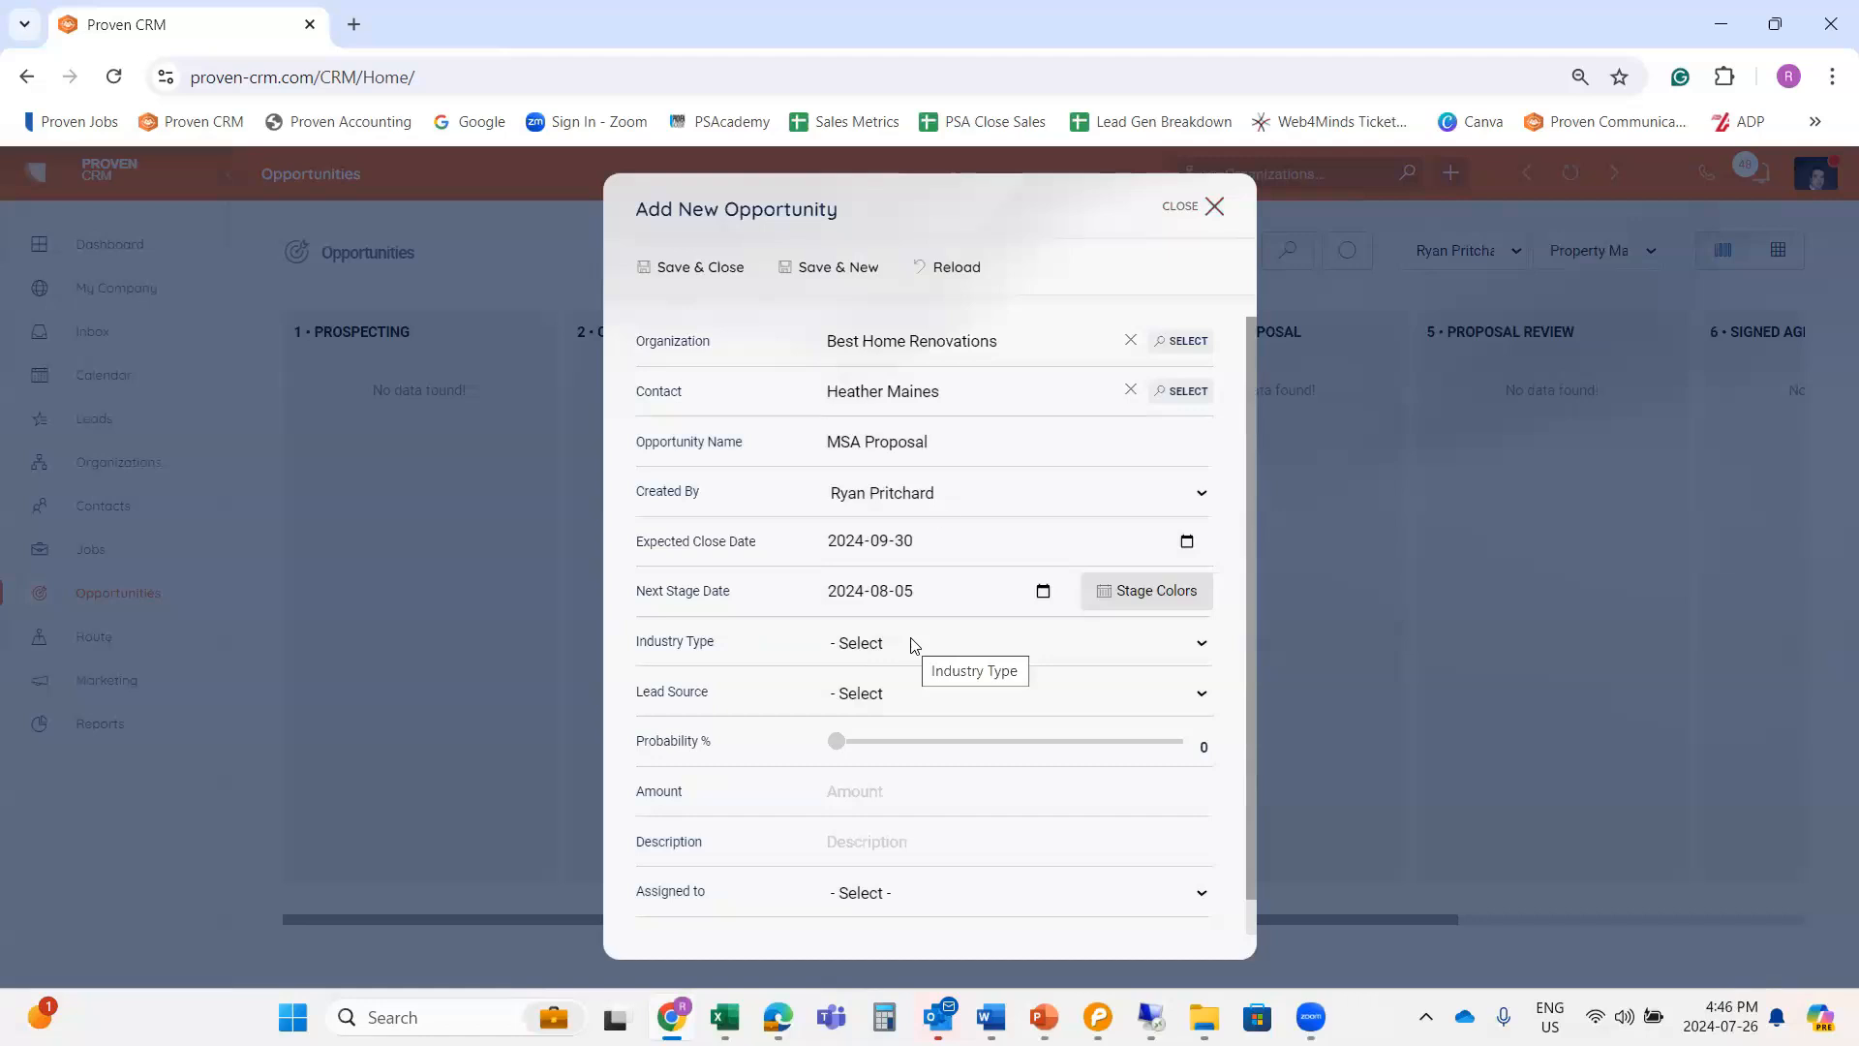
Set the industry type to Restoration Contractors and the lead source to Tradeshow, applying that lead source to the organization as well.
{"action": "left_click", "coordinate": [1210, 649]}
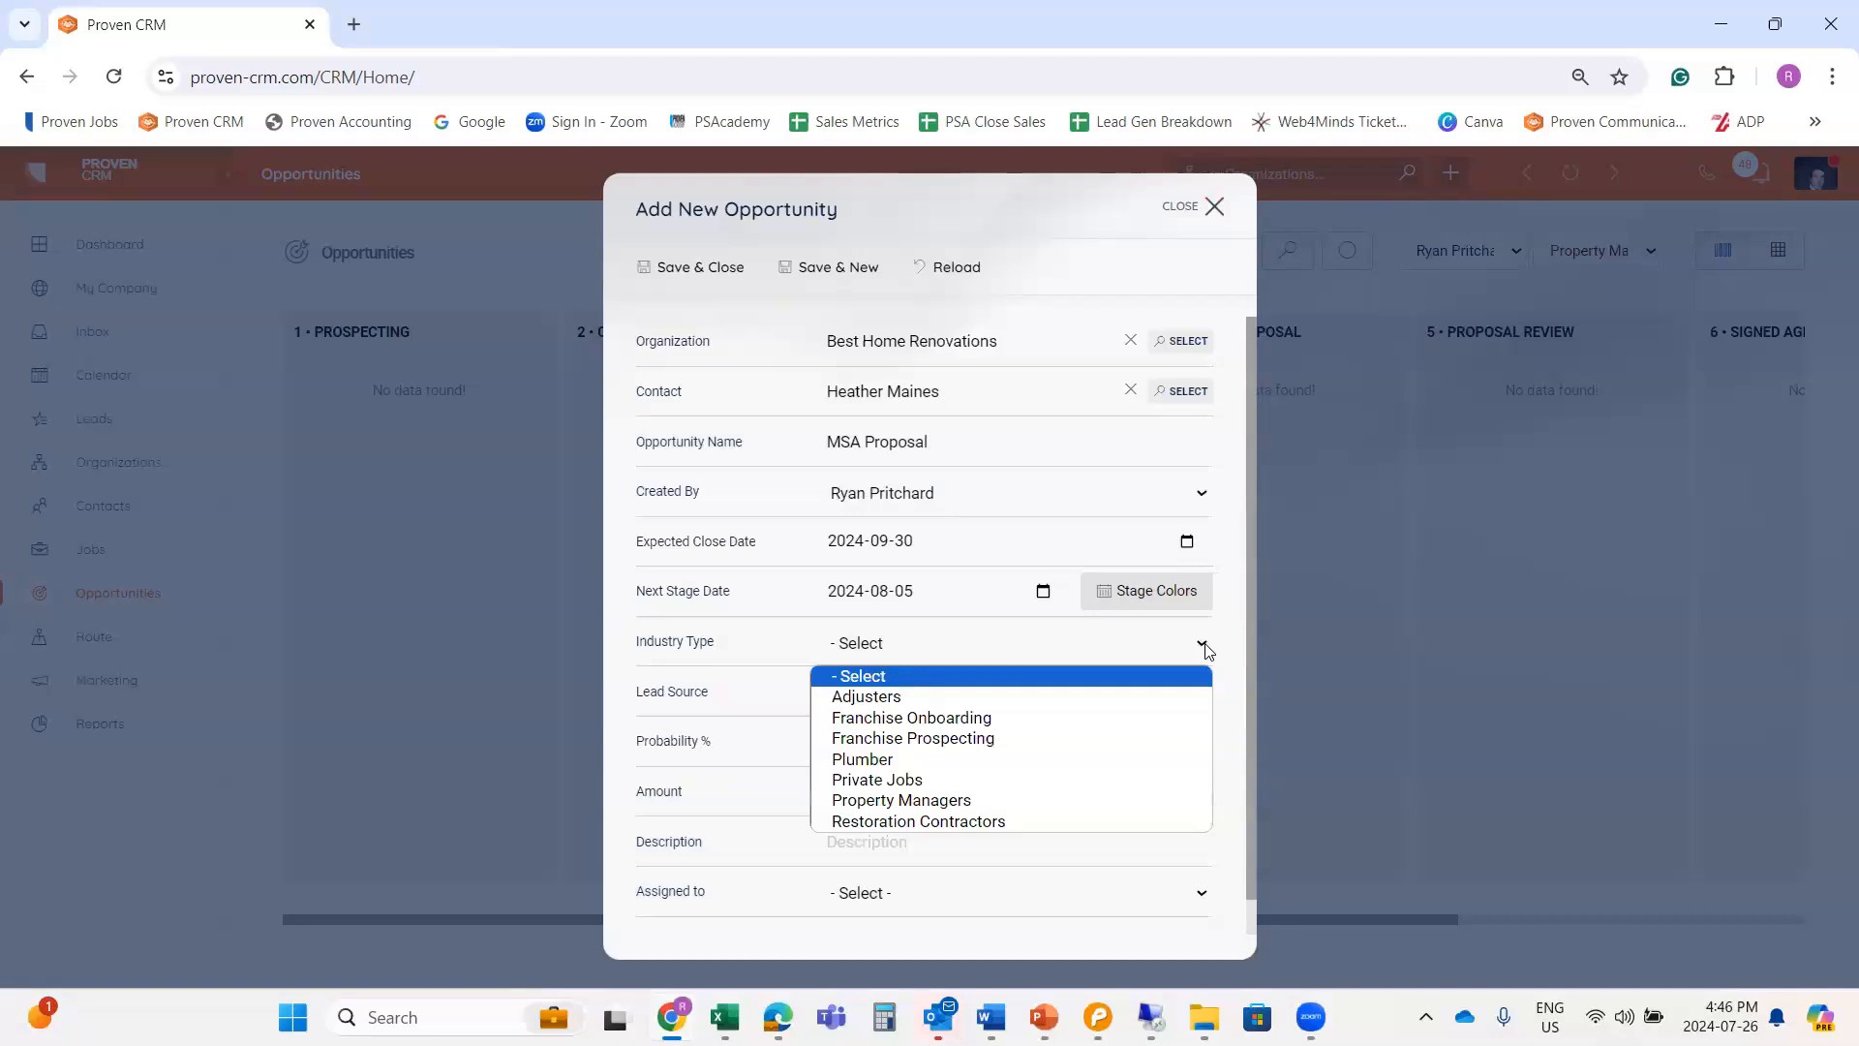
{"action": "left_click", "coordinate": [933, 822]}
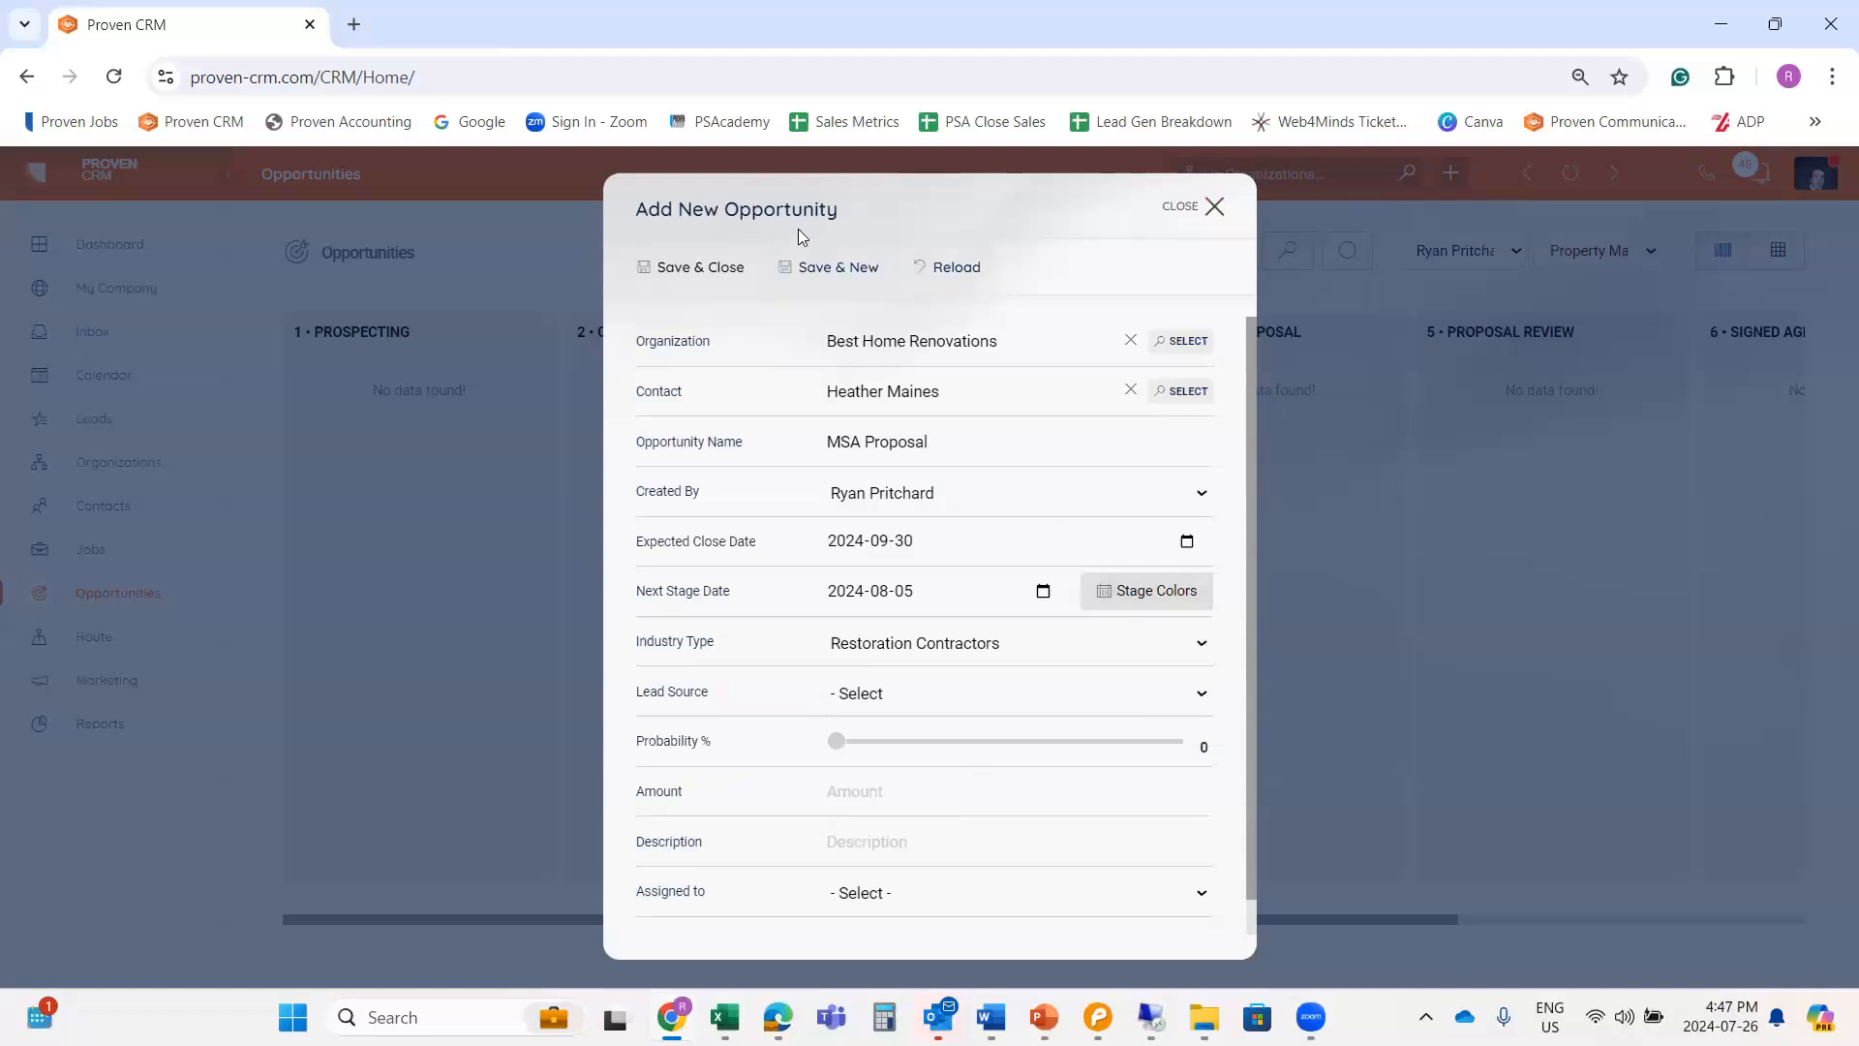
{"action": "left_click", "coordinate": [1202, 697]}
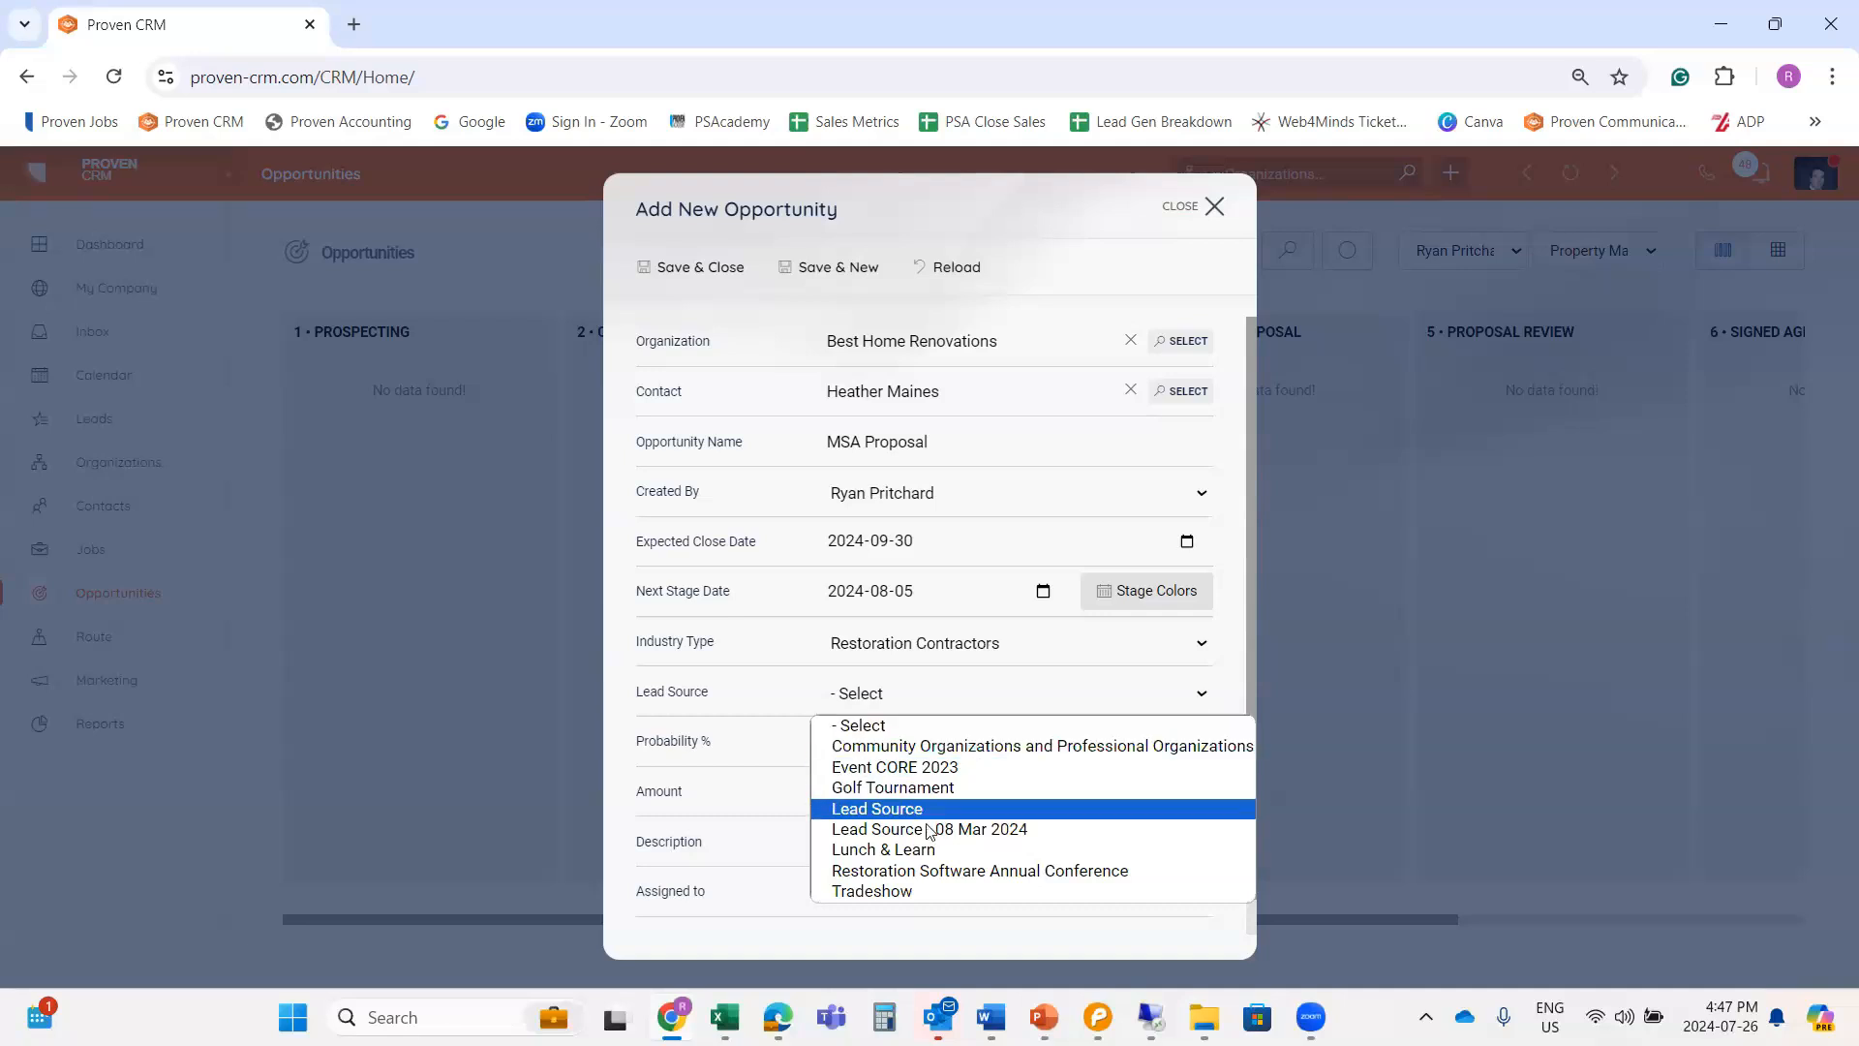
{"action": "left_click", "coordinate": [894, 890]}
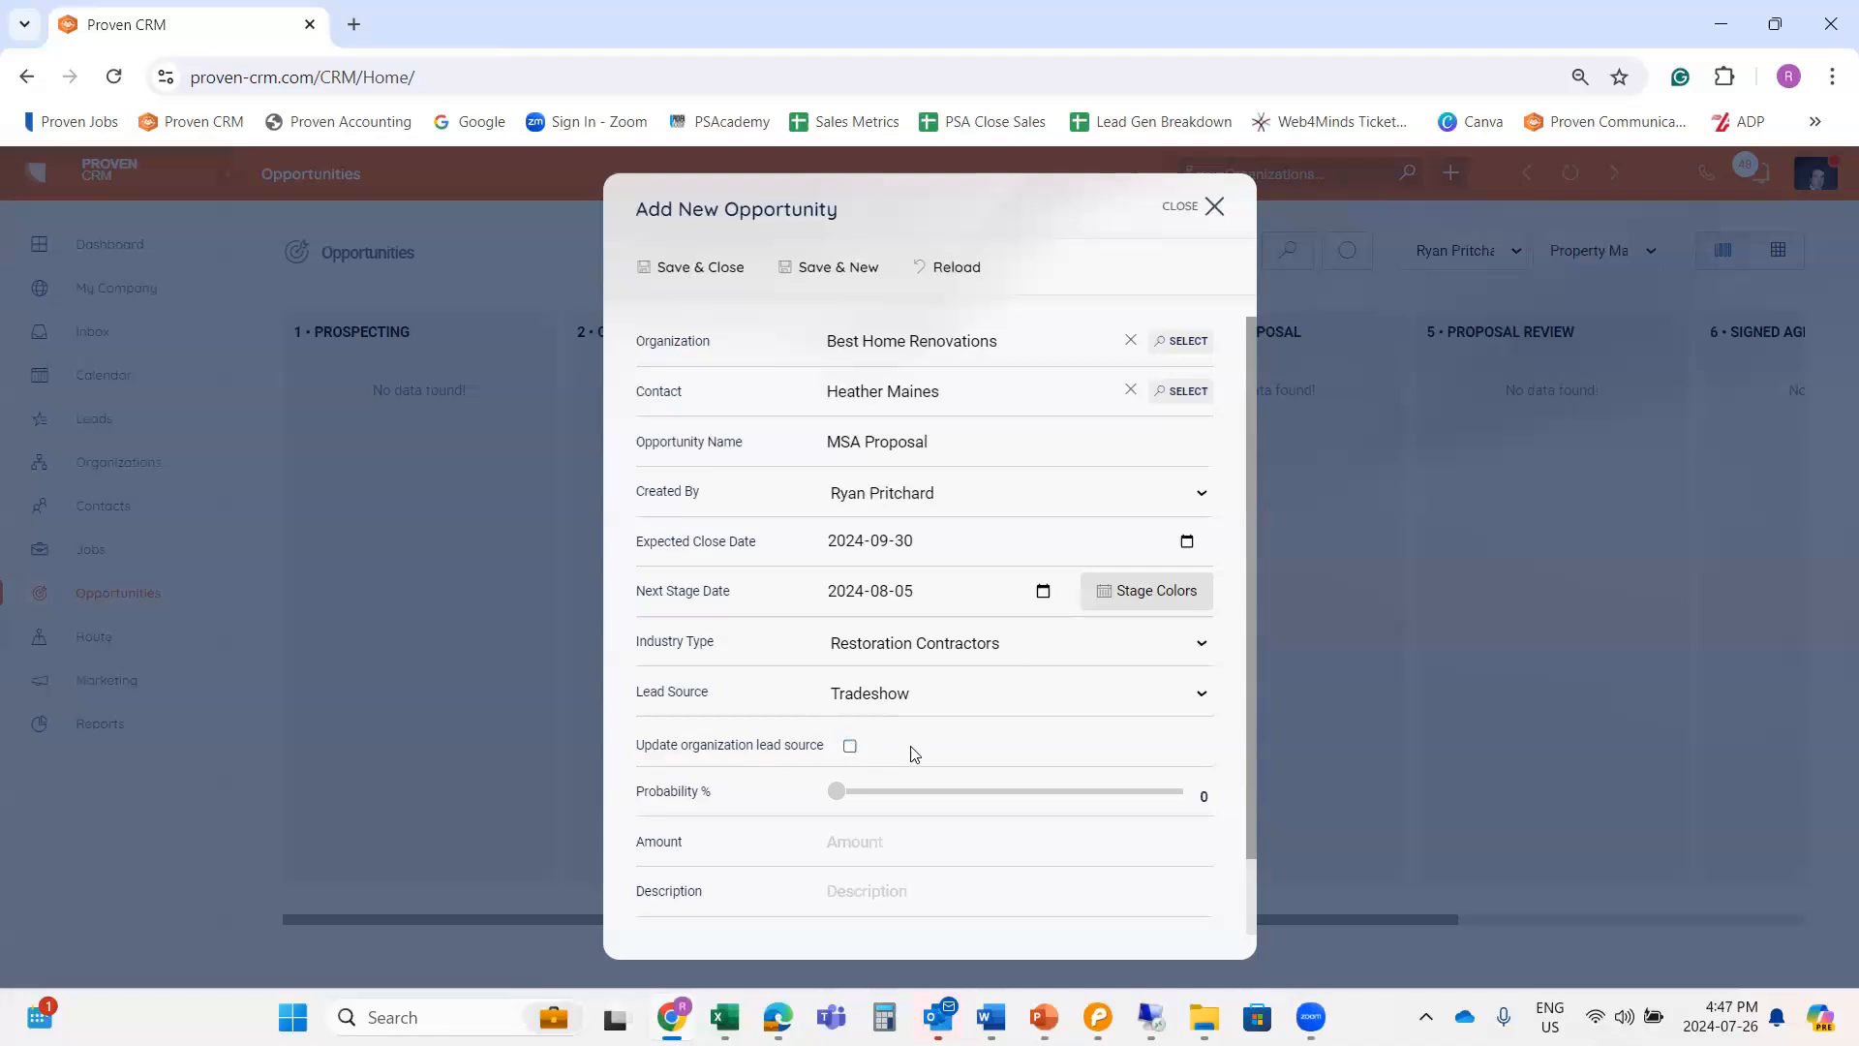
{"action": "left_click", "coordinate": [851, 747]}
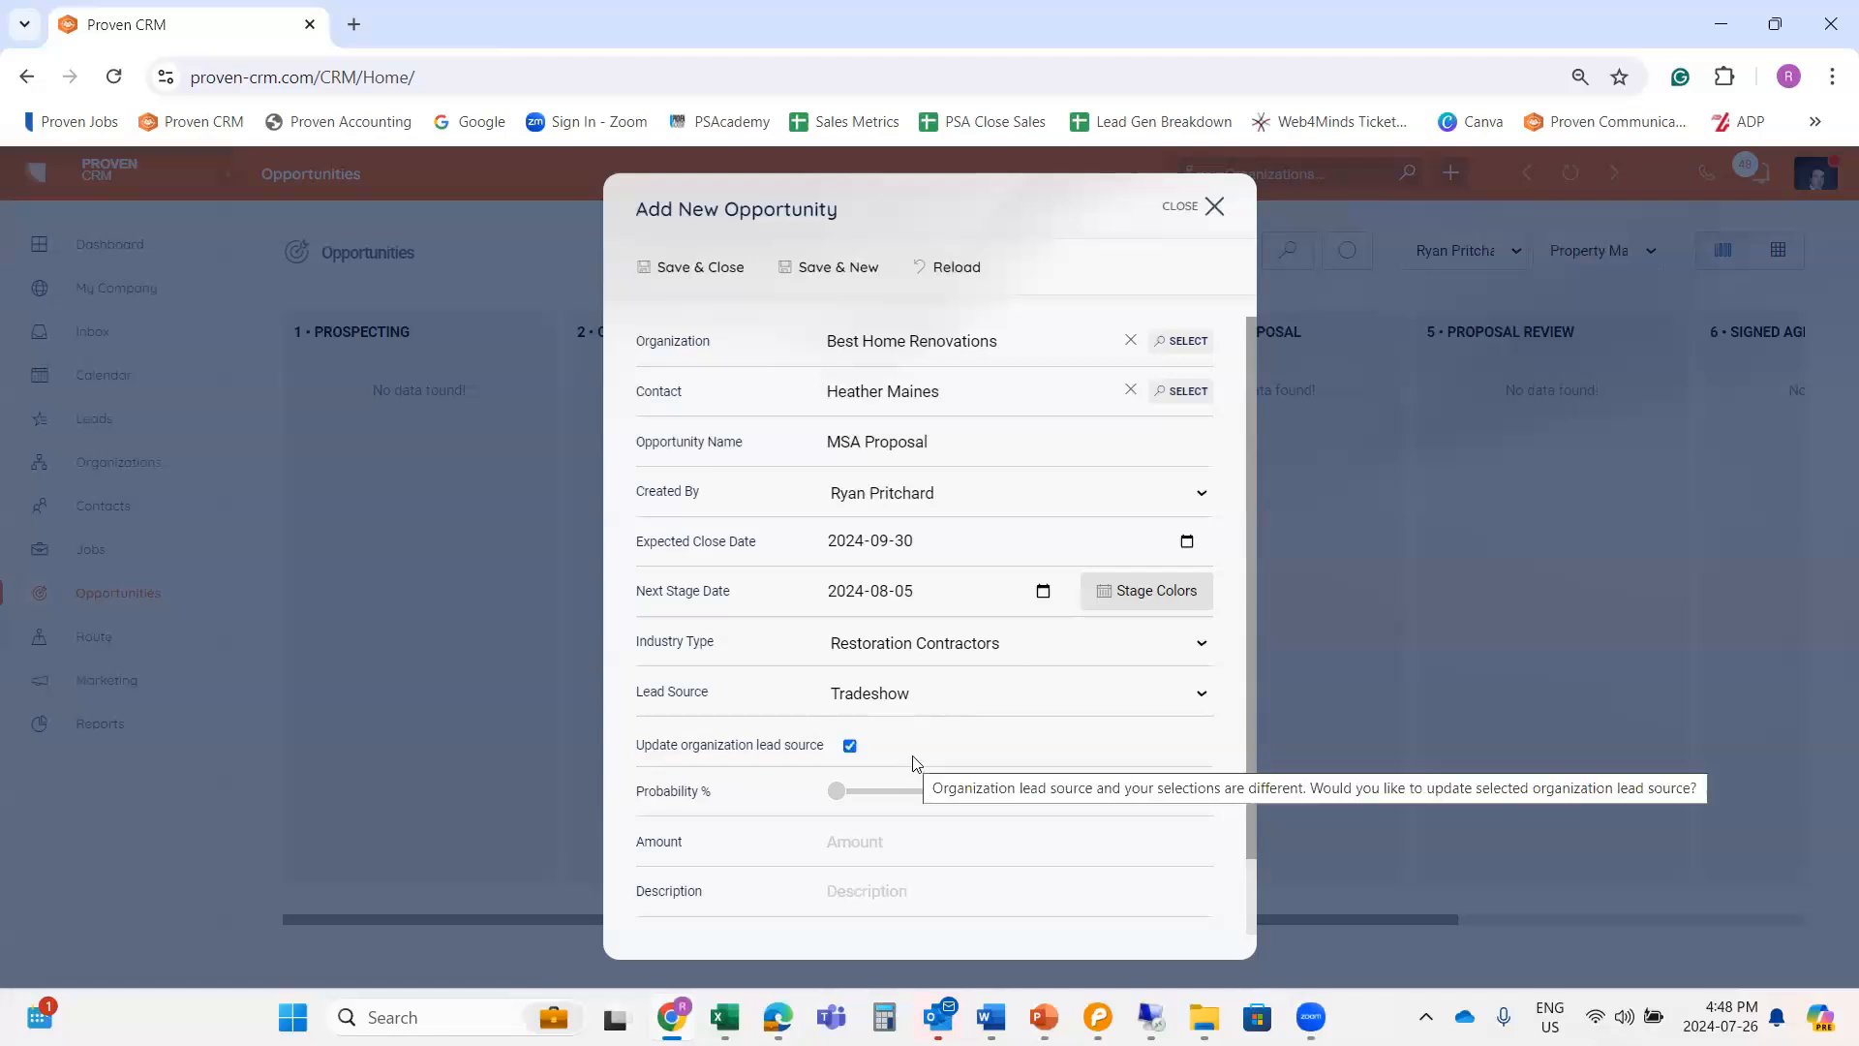
Set the opportunity's probability to 80% and its amount to 45.
{"action": "scroll", "coordinate": [1108, 714], "scroll_direction": "down", "scroll_amount": 1}
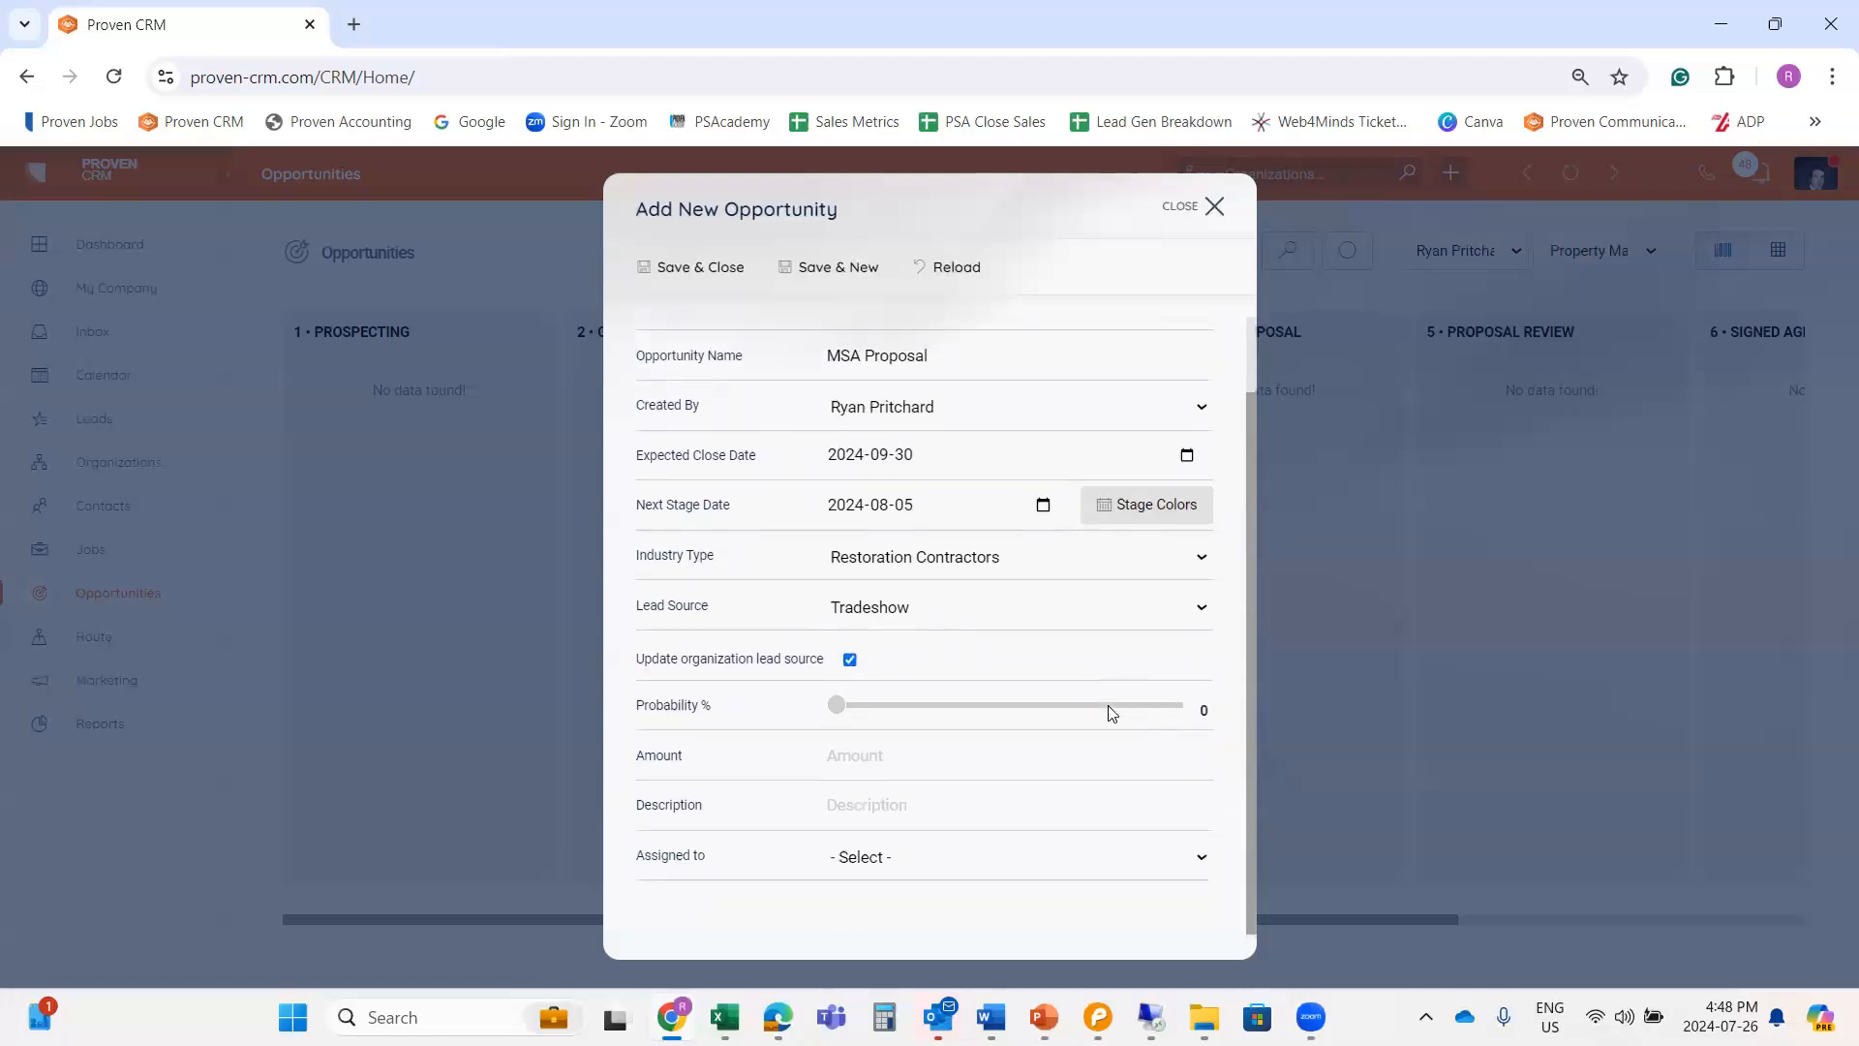
{"action": "left_click_drag", "start_coordinate": [838, 708], "coordinate": [1101, 722]}
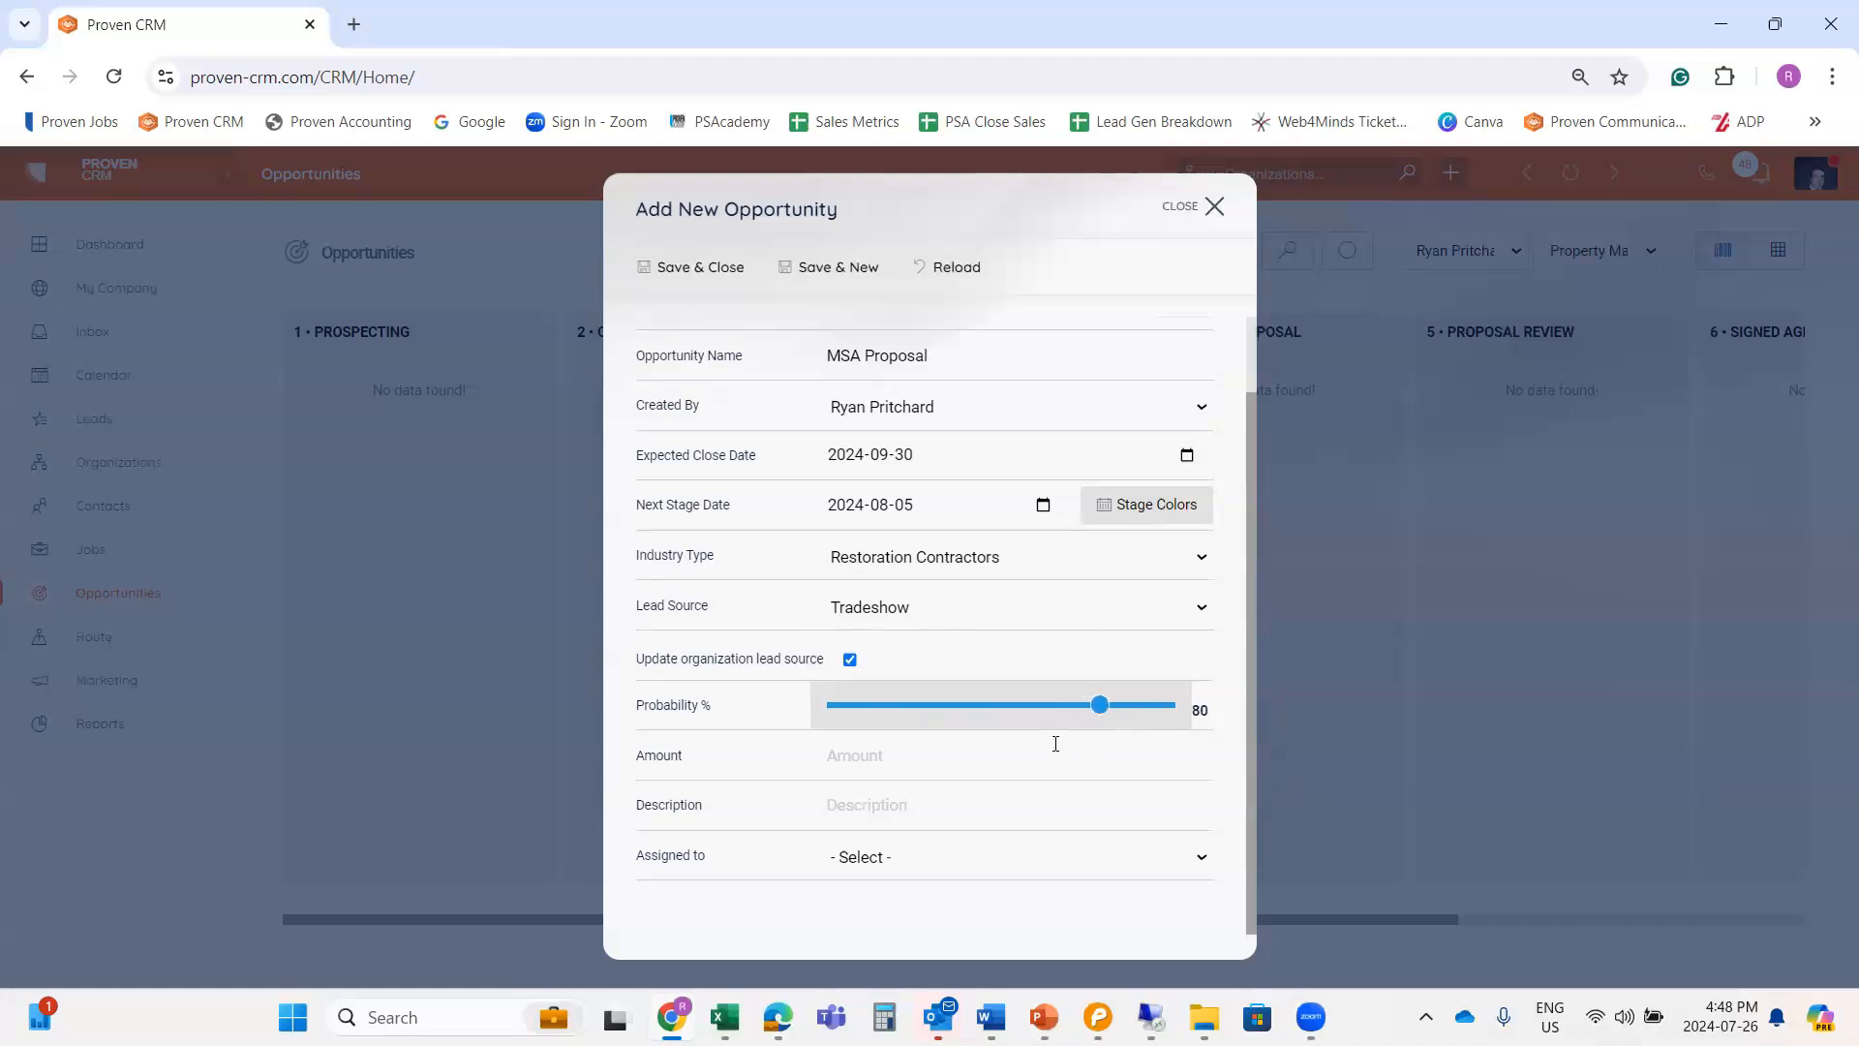
{"action": "left_click", "coordinate": [921, 763]}
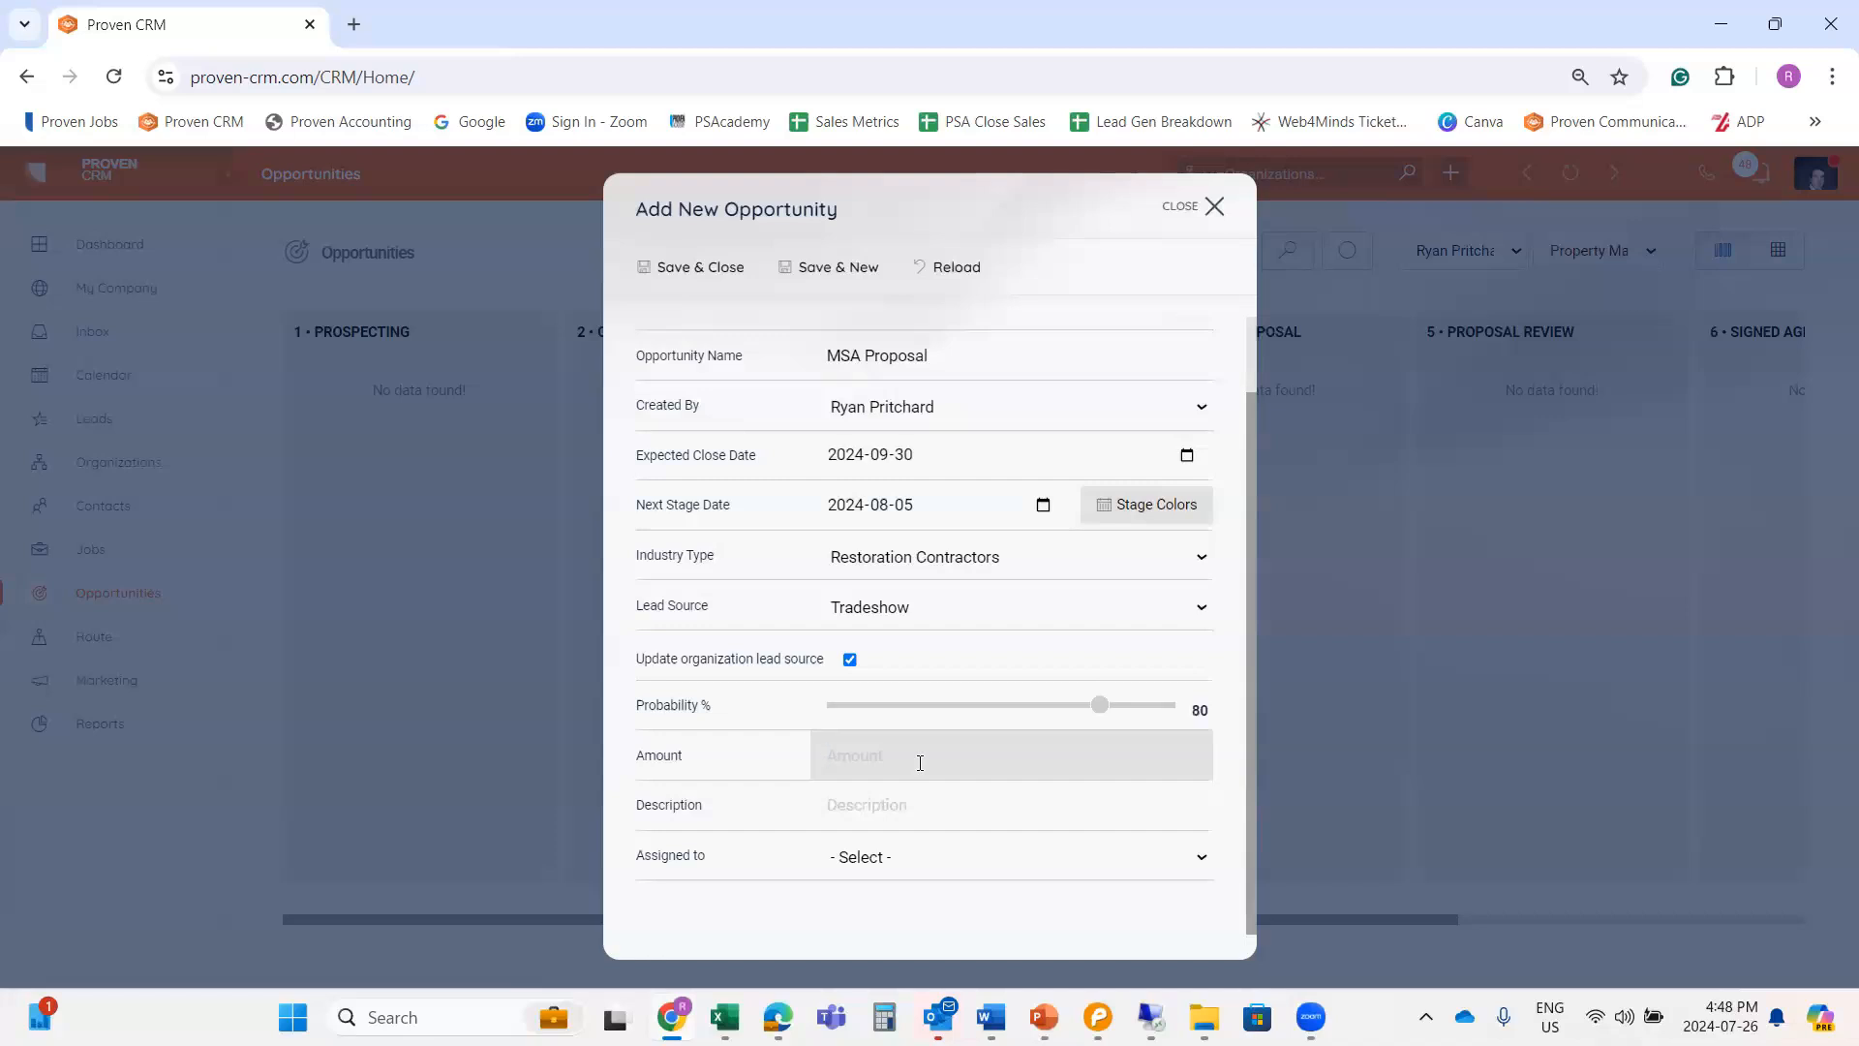
{"action": "type", "text": "45"}
Enter the description "Main Contact" followed by the contact's first name.
{"action": "left_click", "coordinate": [878, 815]}
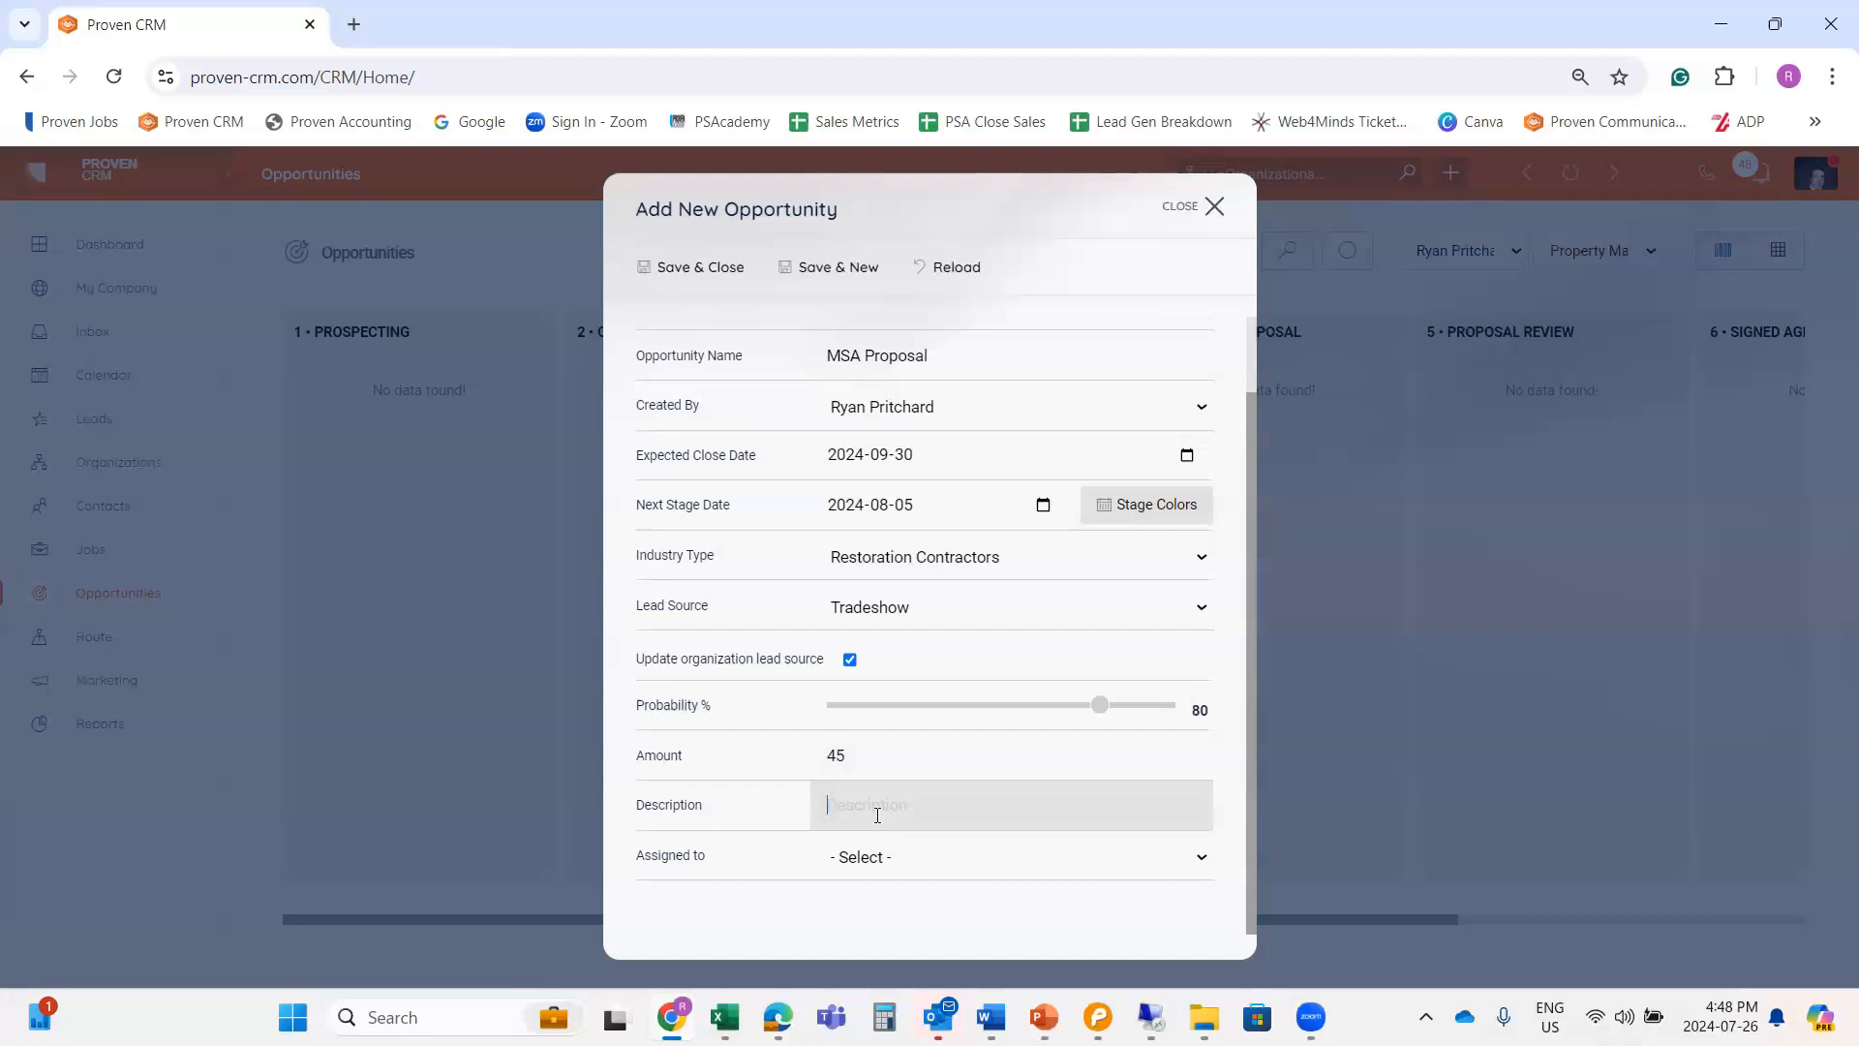
{"action": "type", "text": "Main Contact"}
{"action": "scroll", "coordinate": [976, 731], "scroll_direction": "up", "scroll_amount": 2}
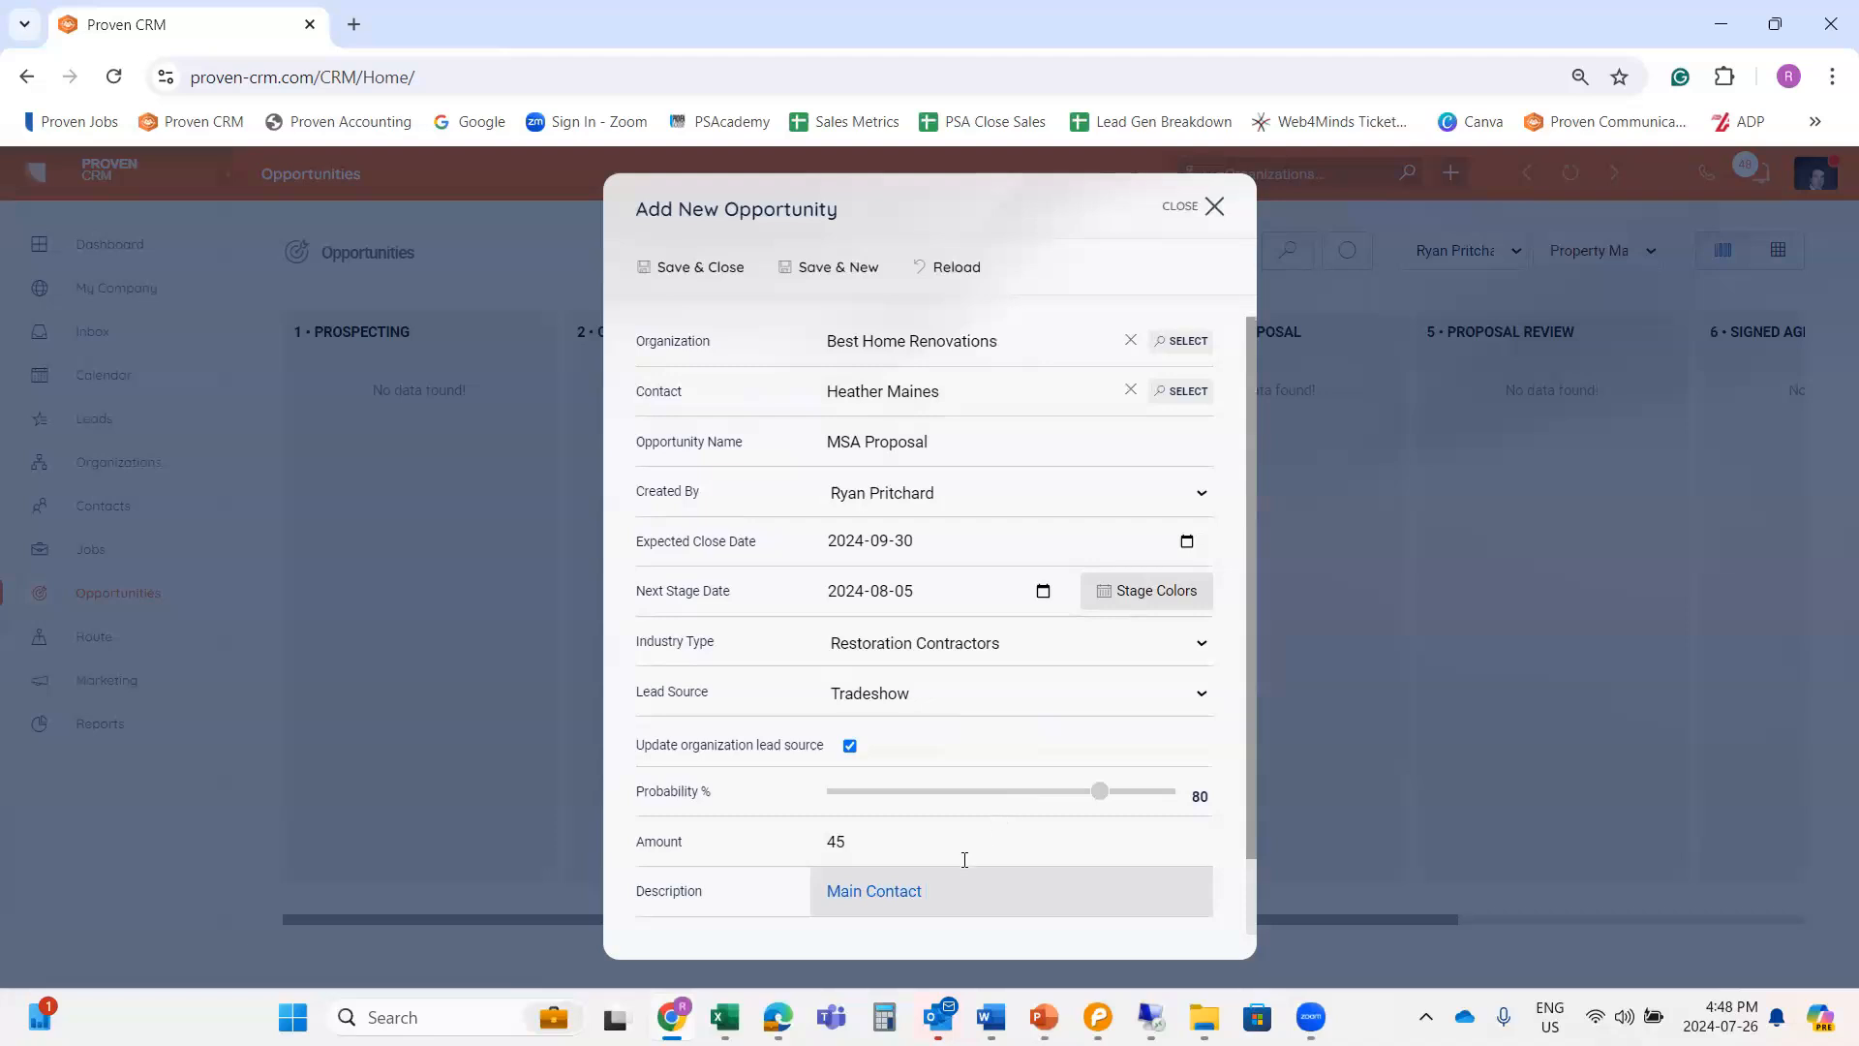
{"action": "type", "text": "Heather"}
Assign the opportunity to the same salesperson who created it and save it to the board.
{"action": "scroll", "coordinate": [987, 652], "scroll_direction": "down", "scroll_amount": 1}
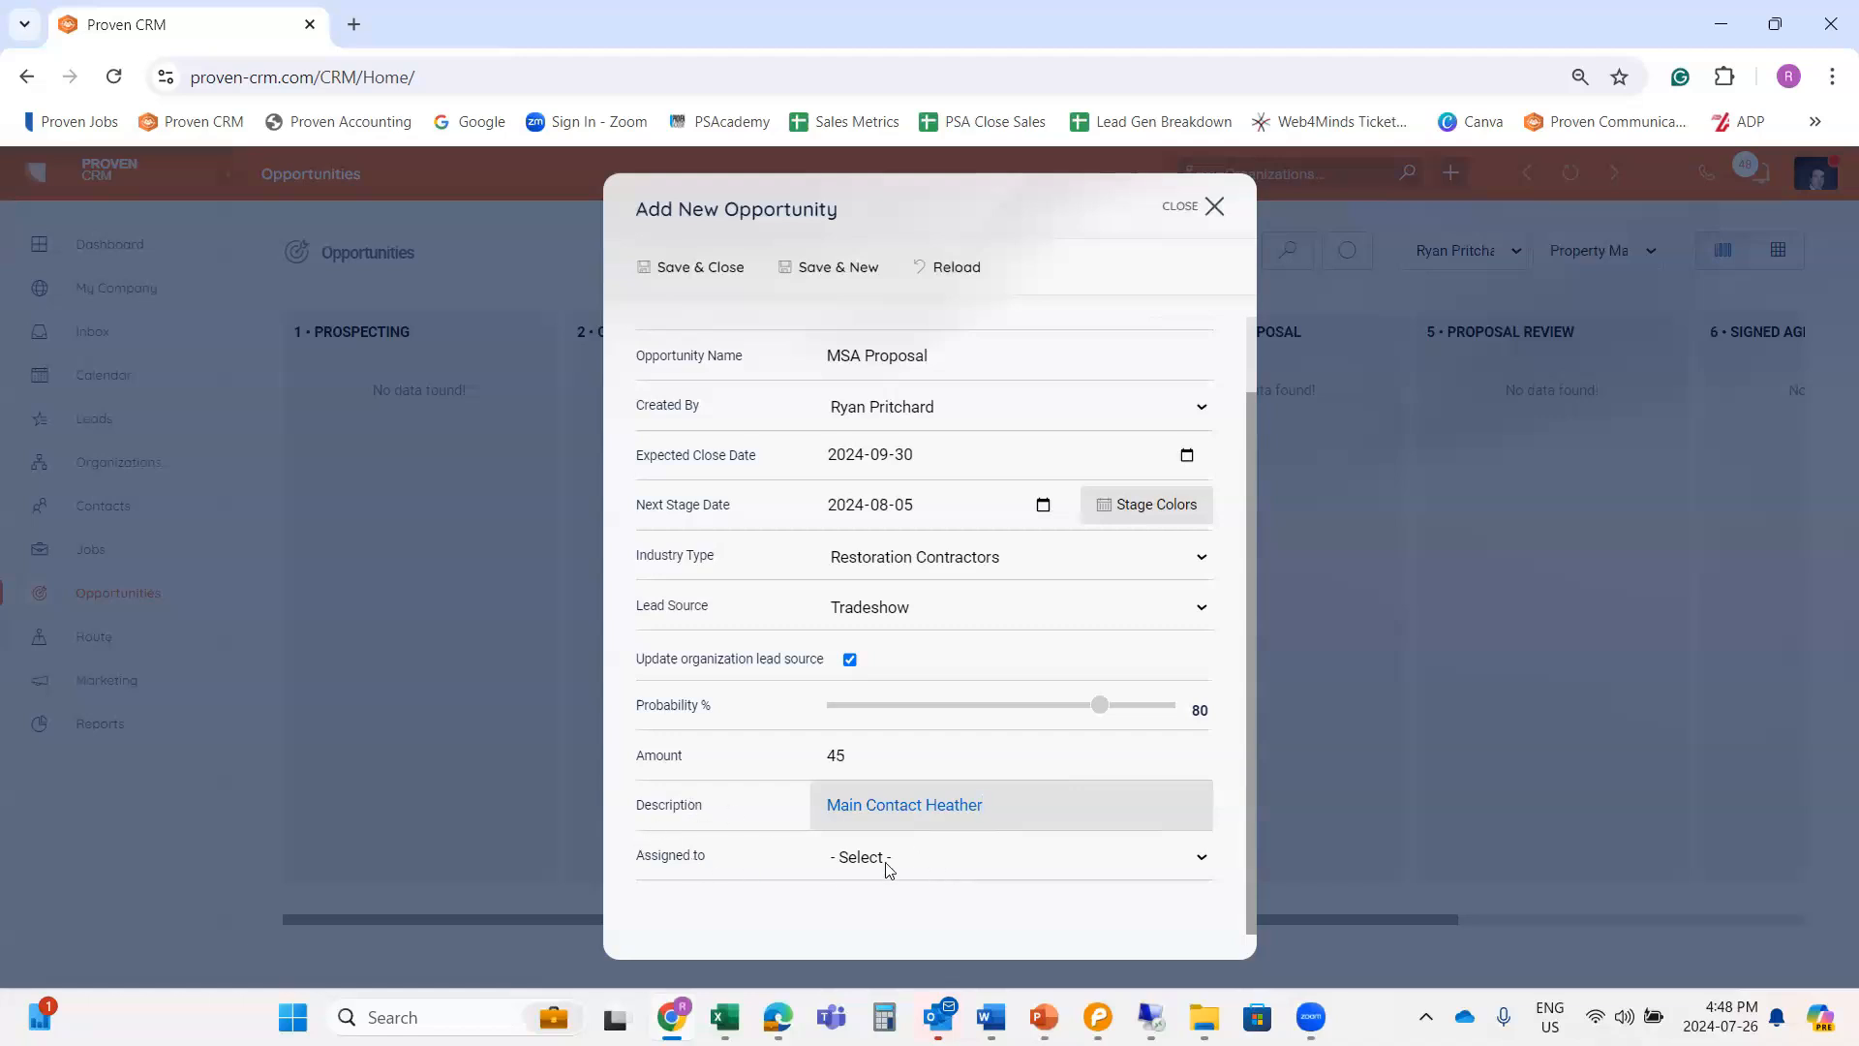
{"action": "left_click", "coordinate": [1199, 861]}
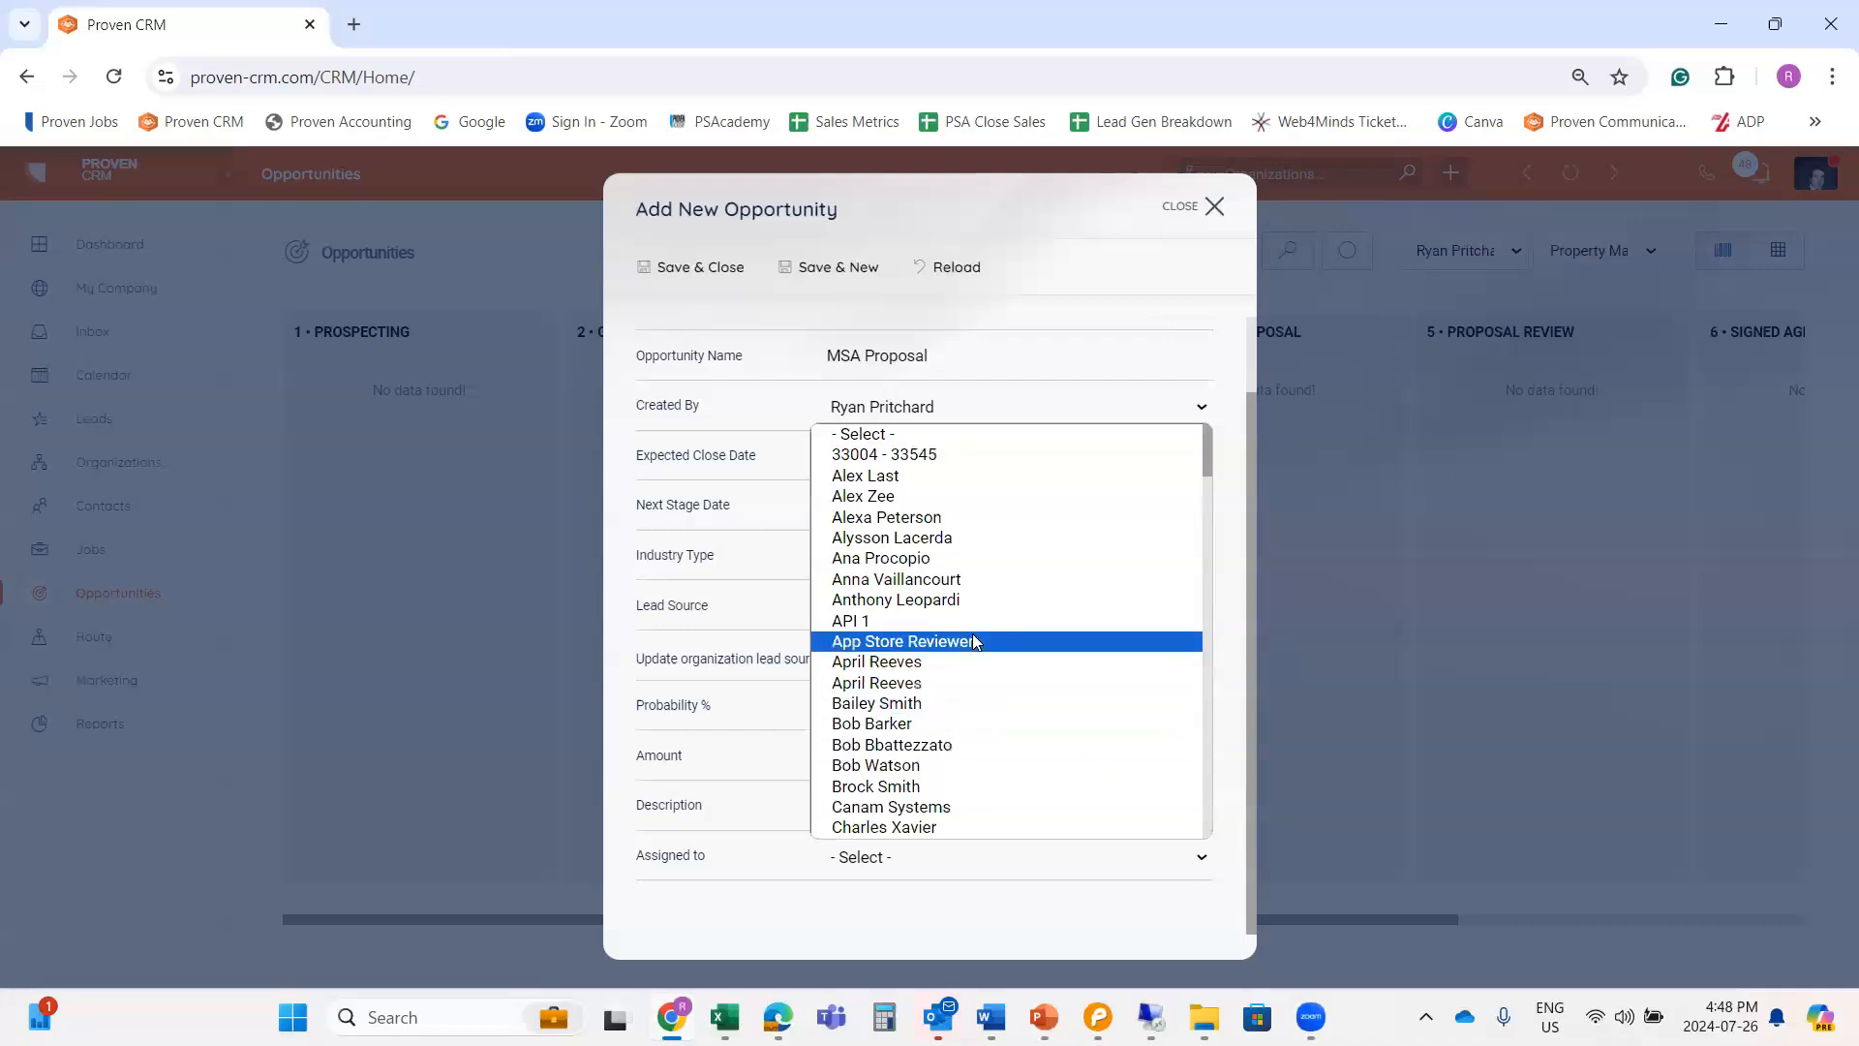
{"action": "scroll", "coordinate": [969, 658], "scroll_direction": "down", "scroll_amount": 3}
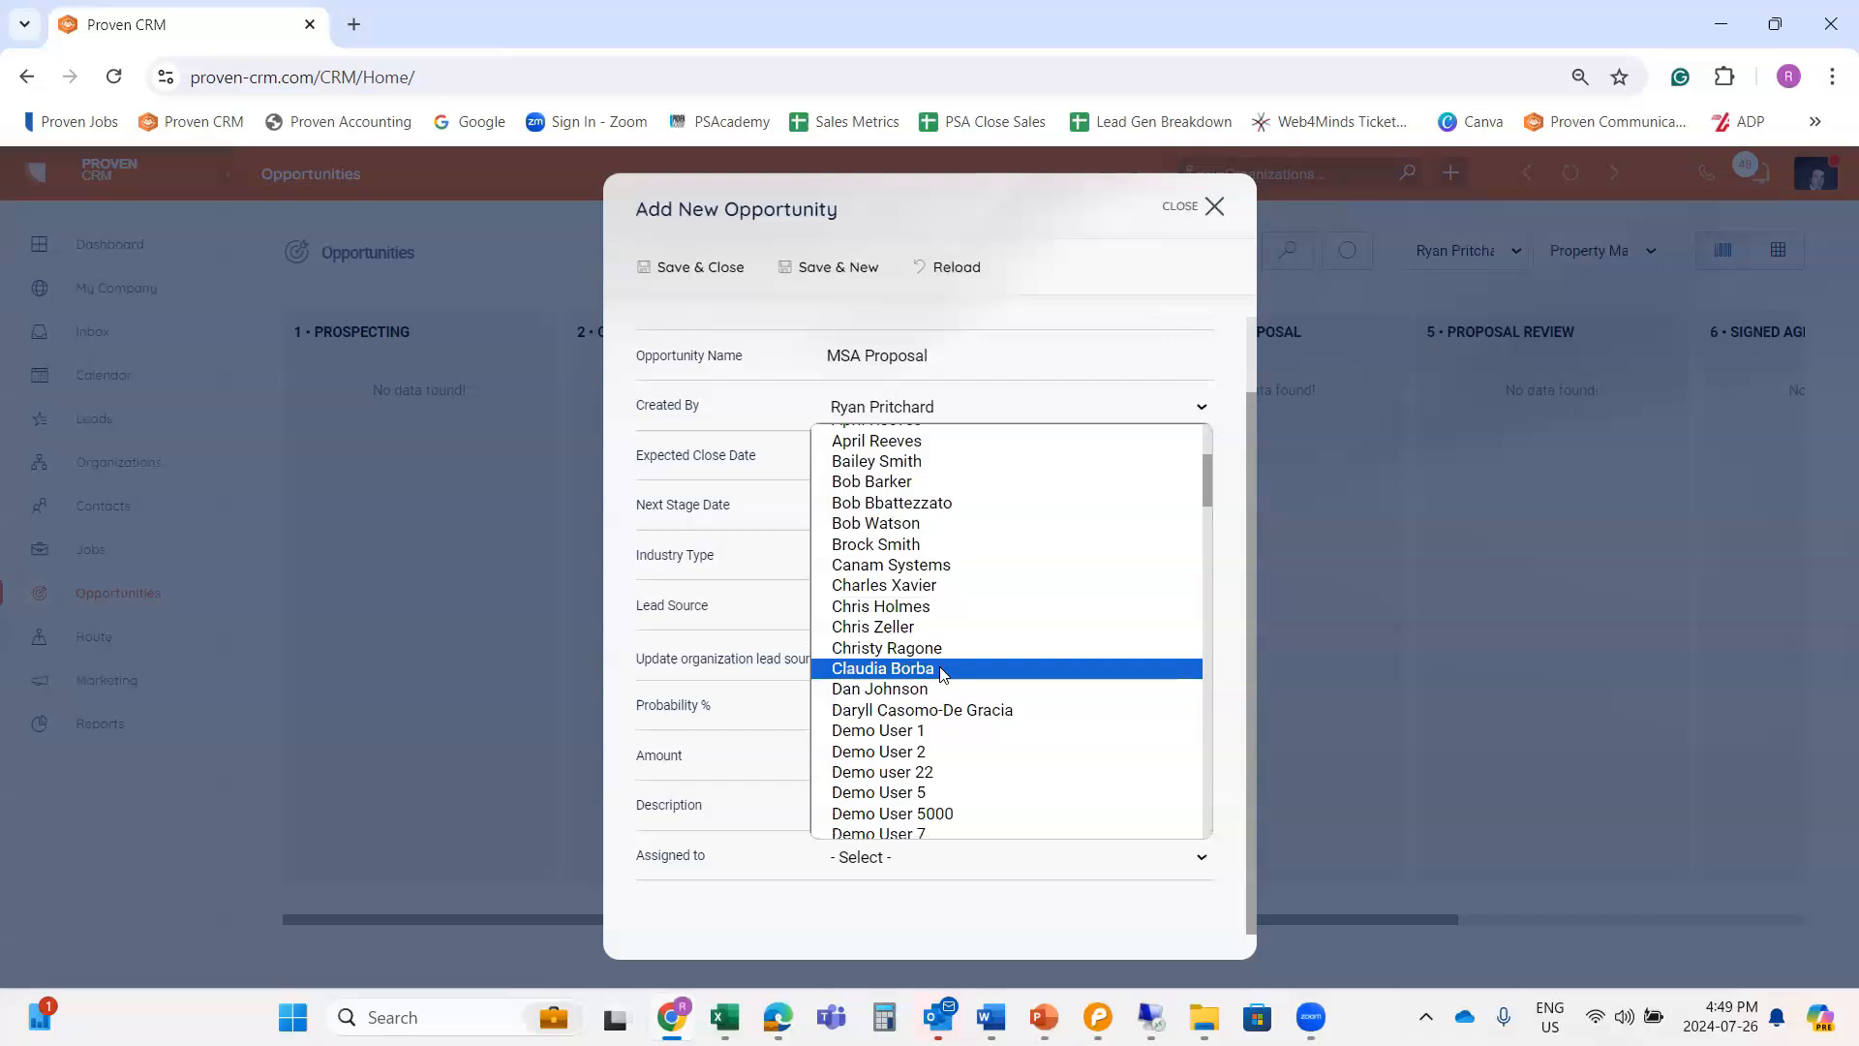
{"action": "type", "text": "ry"}
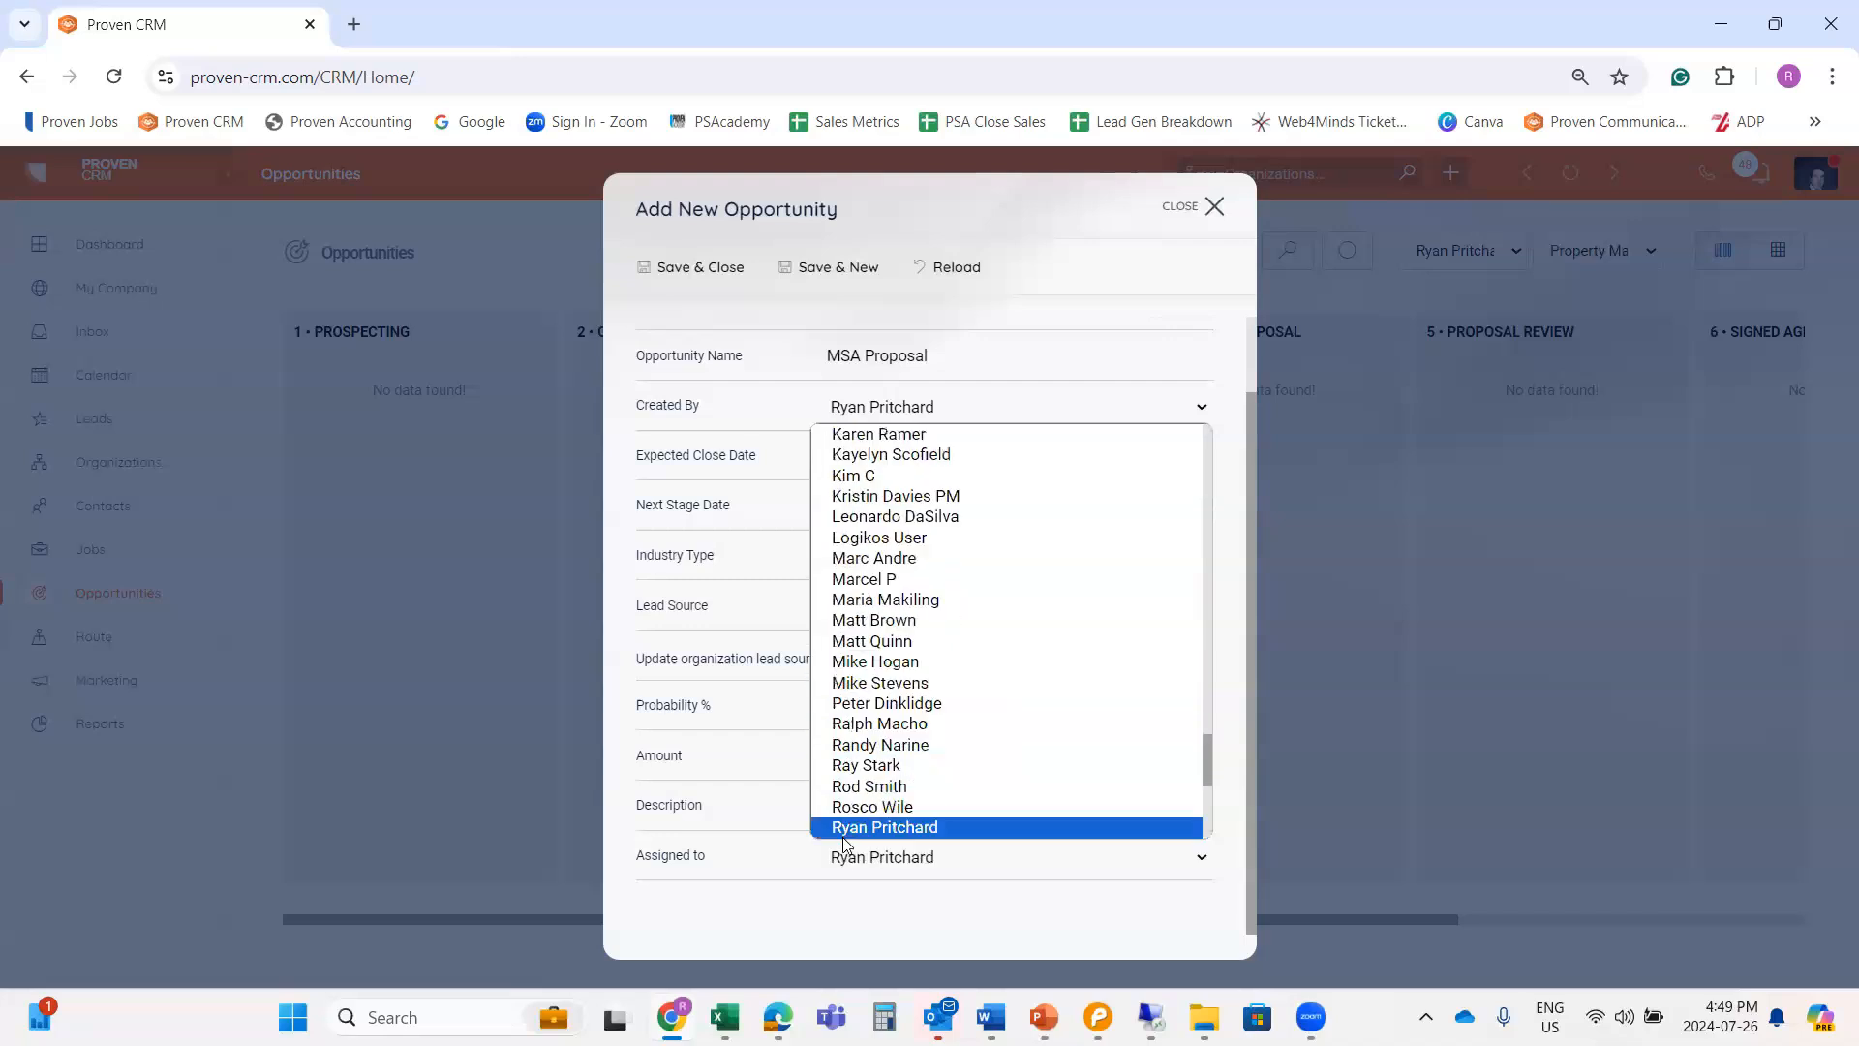
{"action": "left_click", "coordinate": [844, 831]}
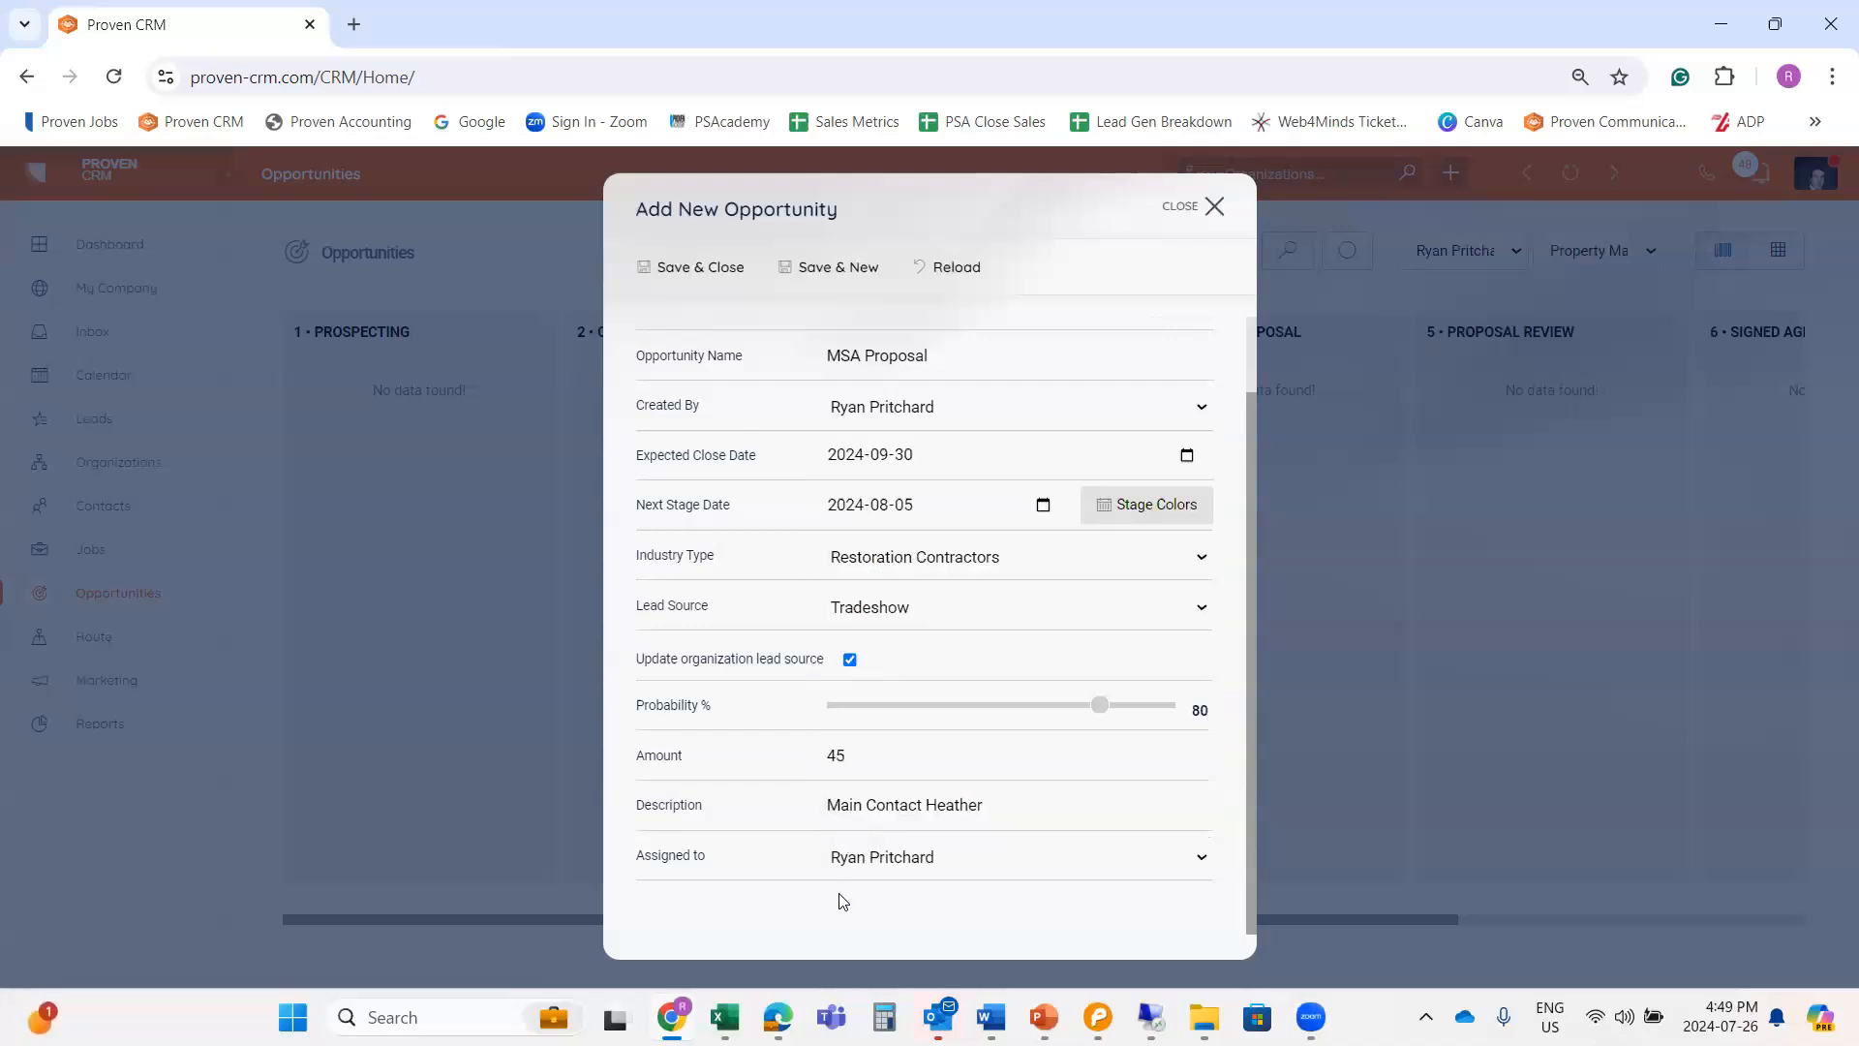
{"action": "scroll", "coordinate": [828, 792], "scroll_direction": "up", "scroll_amount": 2}
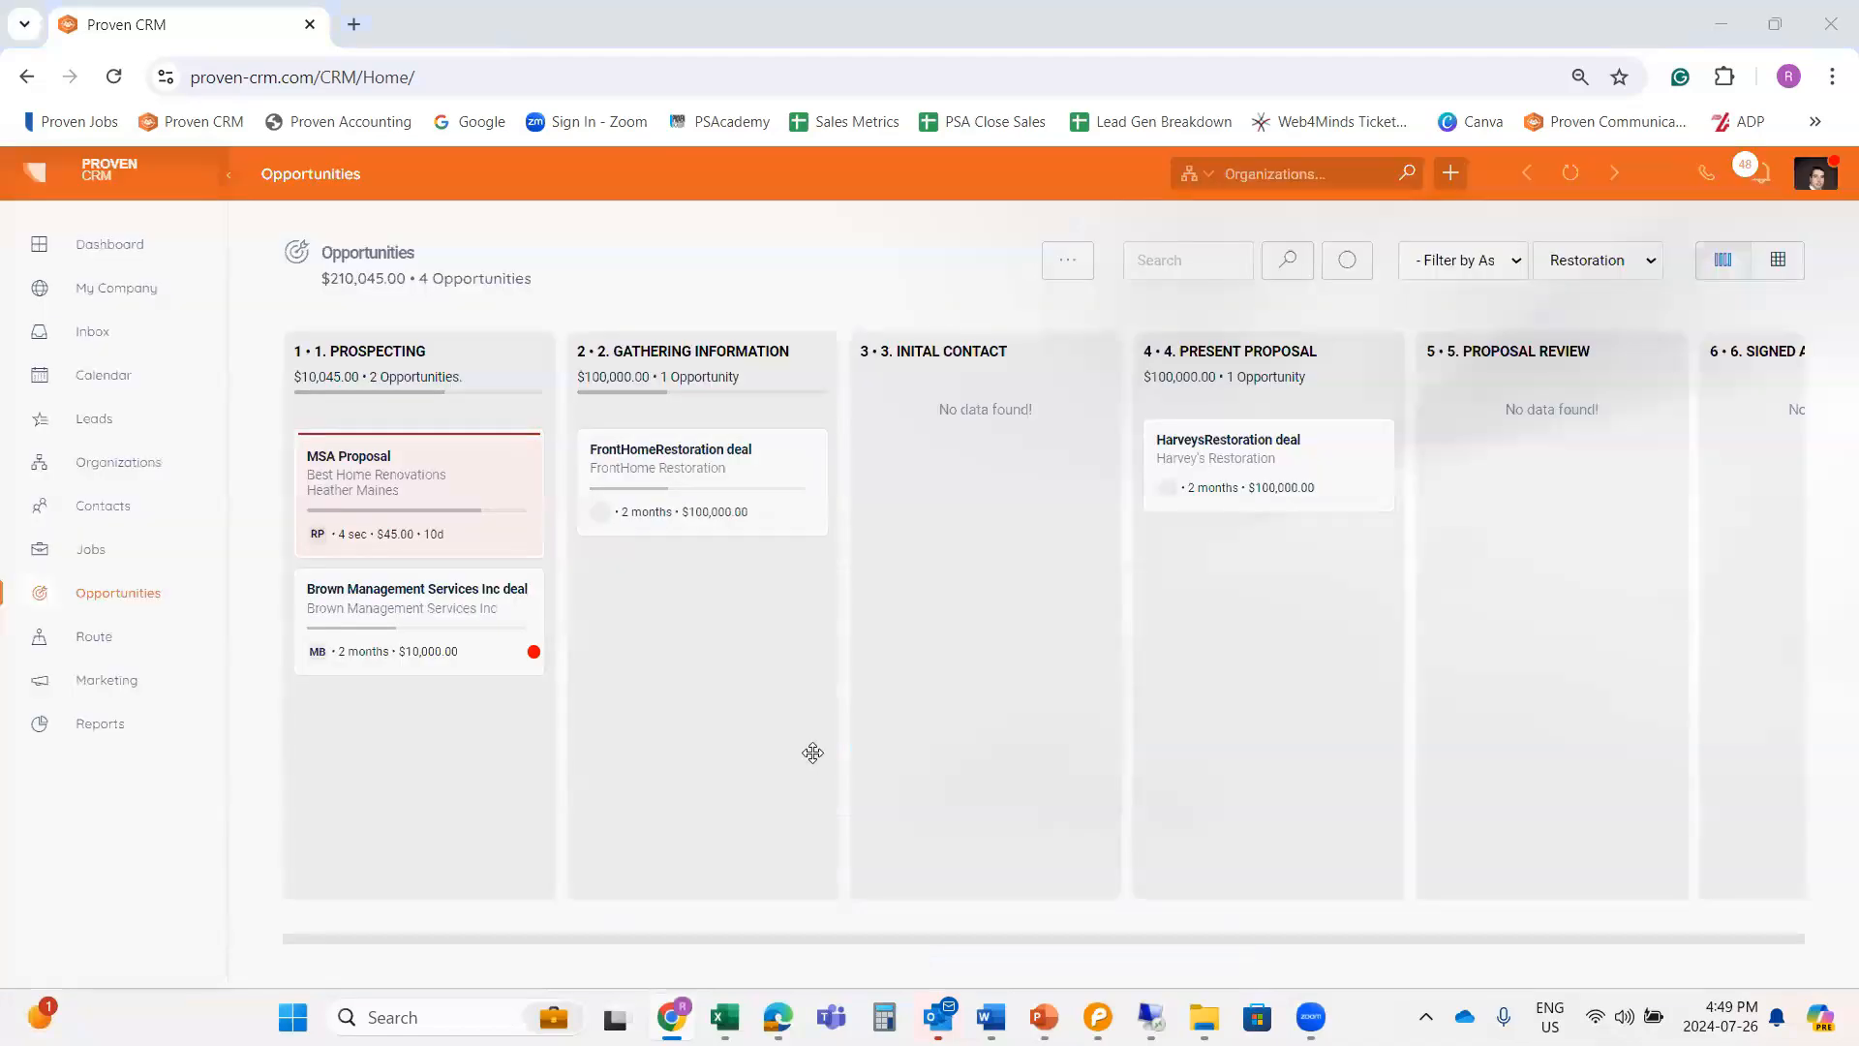
Open the MSA Proposal opportunity for editing and update it with its existing details.
{"action": "left_click", "coordinate": [433, 492]}
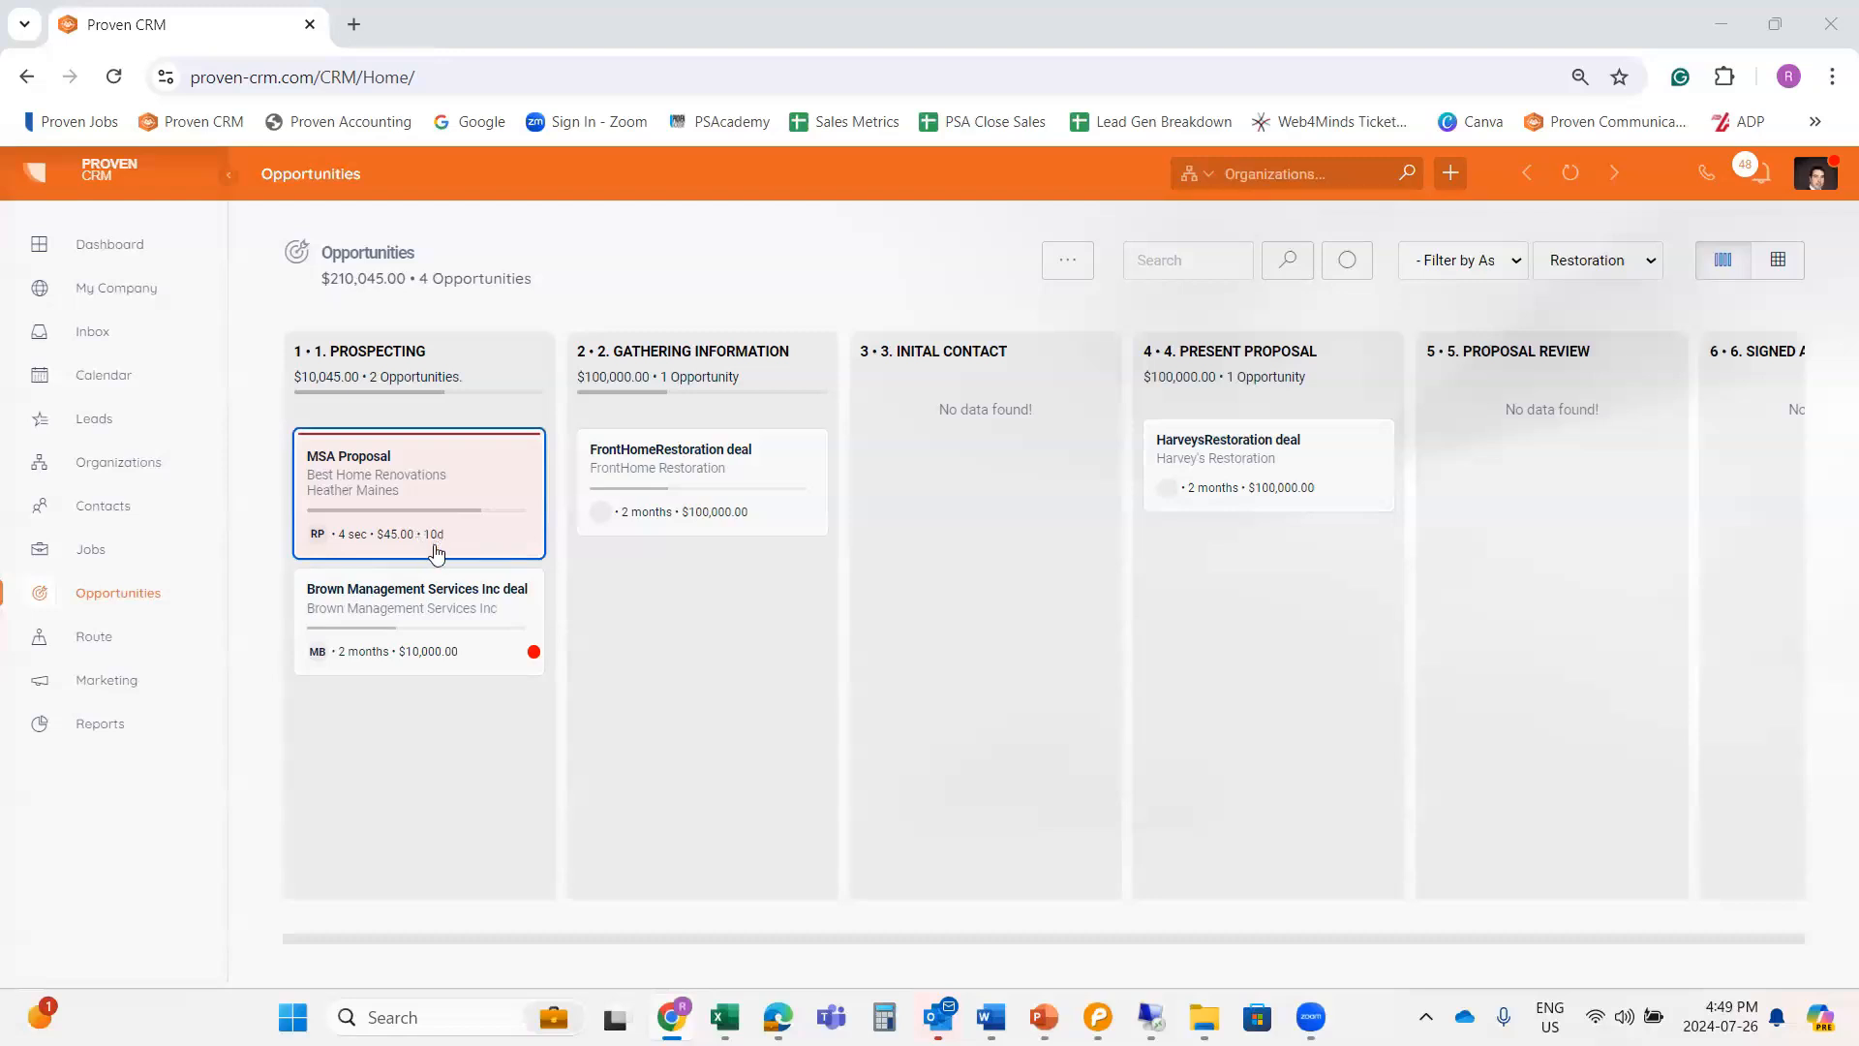
{"action": "left_click", "coordinate": [405, 482]}
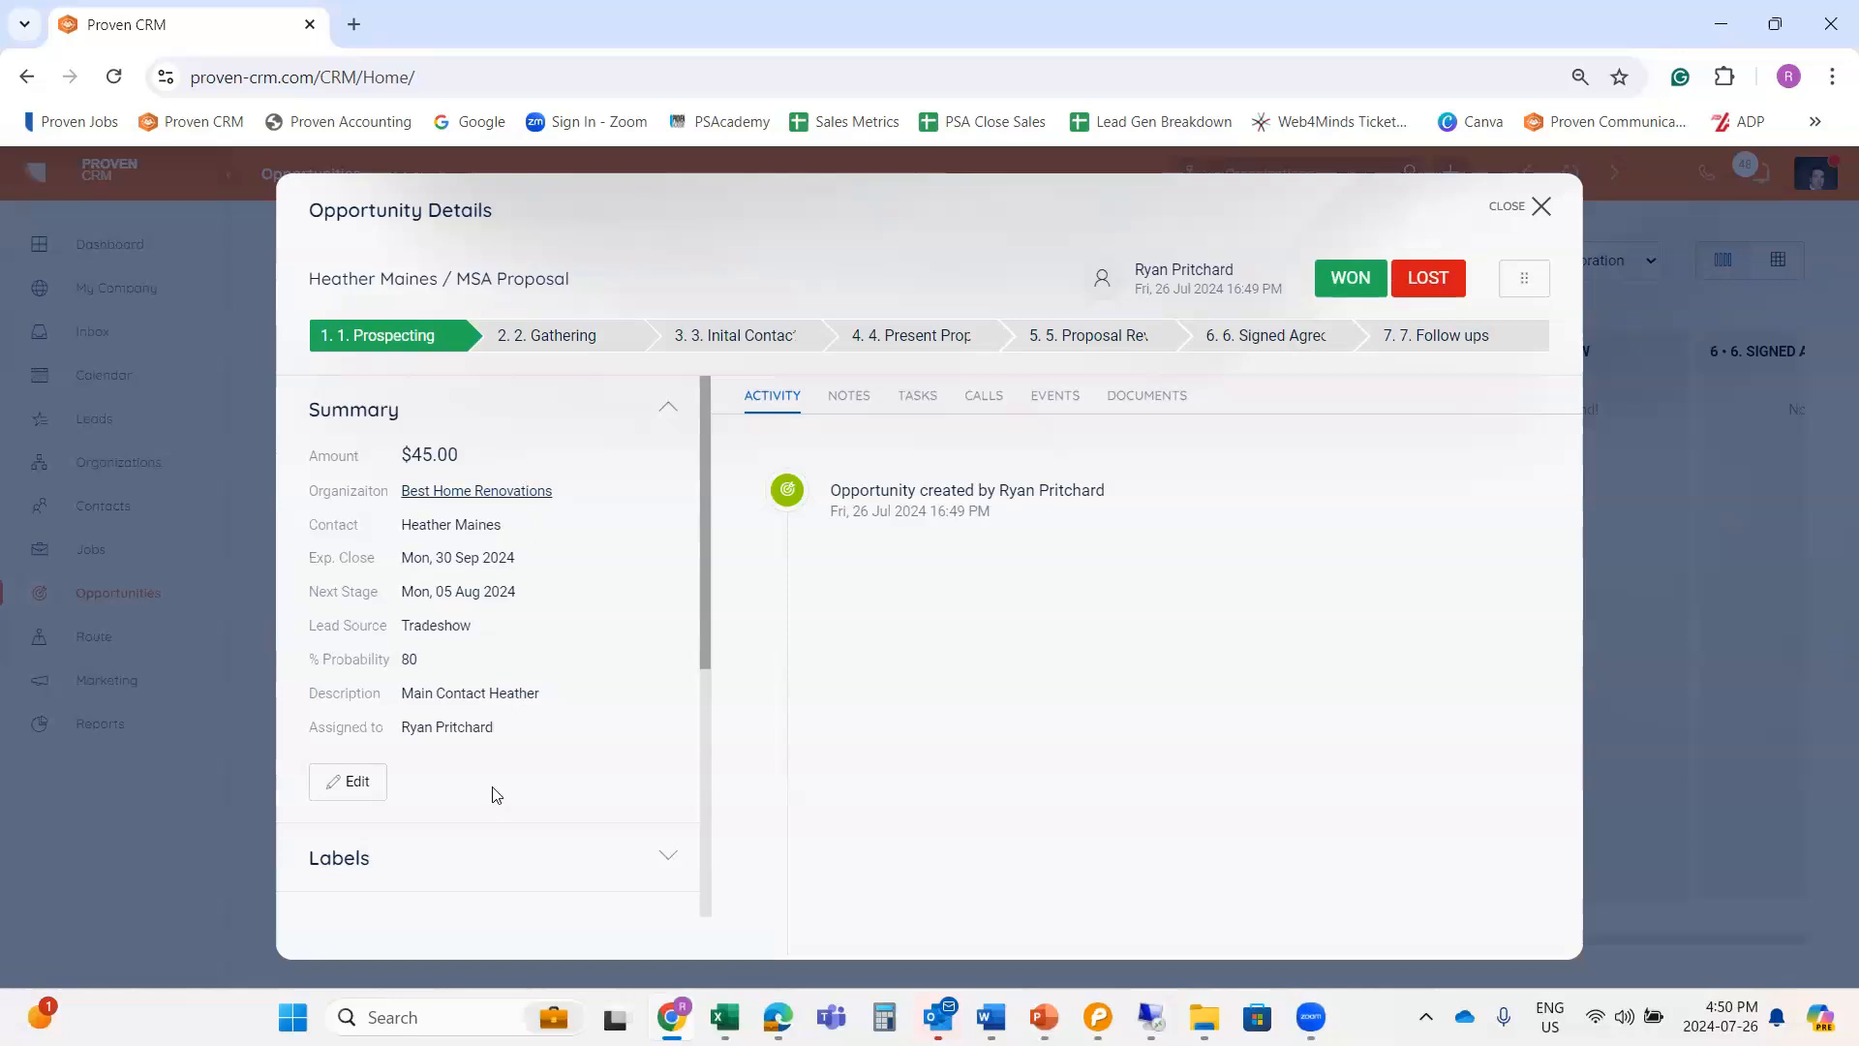
{"action": "left_click", "coordinate": [349, 784]}
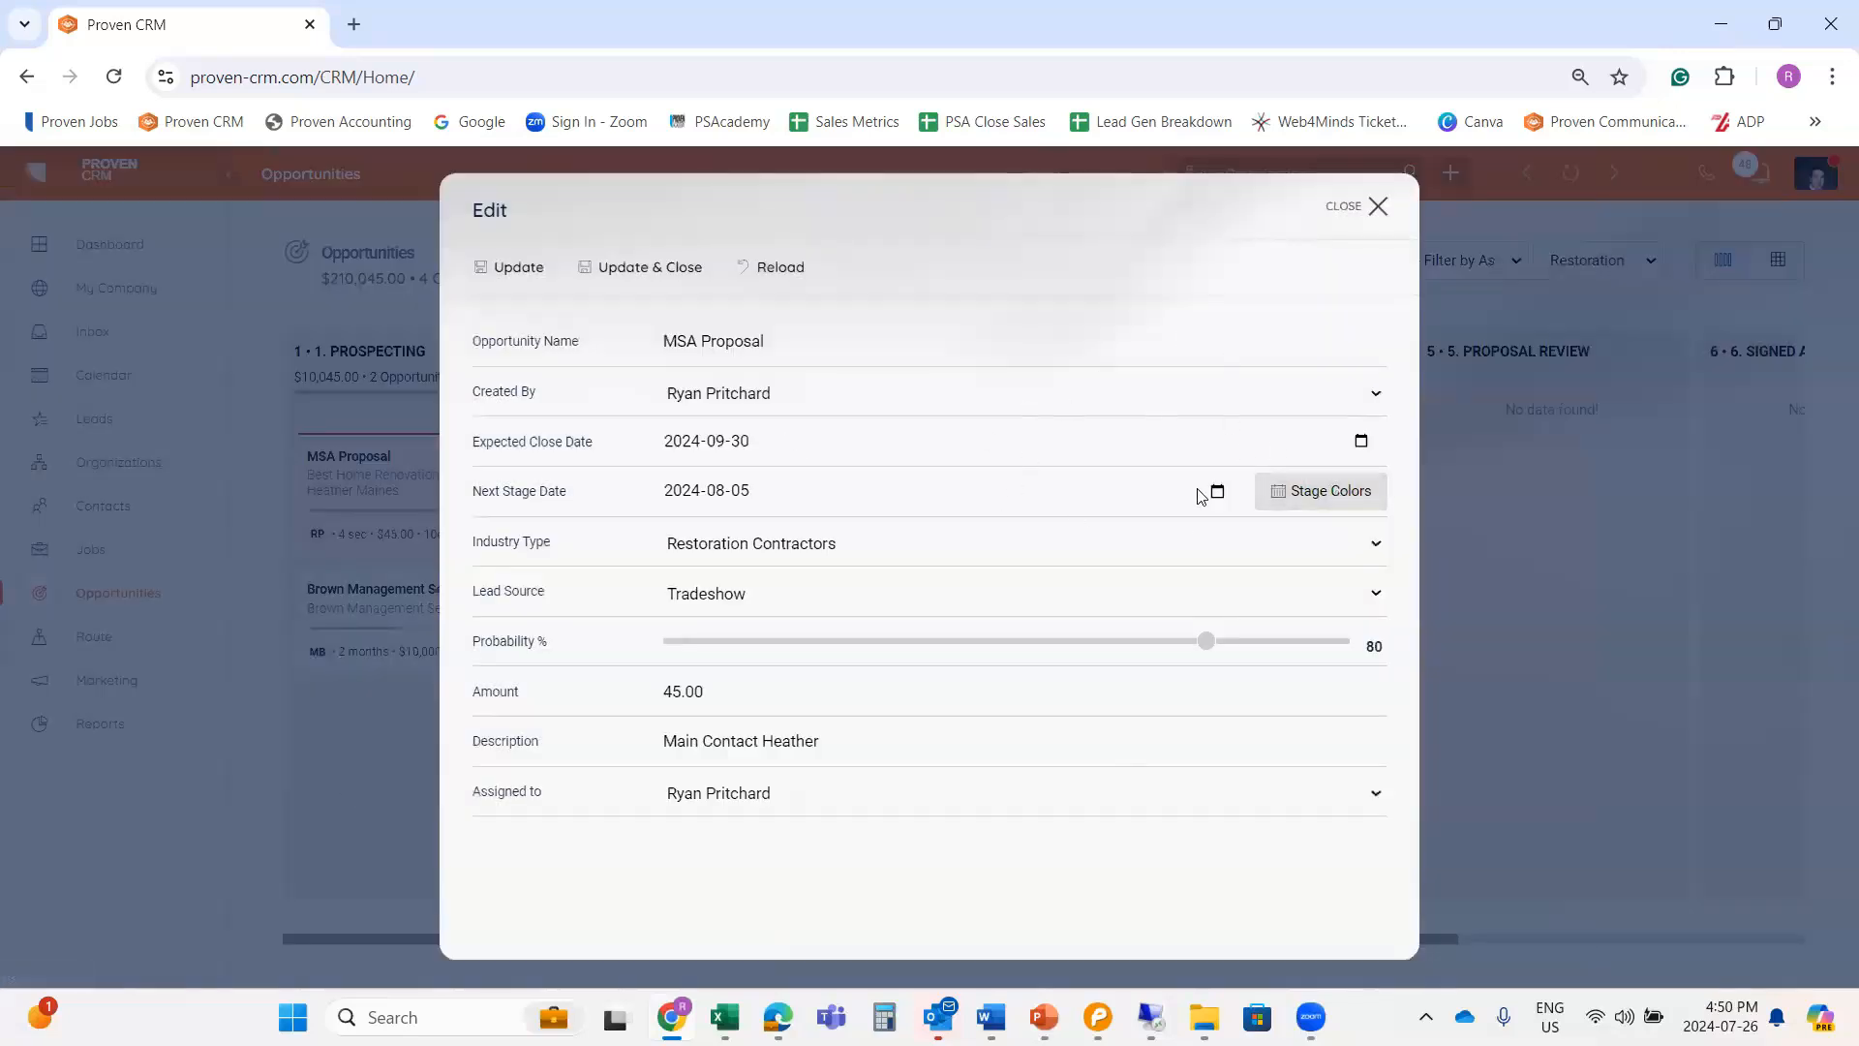
{"action": "left_click", "coordinate": [663, 284]}
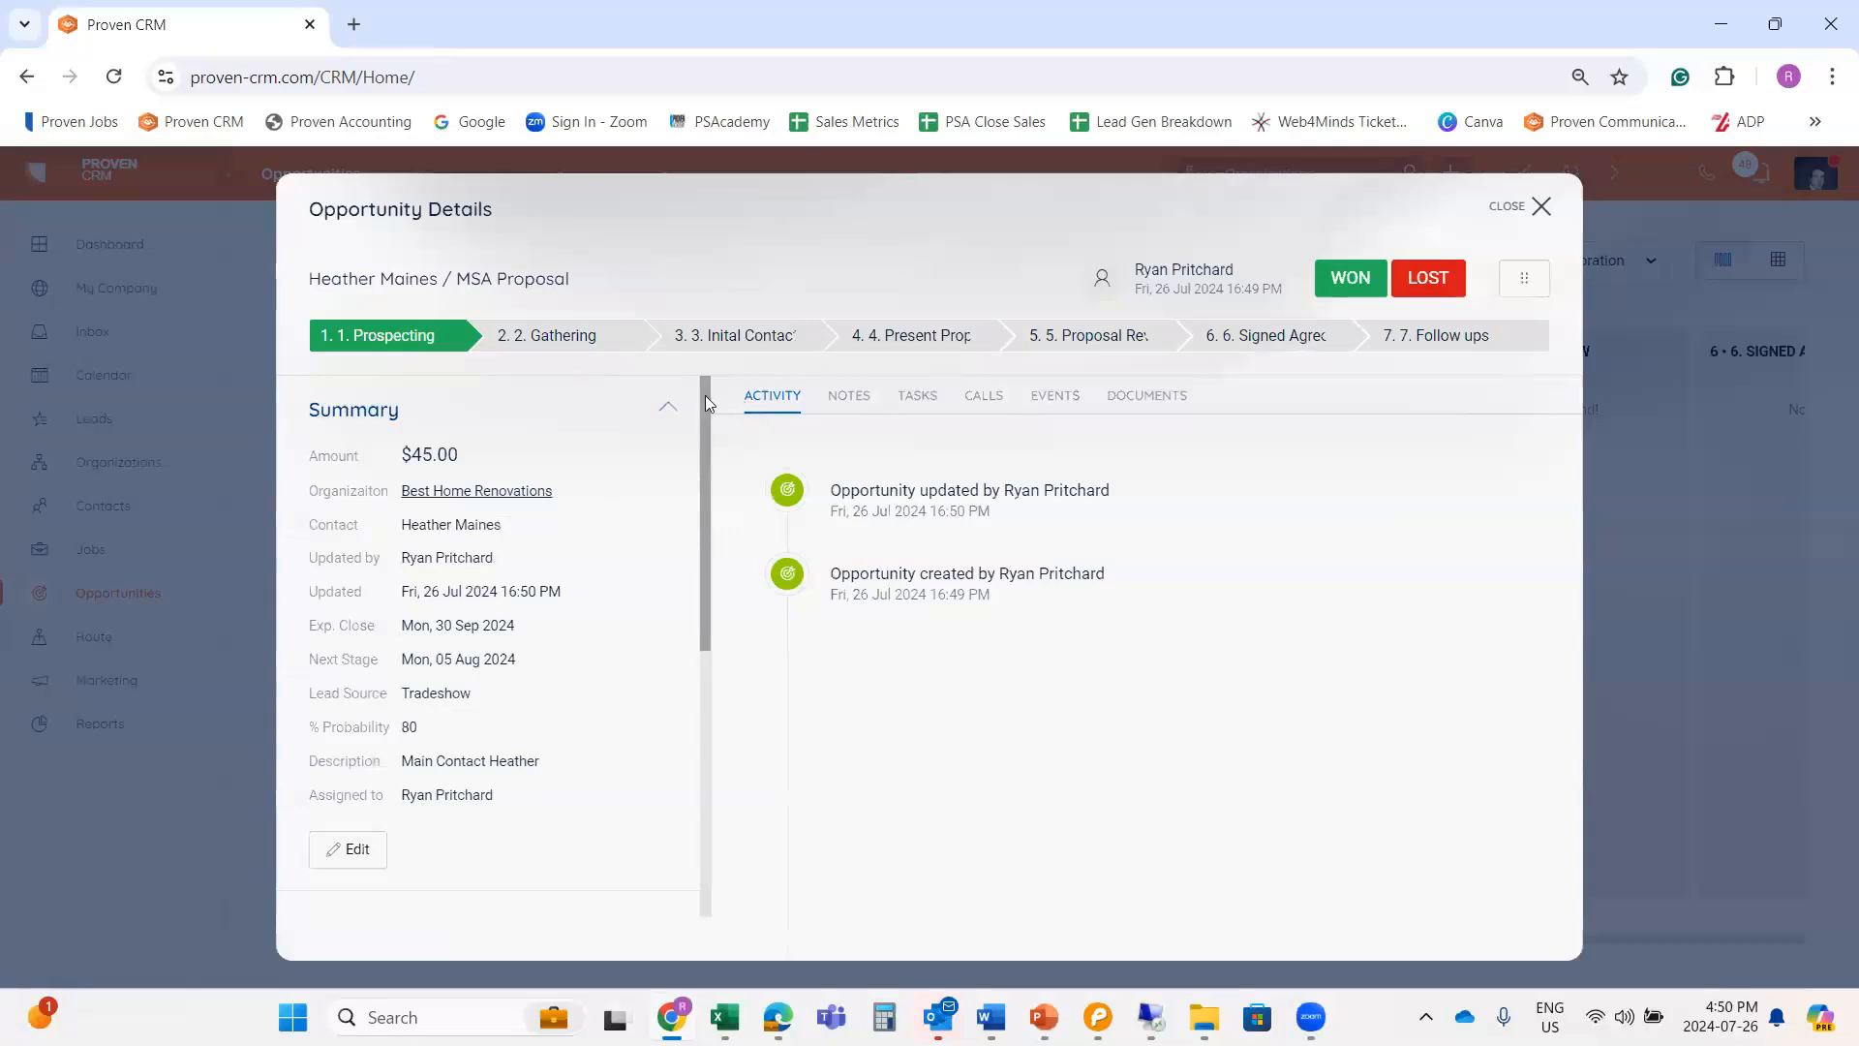
Look through the stage sections in the opportunity's details and inspect the fields under Prospecting.
{"action": "scroll", "coordinate": [707, 422], "scroll_direction": "down", "scroll_amount": 2}
{"action": "left_click_drag", "start_coordinate": [707, 416], "coordinate": [675, 670]}
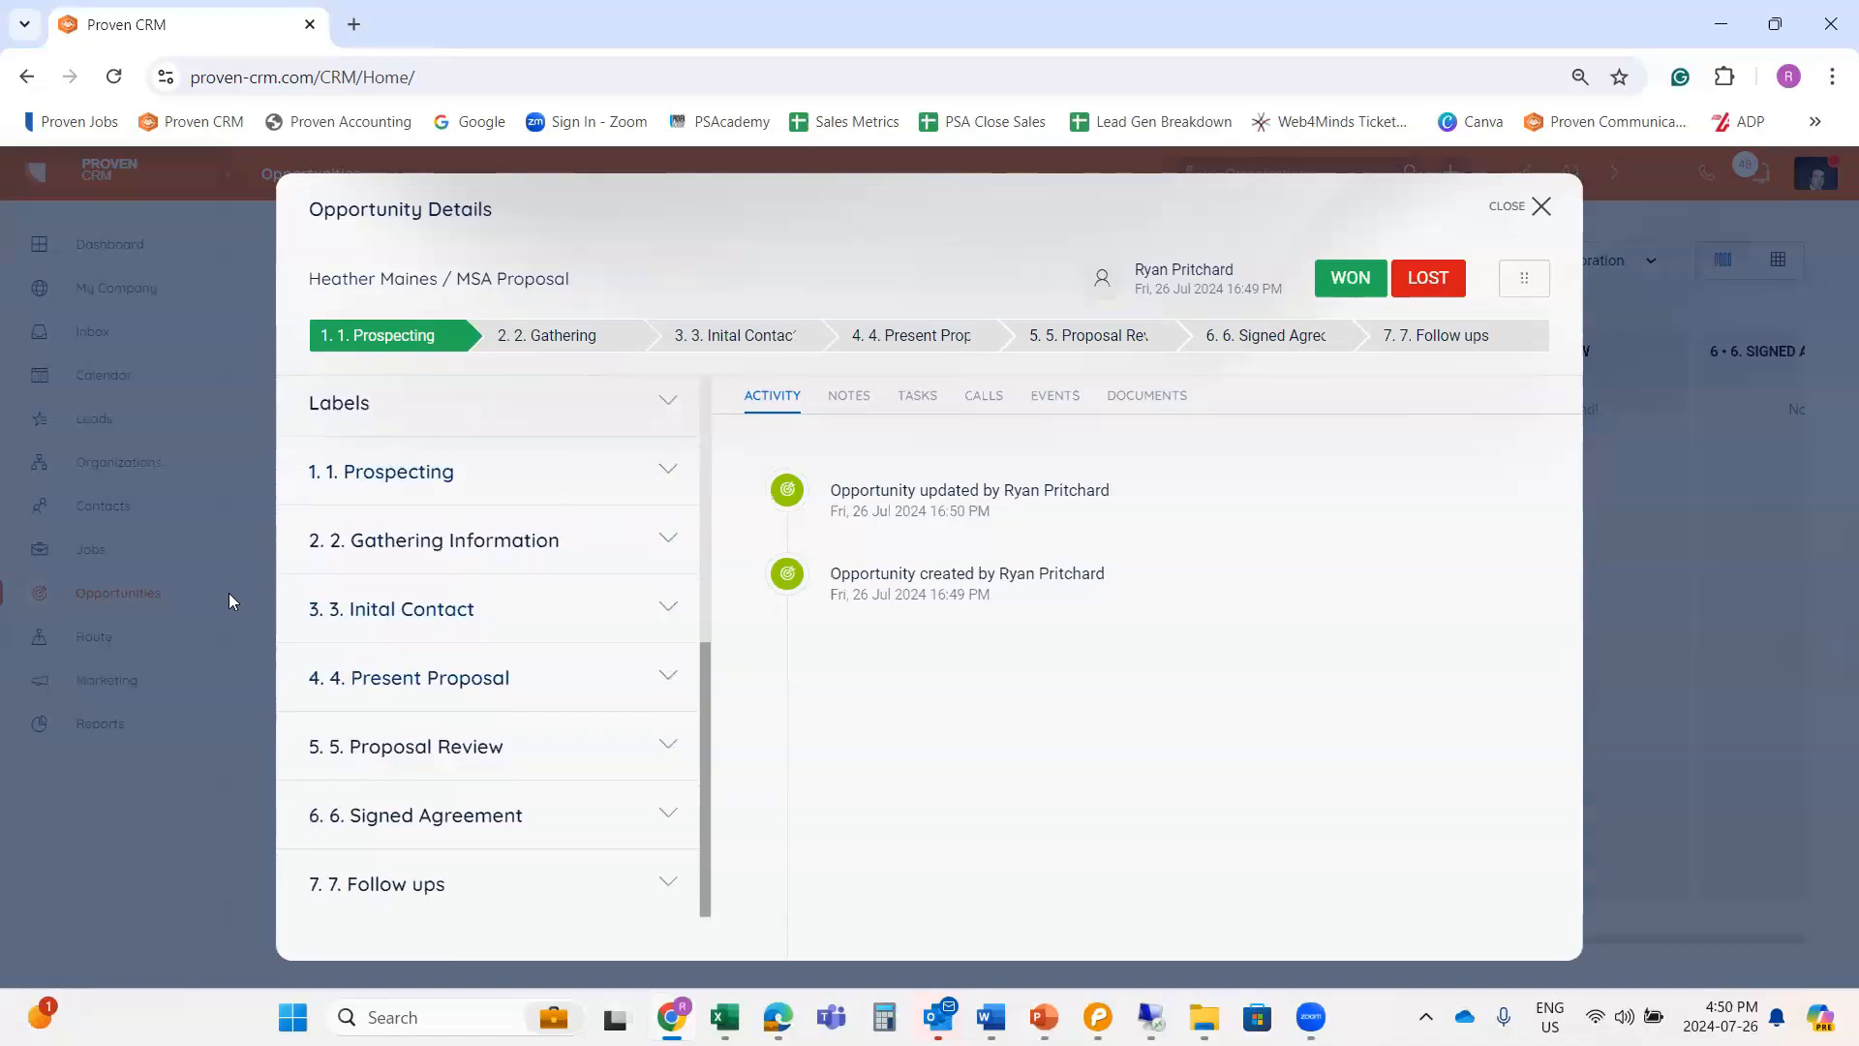
{"action": "left_click", "coordinate": [675, 482]}
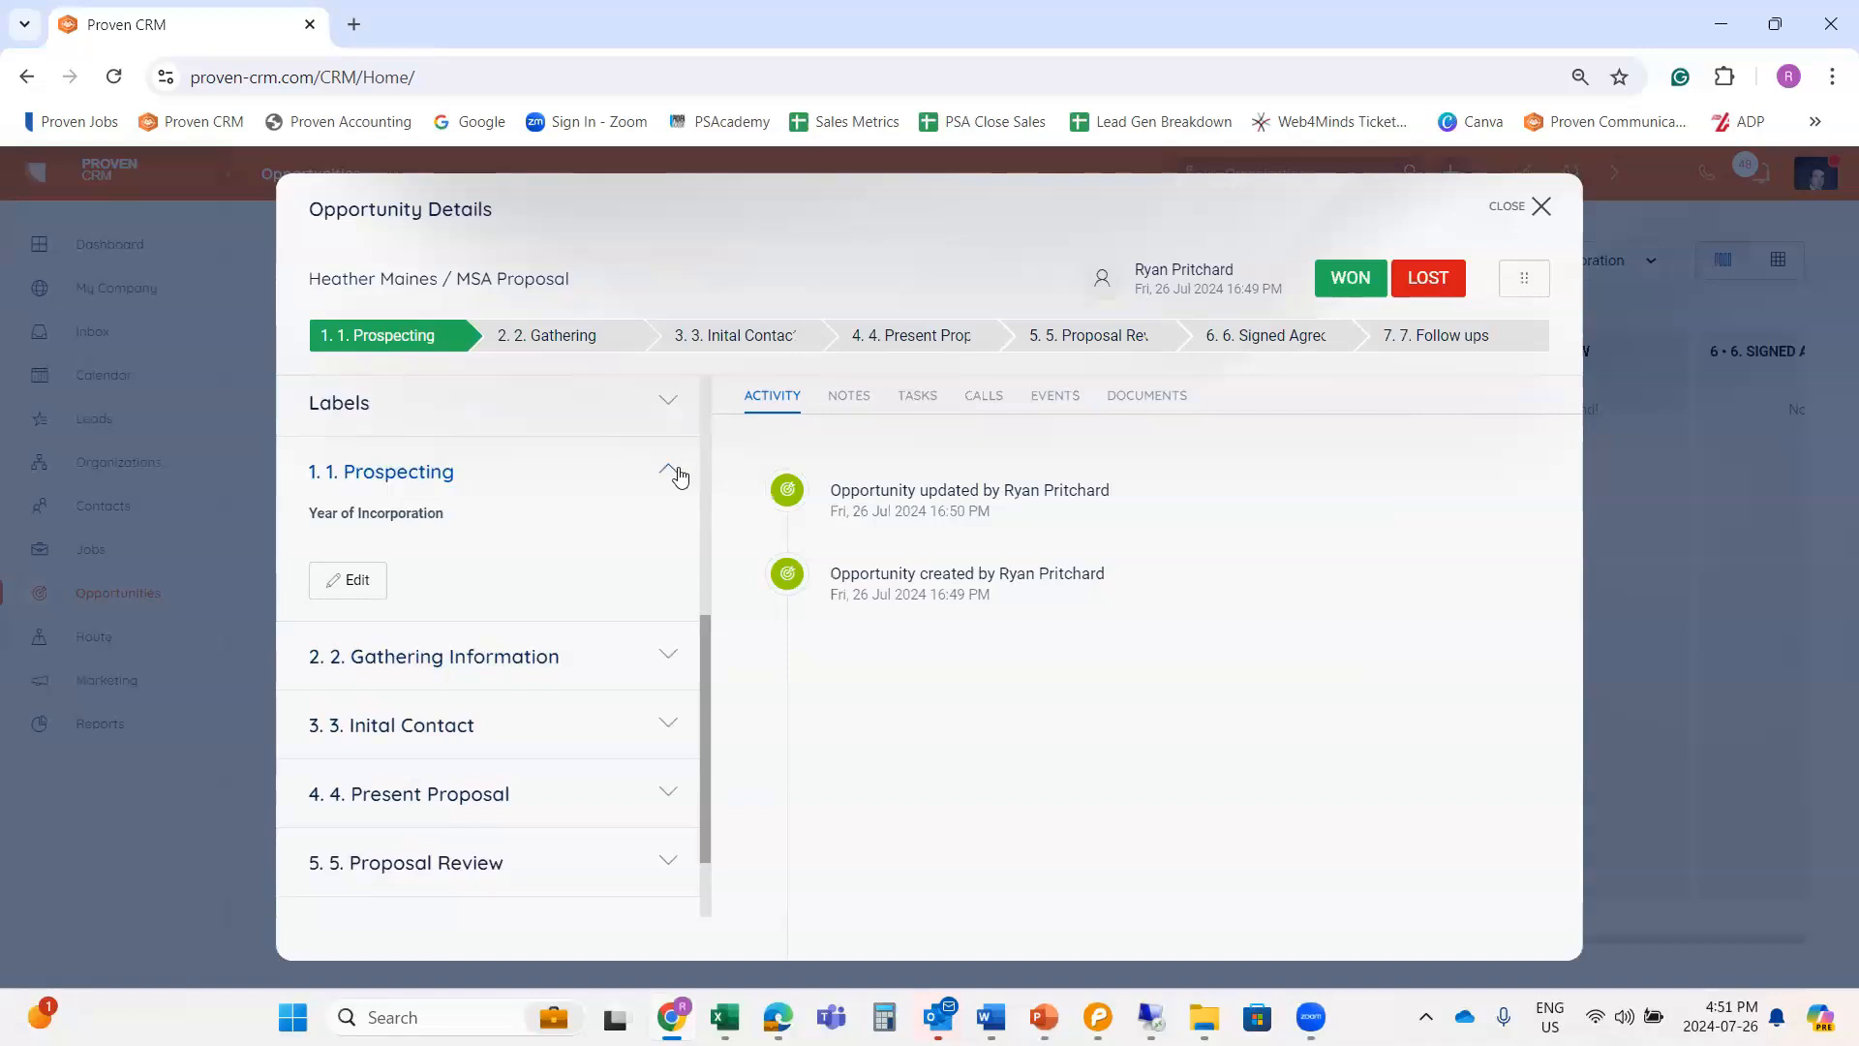
{"action": "left_click", "coordinate": [672, 471]}
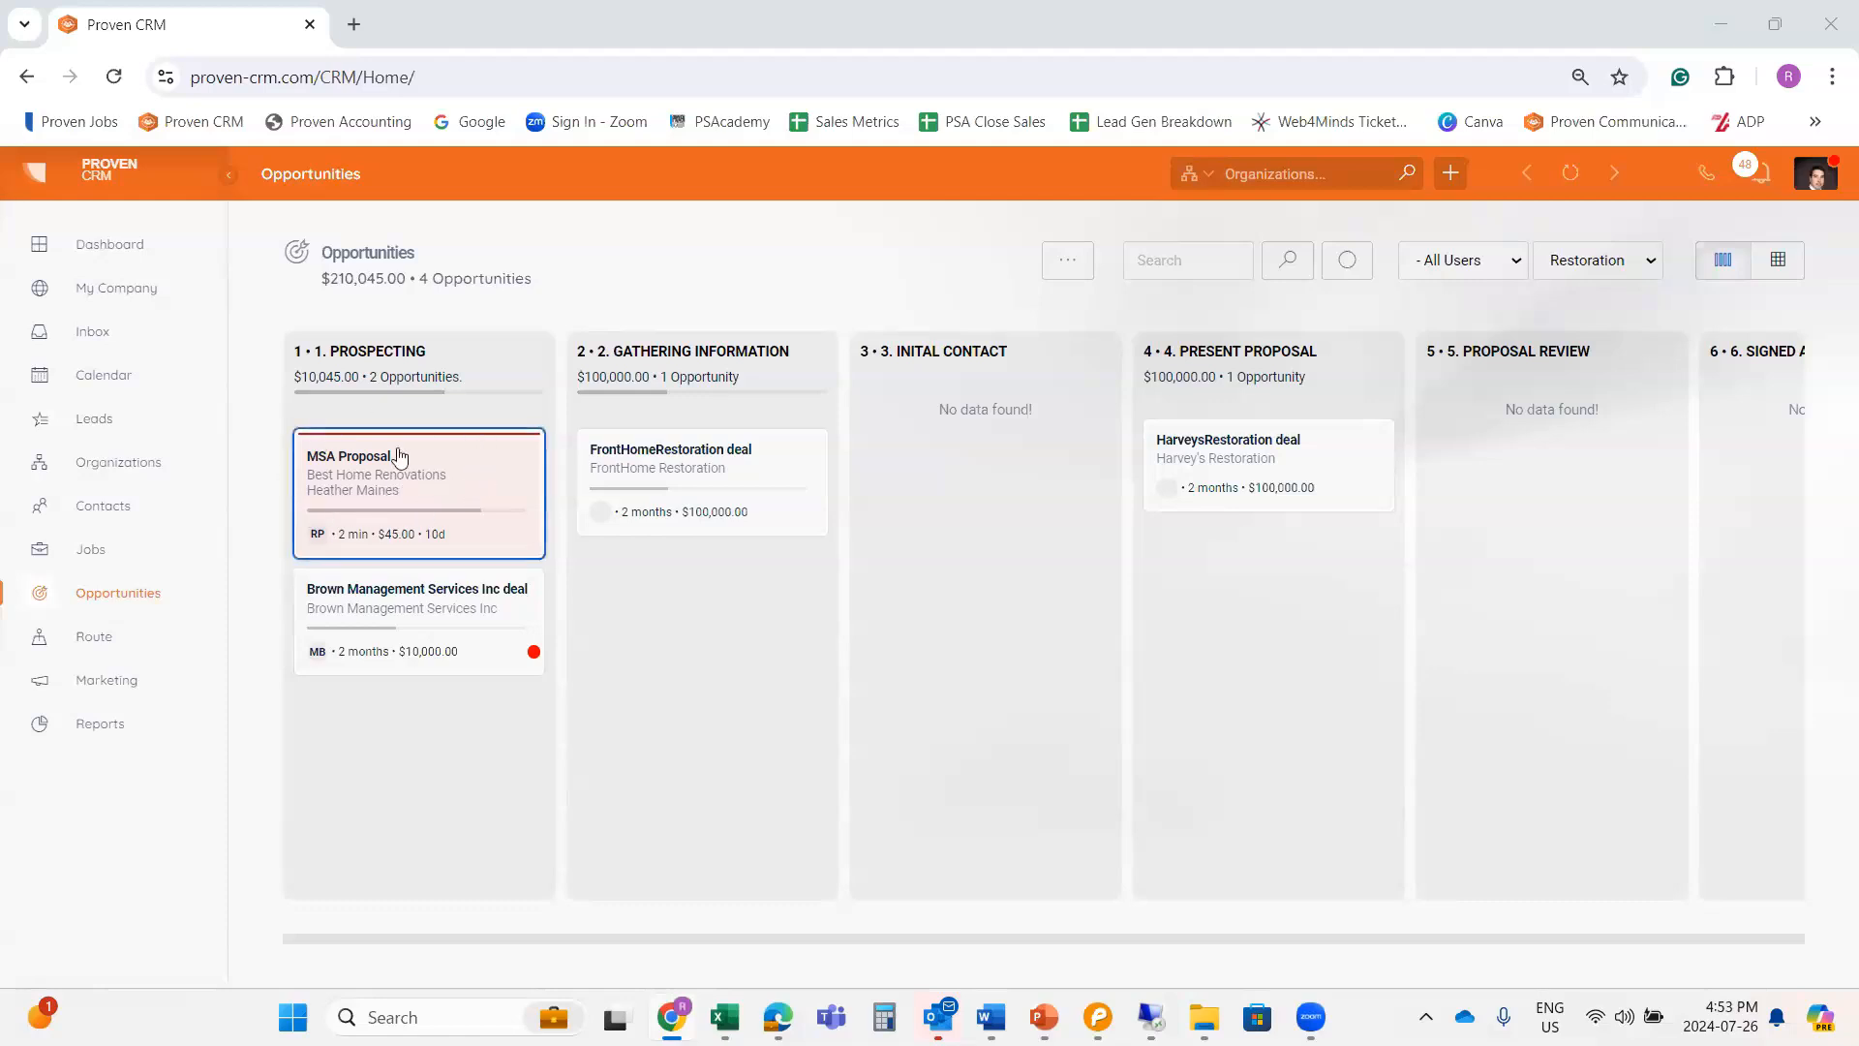
Try to move the MSA Proposal card from Prospecting to the Inital Contact stage and agree to update the required fields.
{"action": "left_click_drag", "start_coordinate": [433, 520], "coordinate": [985, 484]}
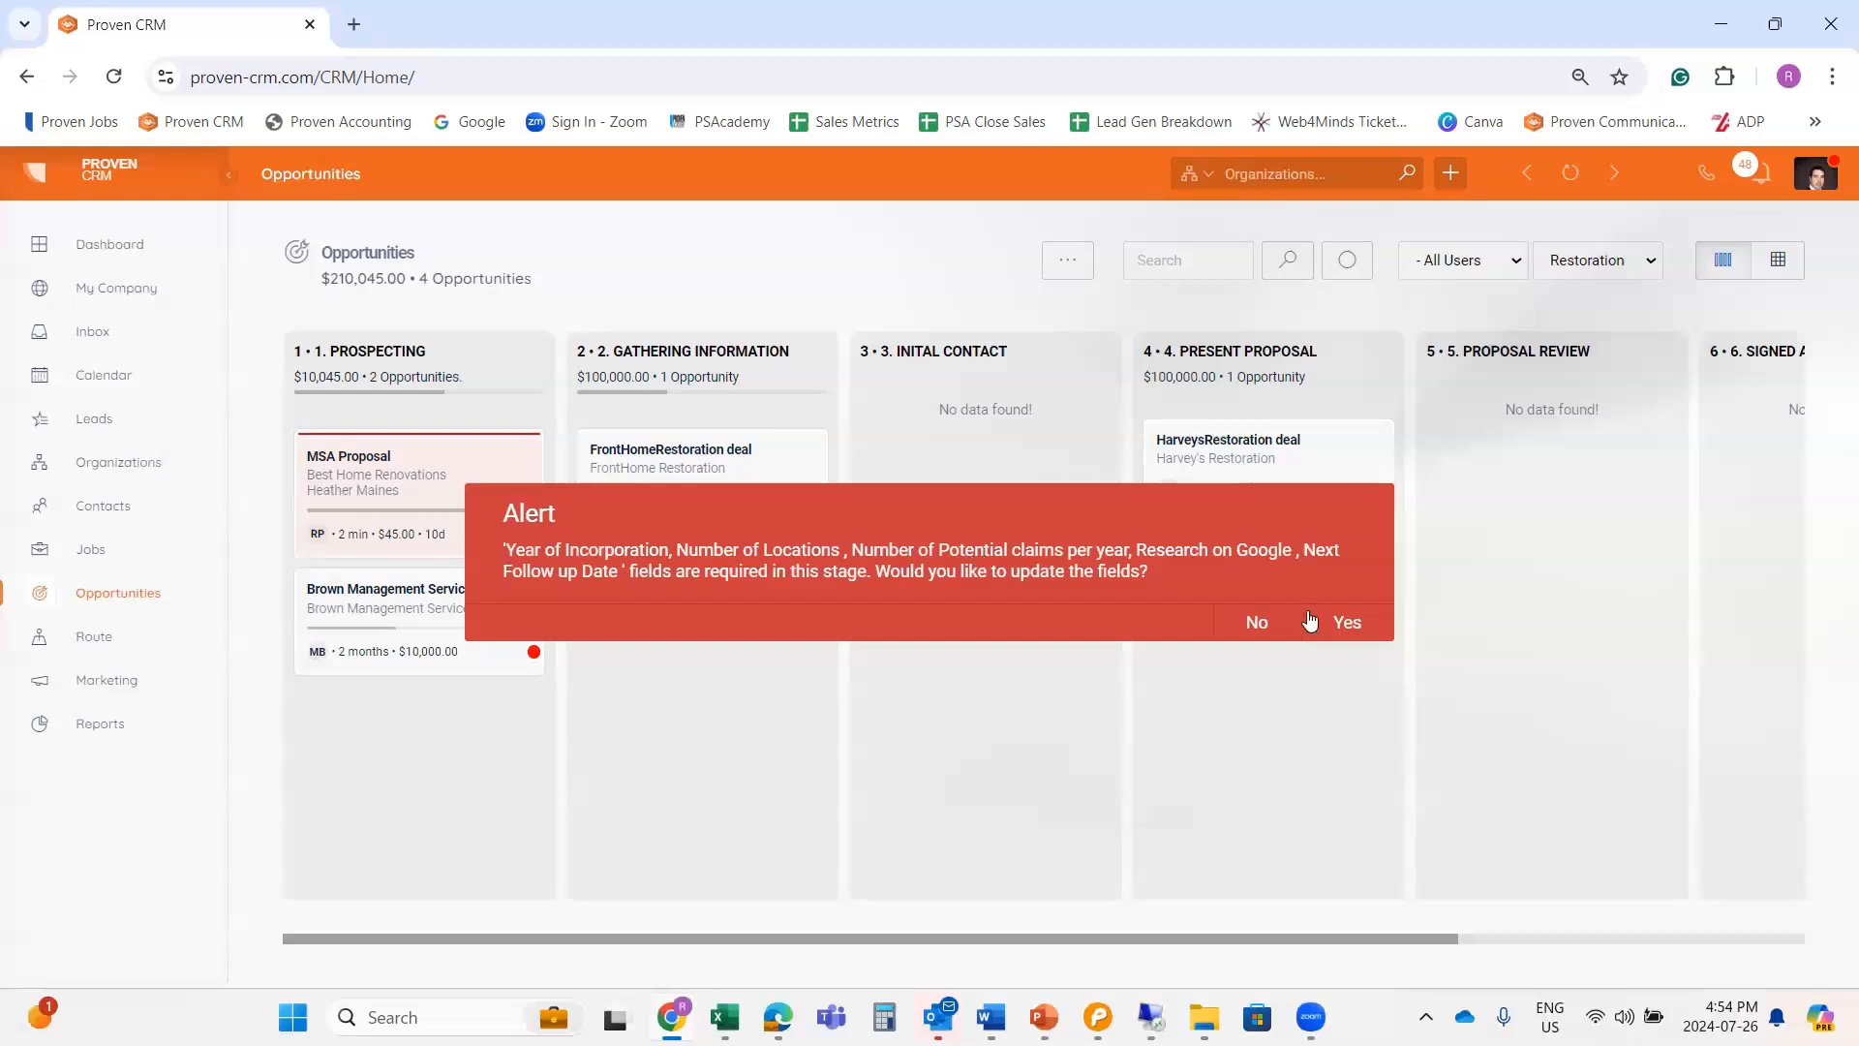
{"action": "left_click", "coordinate": [1348, 624]}
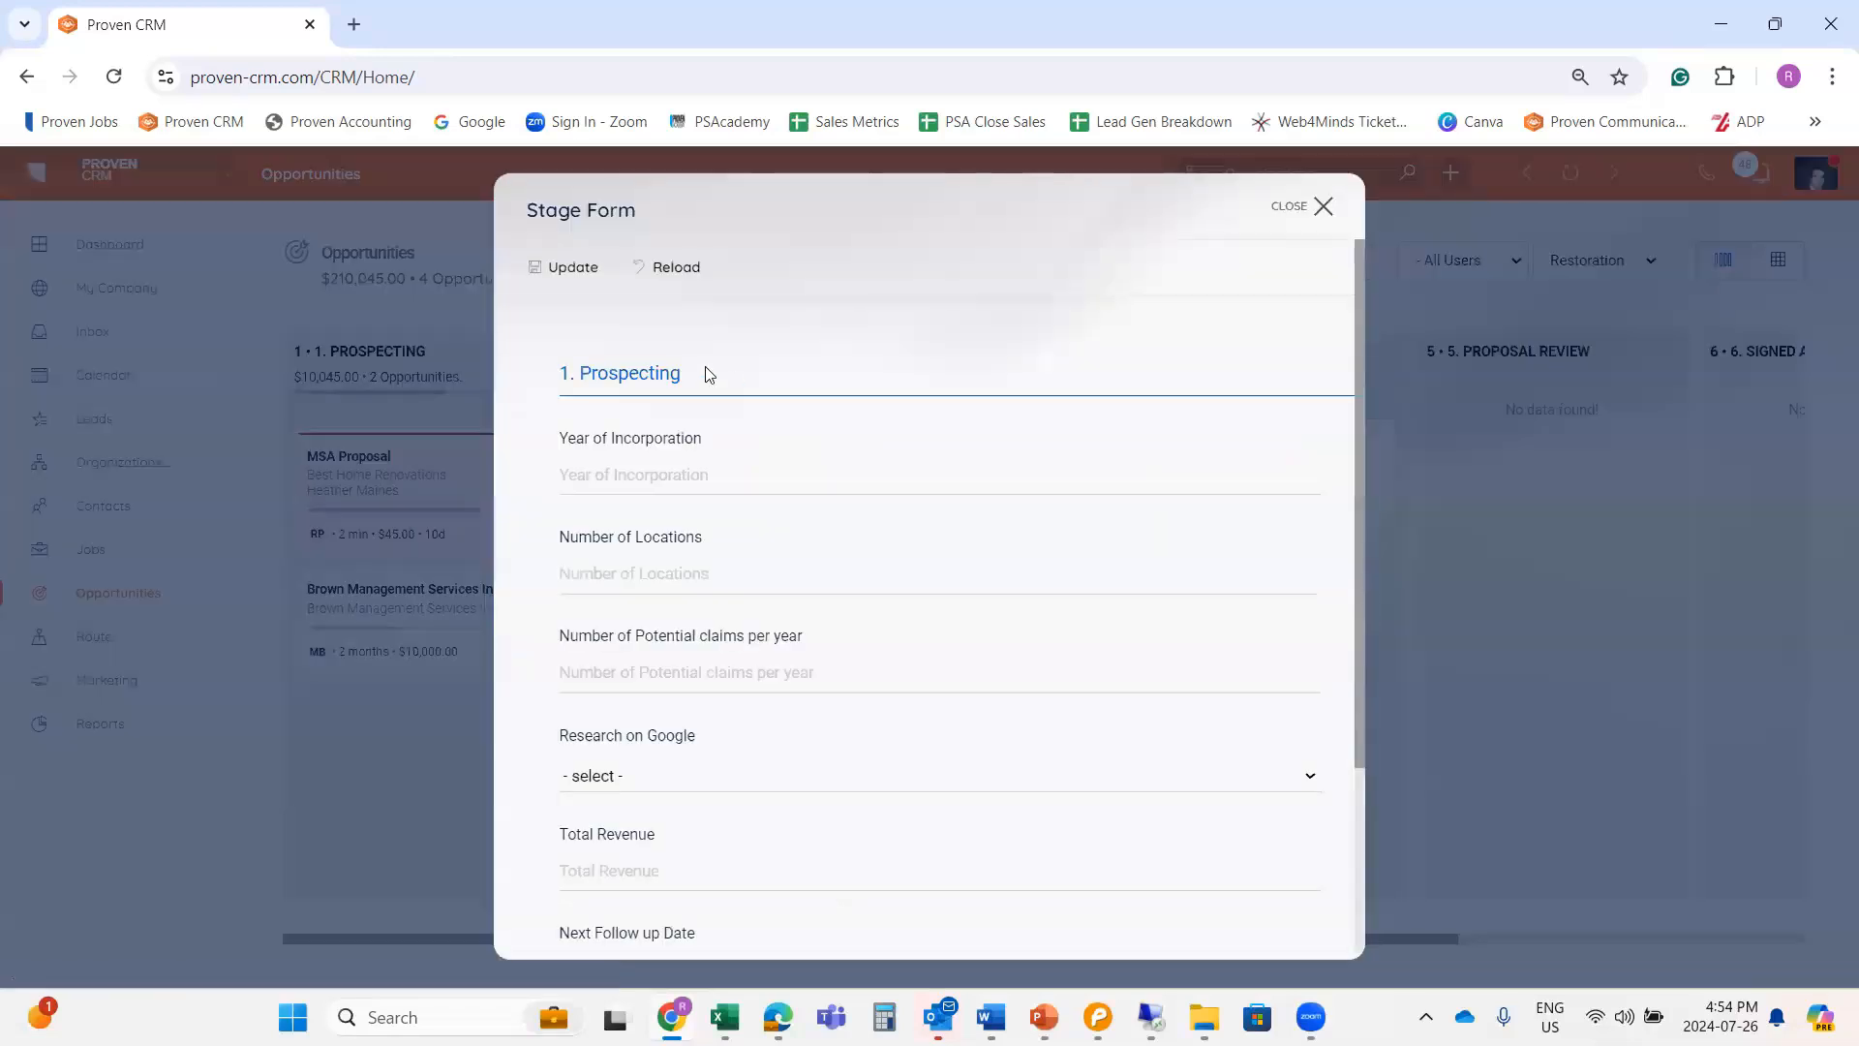
In the Prospecting stage form, enter 2023 for incorporation year, 3 locations and 25 potential claims per year, and set Research on Google to Yes.
{"action": "left_click", "coordinate": [655, 484]}
{"action": "type", "text": "2023"}
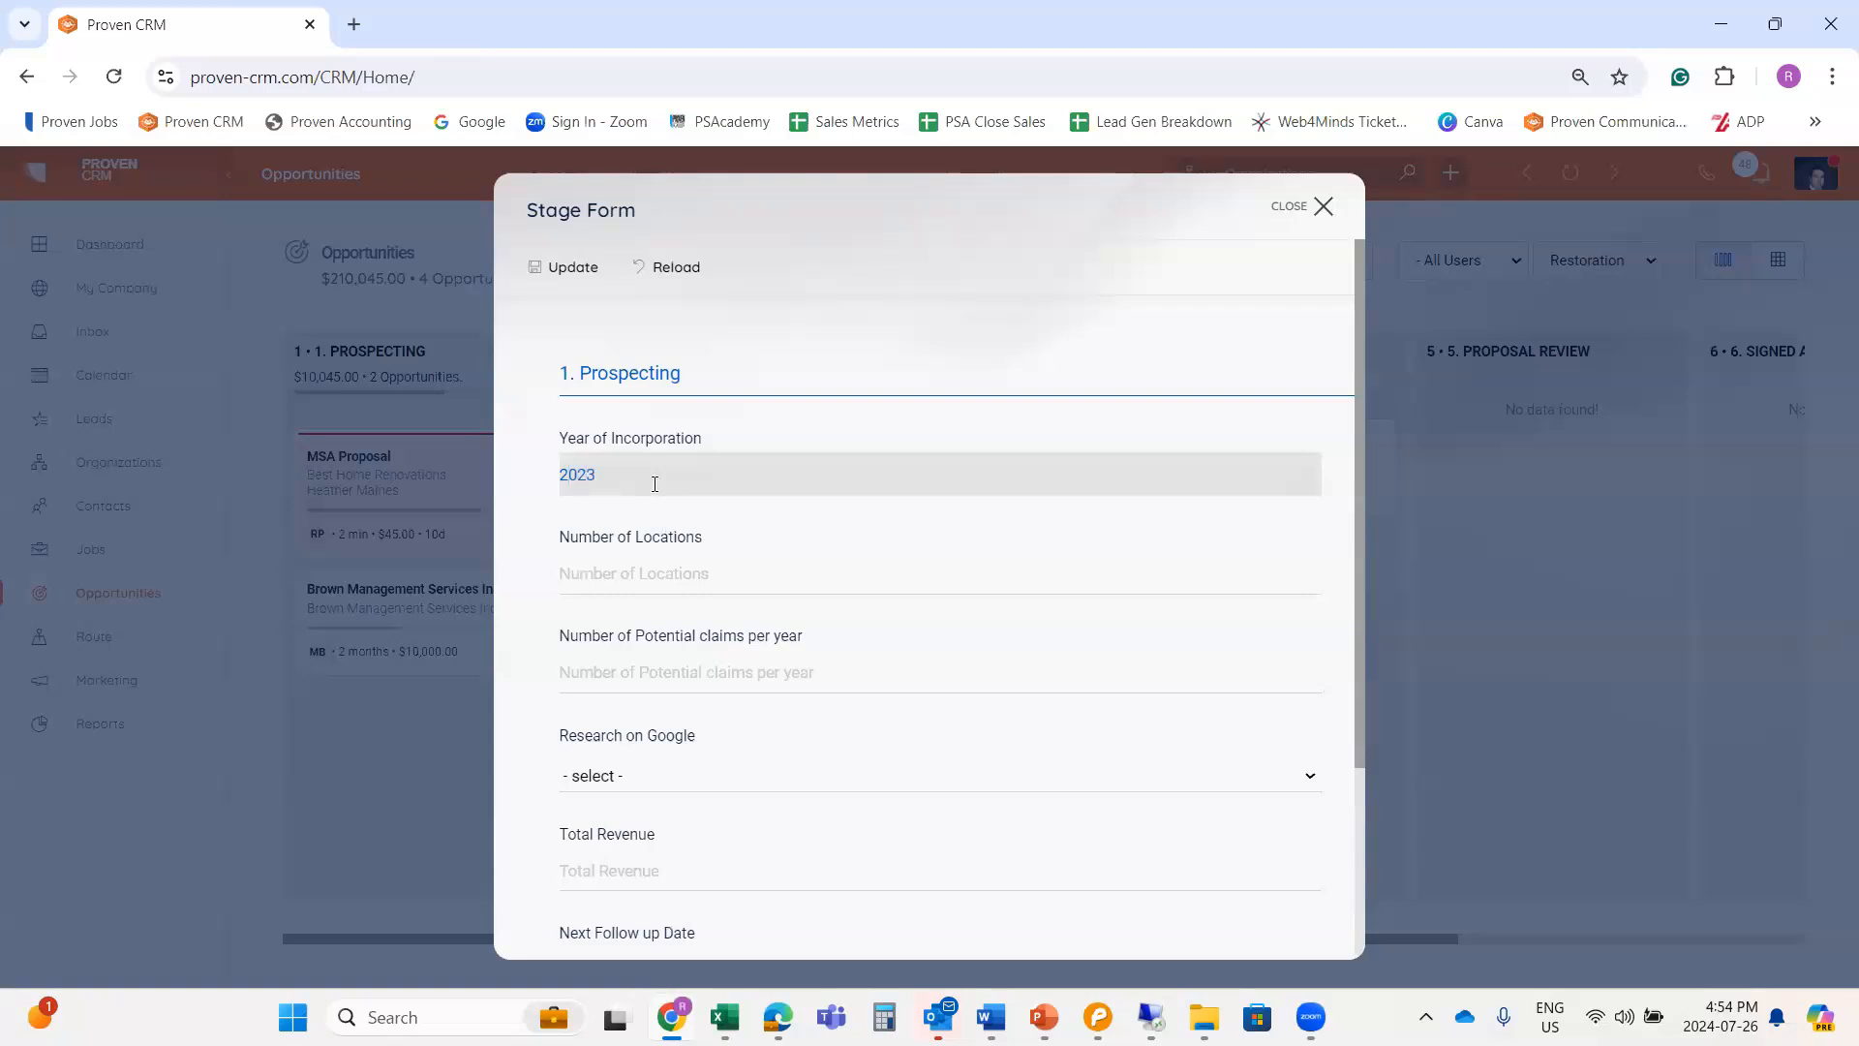
{"action": "left_click", "coordinate": [628, 567]}
{"action": "type", "text": "3"}
{"action": "scroll", "coordinate": [709, 616], "scroll_direction": "down", "scroll_amount": 1}
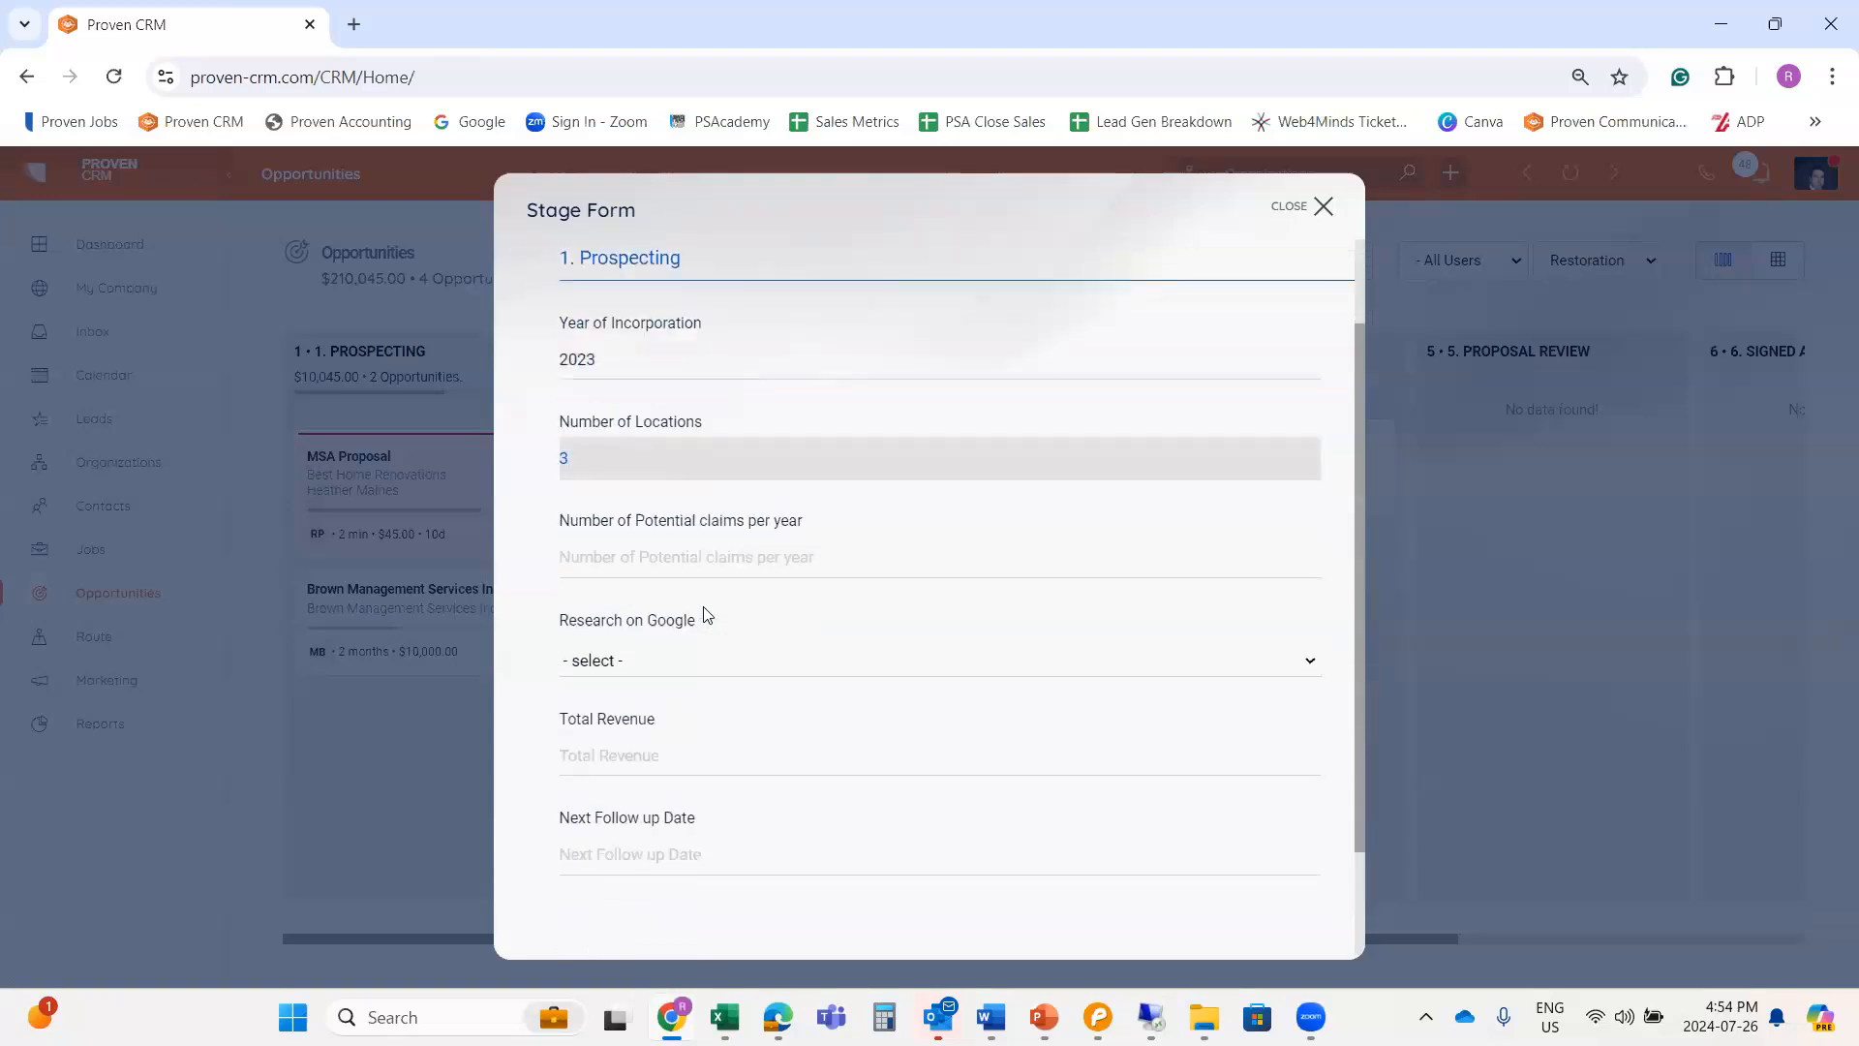
{"action": "left_click", "coordinate": [633, 551]}
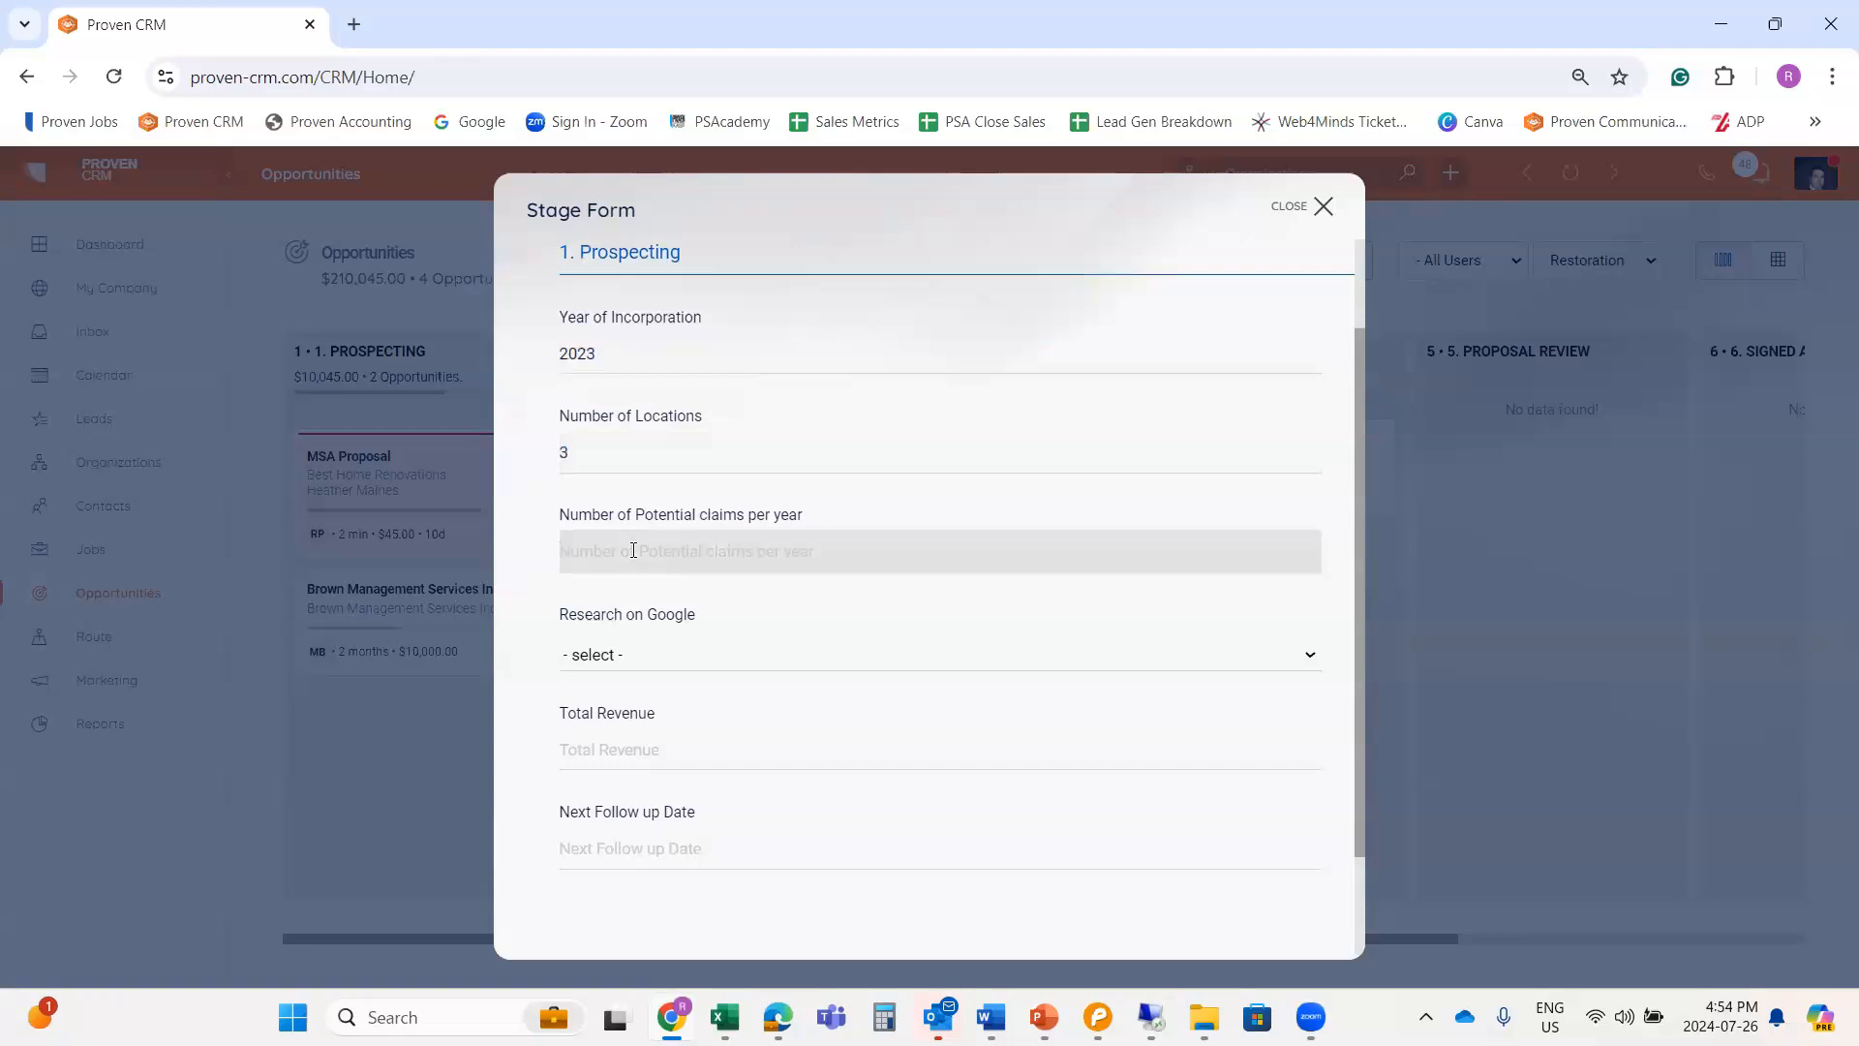
{"action": "type", "text": "25"}
{"action": "left_click", "coordinate": [672, 657]}
{"action": "left_click", "coordinate": [585, 710]}
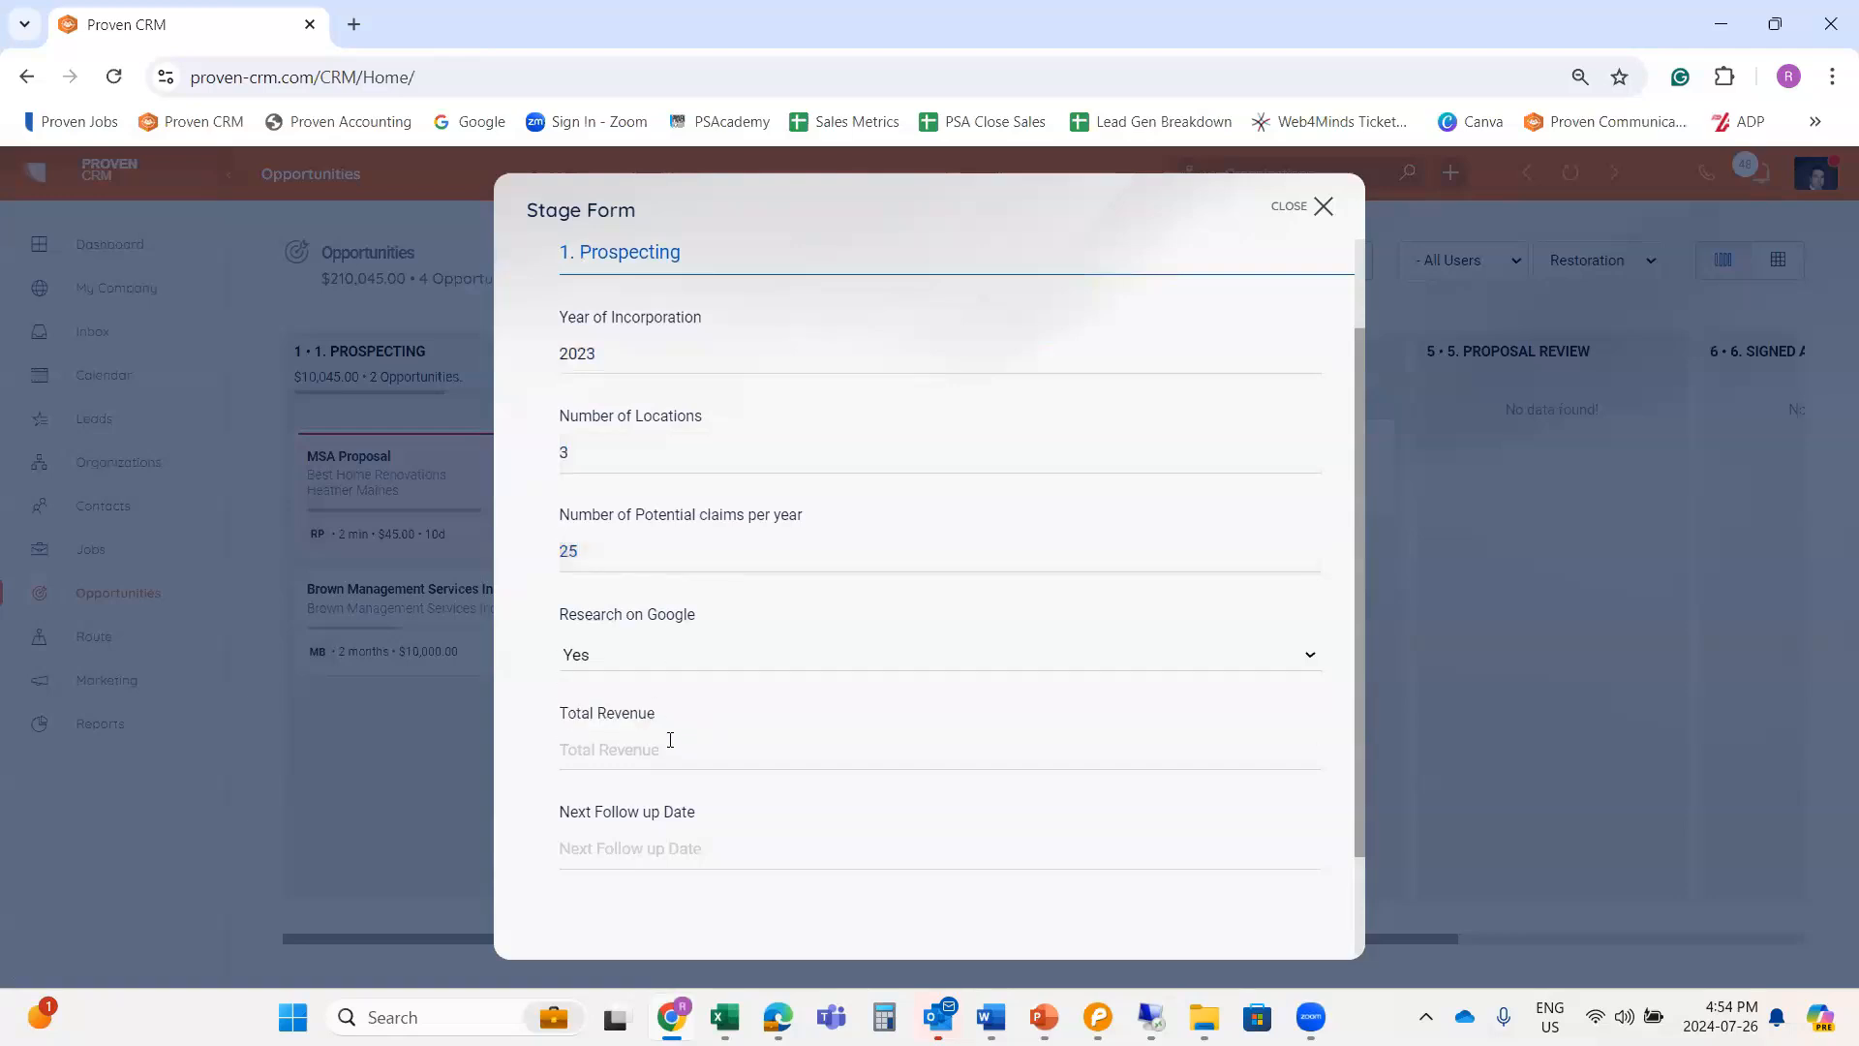
Enter $3-$5MM as total revenue and 07/05/2024 as the next follow-up date, and update the stage form.
{"action": "scroll", "coordinate": [612, 631], "scroll_direction": "down", "scroll_amount": 1}
{"action": "left_click", "coordinate": [612, 630]}
{"action": "type", "text": "$3"}
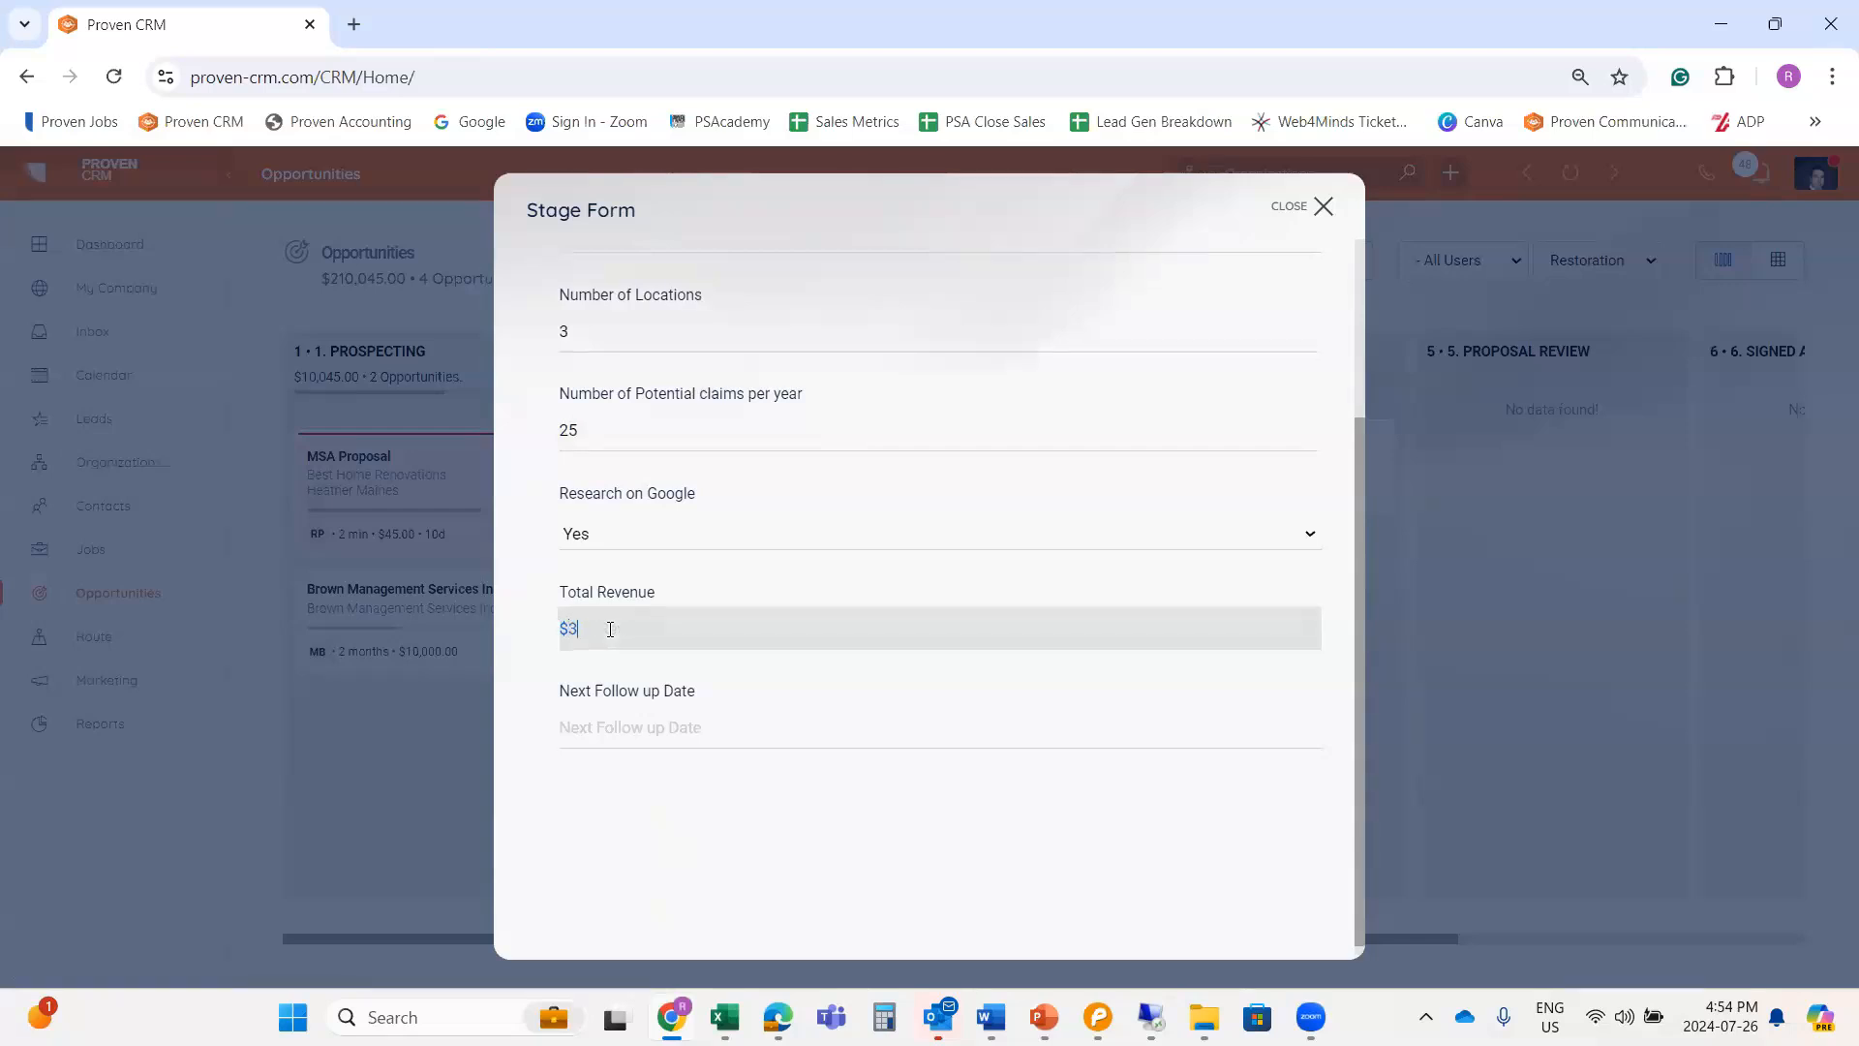
{"action": "type", "text": "-$5MM"}
{"action": "left_click", "coordinate": [618, 725]}
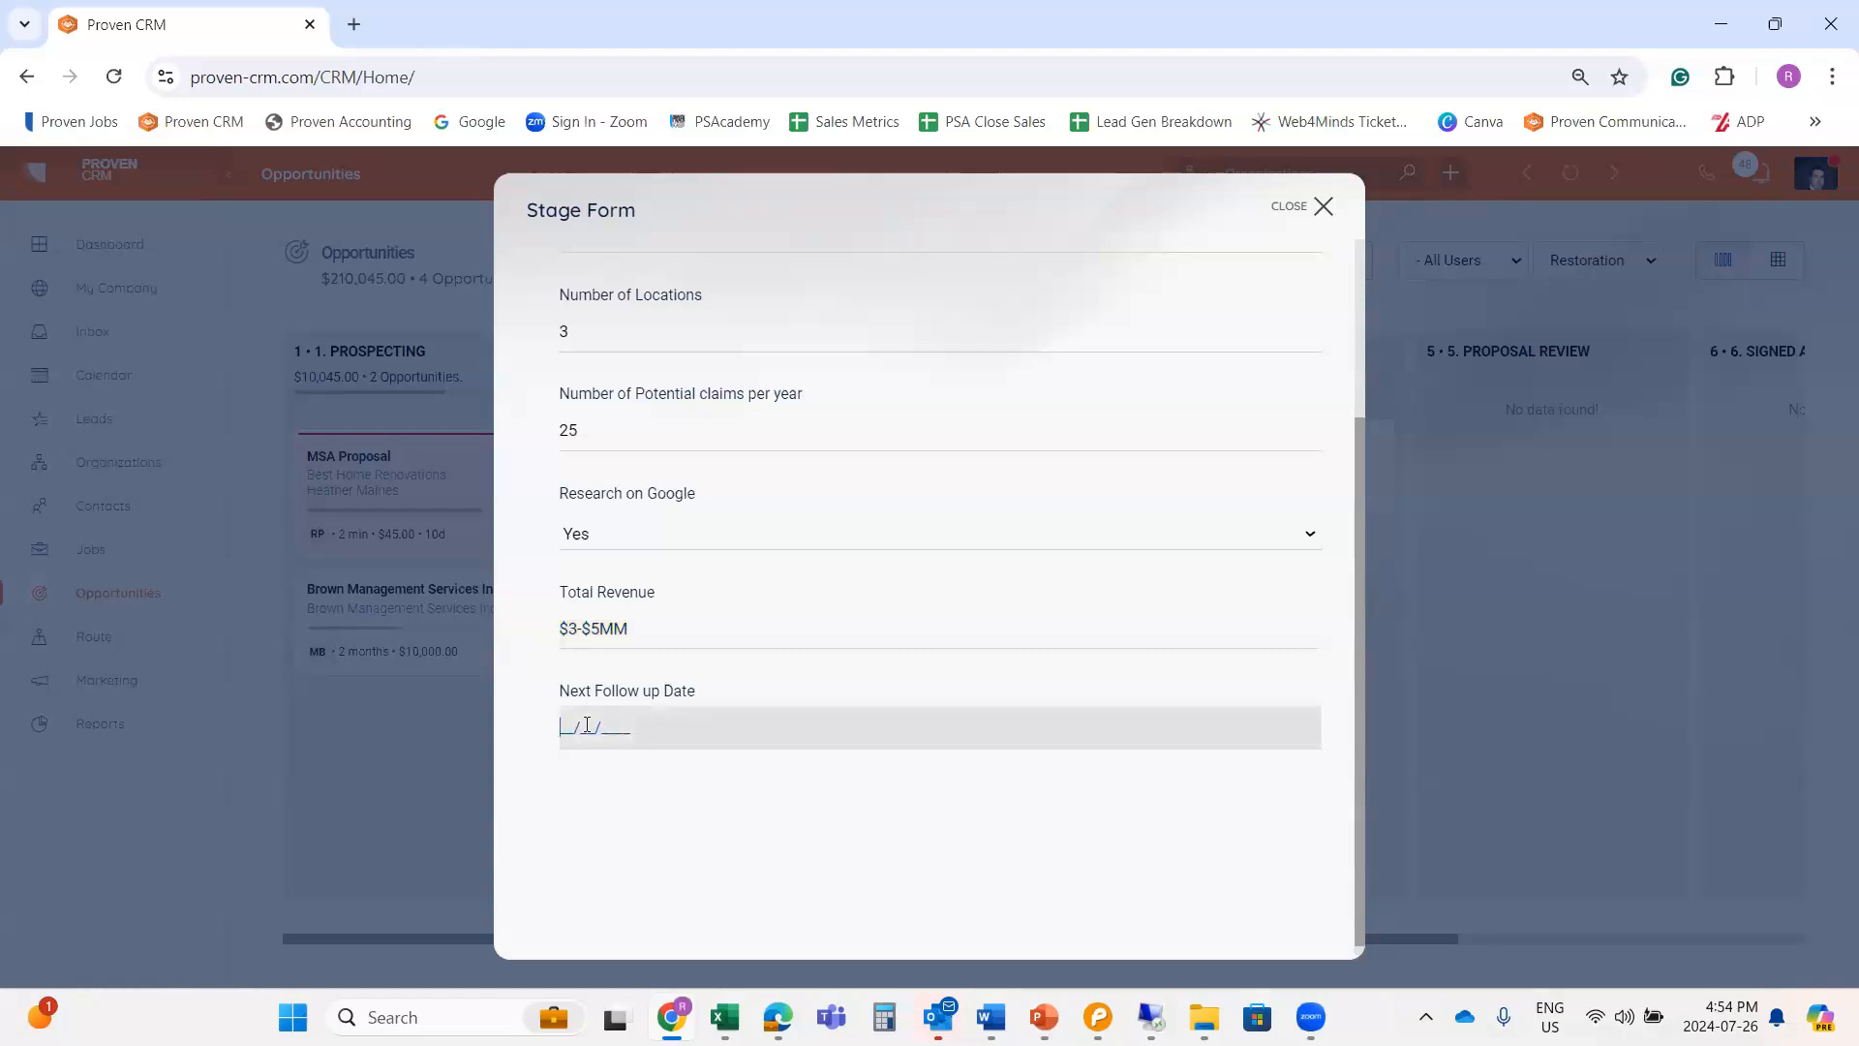
{"action": "type", "text": "07050"}
{"action": "key", "text": "BackSpace"}
{"action": "type", "text": "2024"}
{"action": "scroll", "coordinate": [755, 420], "scroll_direction": "up", "scroll_amount": 3}
{"action": "left_click", "coordinate": [558, 271]}
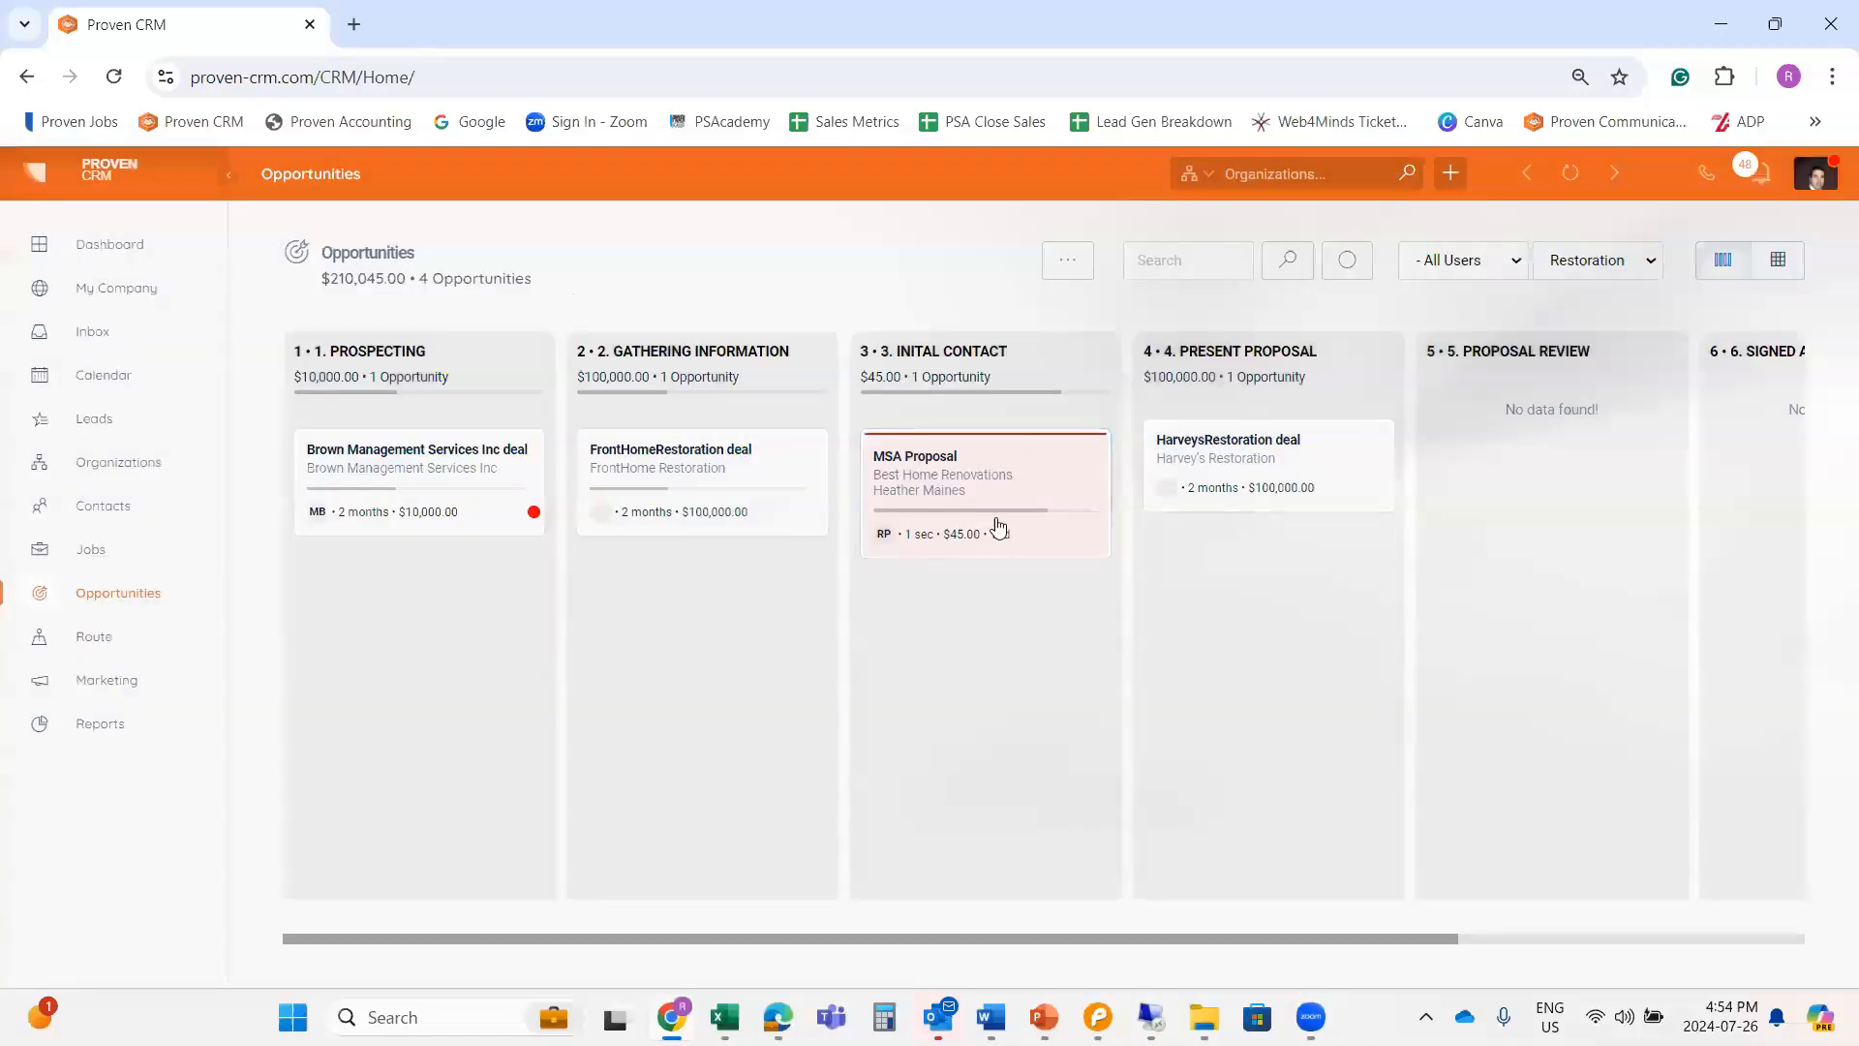
Open the MSA Proposal details and check the won, lost and additional actions available for the opportunity.
{"action": "left_click", "coordinate": [1056, 498]}
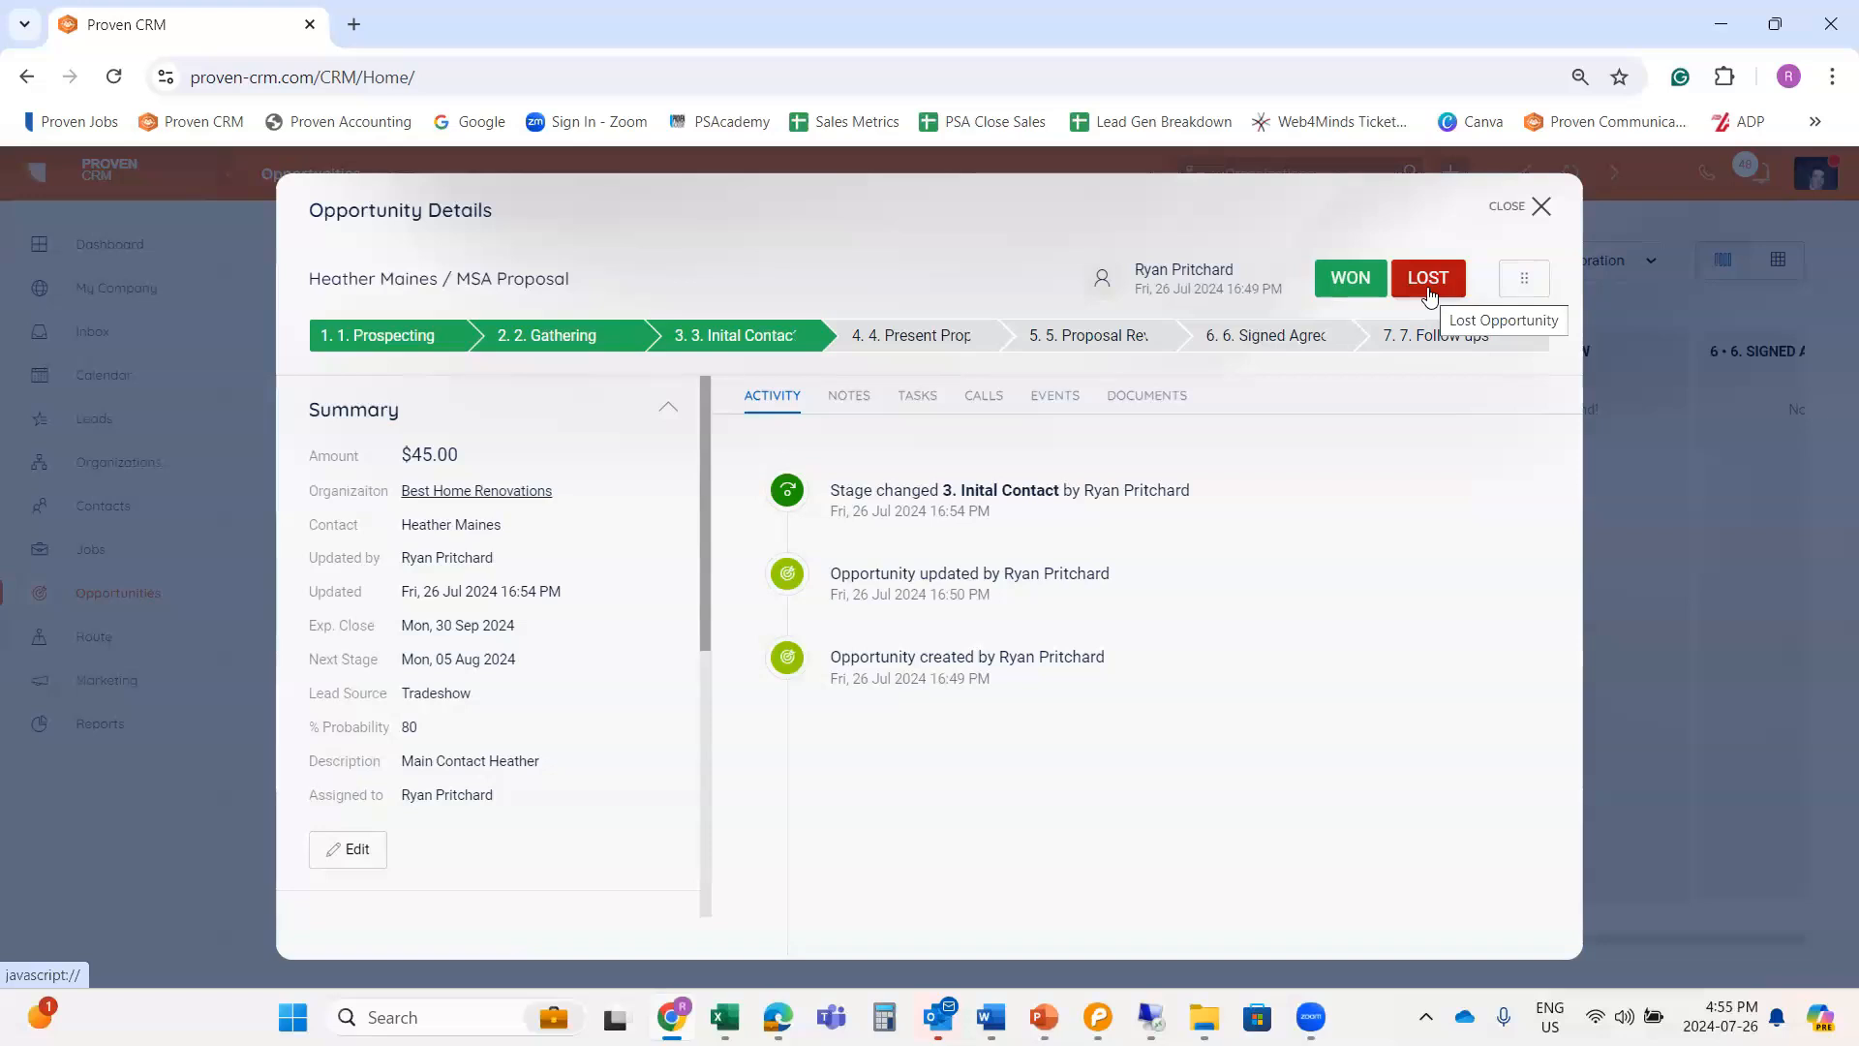
{"action": "left_click", "coordinate": [1522, 282]}
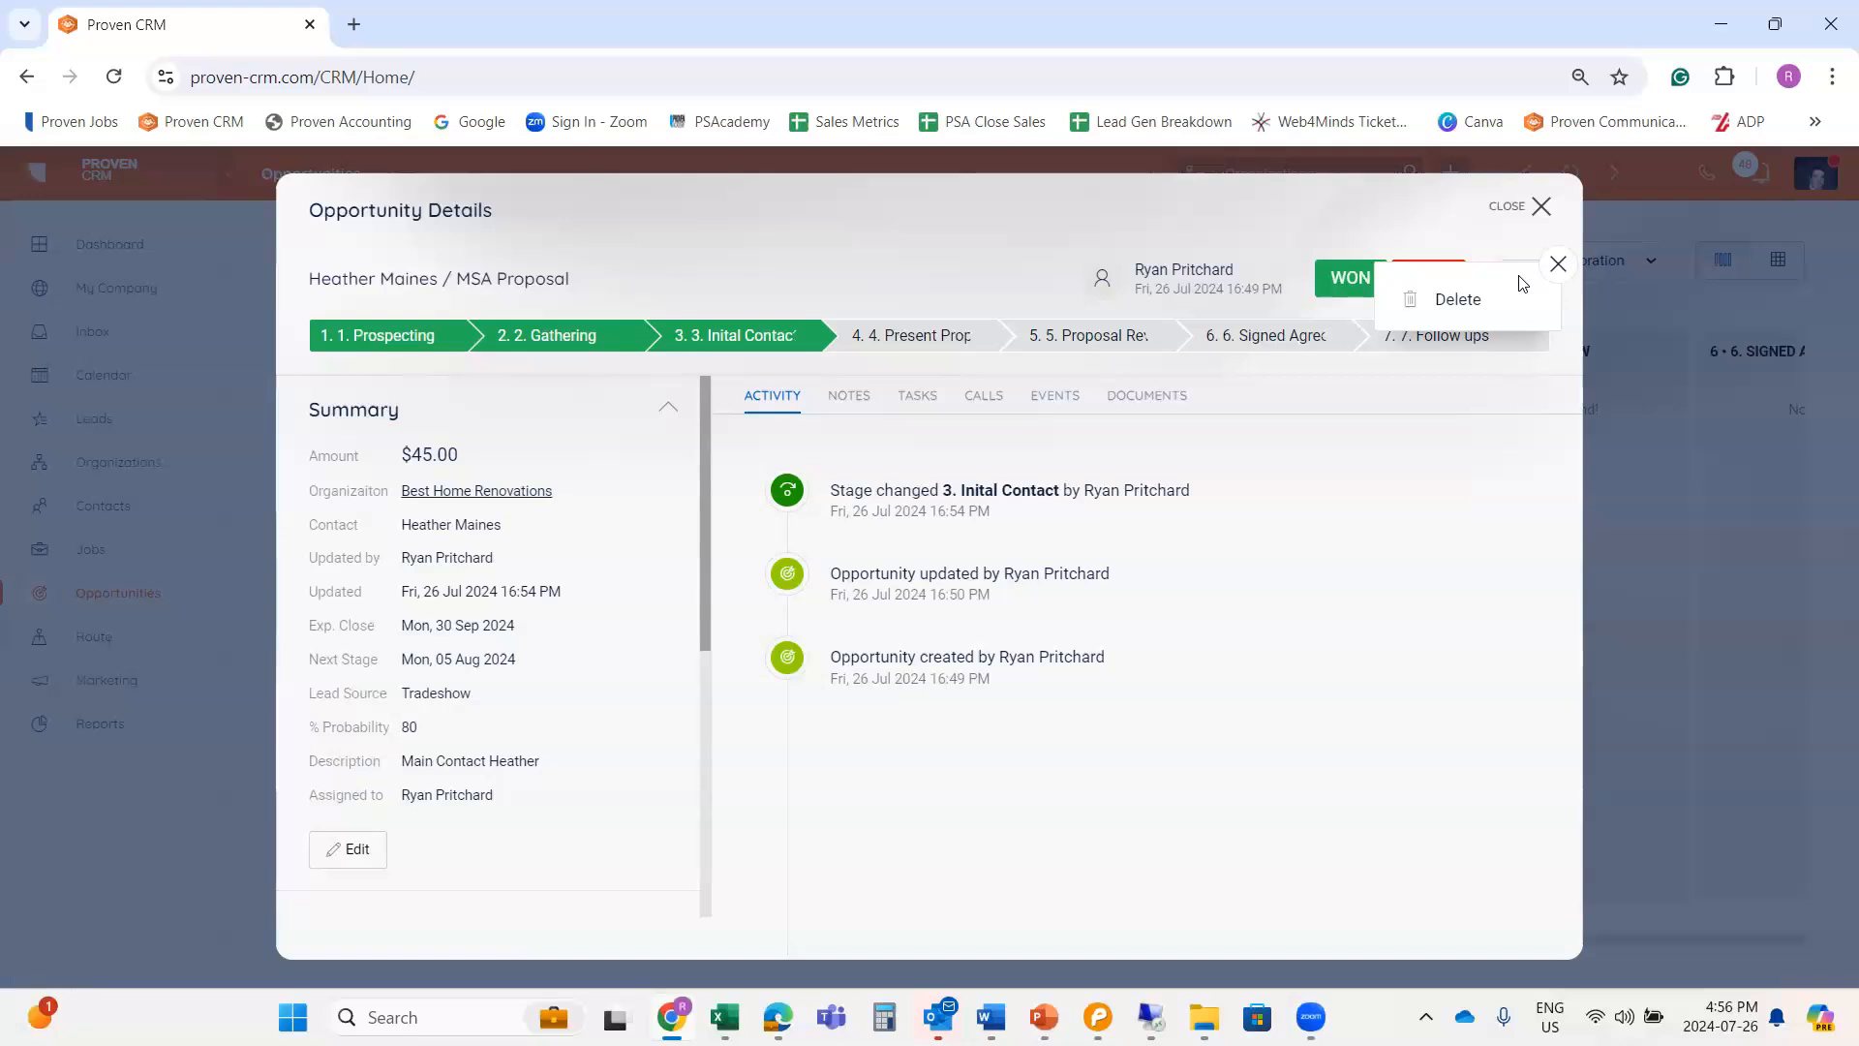
{"action": "left_click", "coordinate": [1558, 263]}
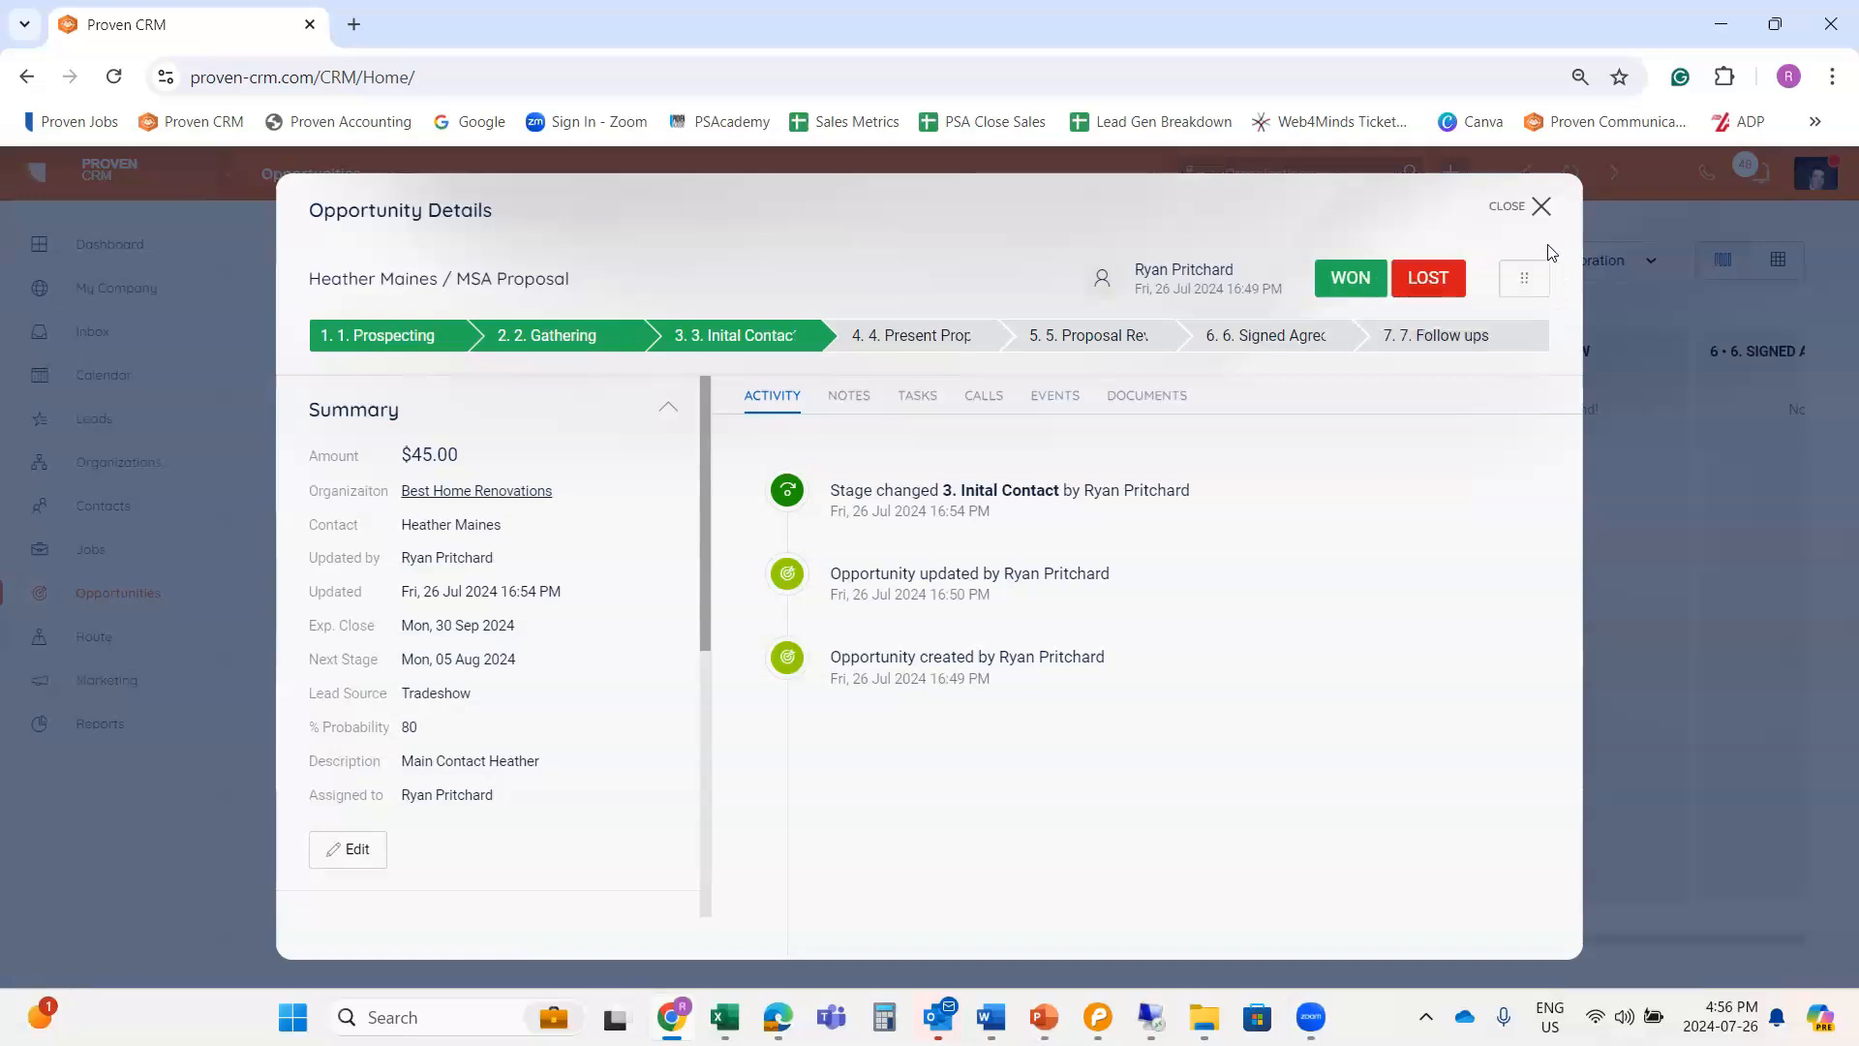
{"action": "left_click", "coordinate": [1541, 206]}
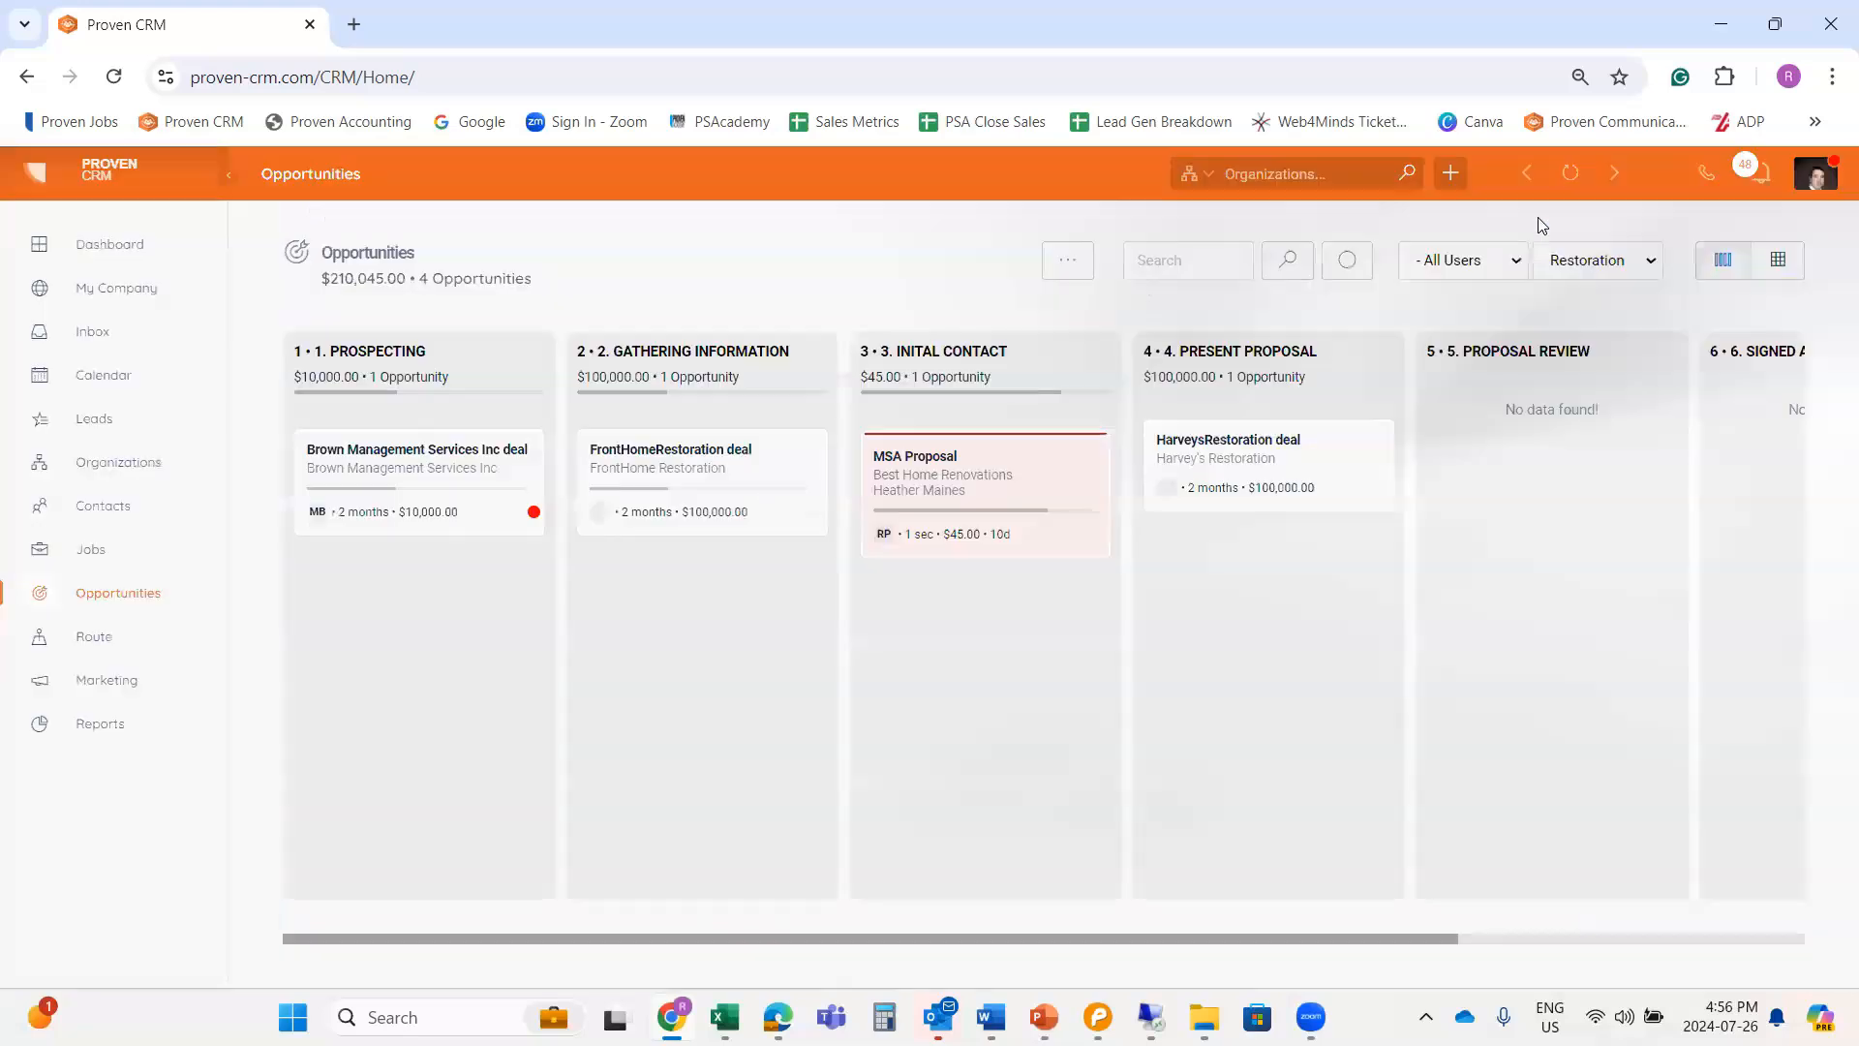
Review the Representative role's permissions in the company settings, including its access to Opportunities.
{"action": "left_click", "coordinate": [116, 291]}
{"action": "scroll", "coordinate": [315, 848], "scroll_direction": "down", "scroll_amount": 1}
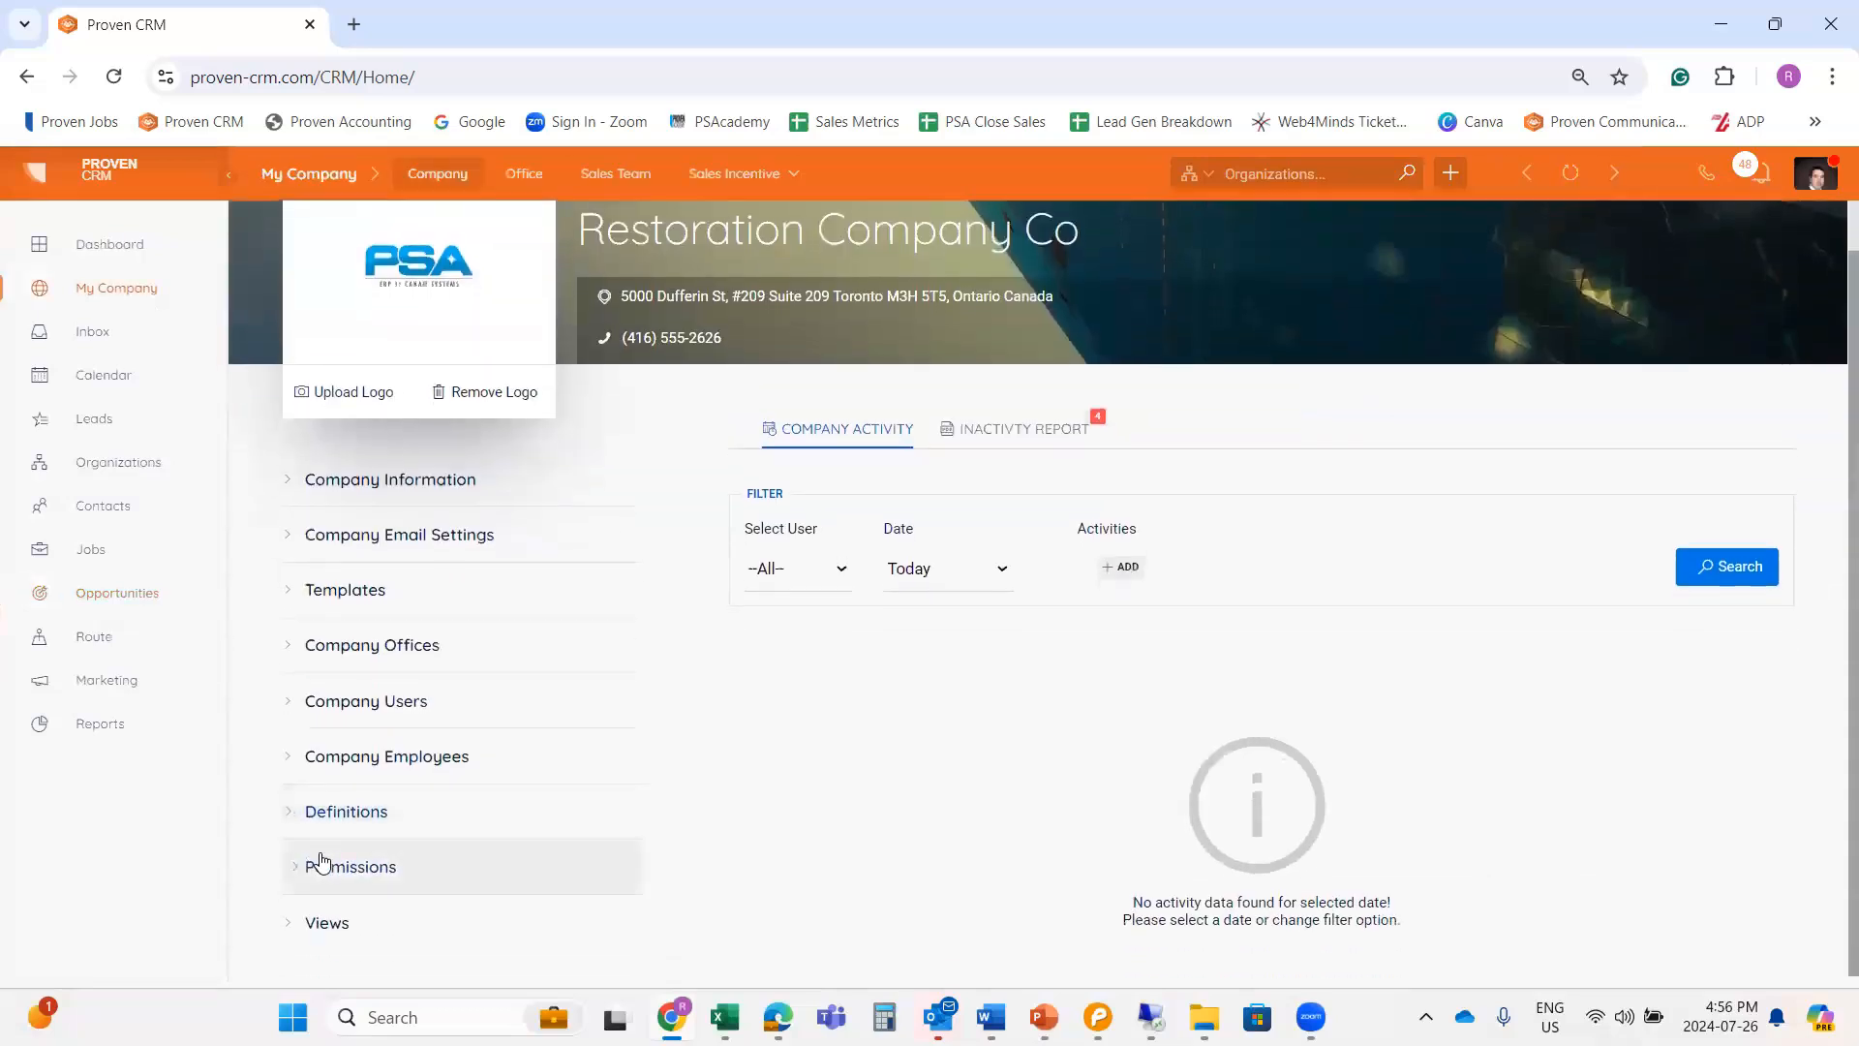
{"action": "left_click", "coordinate": [323, 864]}
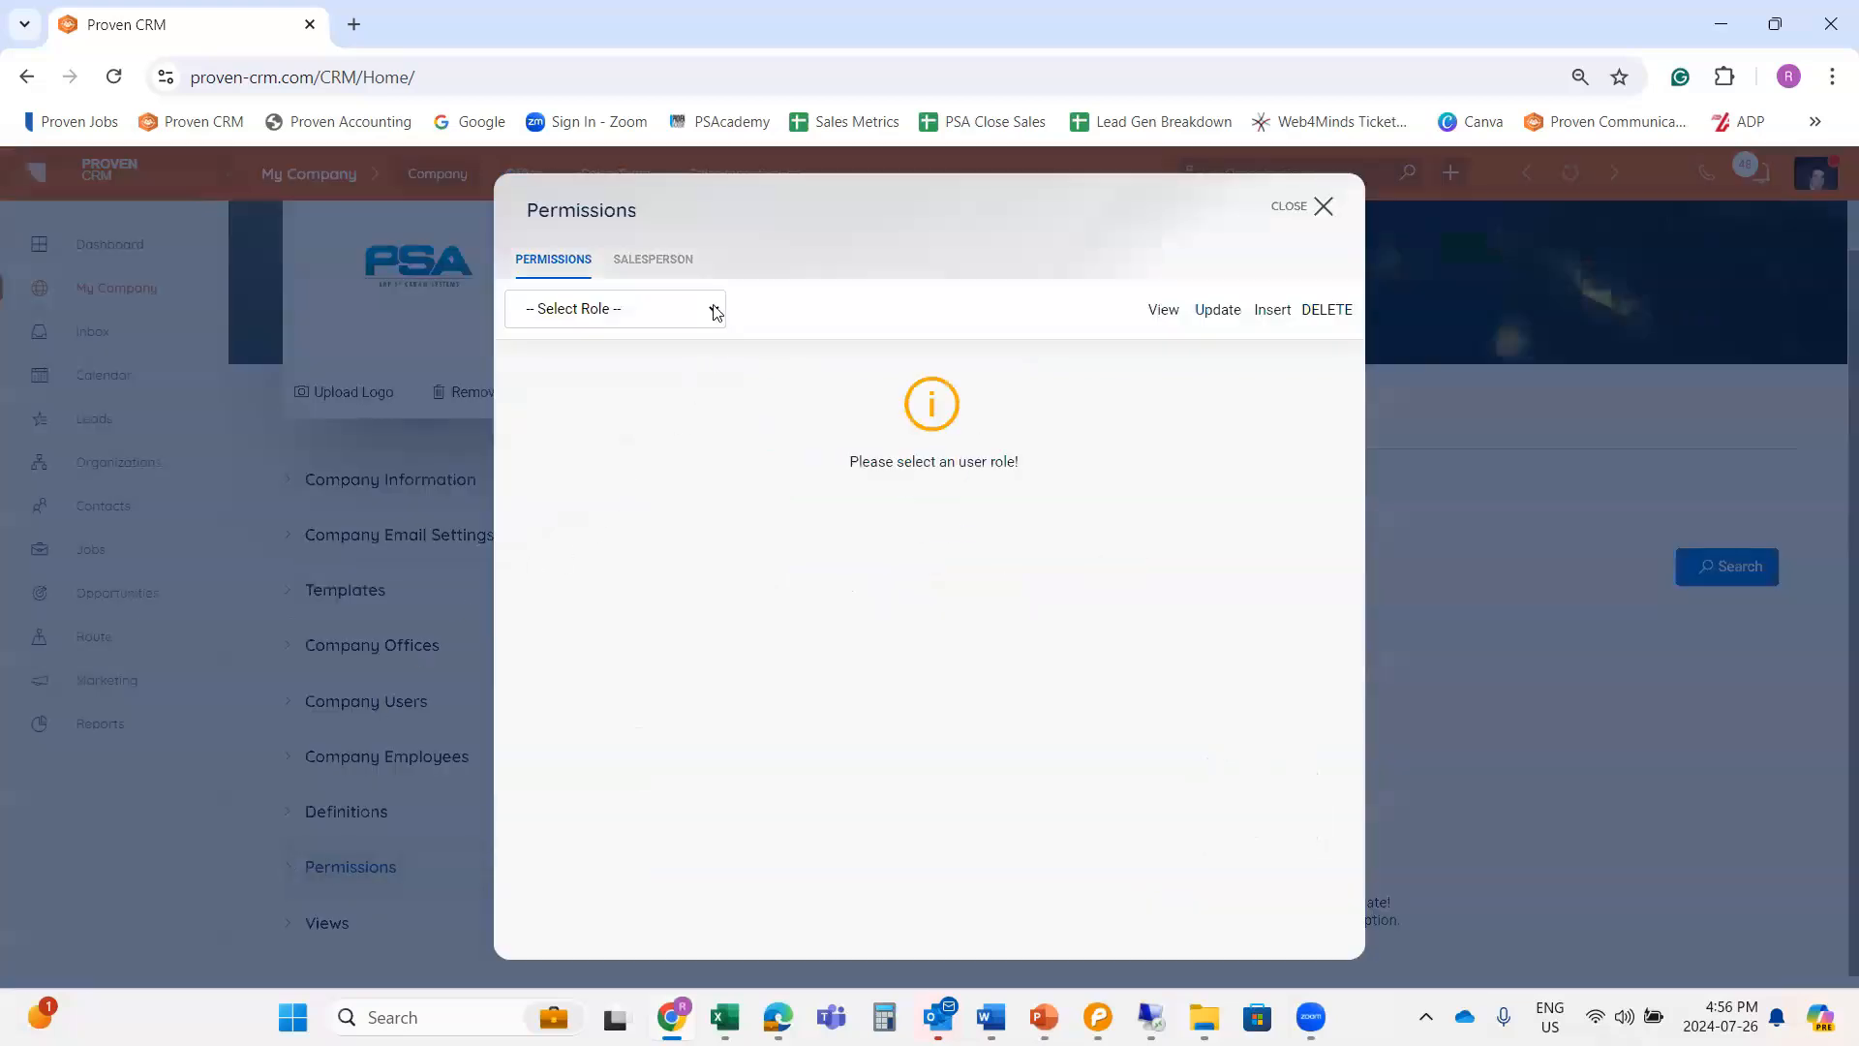
{"action": "left_click", "coordinate": [715, 310]}
{"action": "left_click", "coordinate": [586, 372]}
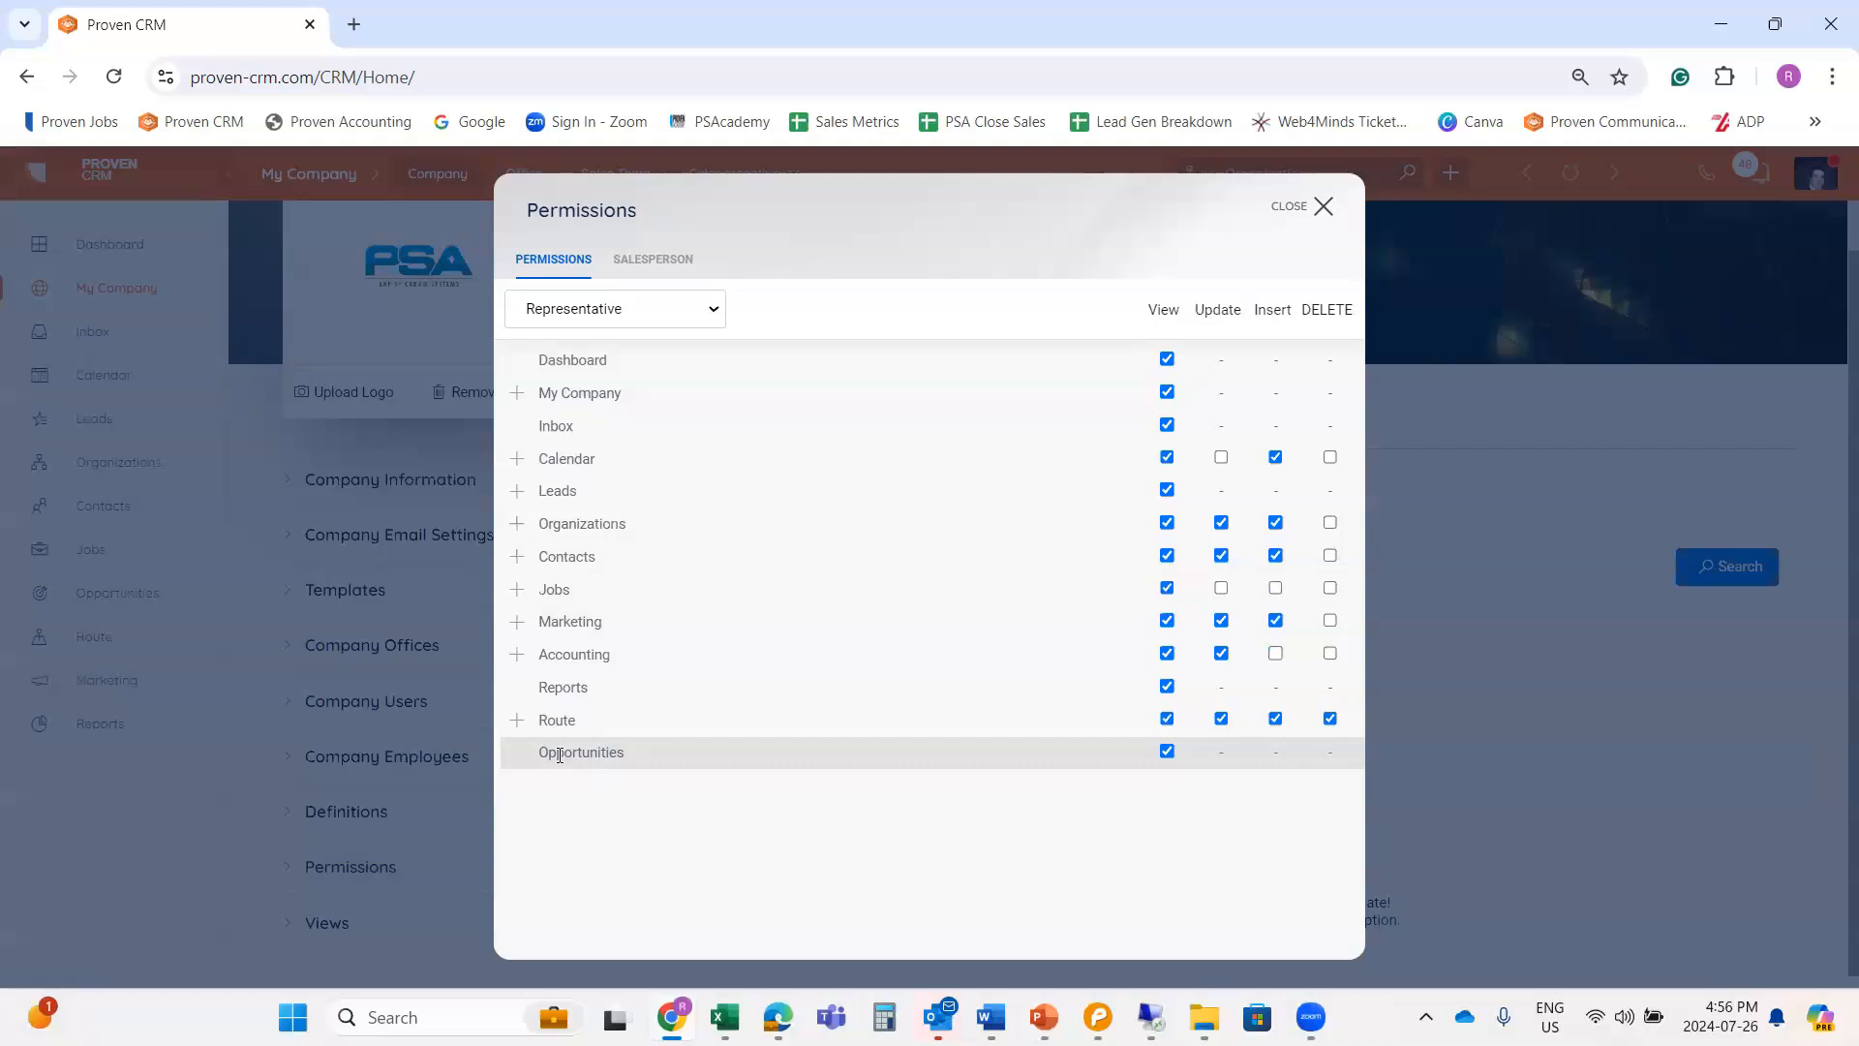
{"action": "left_click", "coordinate": [1294, 213]}
Return to the opportunities board and search the Property Managers pipeline for AAA.
{"action": "left_click", "coordinate": [116, 592]}
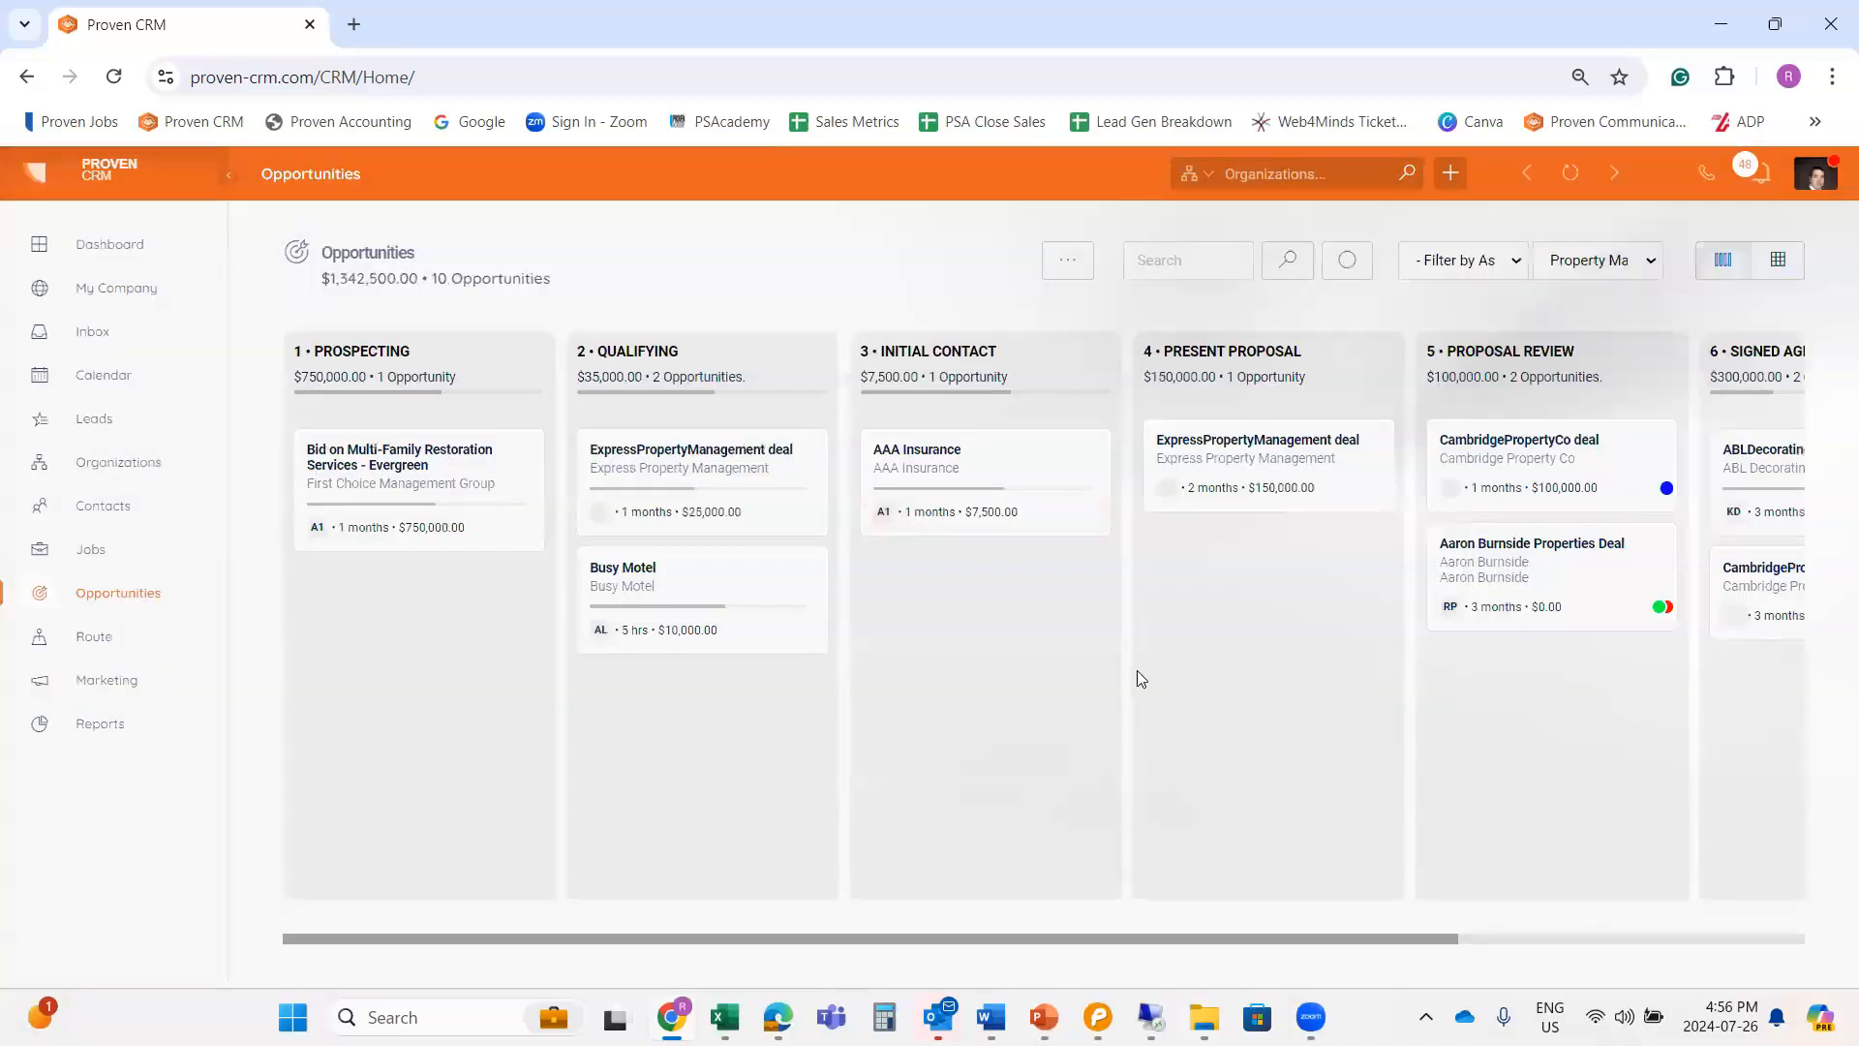
{"action": "left_click", "coordinate": [1191, 277]}
{"action": "type", "text": "AAA"}
{"action": "left_click", "coordinate": [1289, 266]}
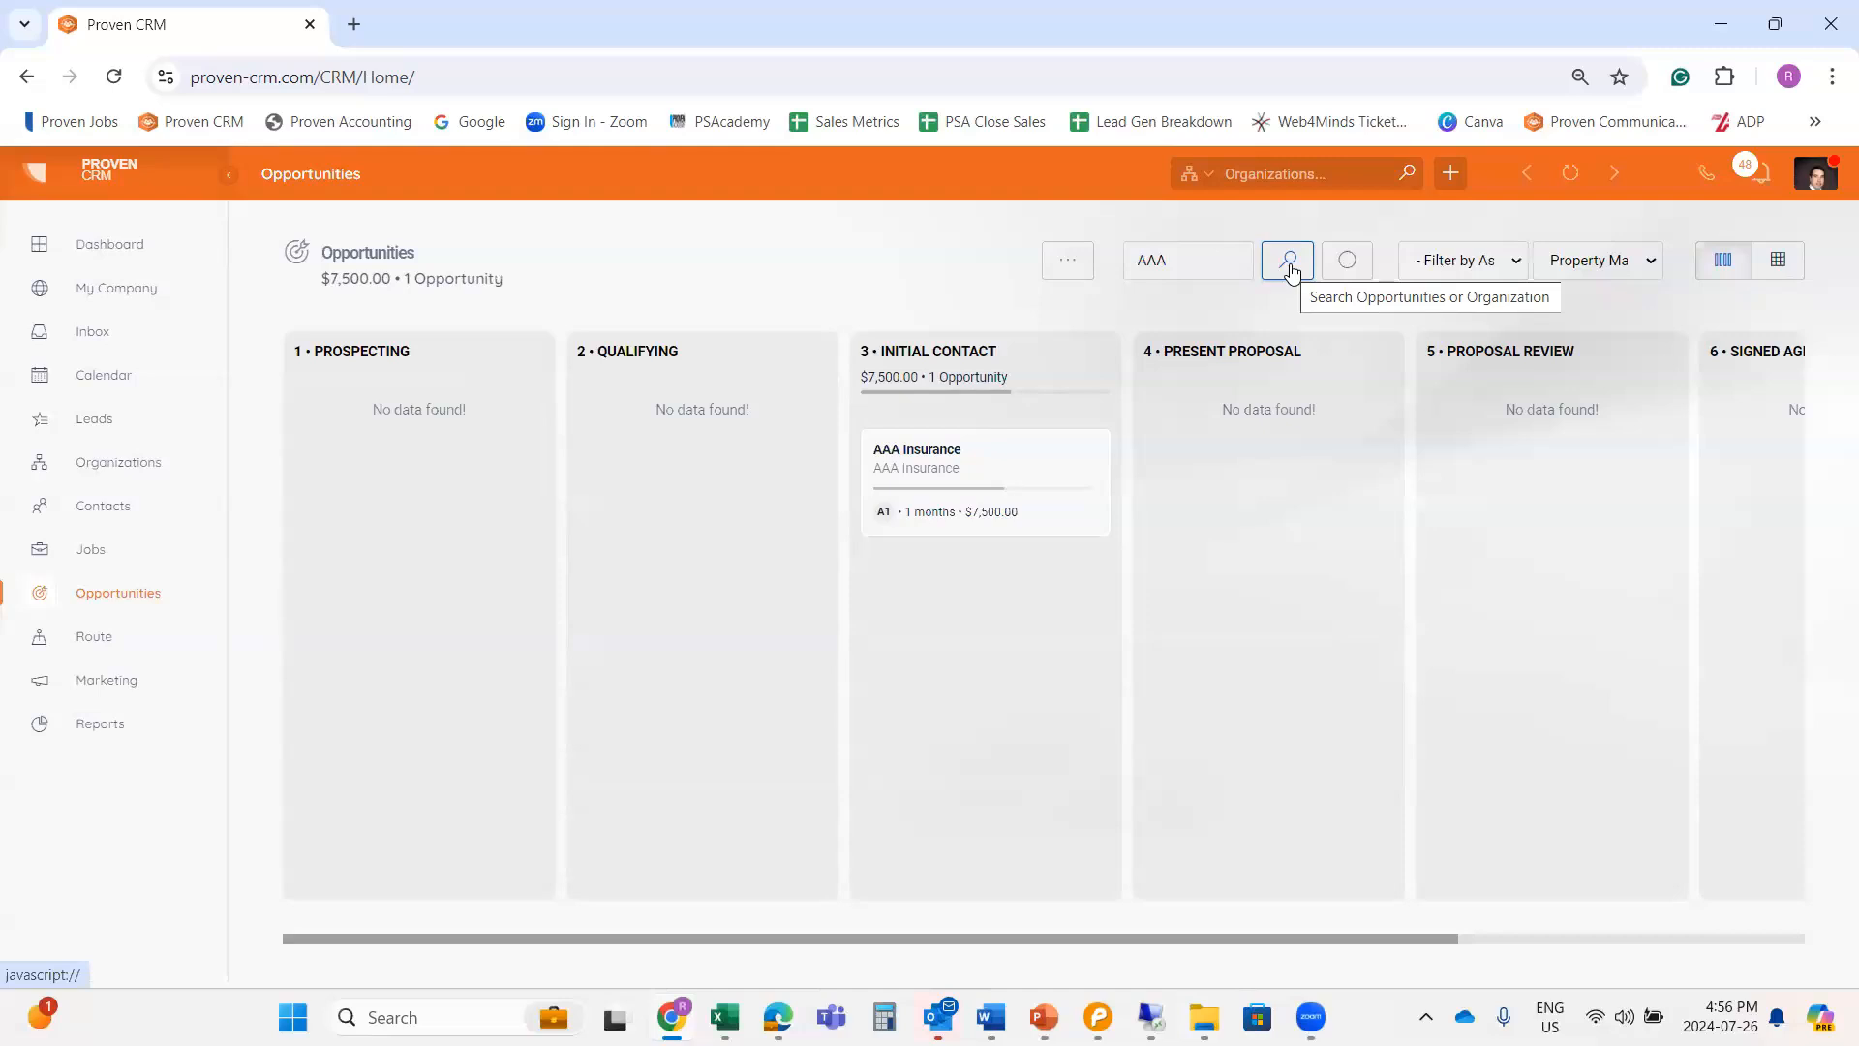
{"action": "left_click", "coordinate": [1191, 271]}
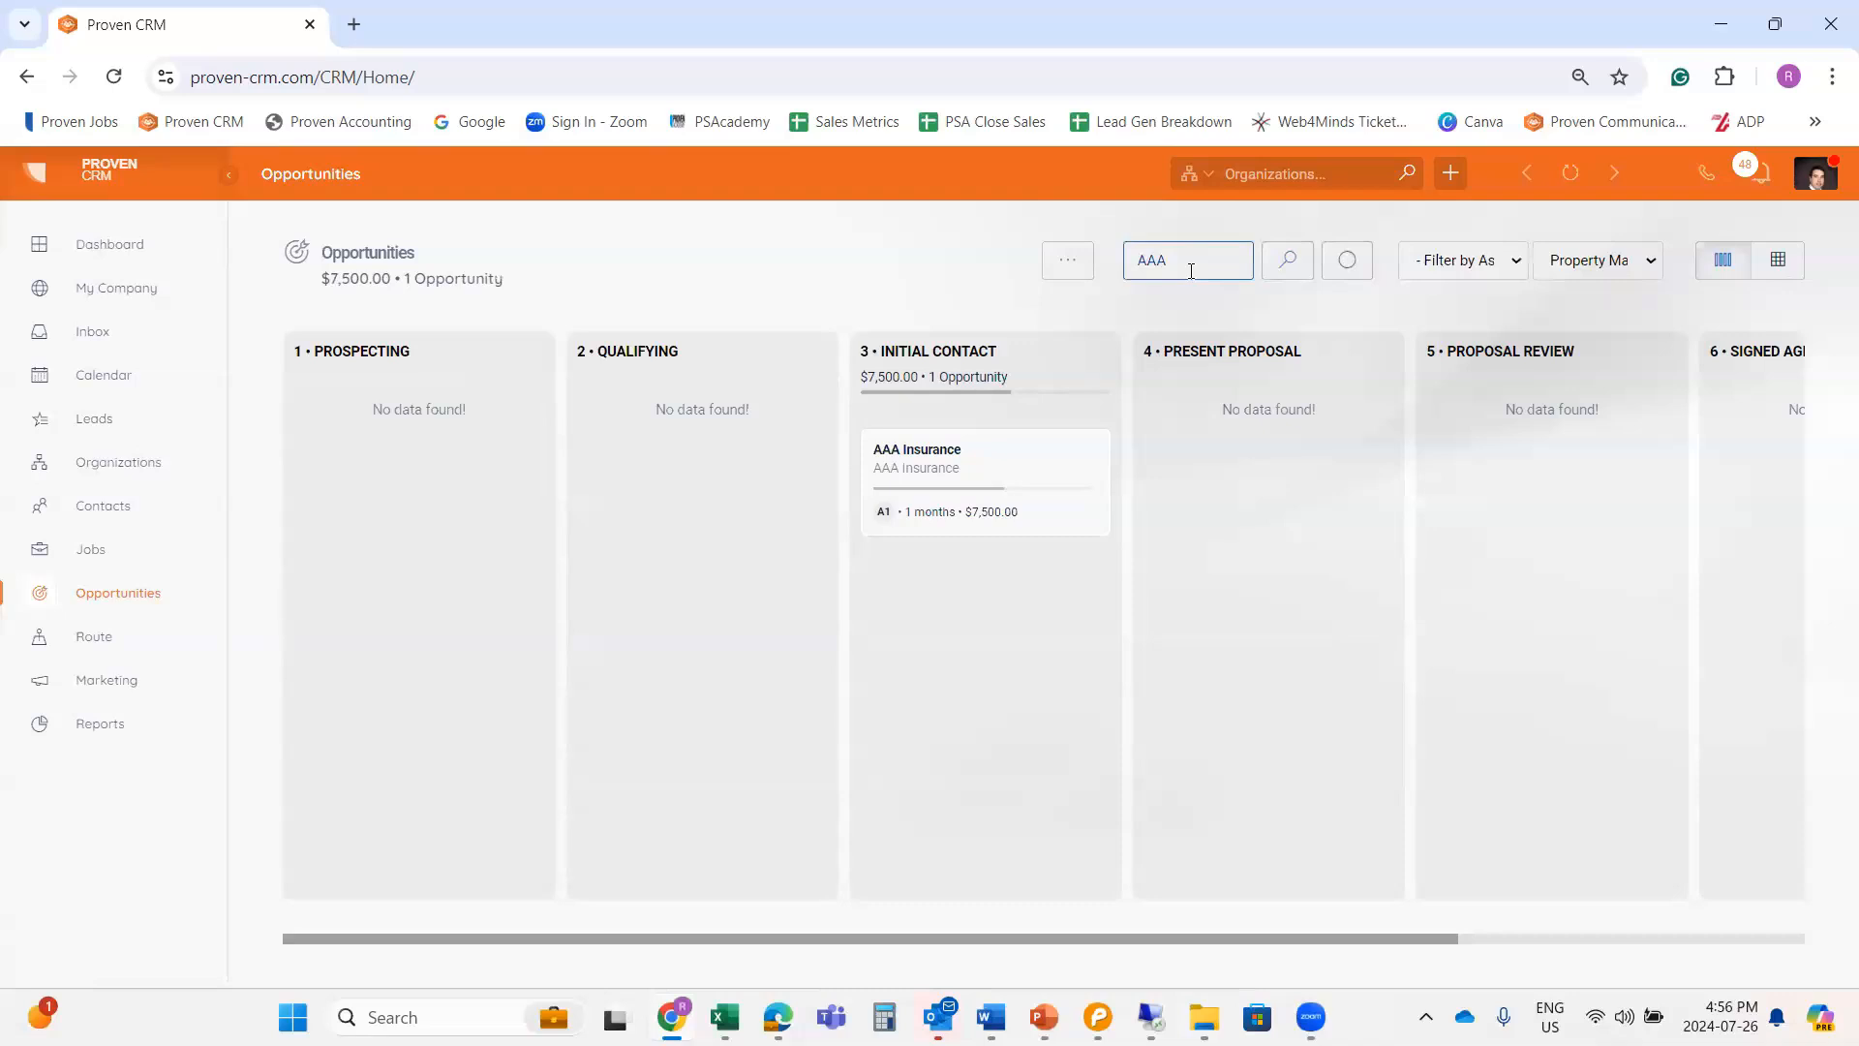
Switch the board to the Restoration Contractors industry and look at the label filter choices.
{"action": "left_click", "coordinate": [1600, 261]}
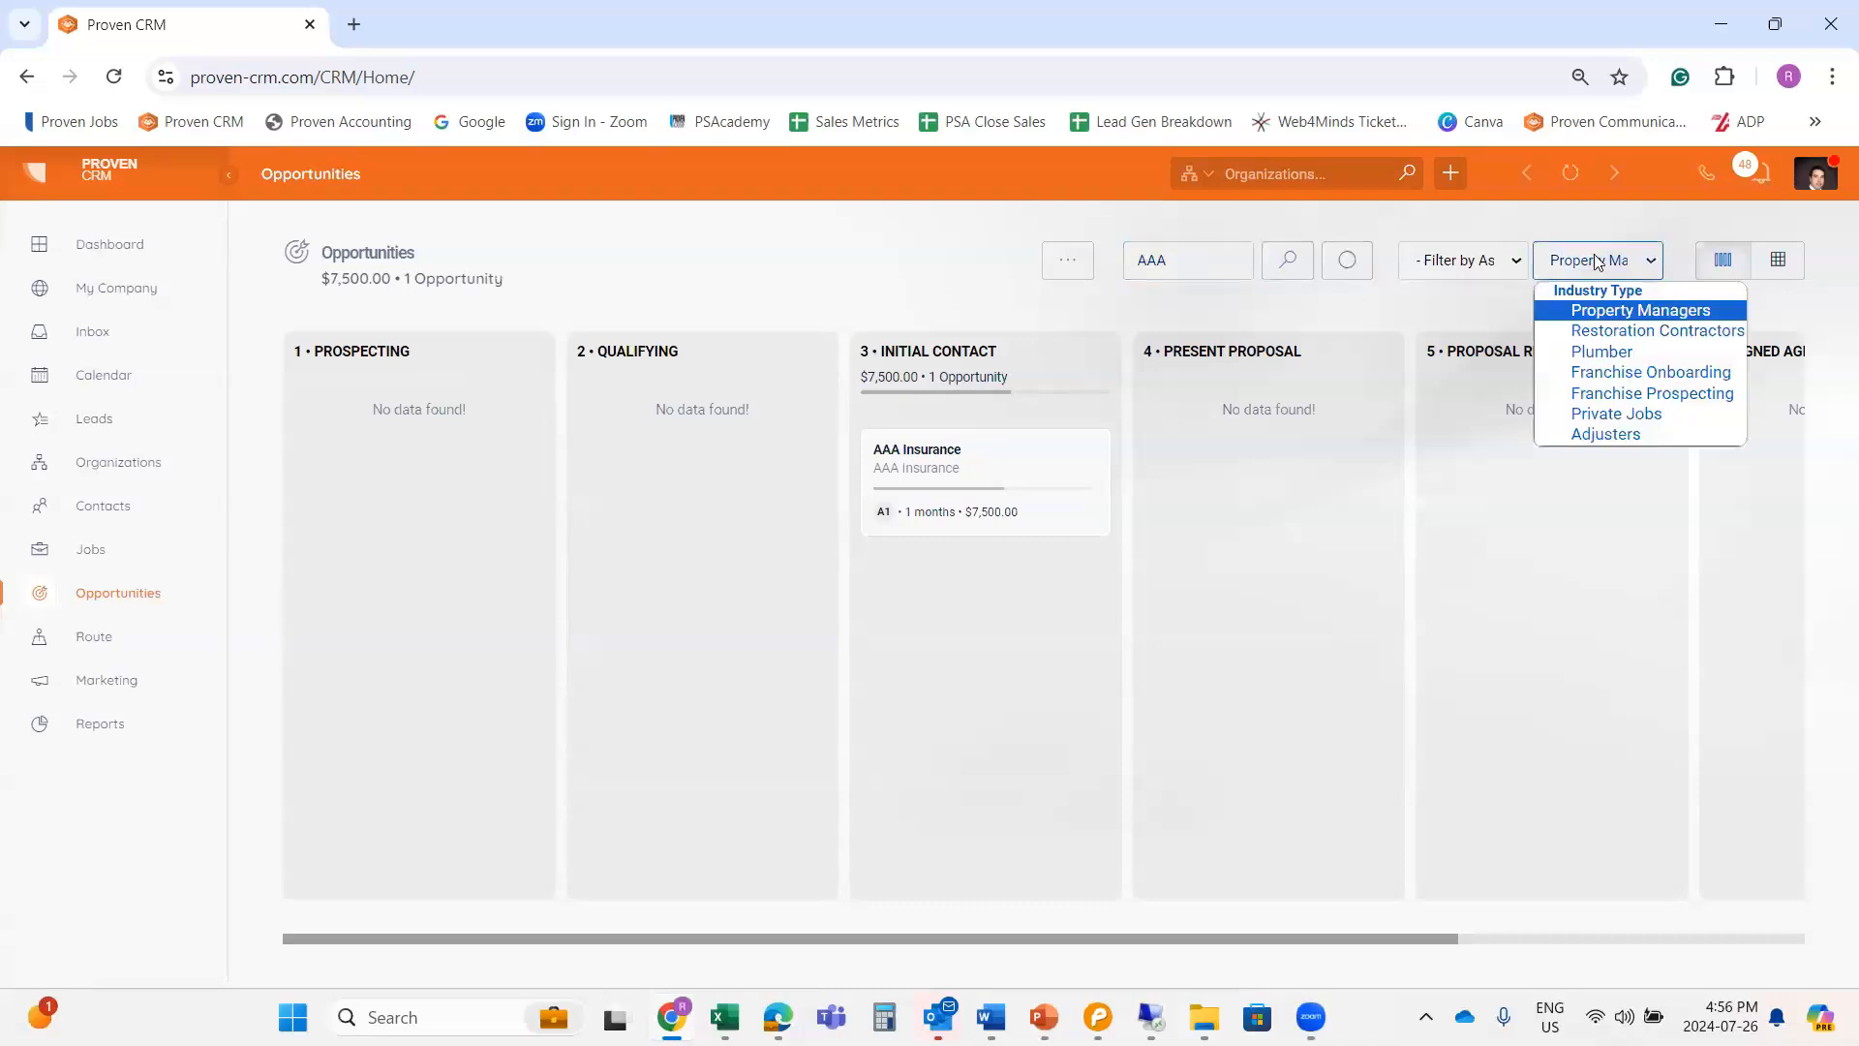
{"action": "left_click", "coordinate": [1612, 332]}
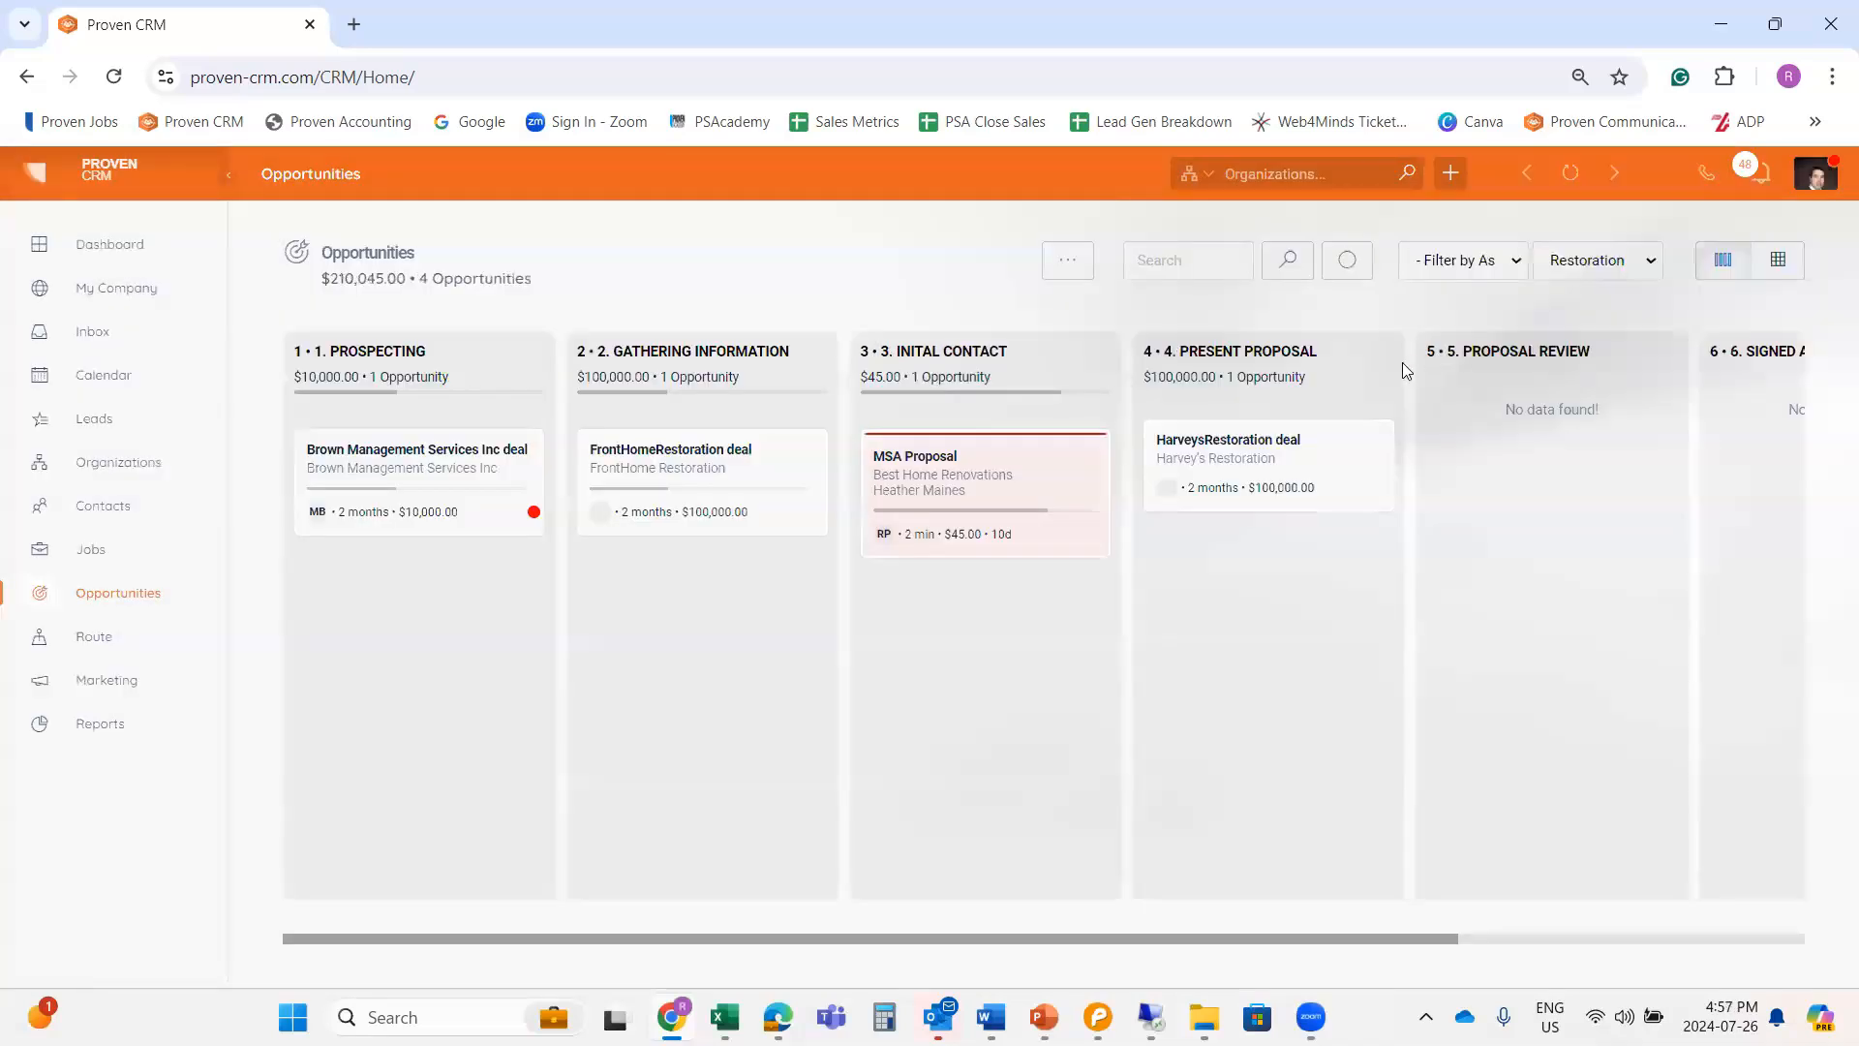
{"action": "left_click", "coordinate": [1180, 269]}
{"action": "left_click", "coordinate": [1347, 266]}
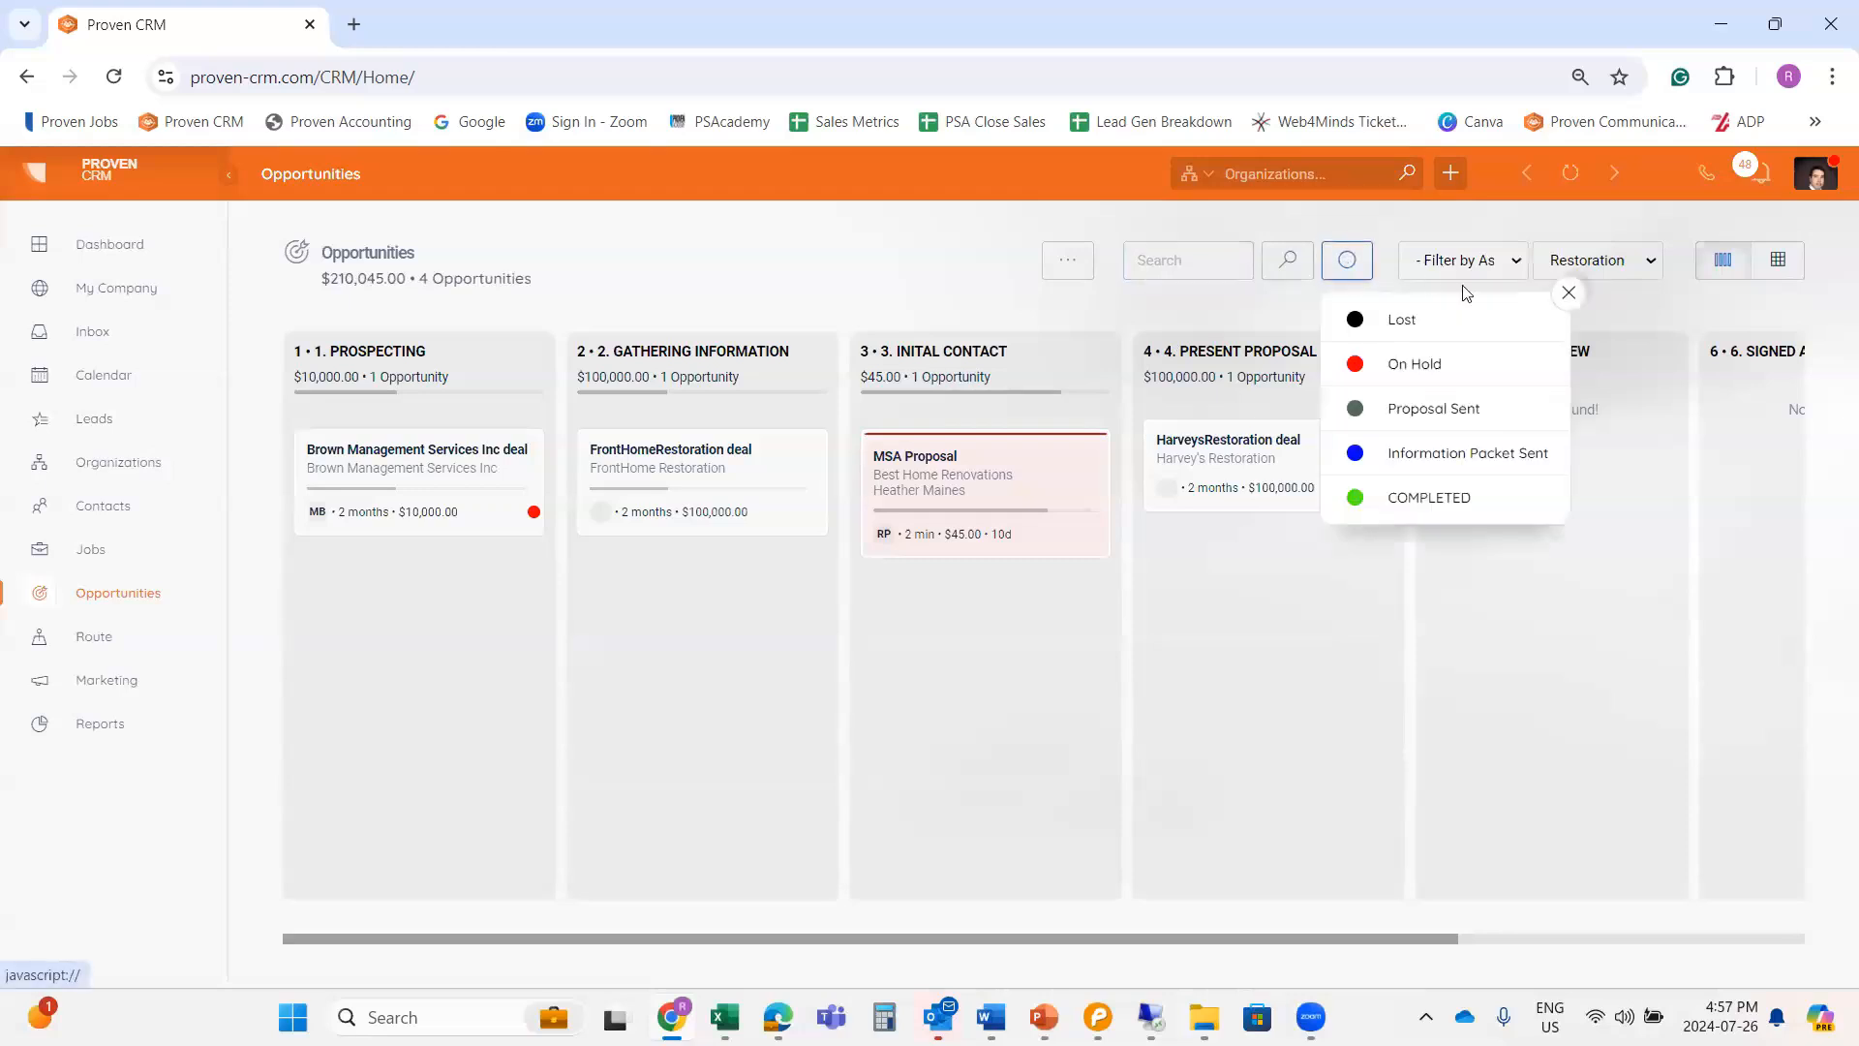
{"action": "left_click", "coordinate": [1568, 292]}
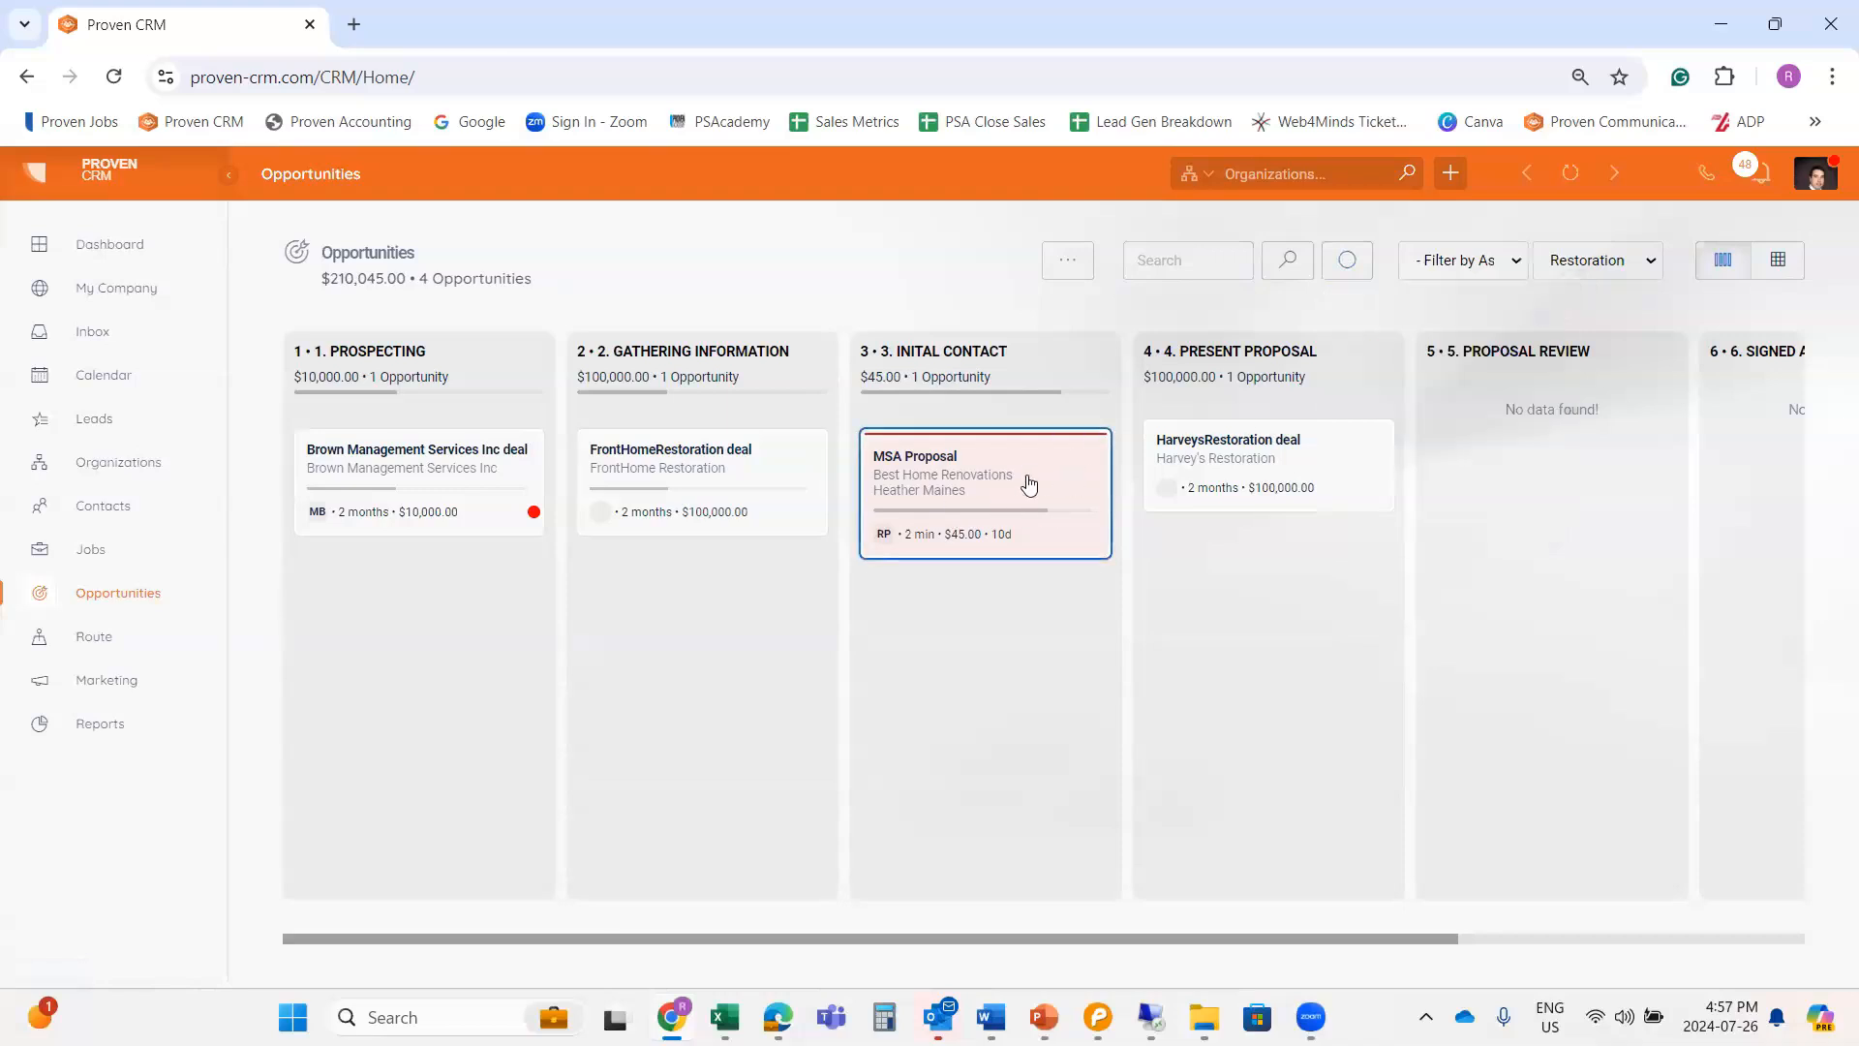
Review the label definitions from the MSA Proposal details and assign the COMPLETED label to the opportunity.
{"action": "left_click", "coordinate": [1029, 482]}
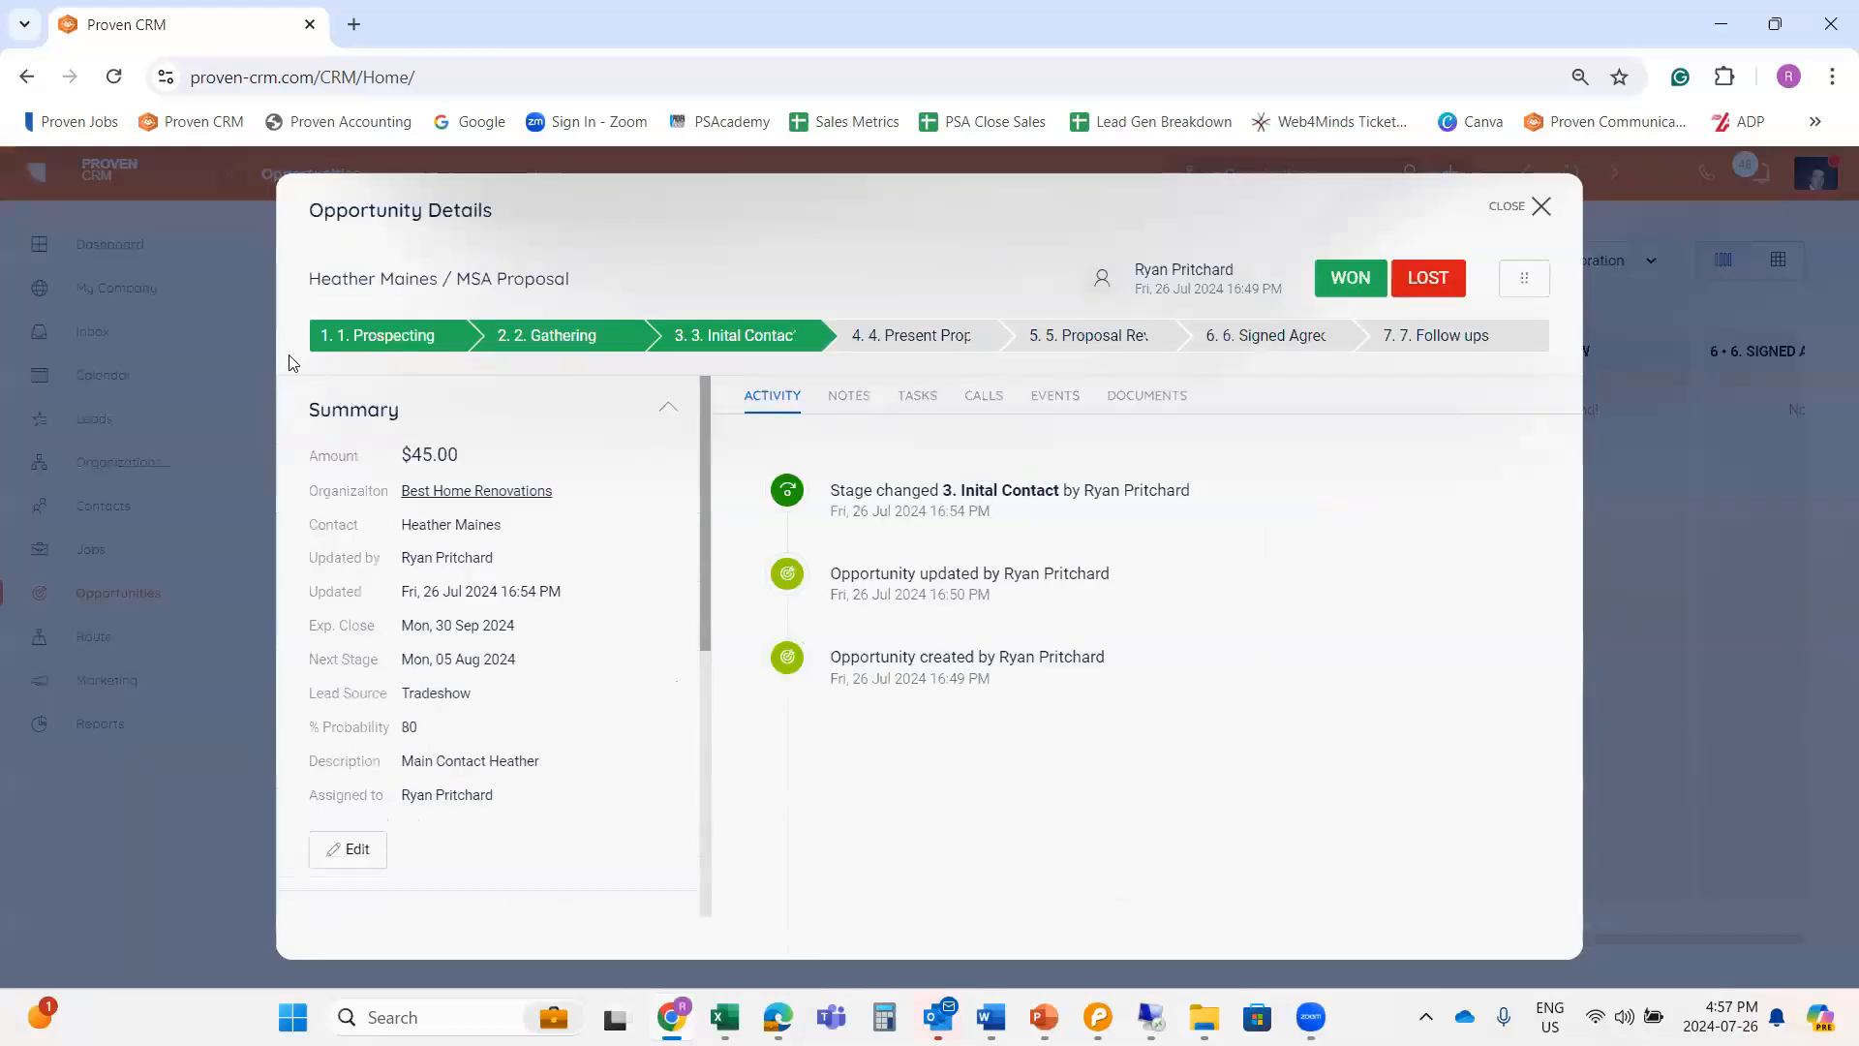
{"action": "scroll", "coordinate": [503, 672], "scroll_direction": "down", "scroll_amount": 2}
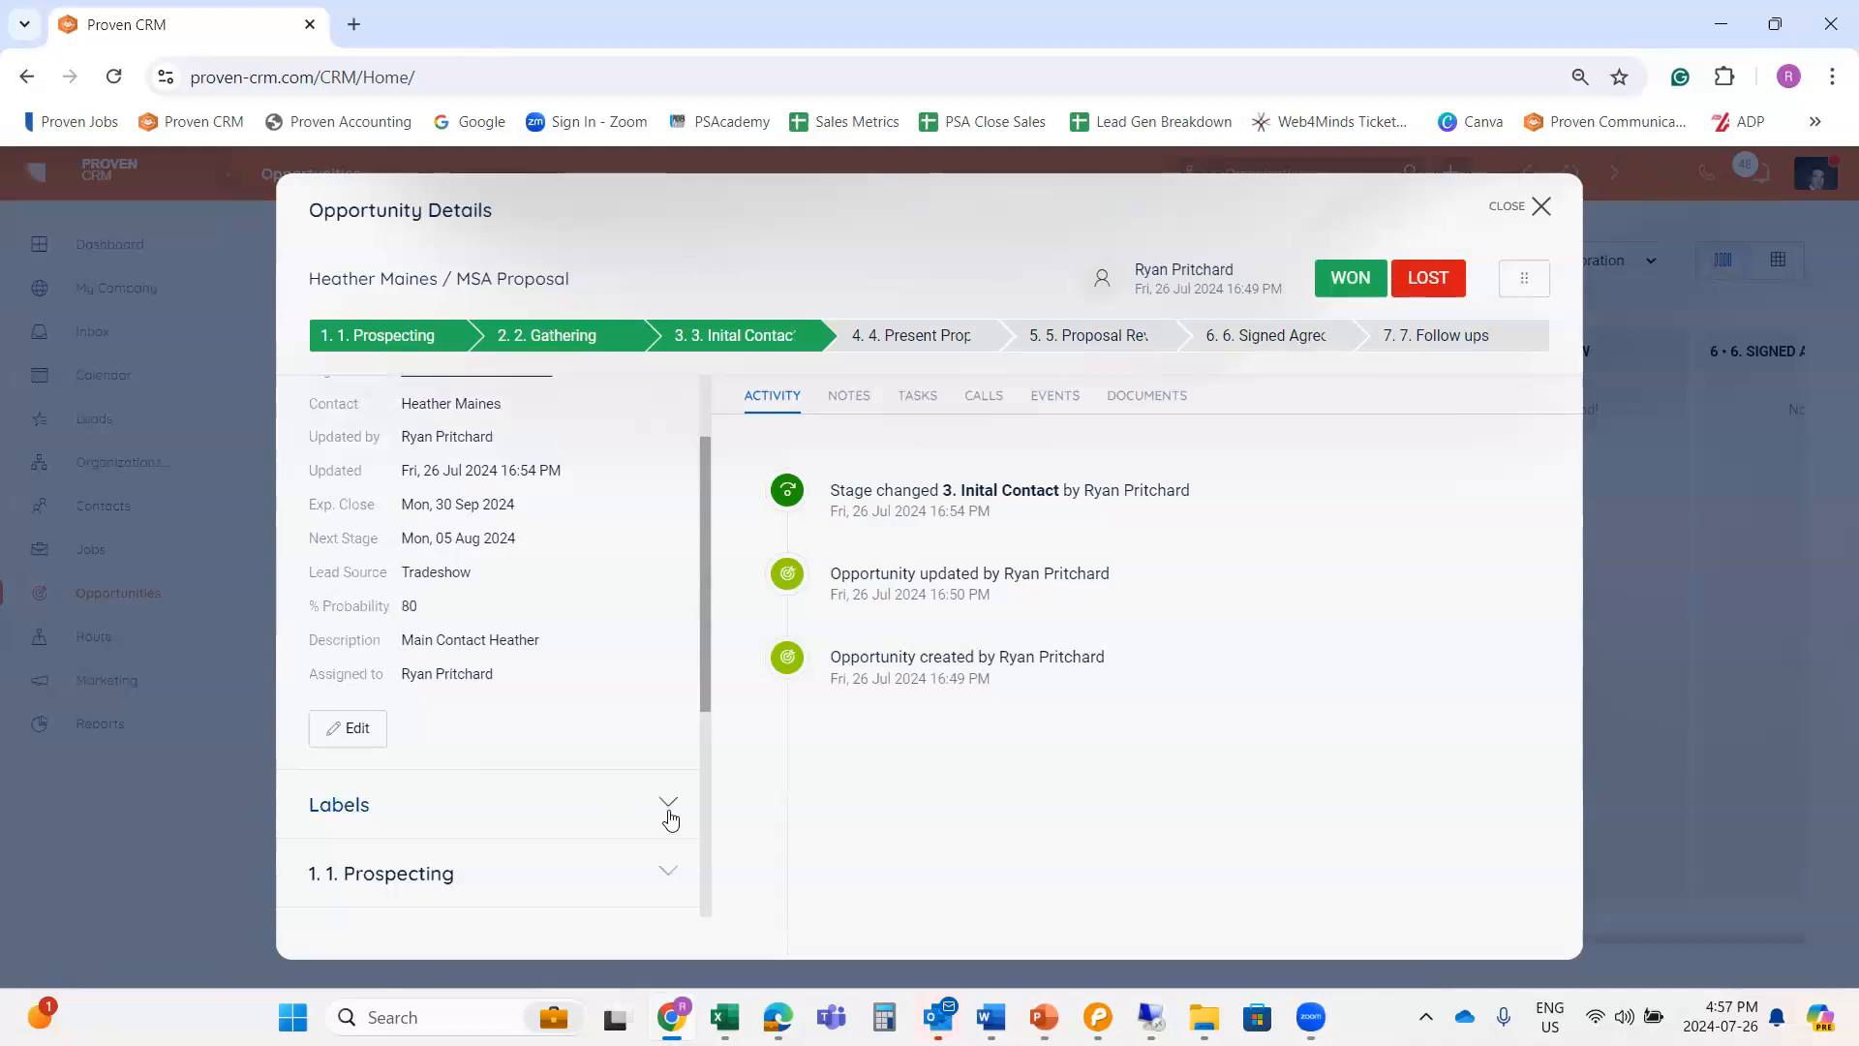
{"action": "left_click", "coordinate": [669, 805]}
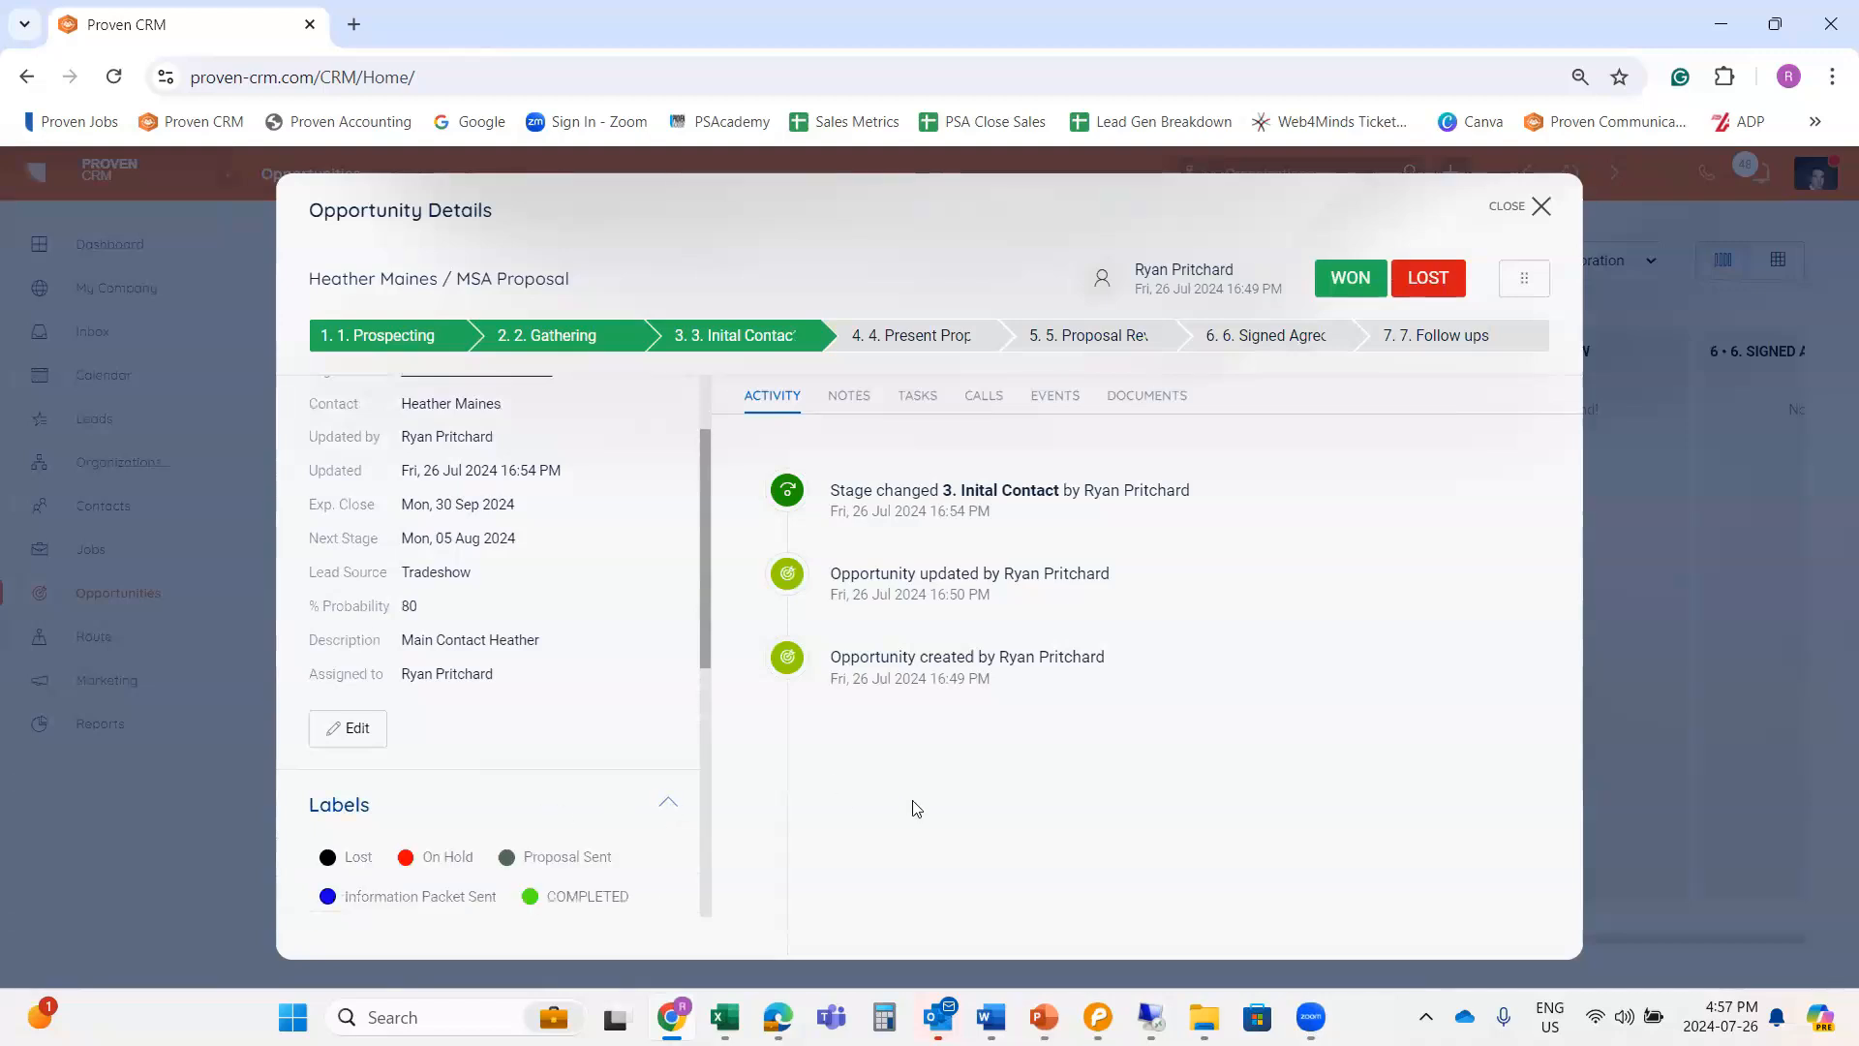
{"action": "scroll", "coordinate": [658, 739], "scroll_direction": "down", "scroll_amount": 3}
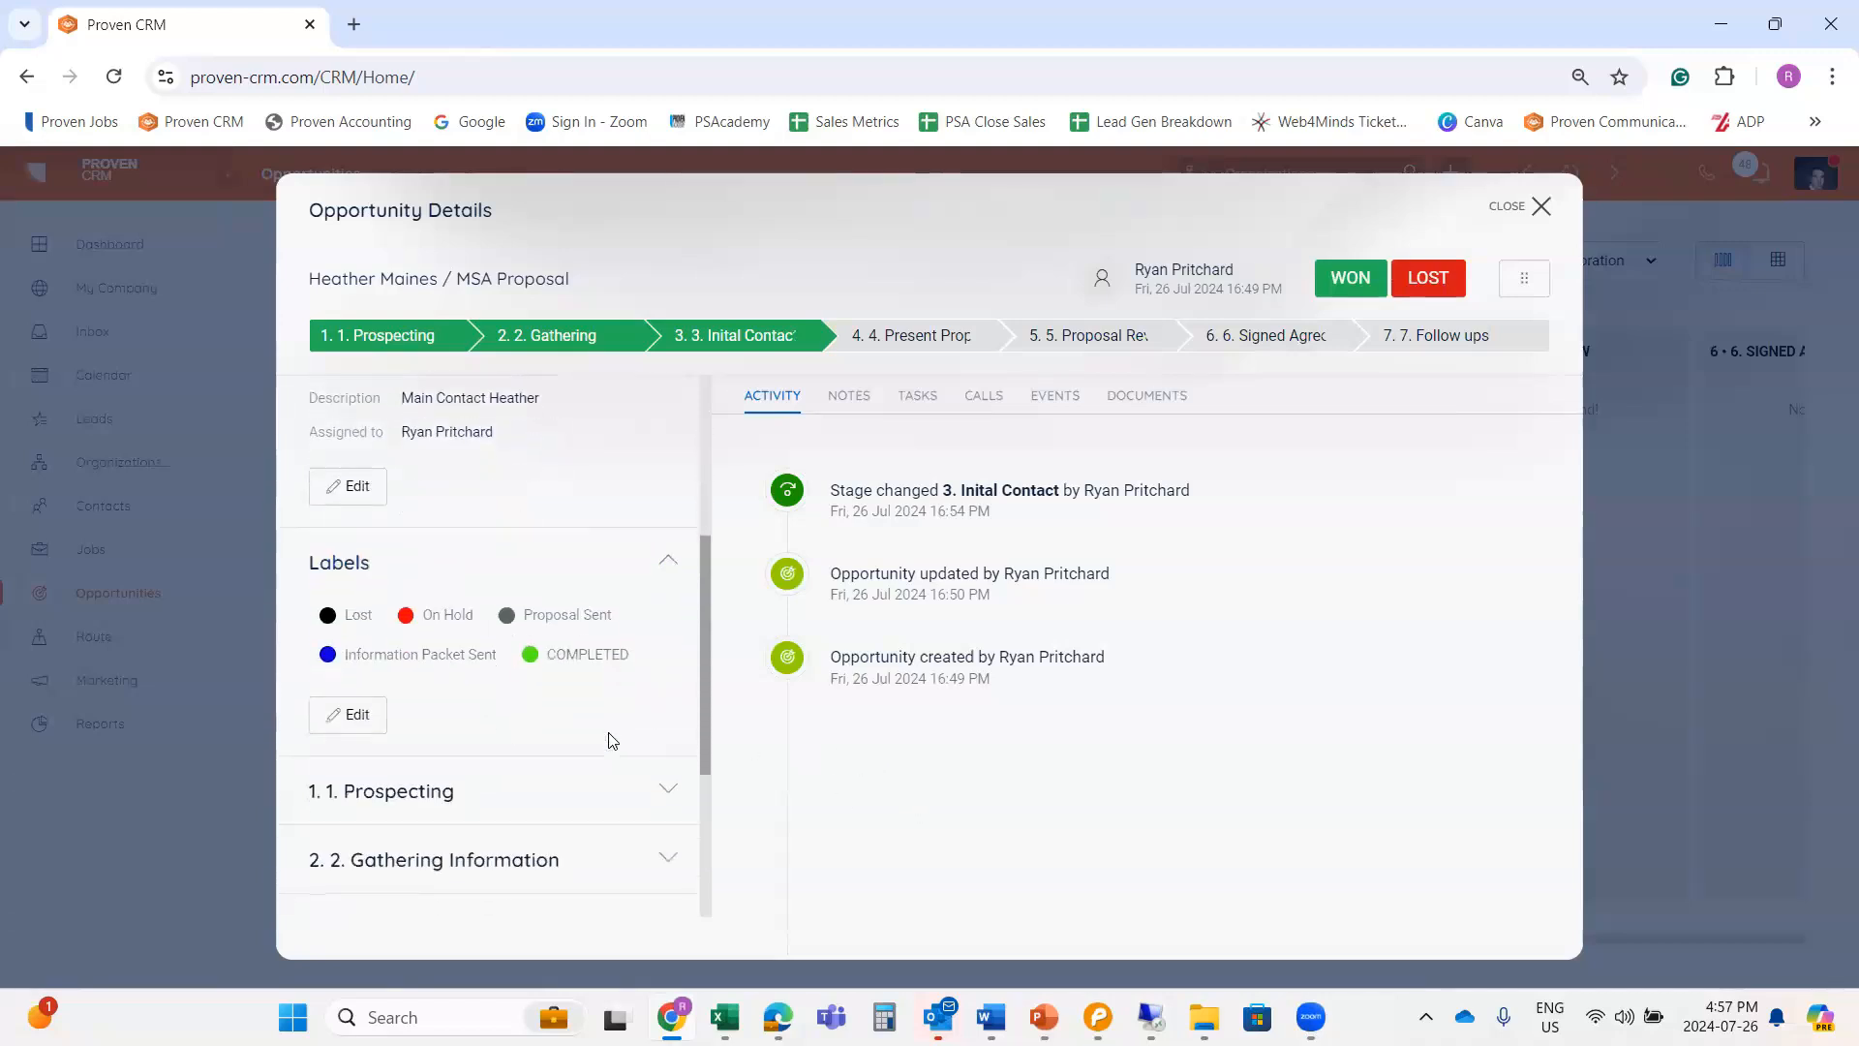
{"action": "left_click", "coordinate": [376, 715]}
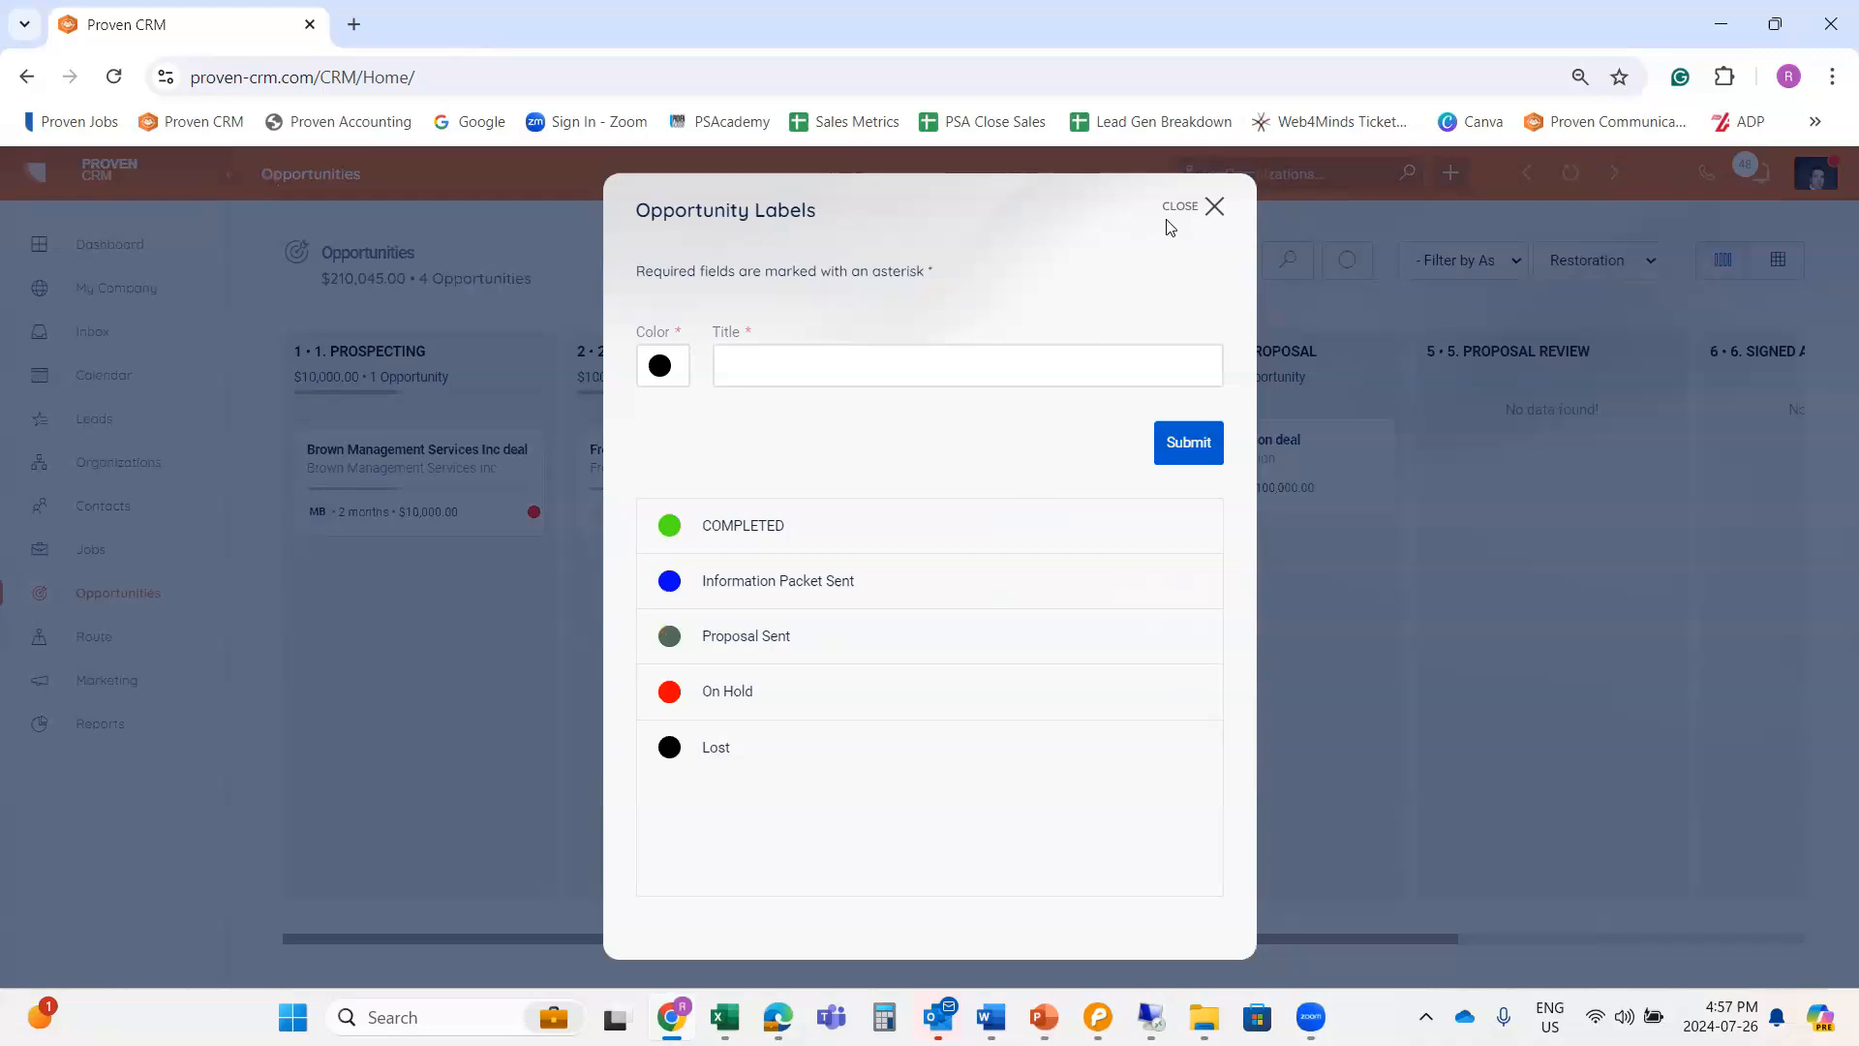
{"action": "left_click", "coordinate": [1214, 209]}
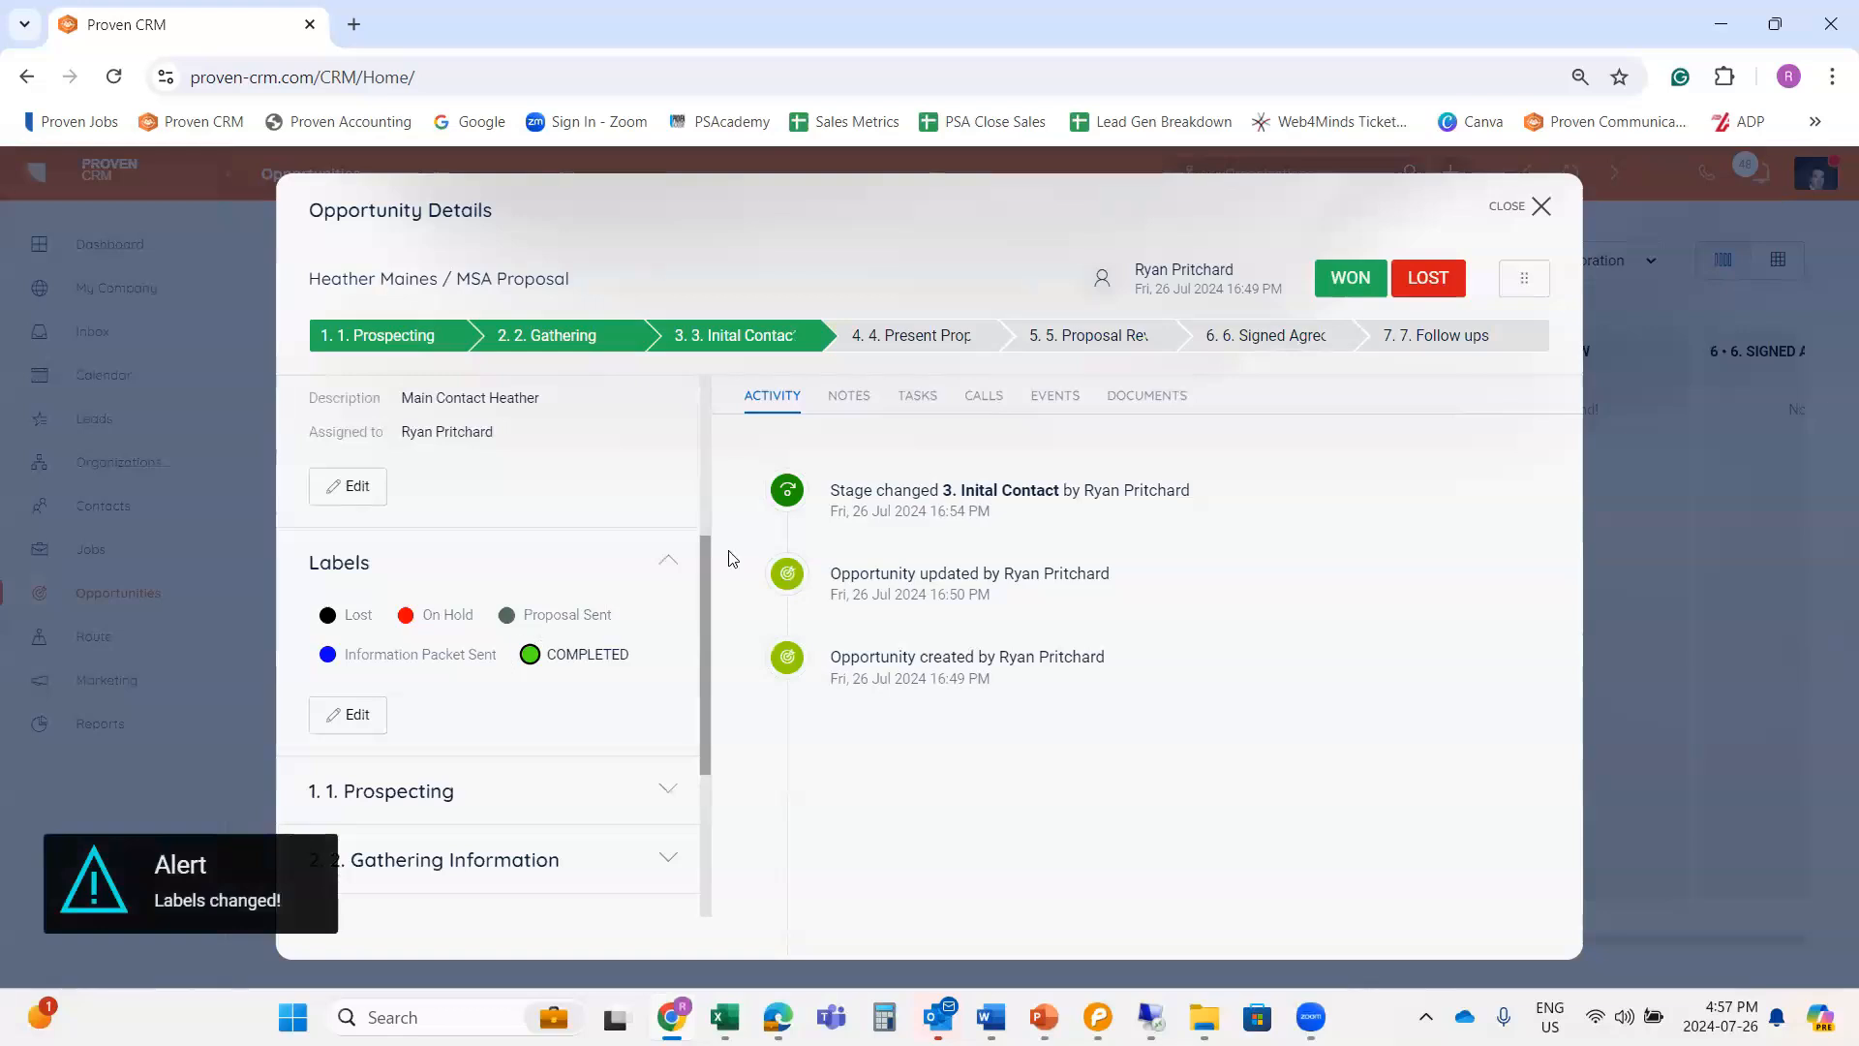
{"action": "left_click", "coordinate": [1541, 207]}
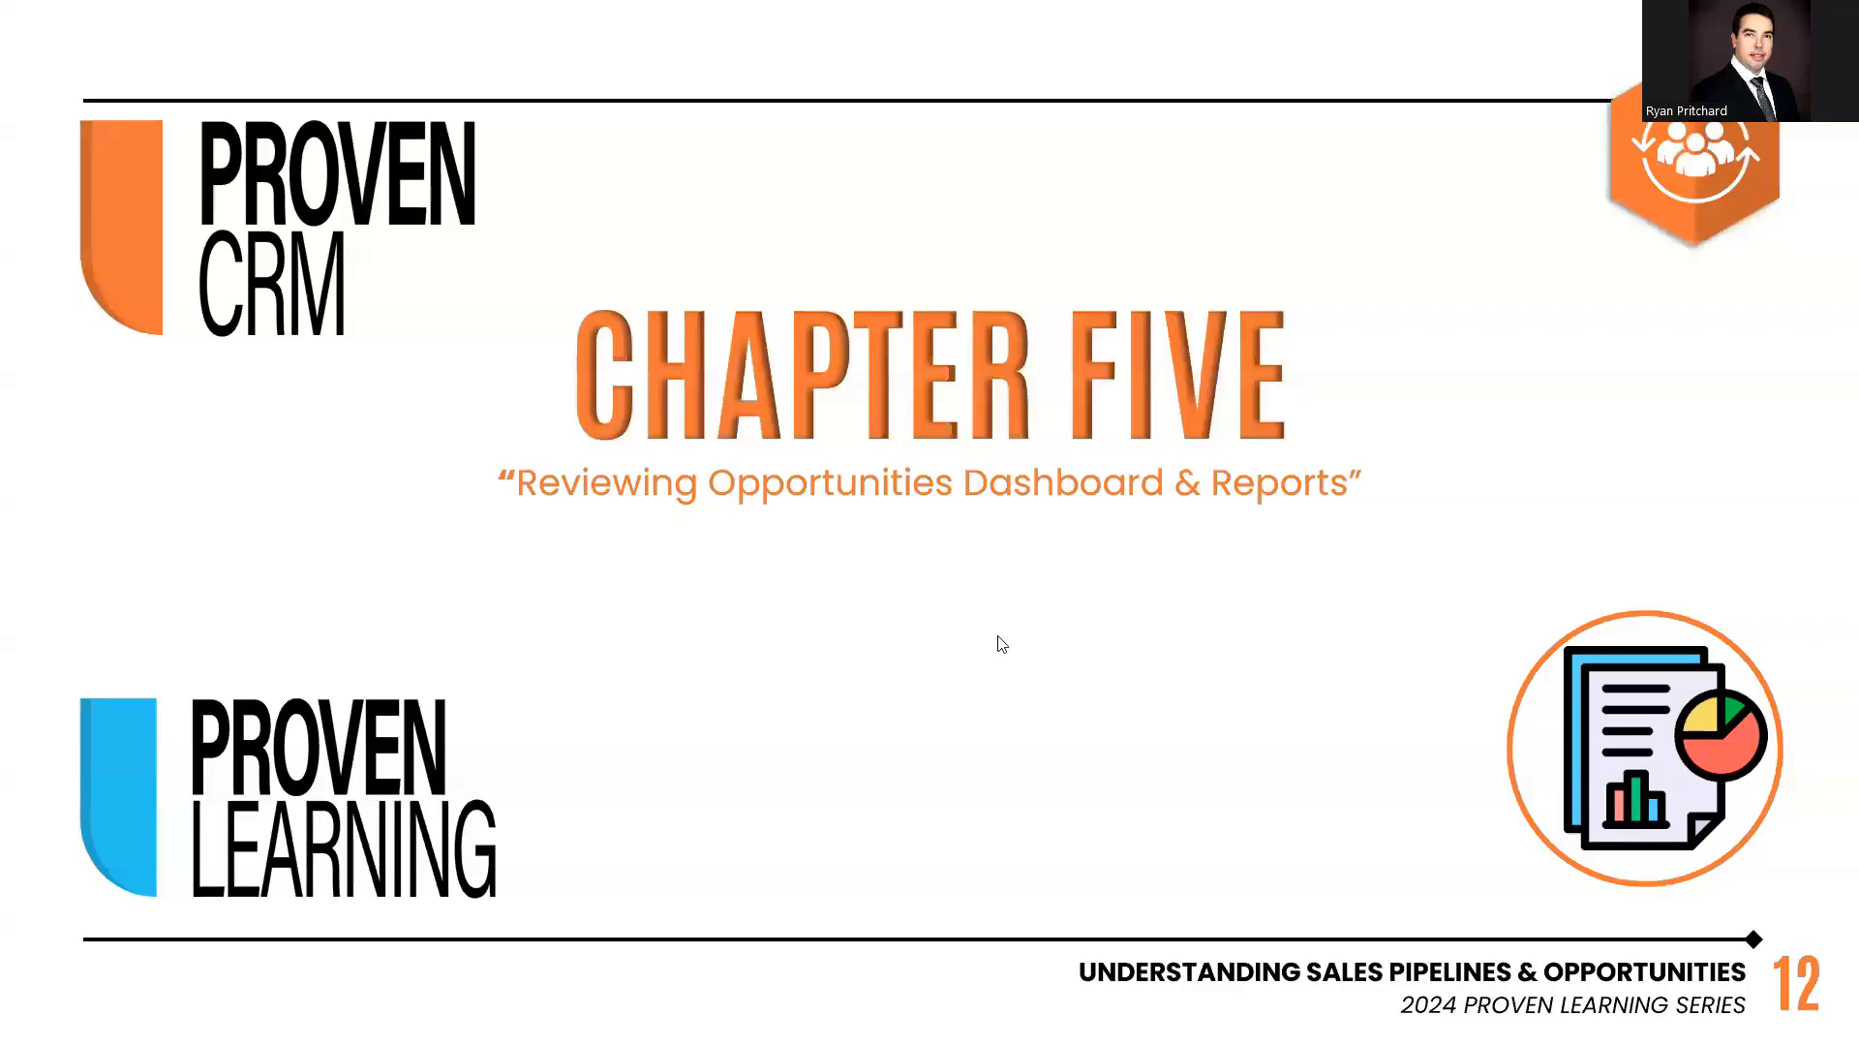
{"action": "key", "text": "Right"}
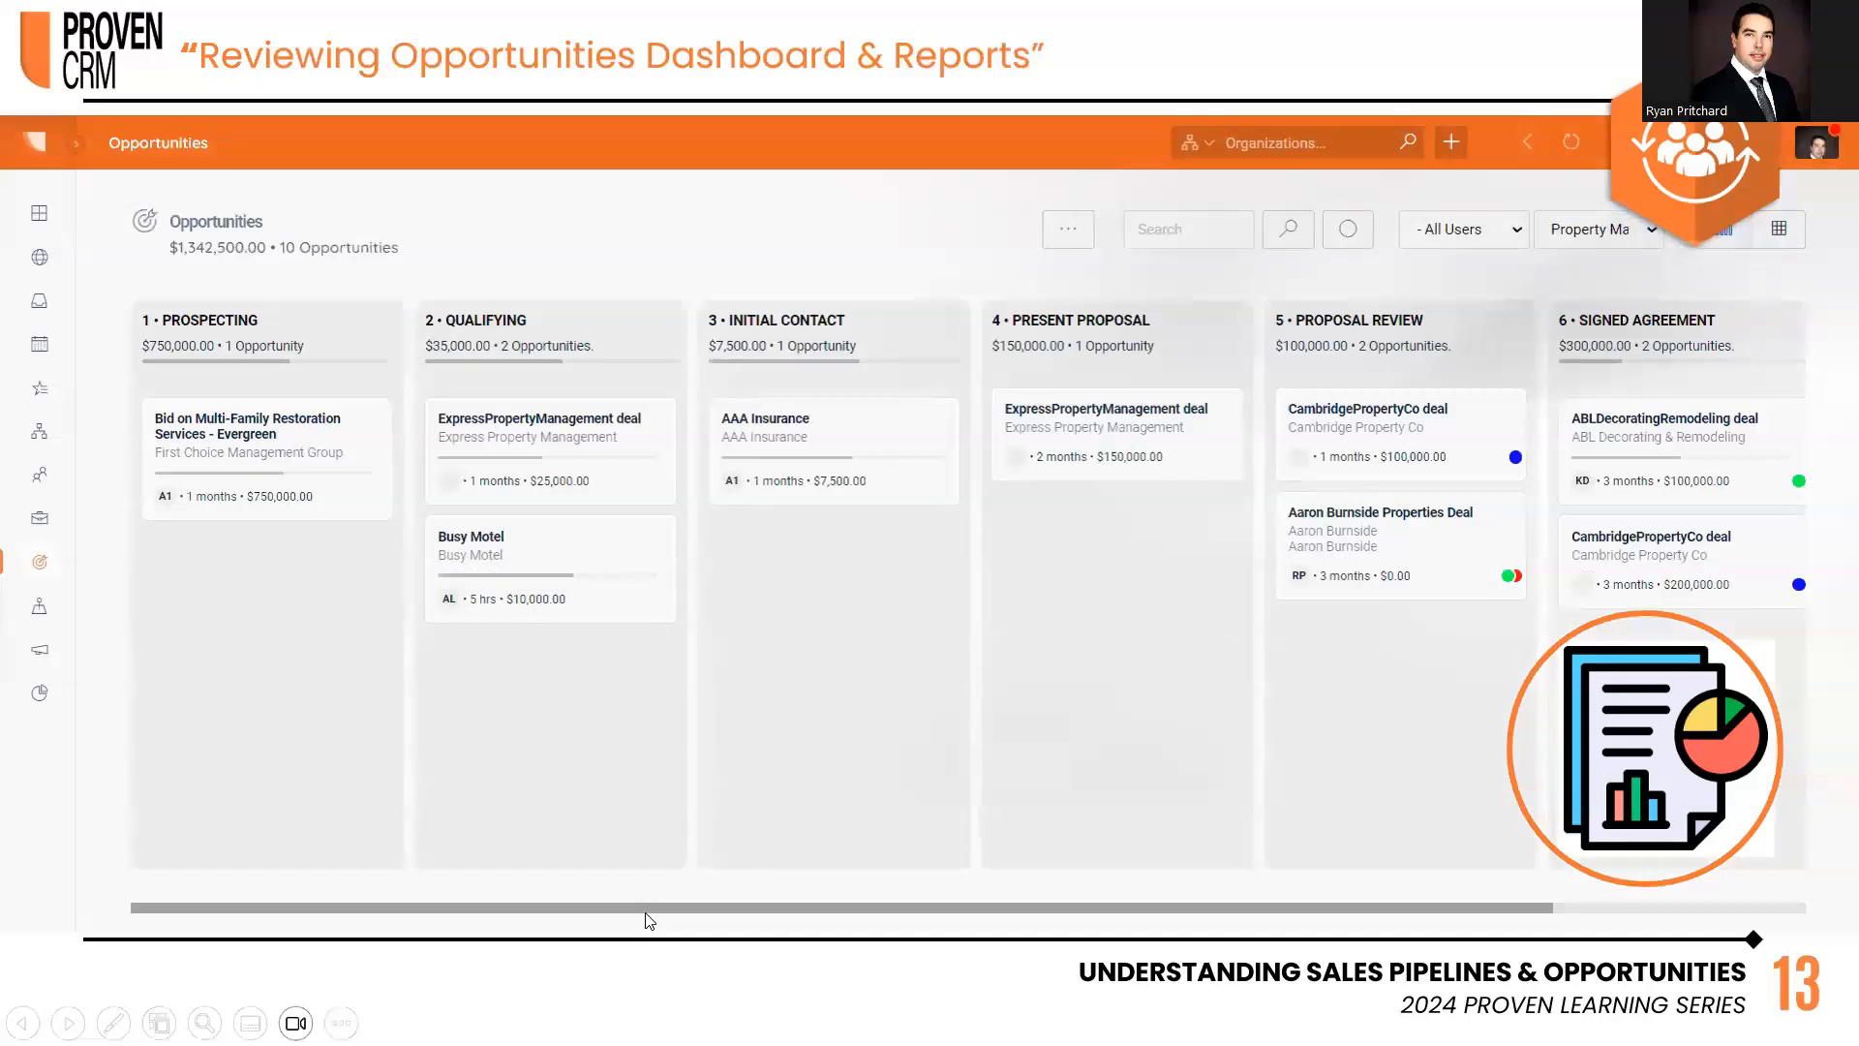
Switch from the slides to Proven CRM, display the opportunities as a grid, and view its column display options.
{"action": "key", "text": "alt+Tab"}
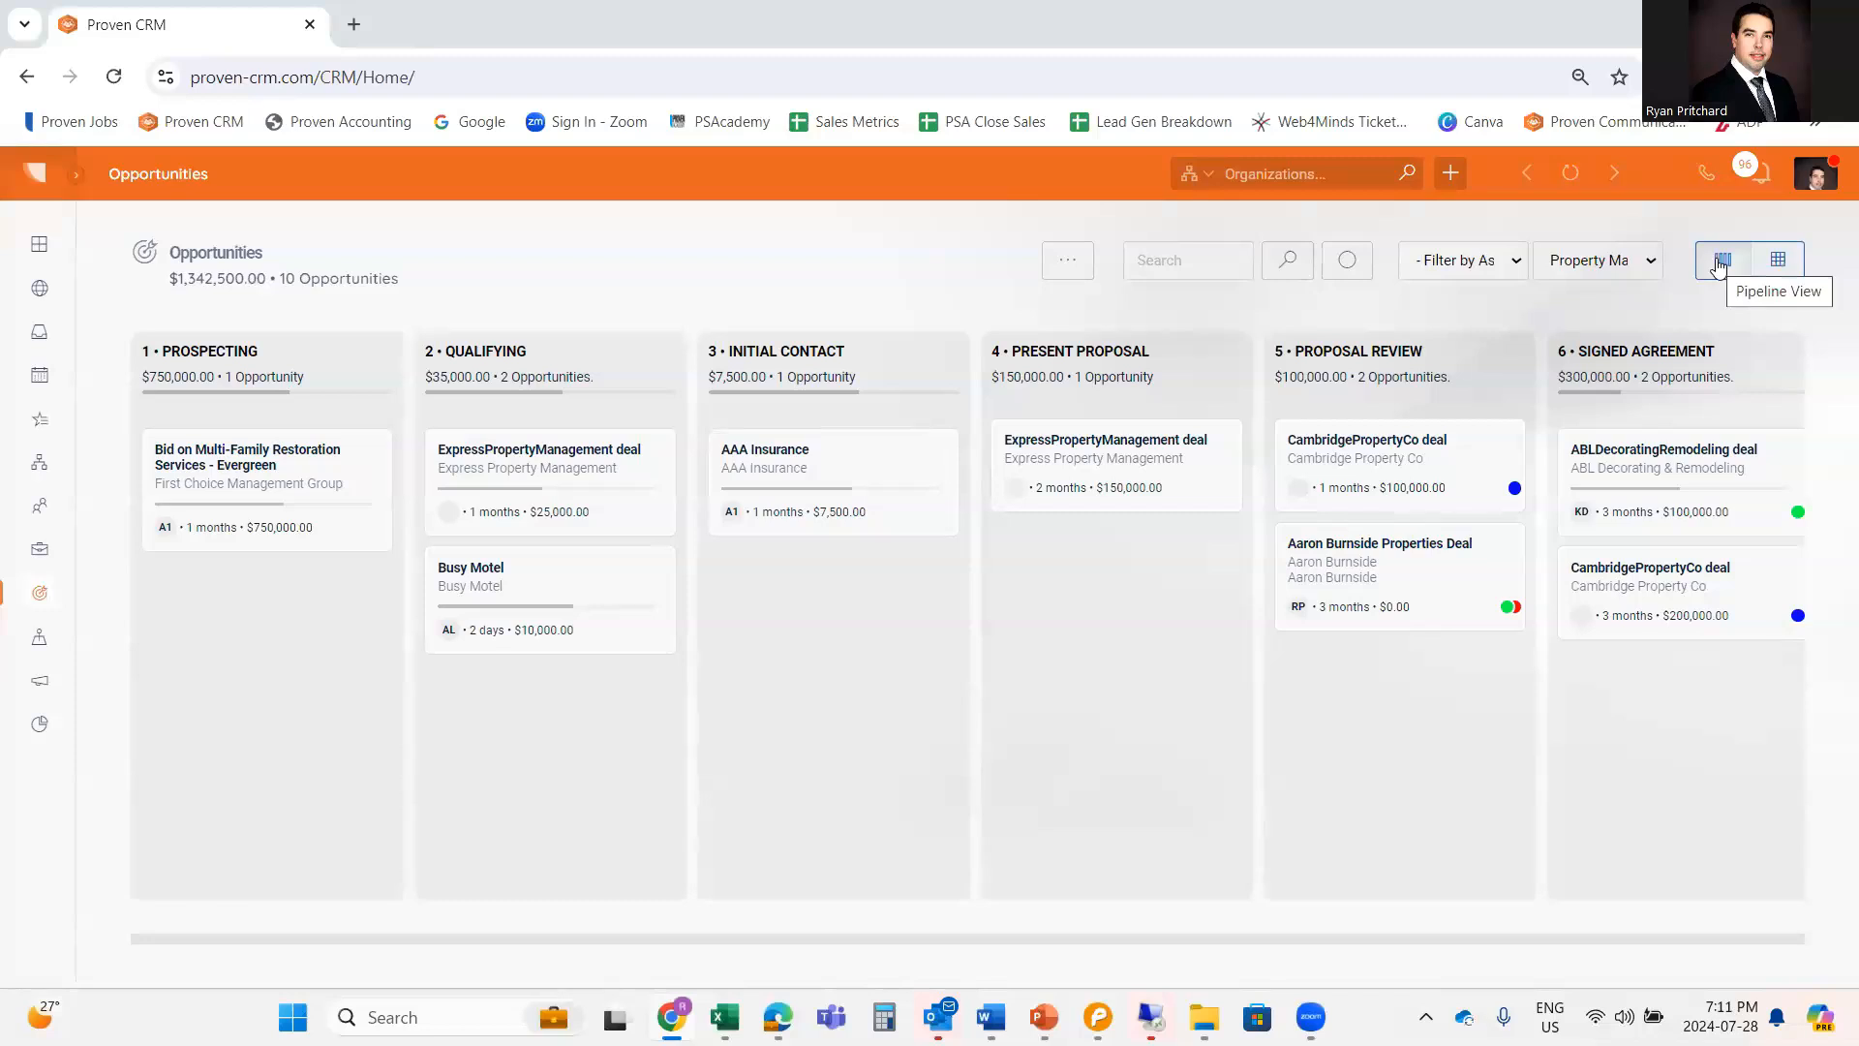
{"action": "left_click", "coordinate": [1780, 271]}
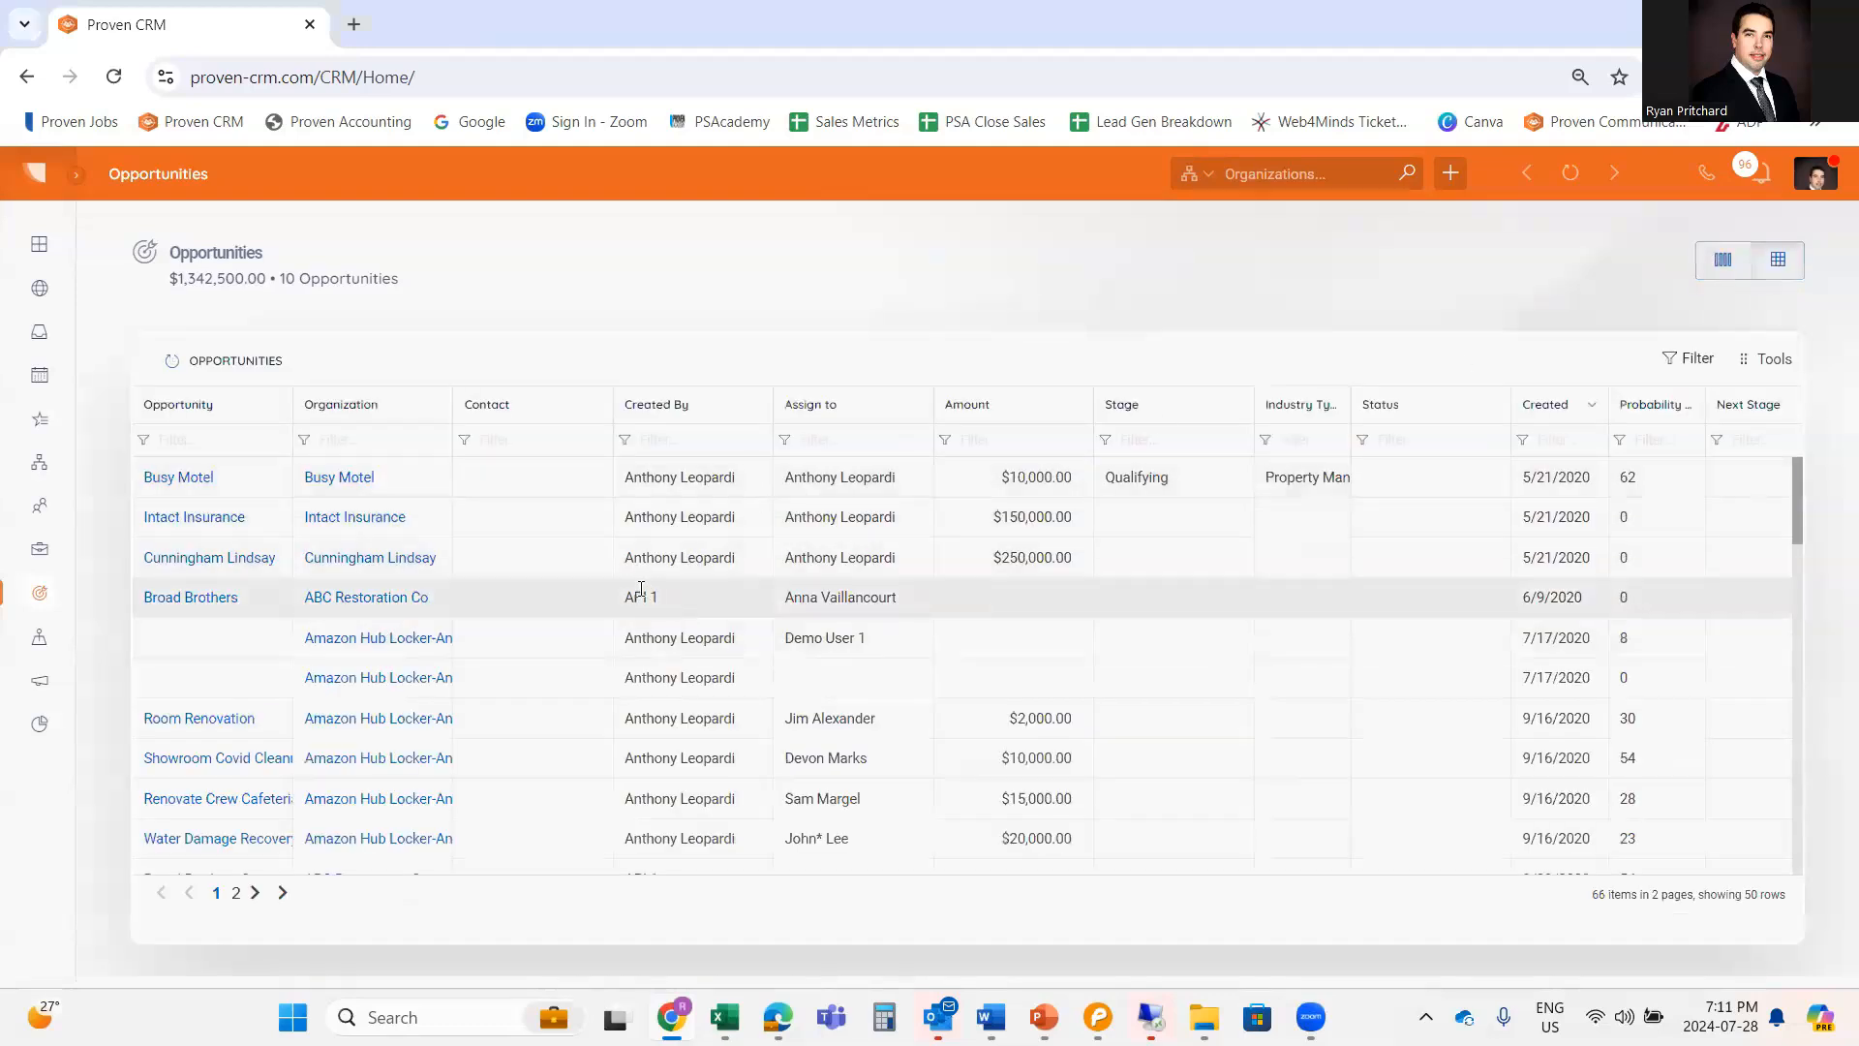
{"action": "left_click", "coordinate": [1746, 358]}
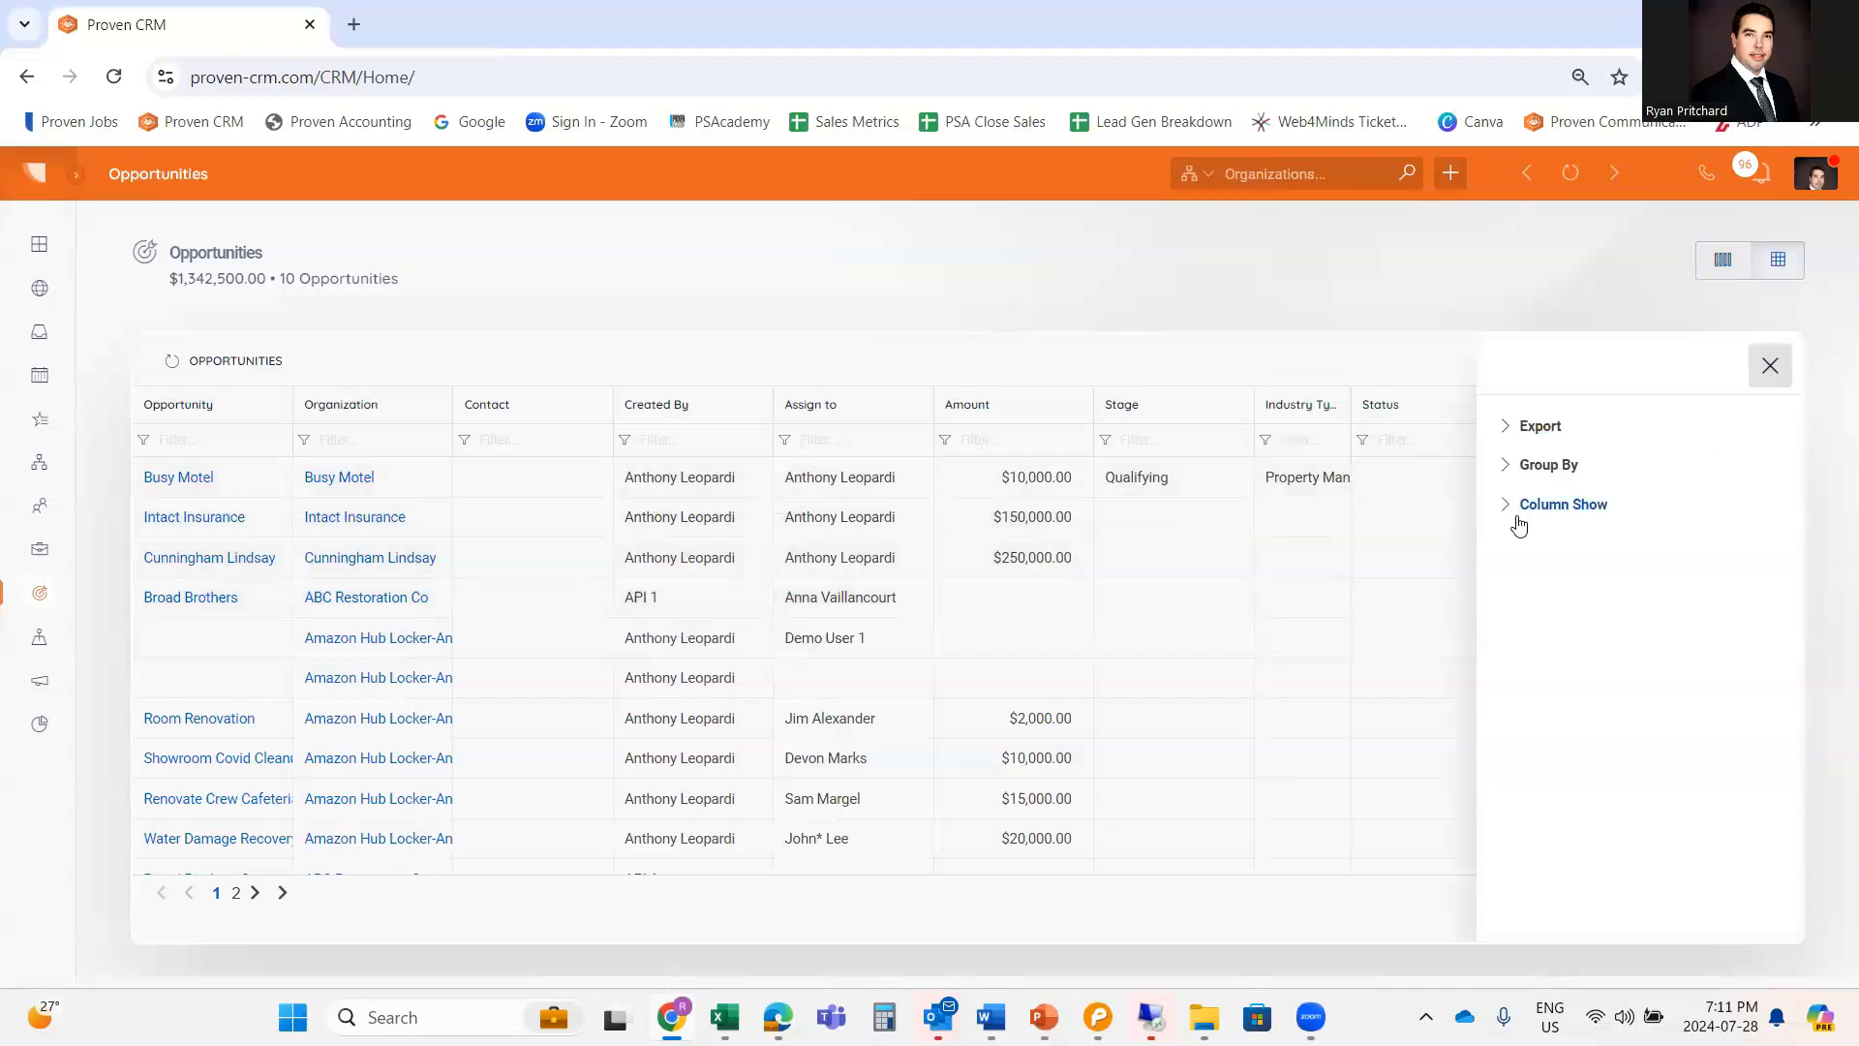
{"action": "left_click", "coordinate": [1518, 523]}
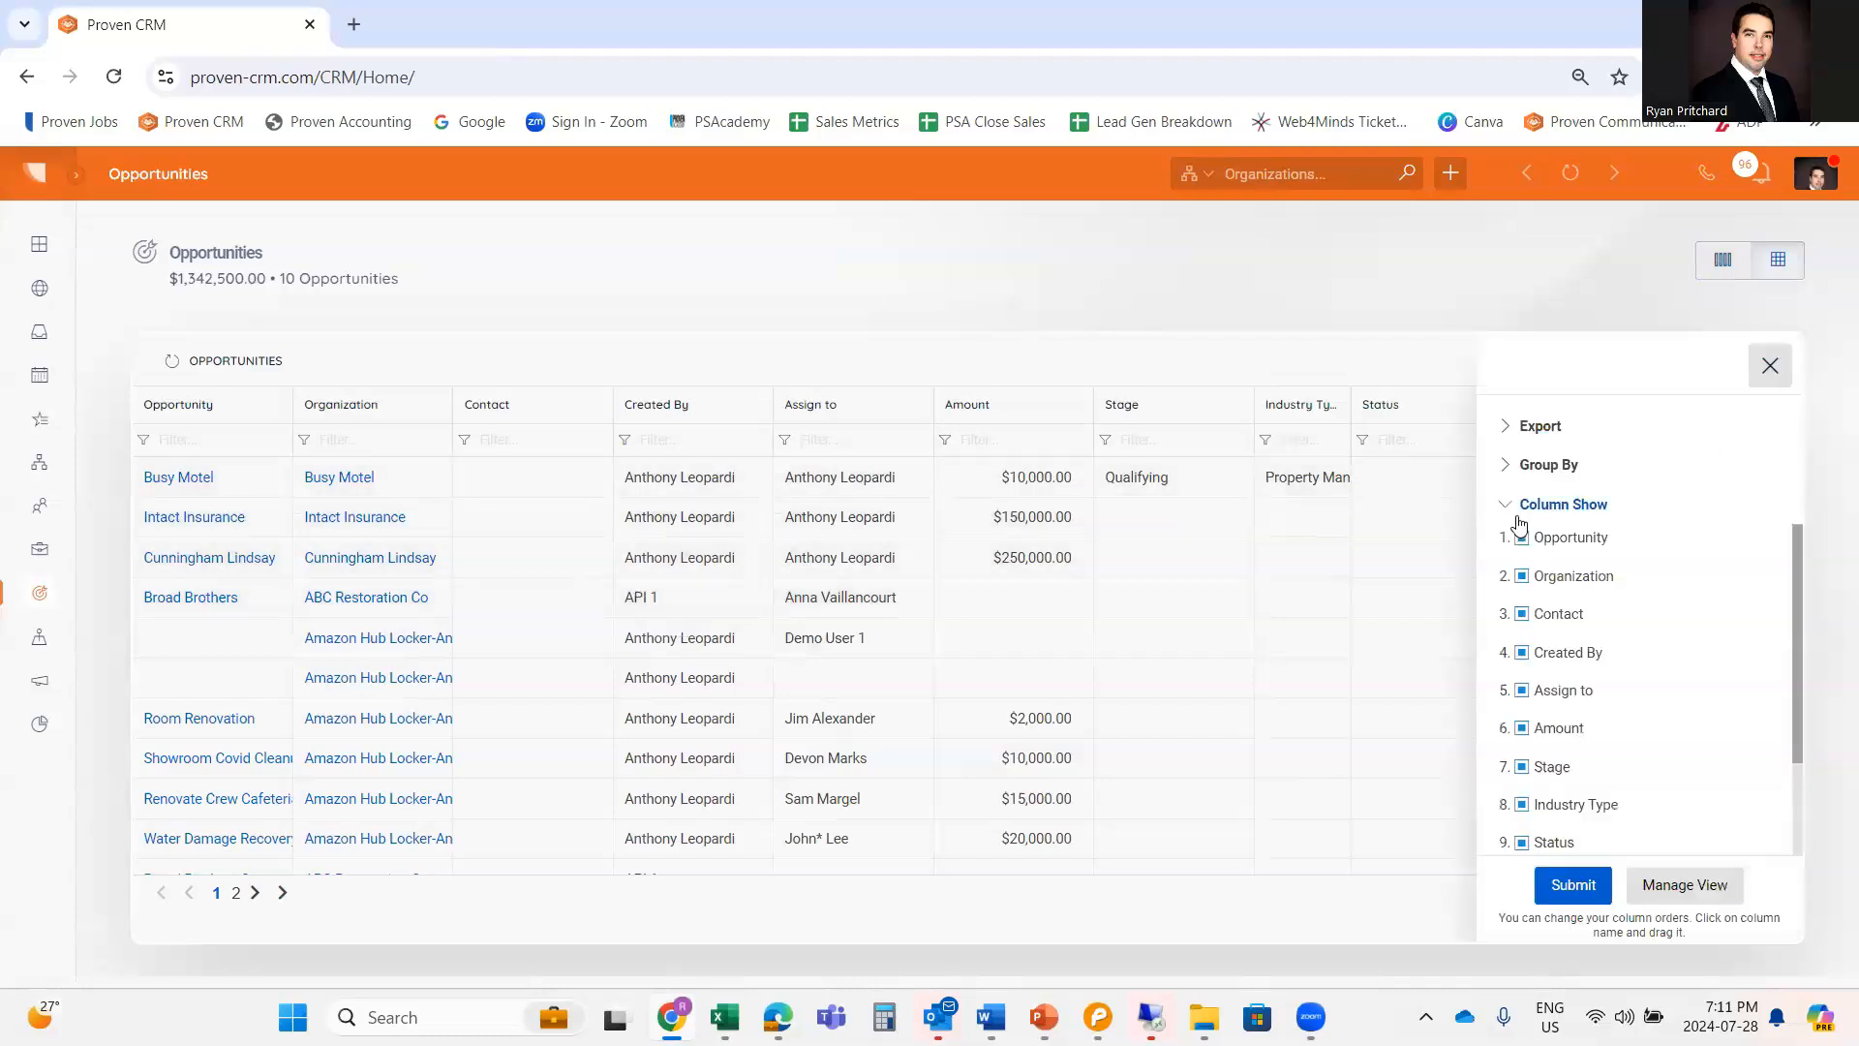
Look through the grouping options and group the opportunities grid by Stage.
{"action": "left_click", "coordinate": [1505, 470]}
{"action": "scroll", "coordinate": [1662, 813], "scroll_direction": "down", "scroll_amount": 2}
{"action": "scroll", "coordinate": [1662, 813], "scroll_direction": "up", "scroll_amount": 2}
{"action": "scroll", "coordinate": [1589, 741], "scroll_direction": "down", "scroll_amount": 2}
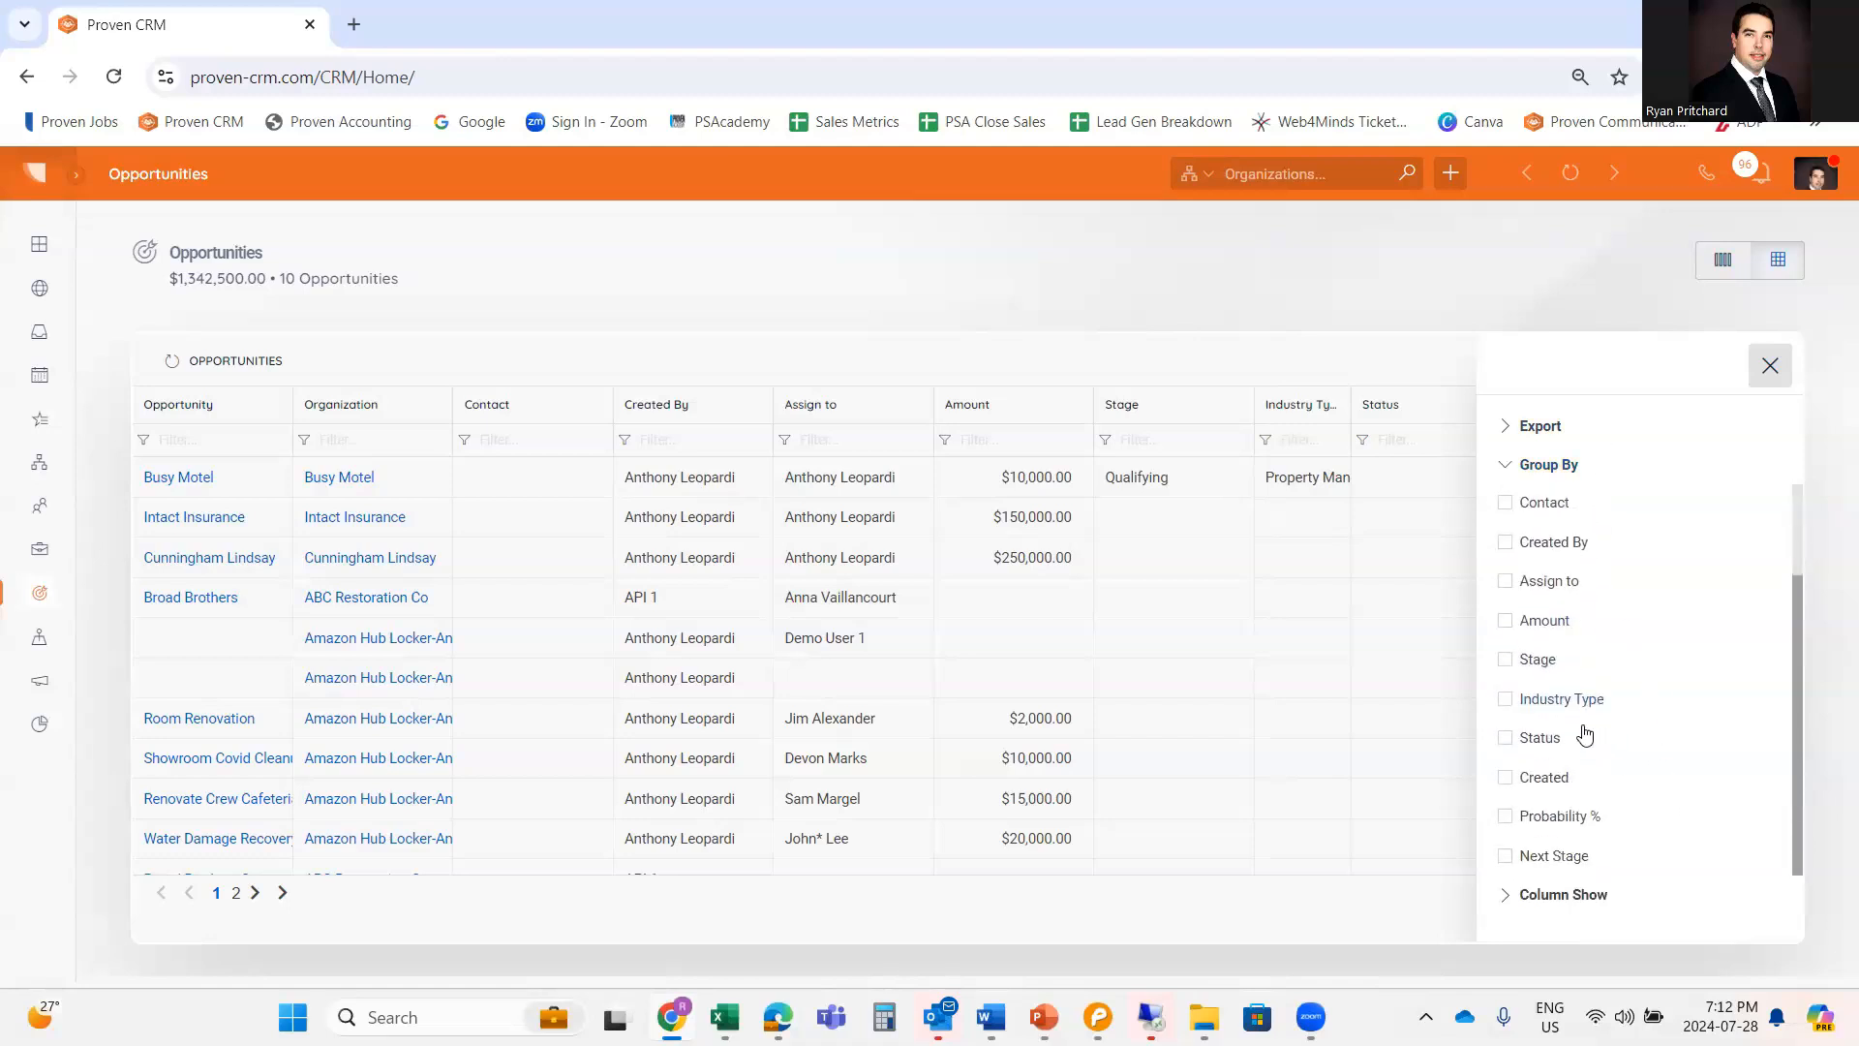
{"action": "left_click", "coordinate": [1503, 663]}
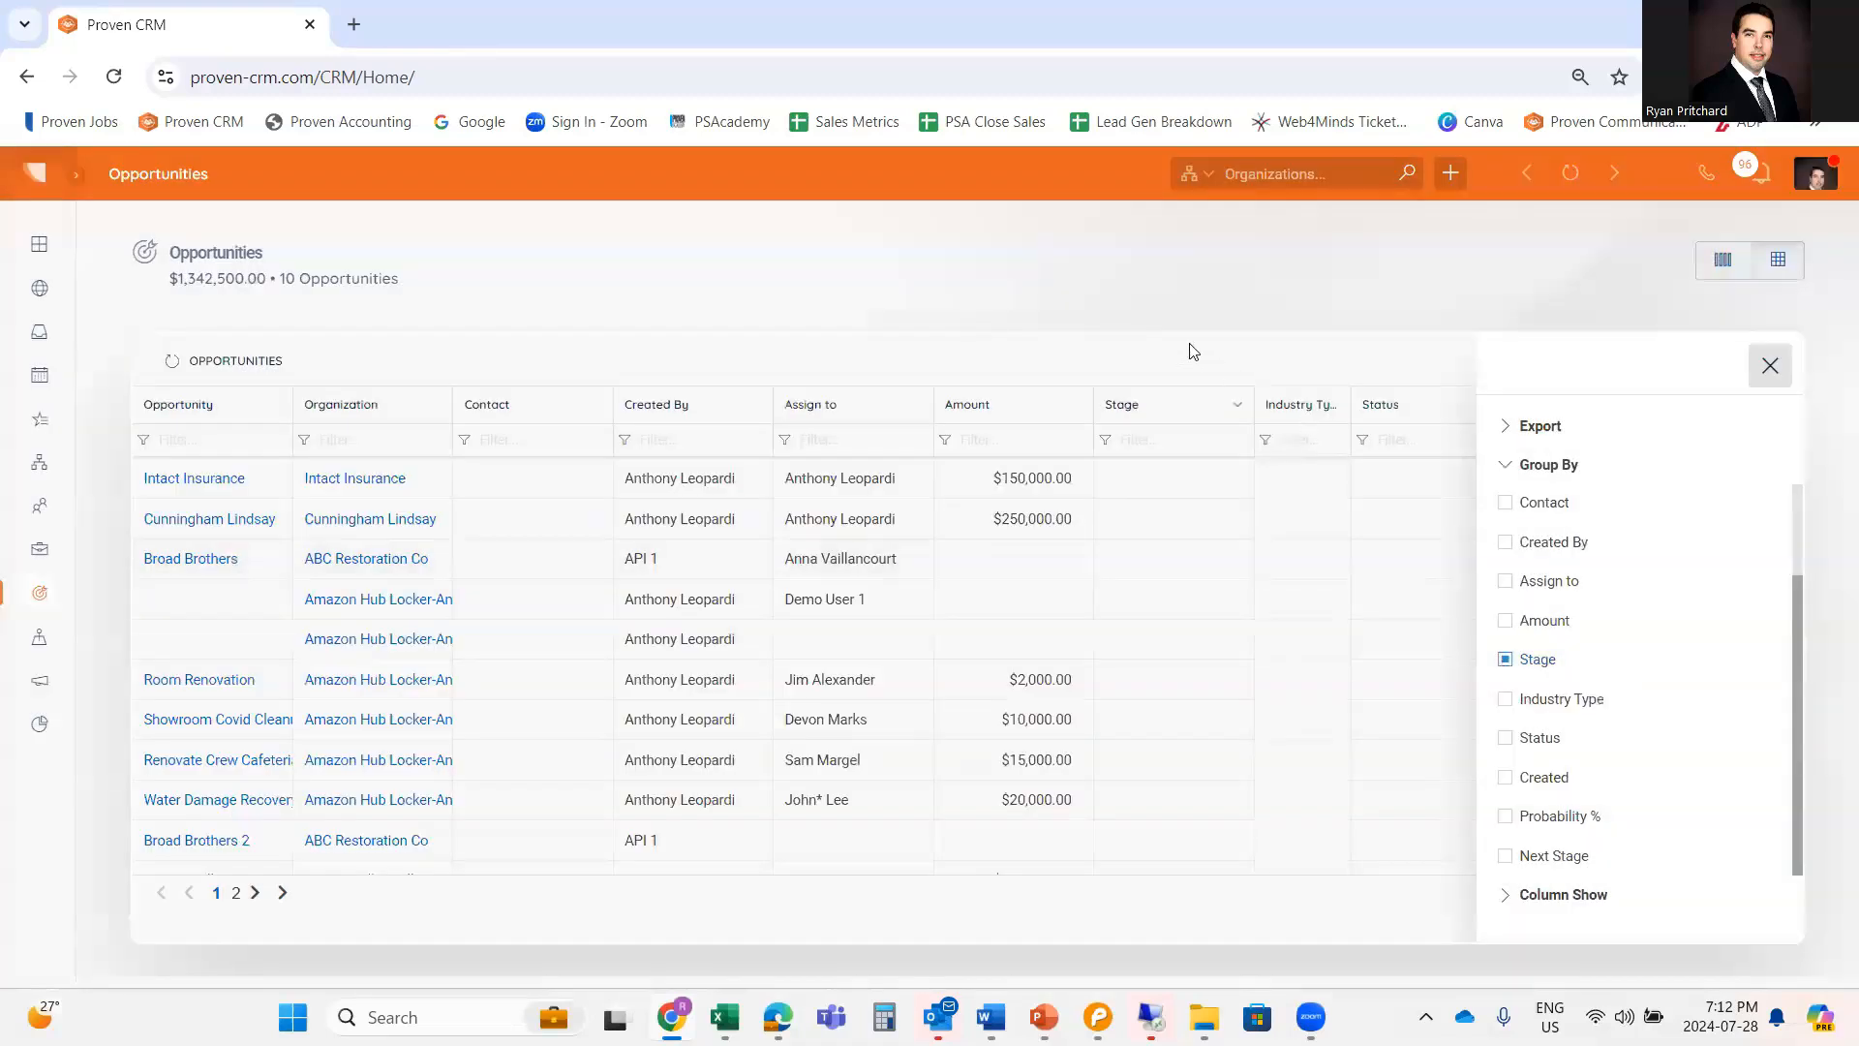
Filter the grouped opportunities grid to show only records whose Stage is not null.
{"action": "left_click", "coordinate": [1771, 365]}
{"action": "scroll", "coordinate": [1214, 483], "scroll_direction": "down", "scroll_amount": 1}
{"action": "scroll", "coordinate": [1210, 482], "scroll_direction": "down", "scroll_amount": 2}
{"action": "left_click", "coordinate": [1108, 441]}
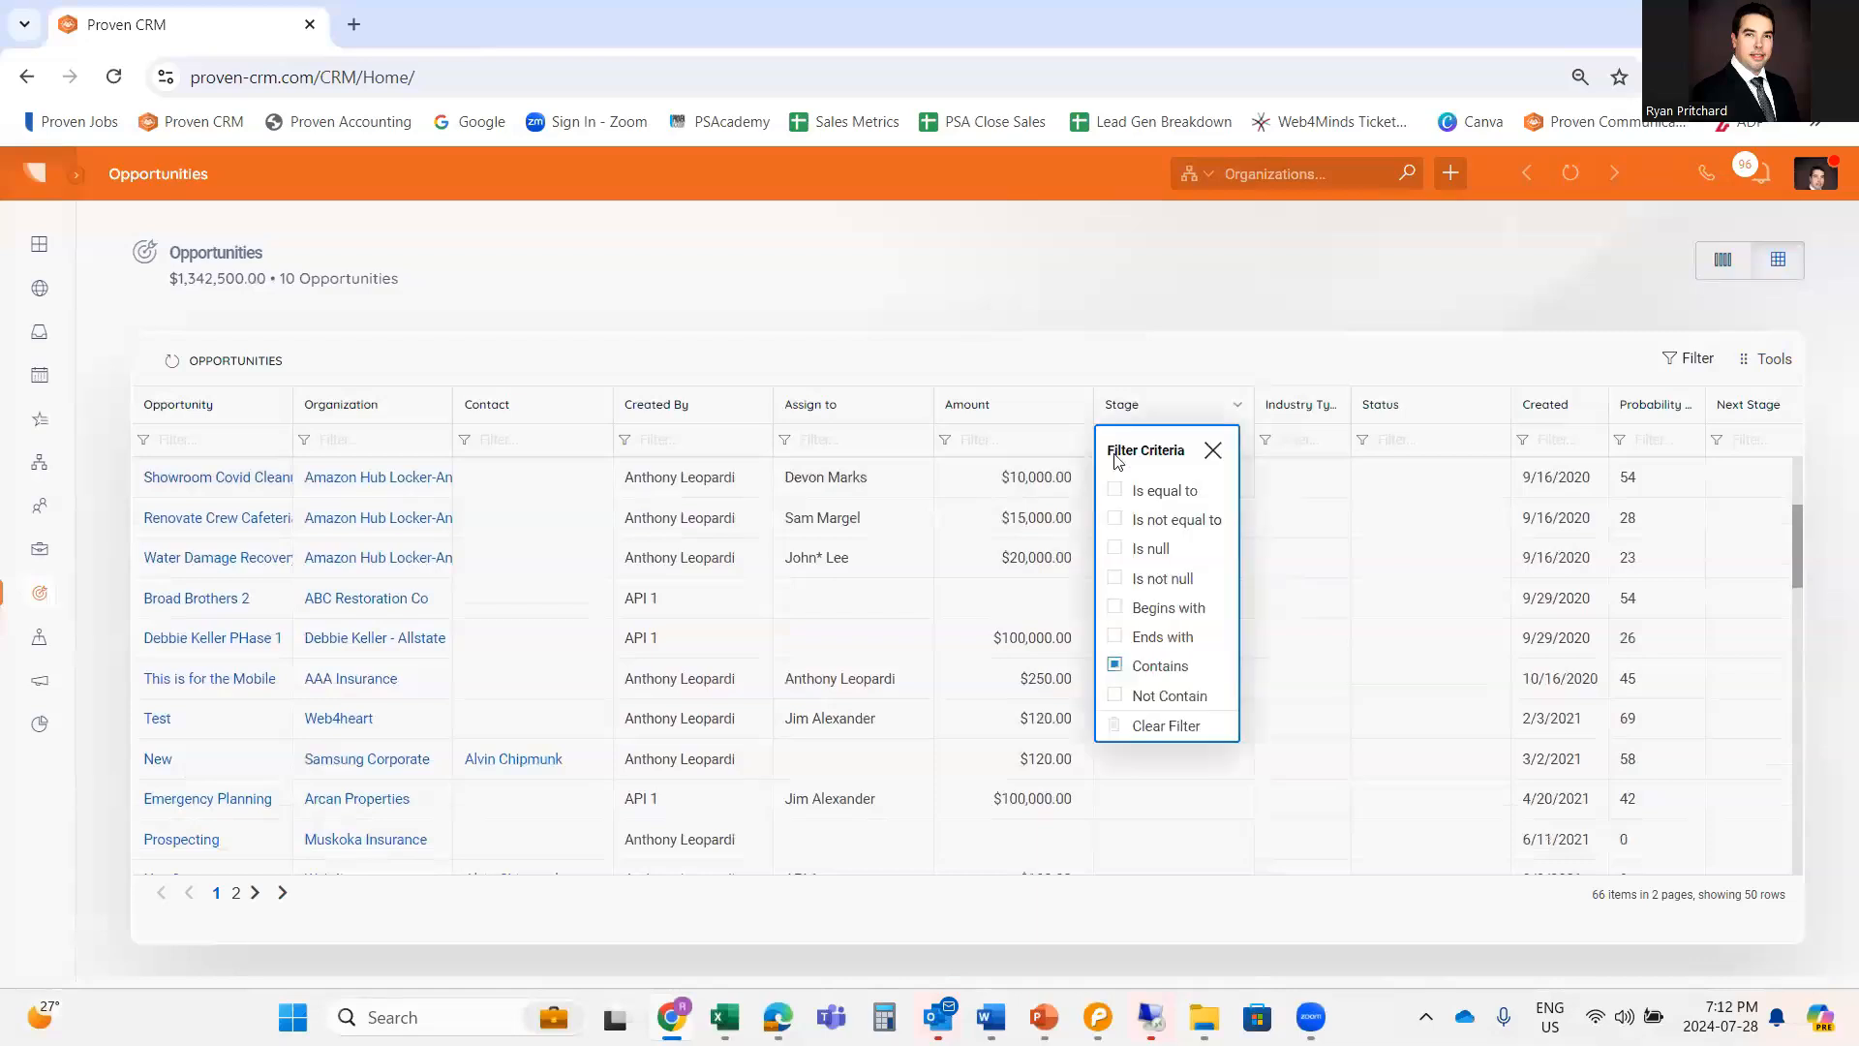
{"action": "left_click", "coordinate": [1162, 579]}
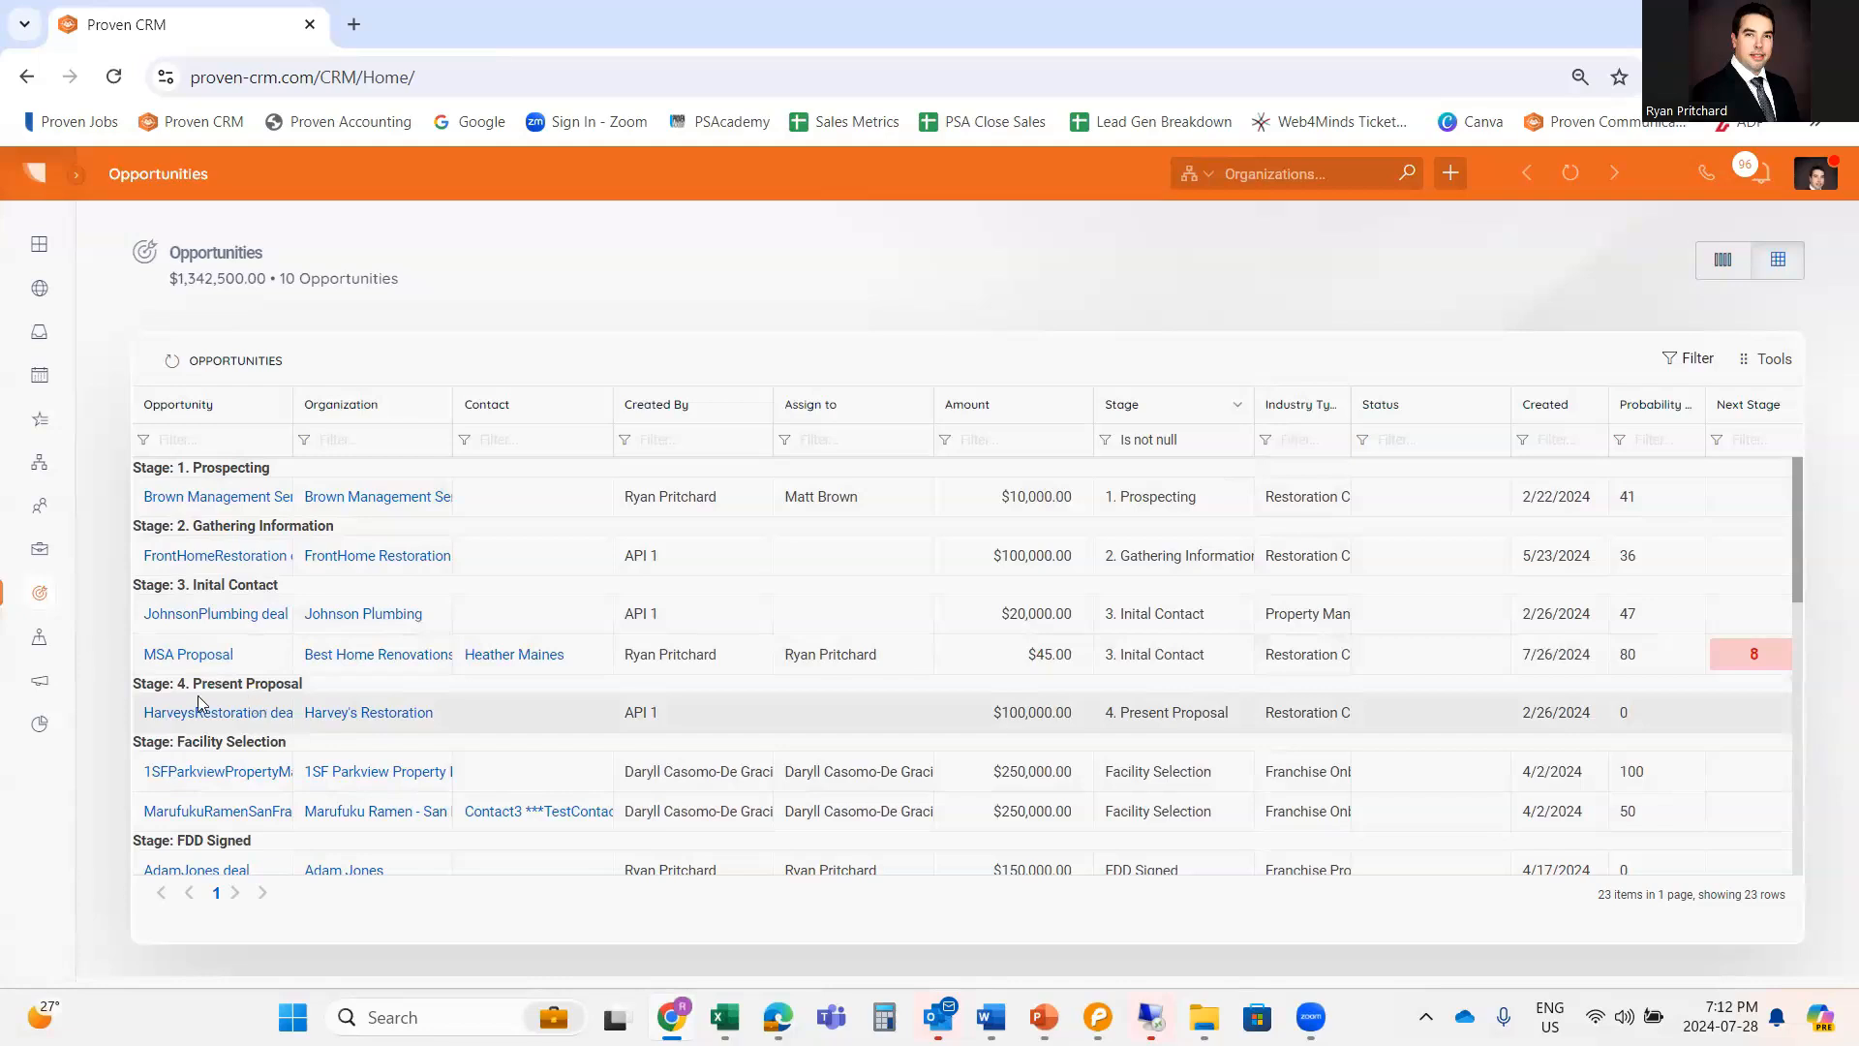
Review the column display and export options of the Opportunities by Organization report and switch back to the slides.
{"action": "left_click", "coordinate": [42, 729]}
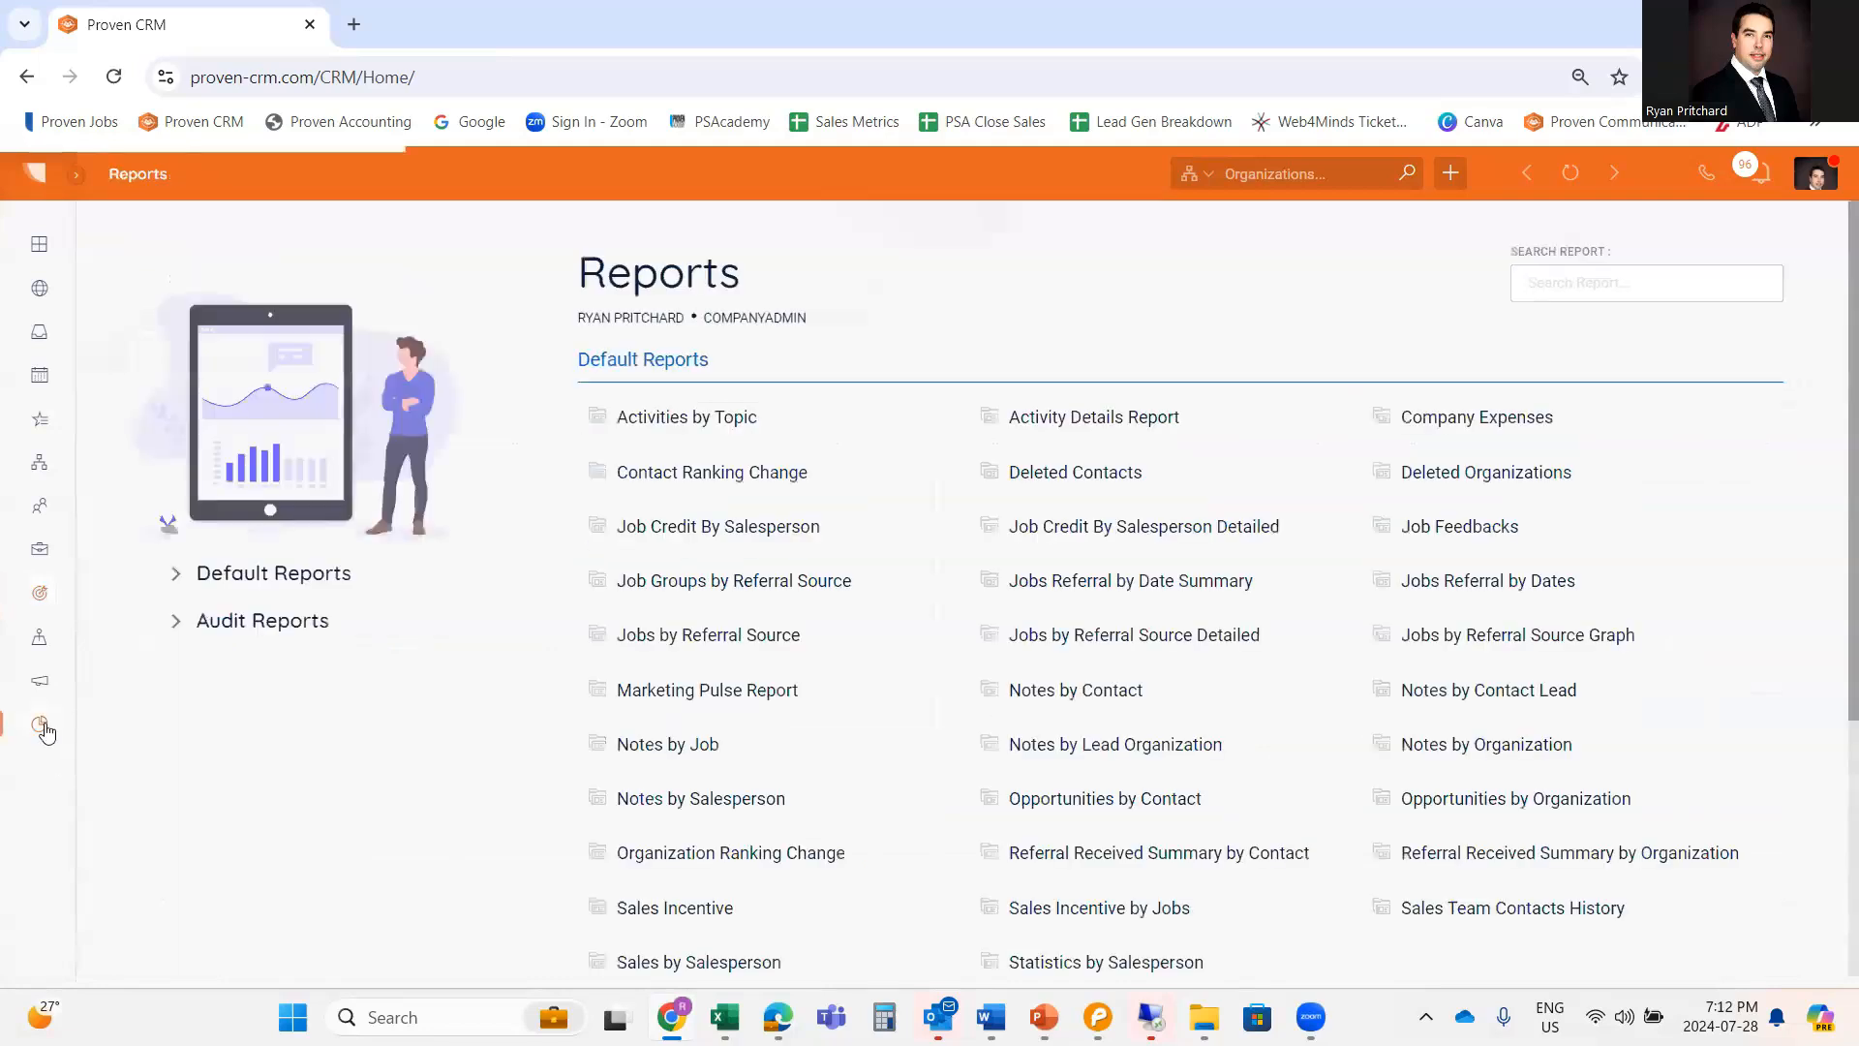
{"action": "left_click", "coordinate": [1455, 800]}
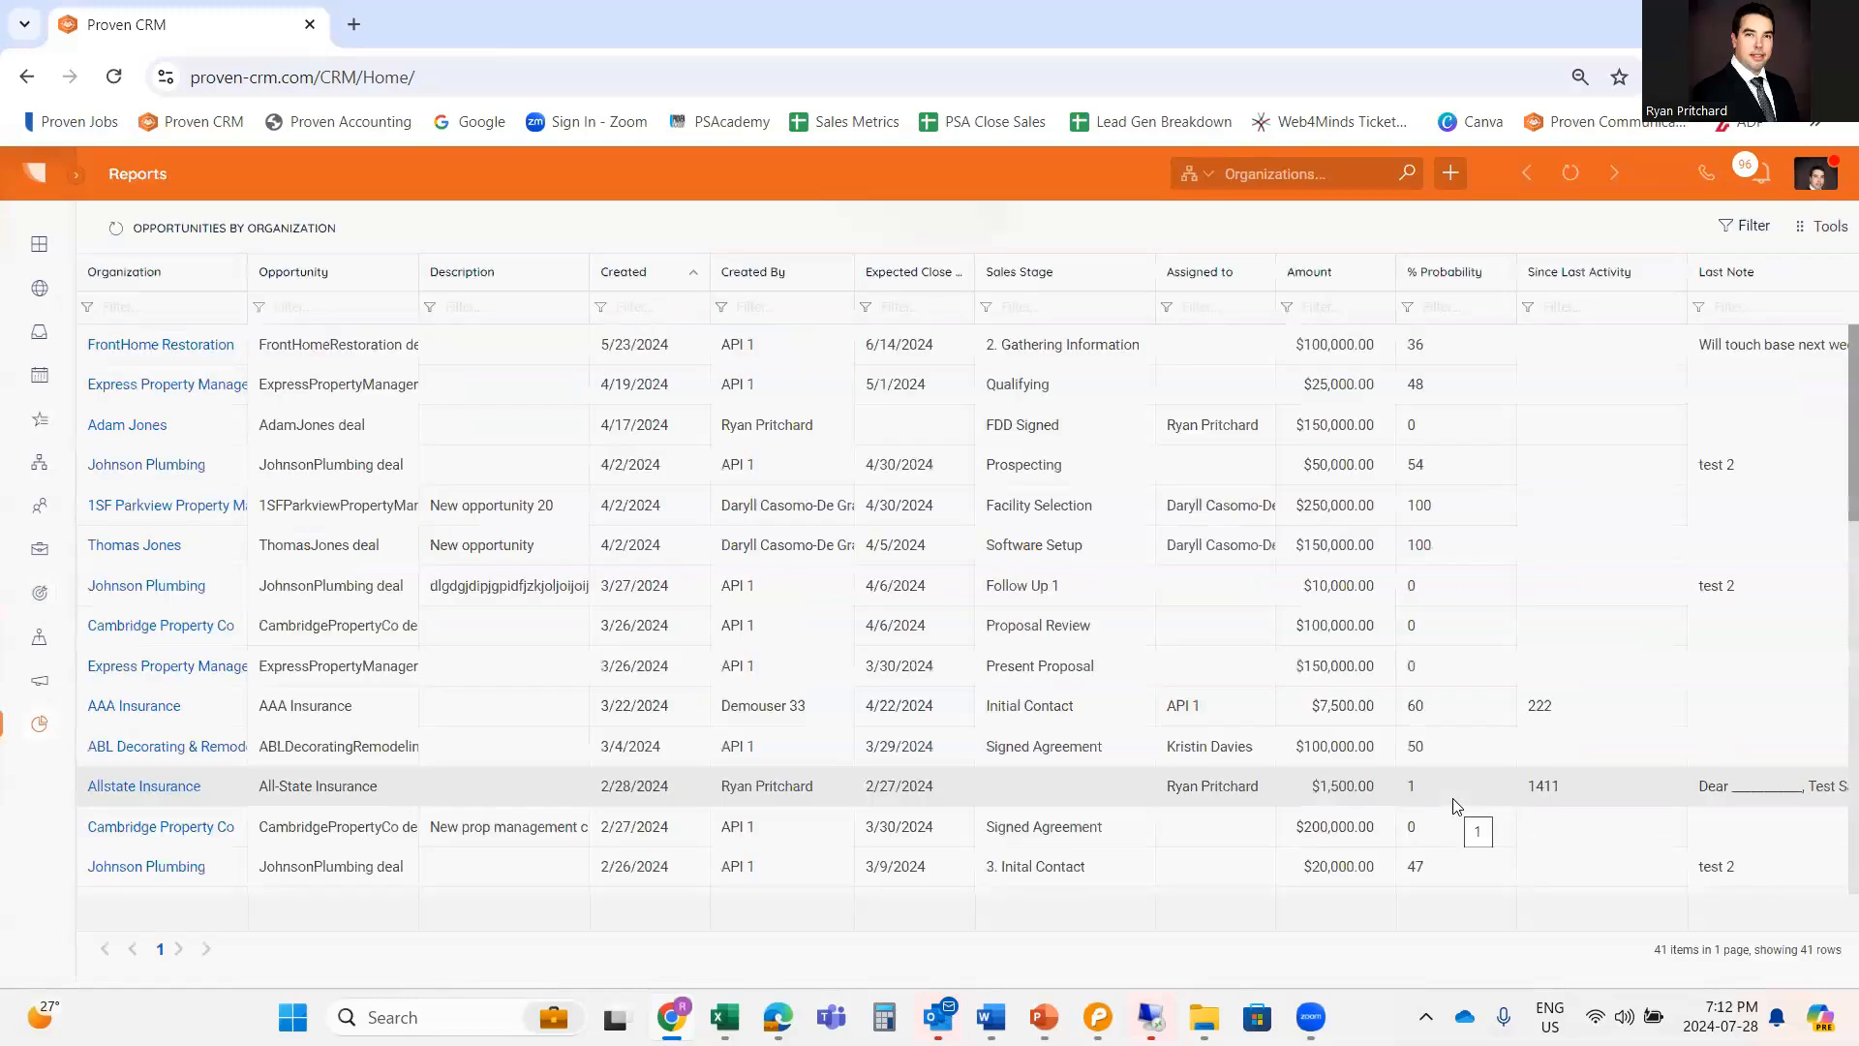
{"action": "left_click", "coordinate": [1807, 233]}
{"action": "left_click", "coordinate": [1632, 377]}
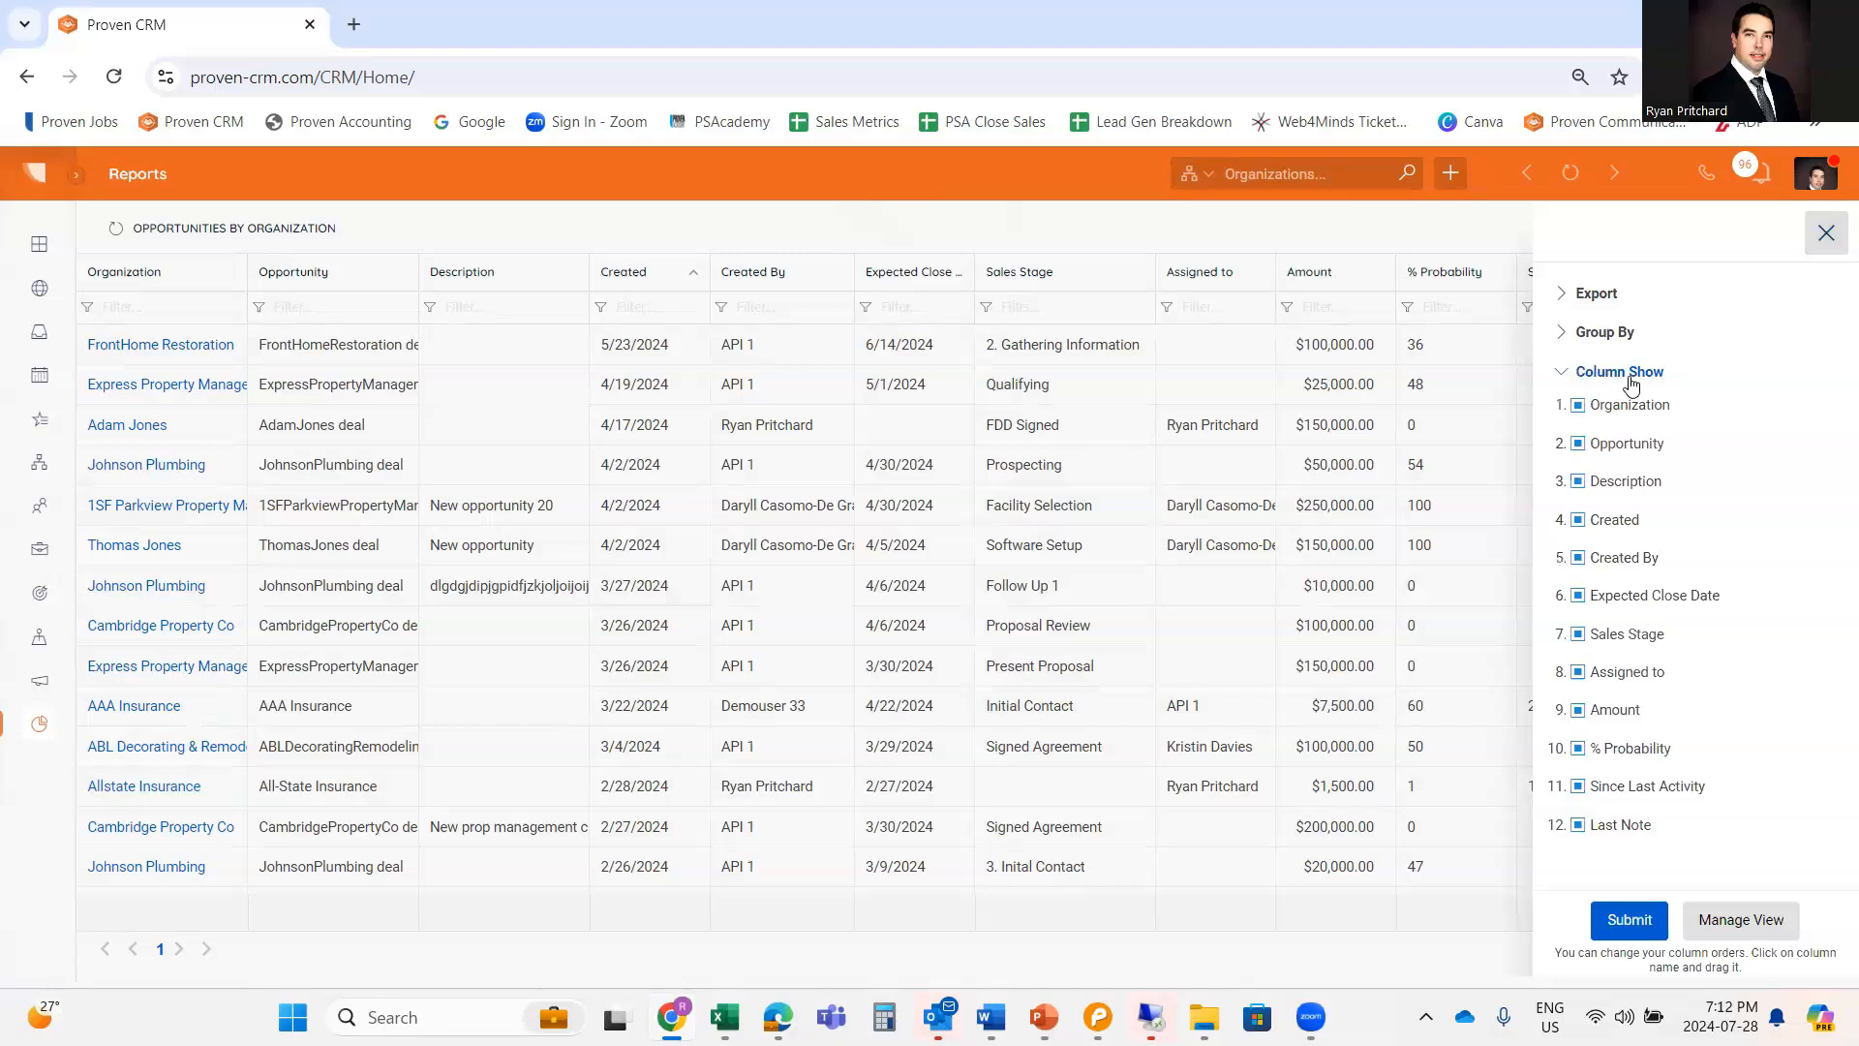
{"action": "left_click", "coordinate": [1591, 295]}
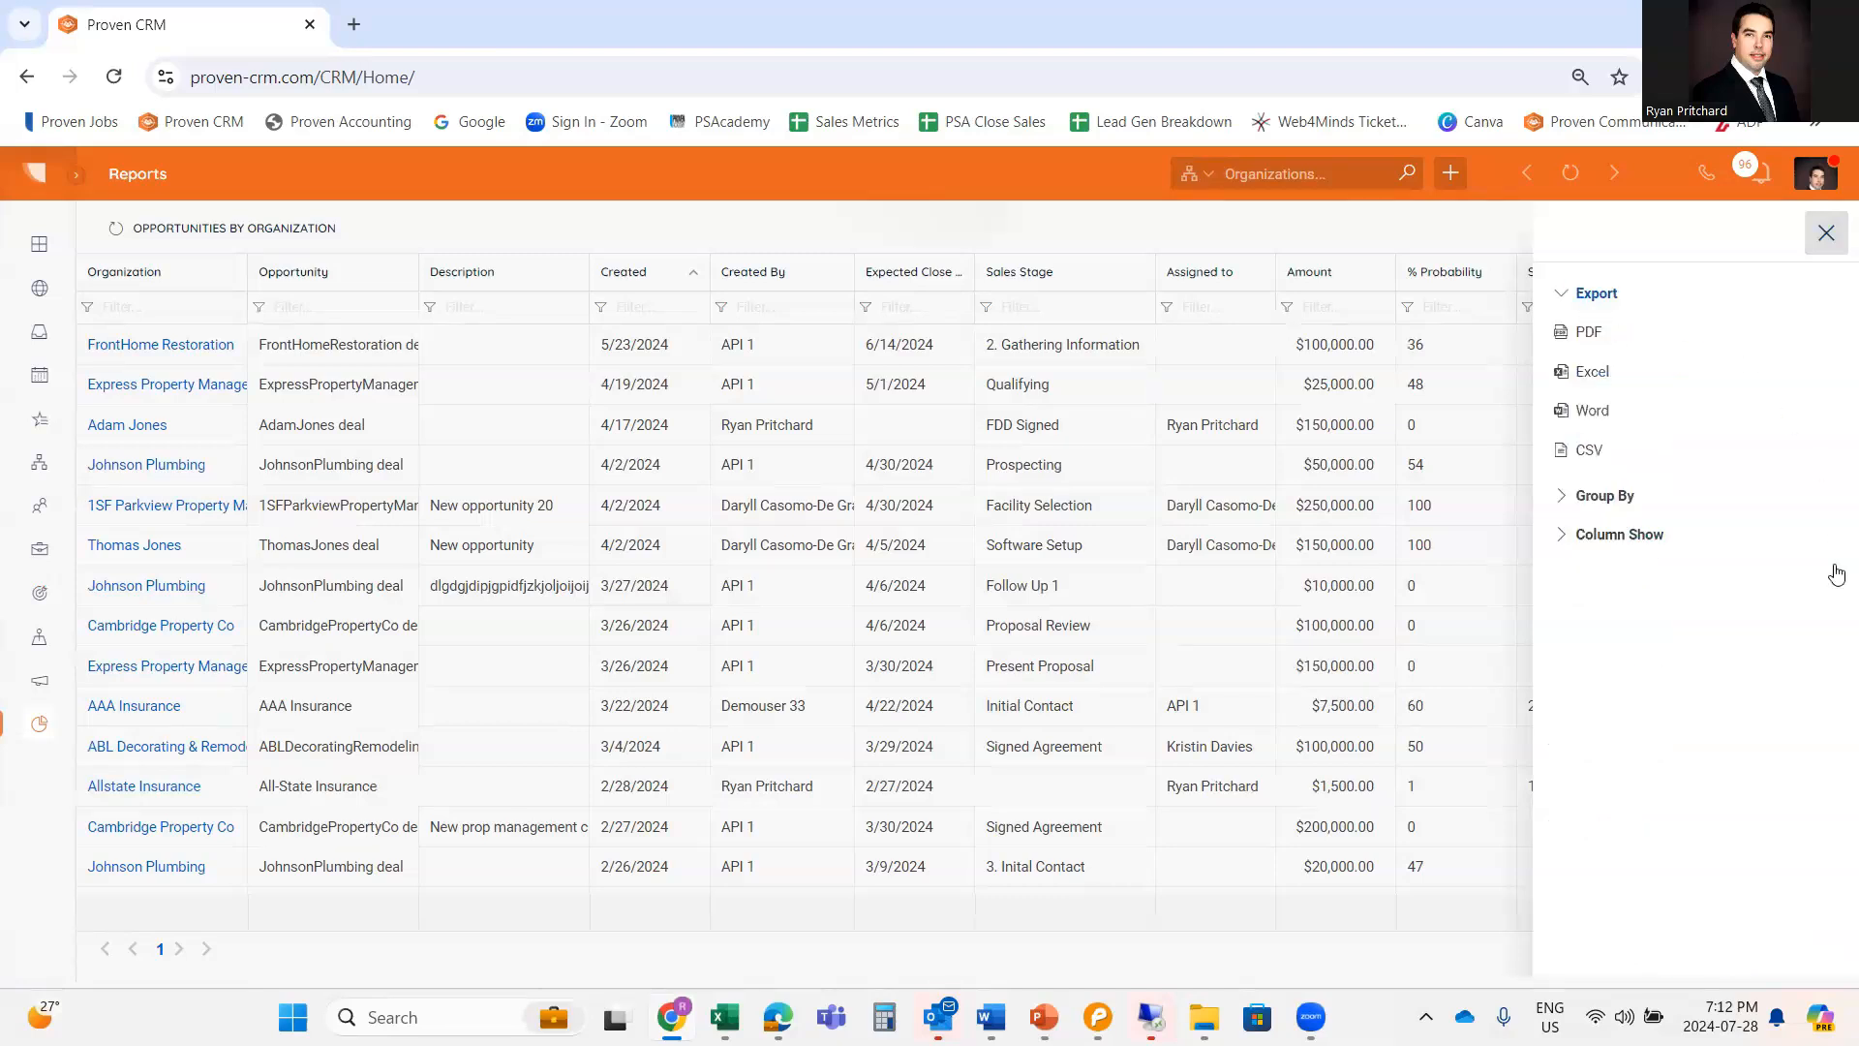
{"action": "left_click", "coordinate": [1827, 235]}
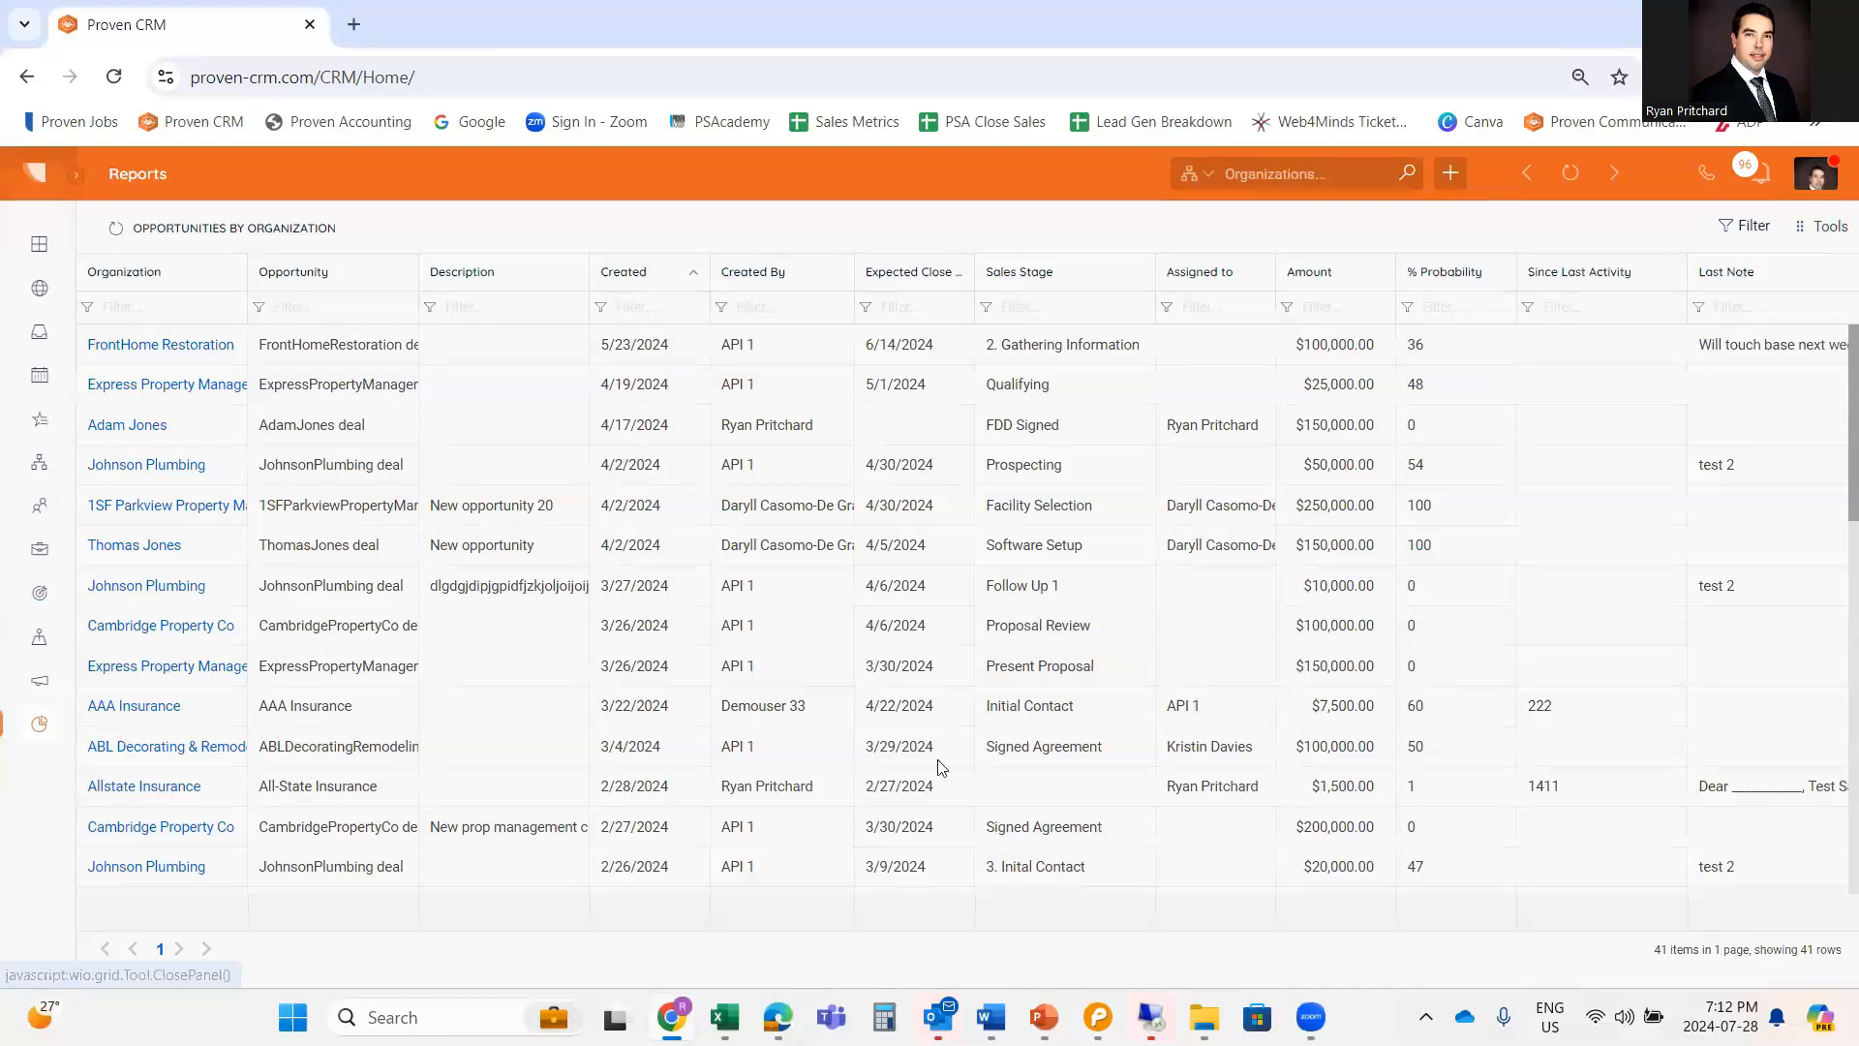
{"action": "key", "text": "alt+Tab"}
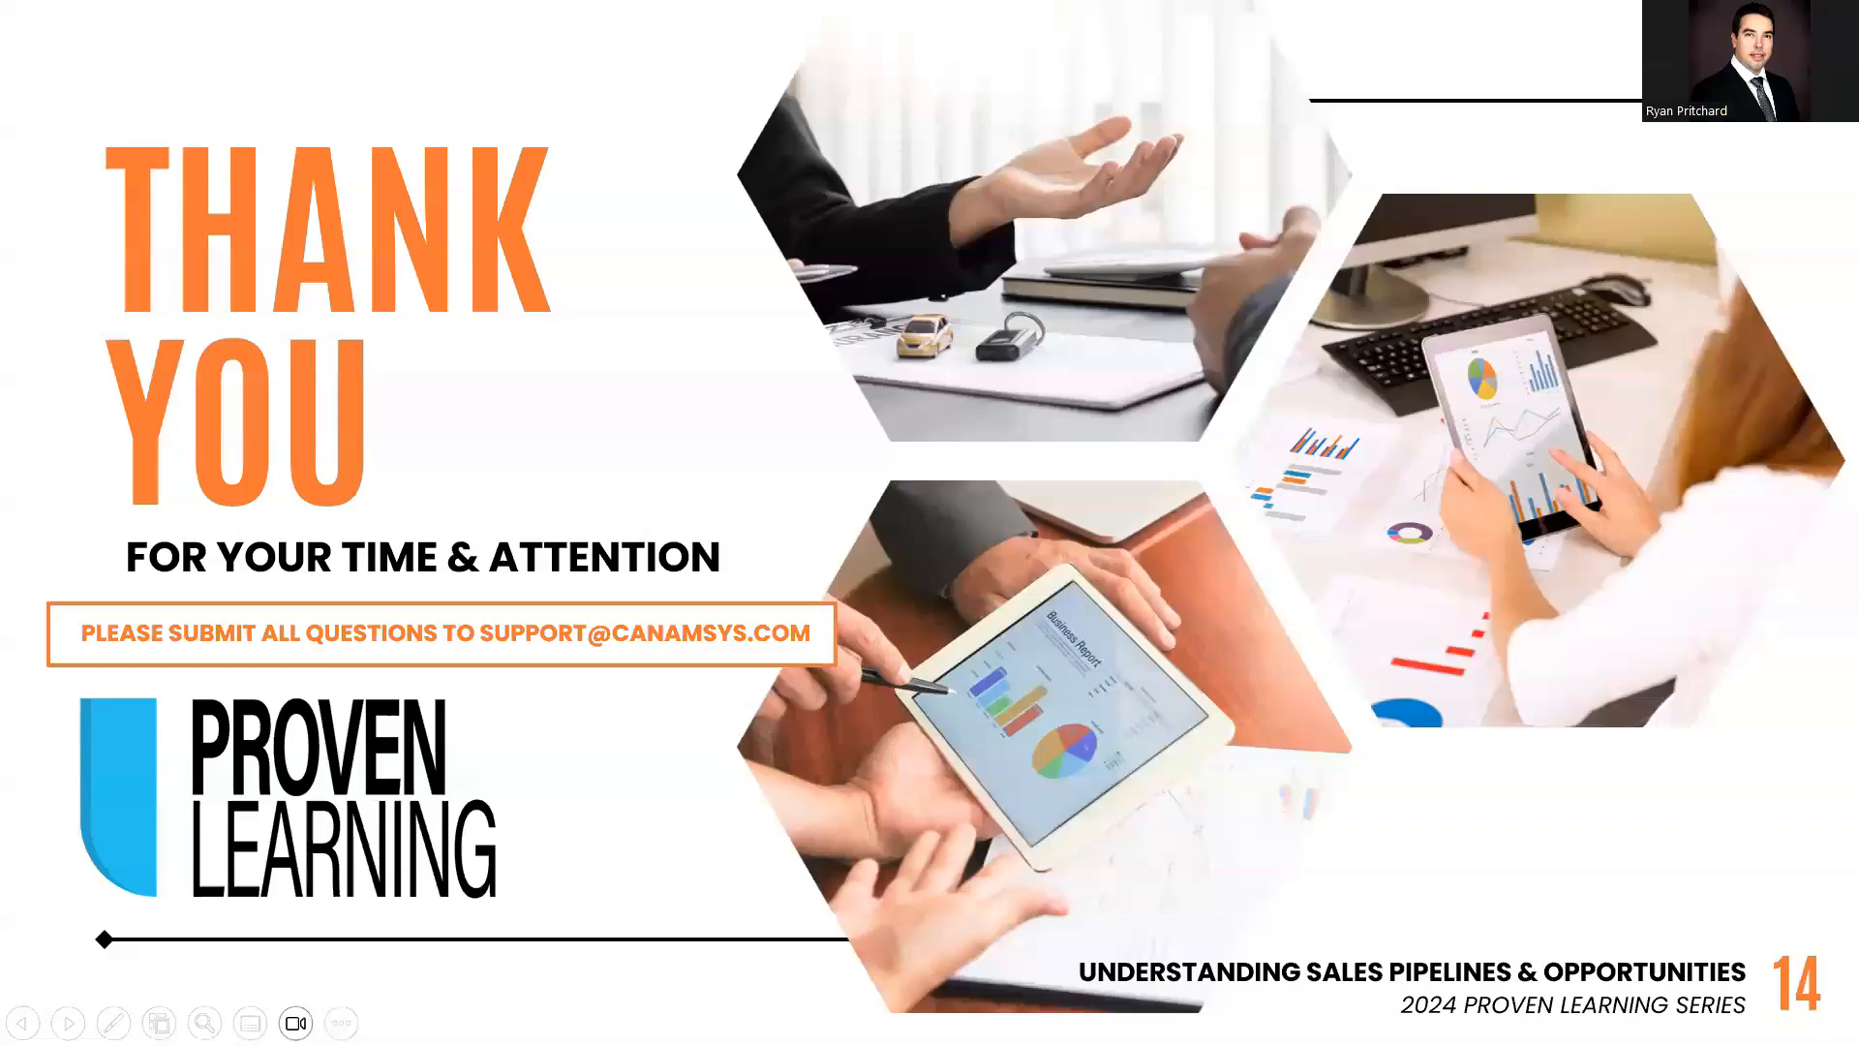